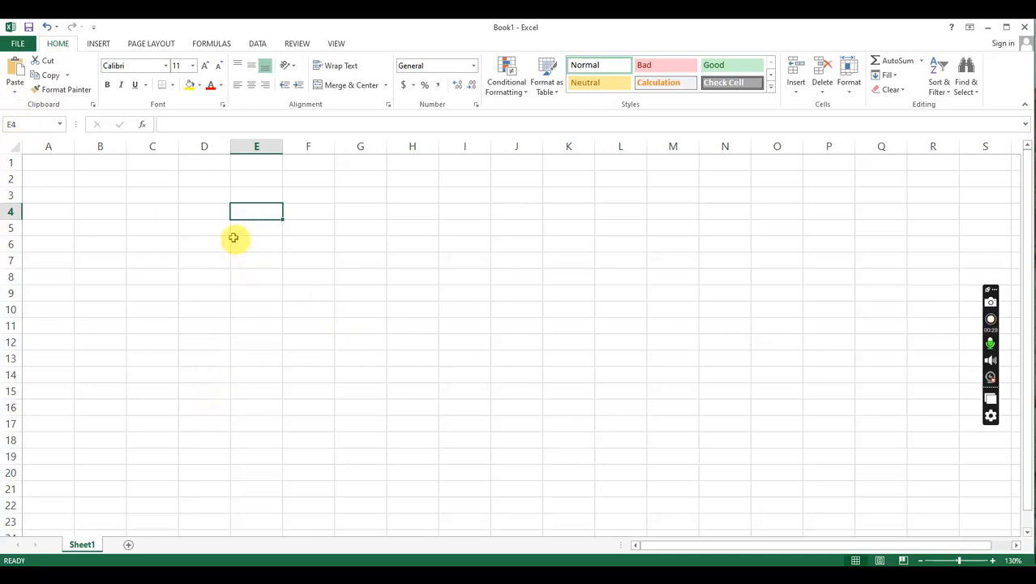
- Enter 3 in cell D4 and 4 in cell E4
left_click(221, 213)
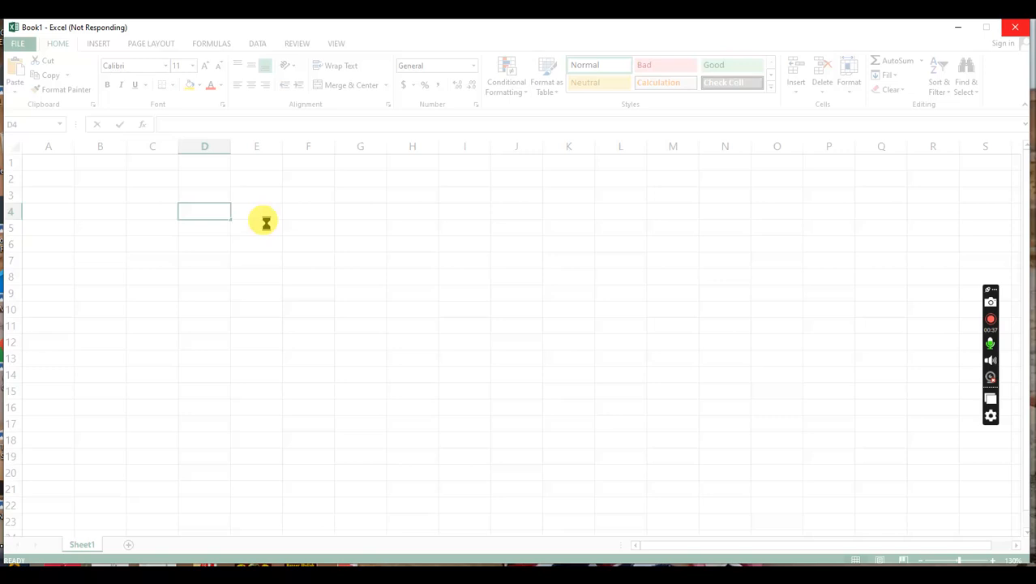
type("3")
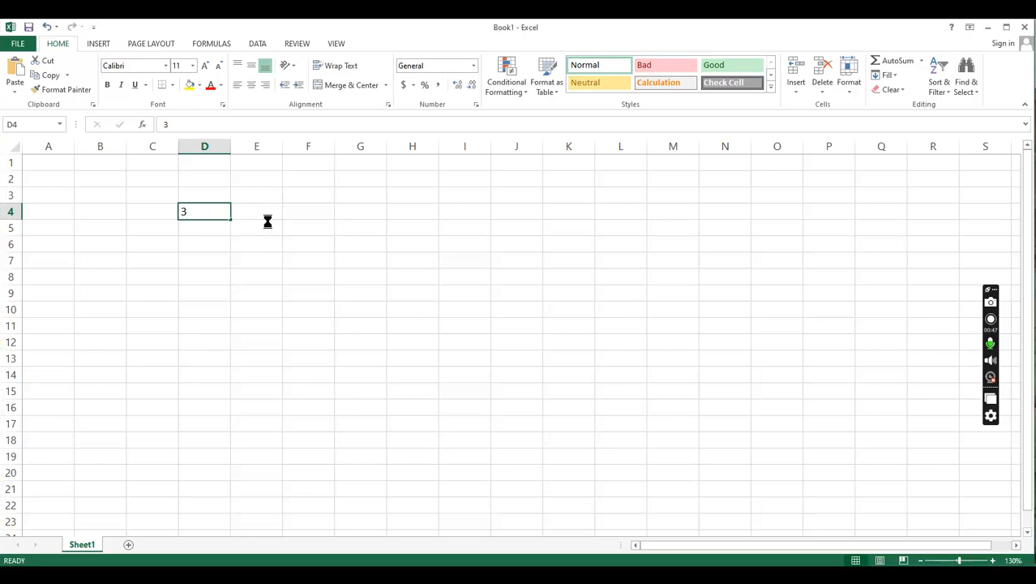
key("Tab")
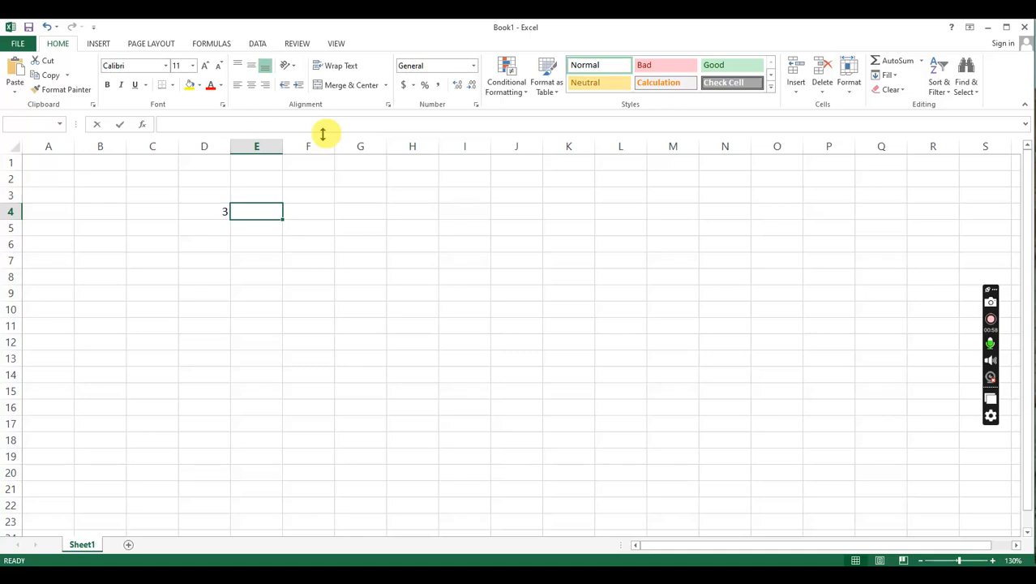
type("4")
key("Return")
left_click(225, 214)
- Enter the heading "ans" in cell F3, above the result cell
left_click(314, 215)
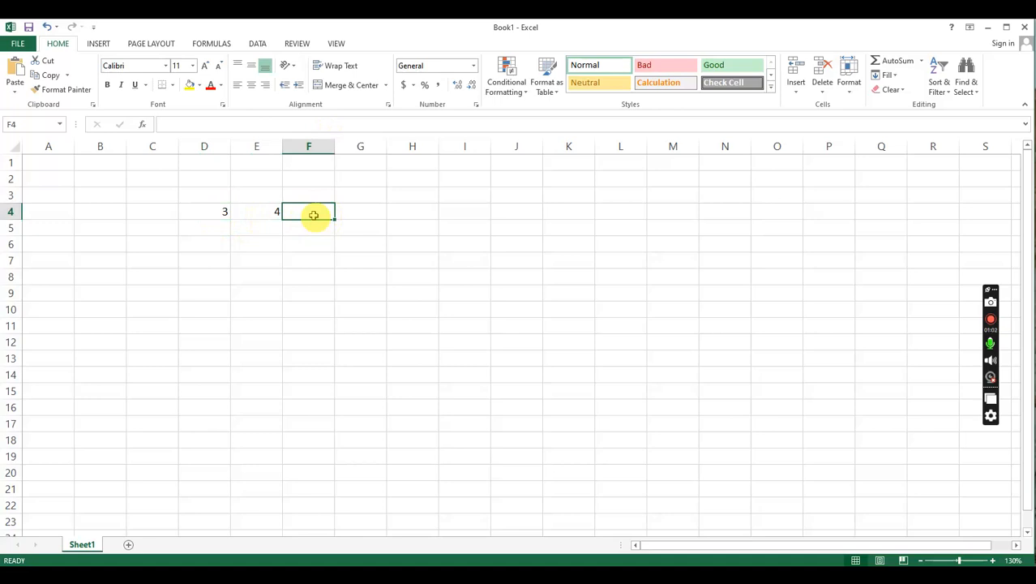
type("=")
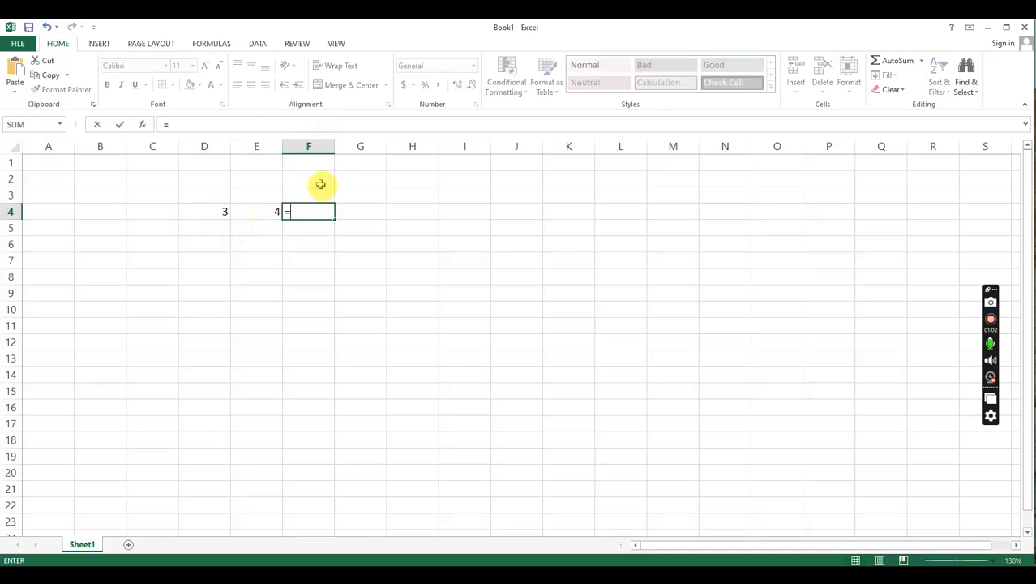
left_click(320, 184)
type("ans")
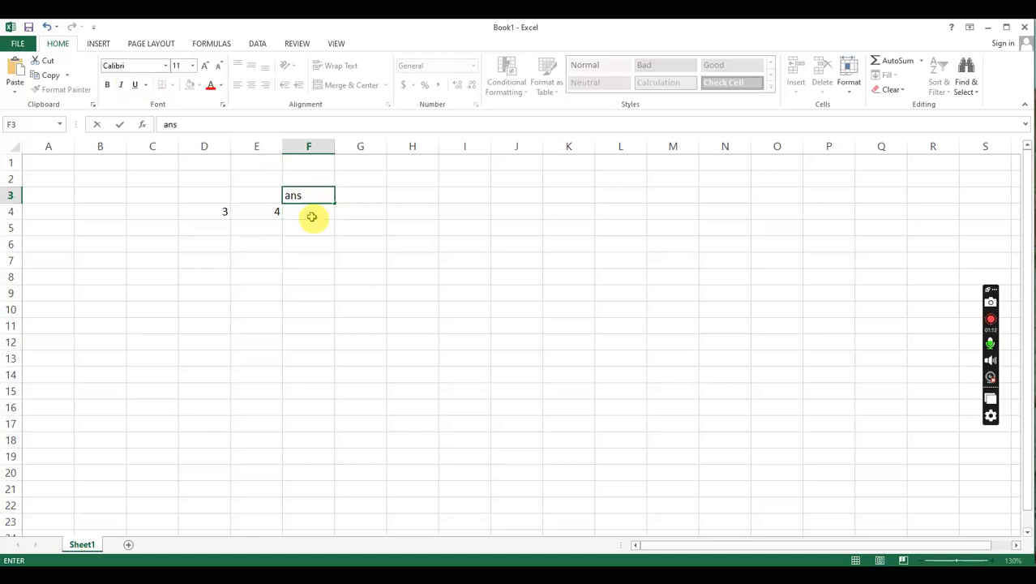
- Enter the formula =D4*E4 in cell F4 to multiply the two numbers
left_click(312, 217)
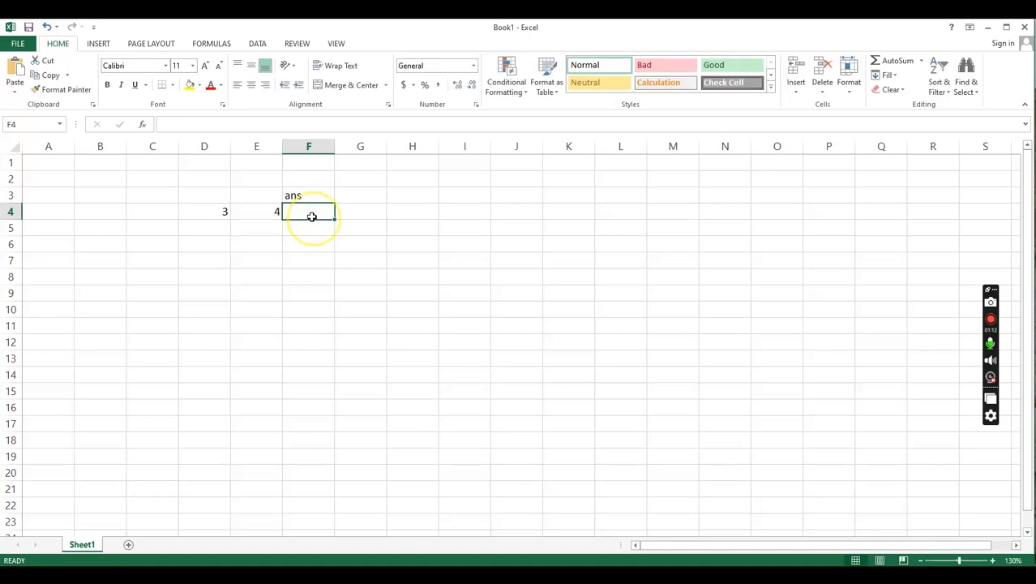
type("=")
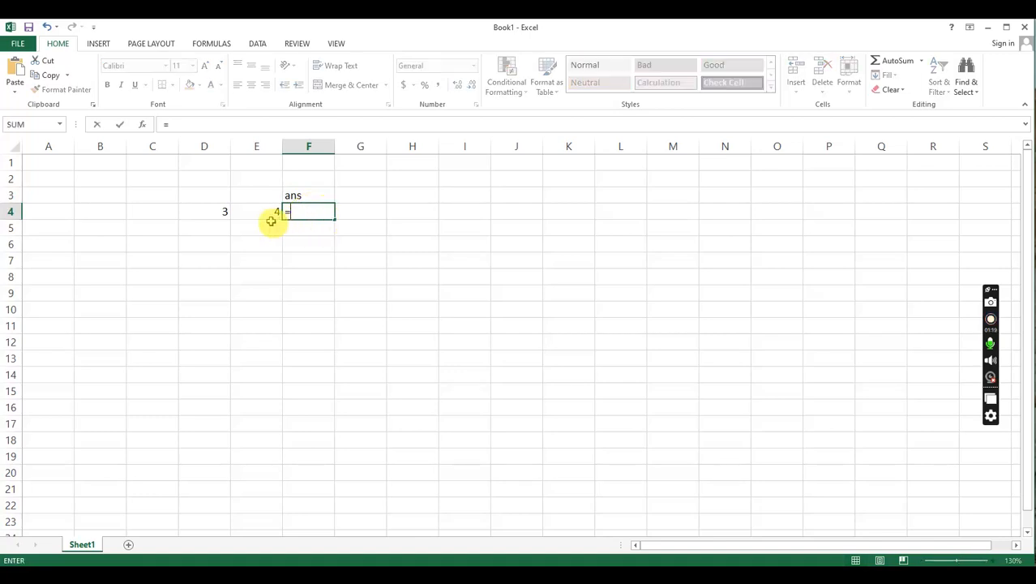
left_click(220, 212)
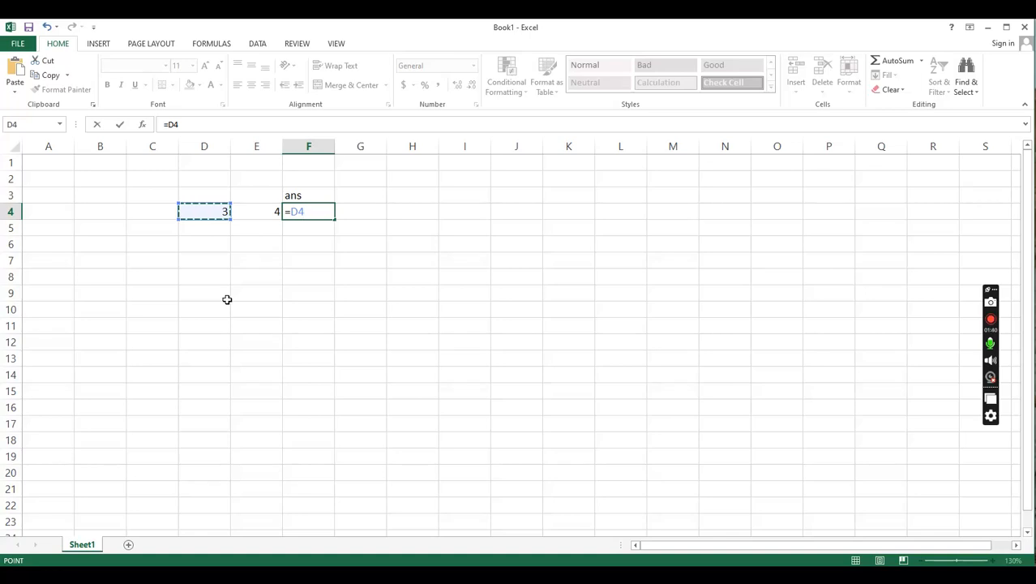
type("*")
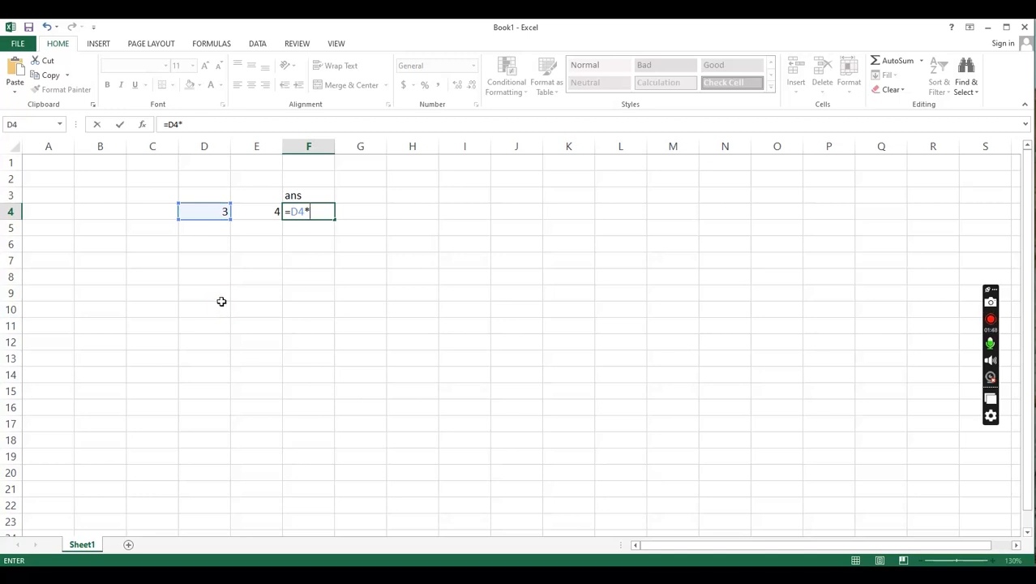
left_click(265, 213)
key("Return")
left_click(326, 213)
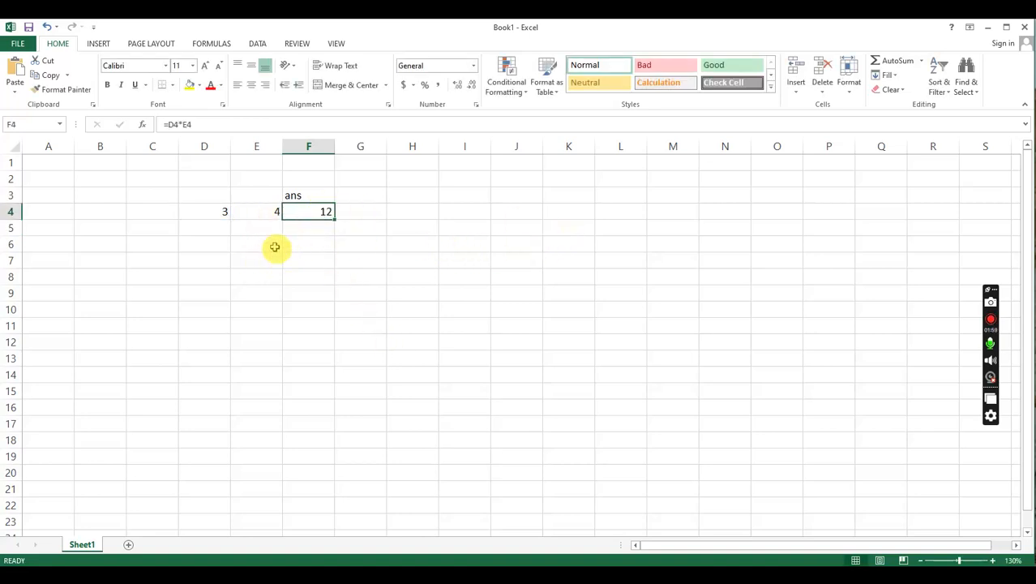
- Add the headings "chocos" in D3 and "rs" in E3 above the two numbers
left_click(212, 197)
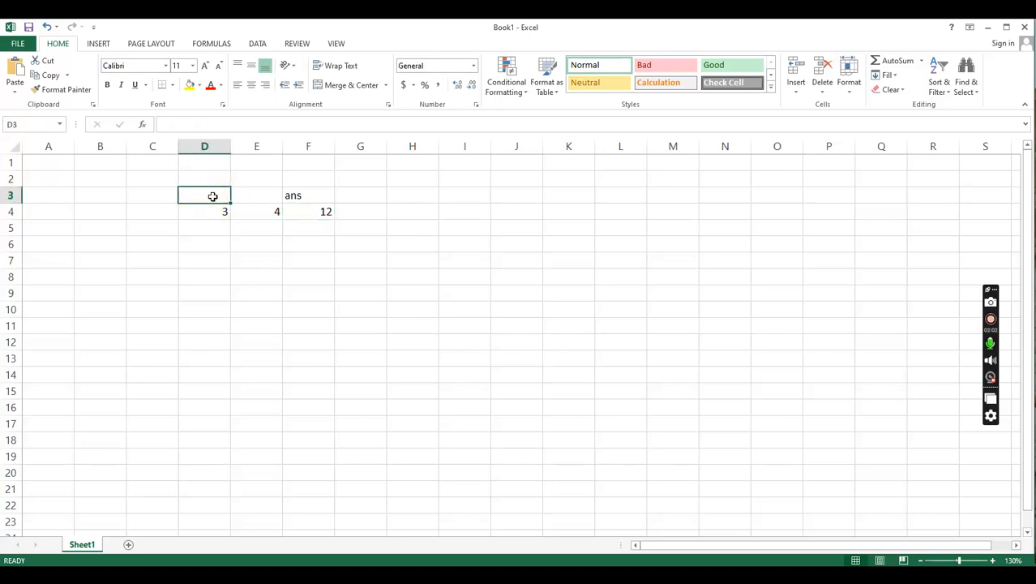
type("ch")
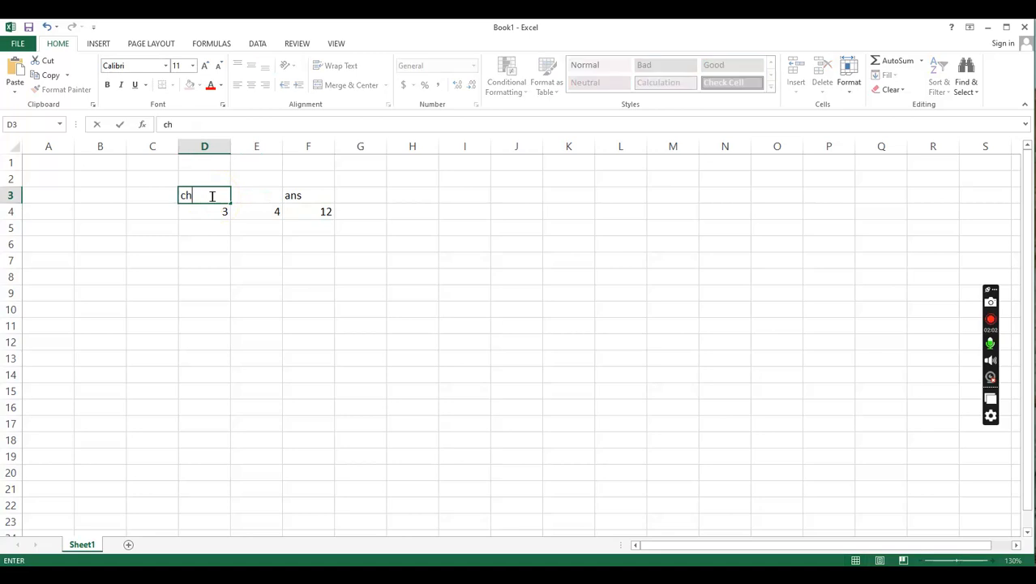
type("ocos")
left_click(254, 201)
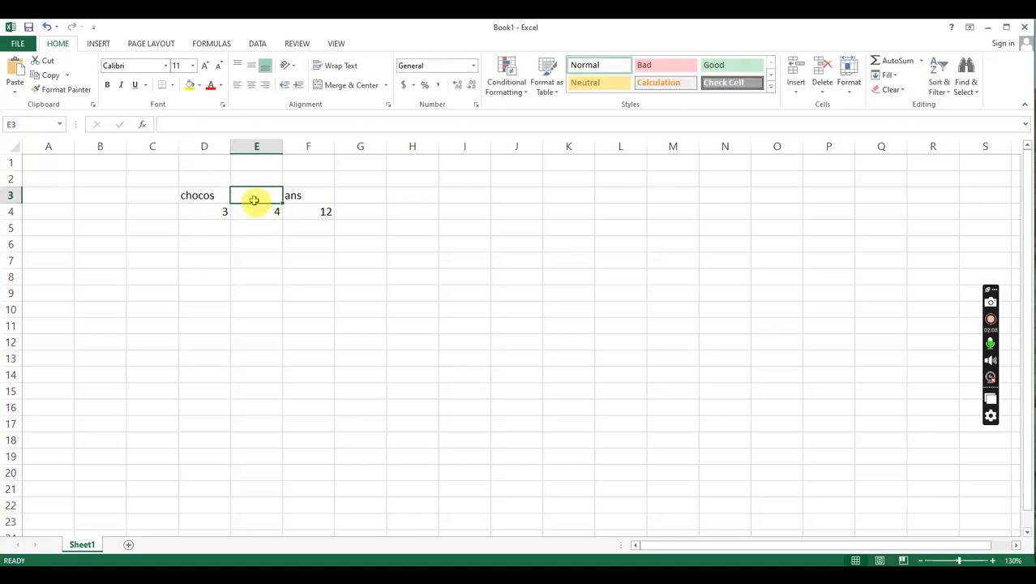
type("rs")
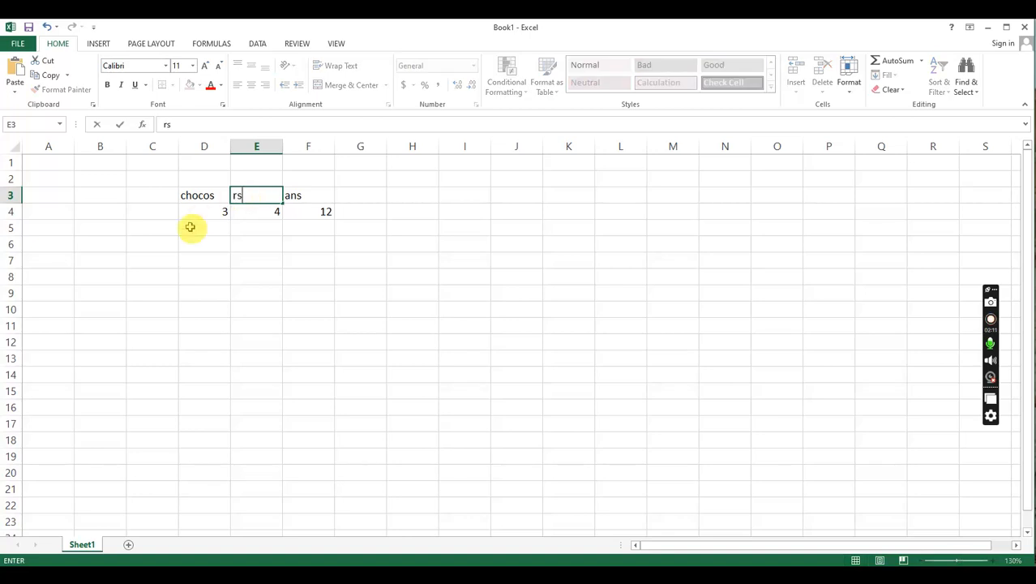
left_click(223, 211)
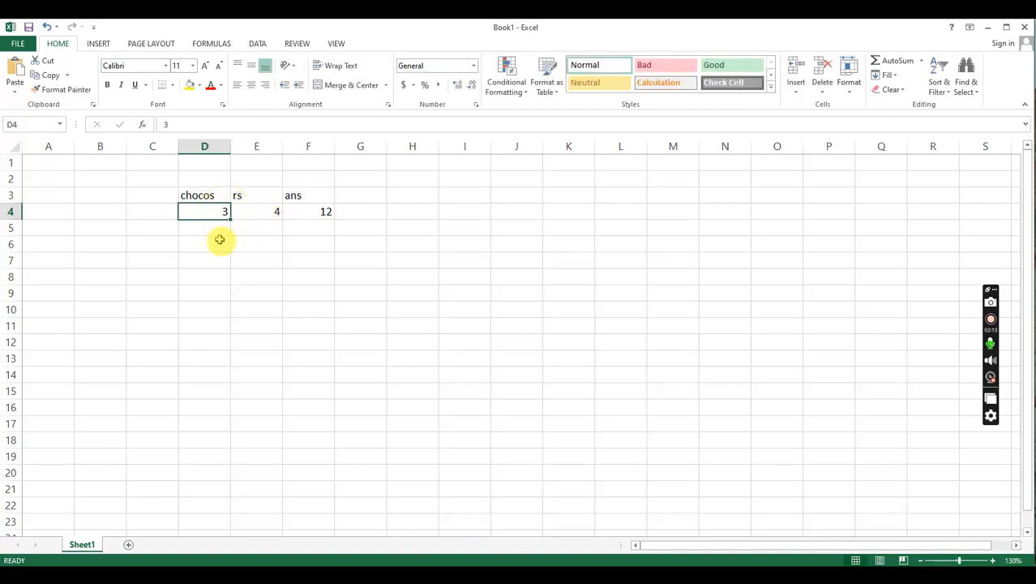
left_click(273, 213)
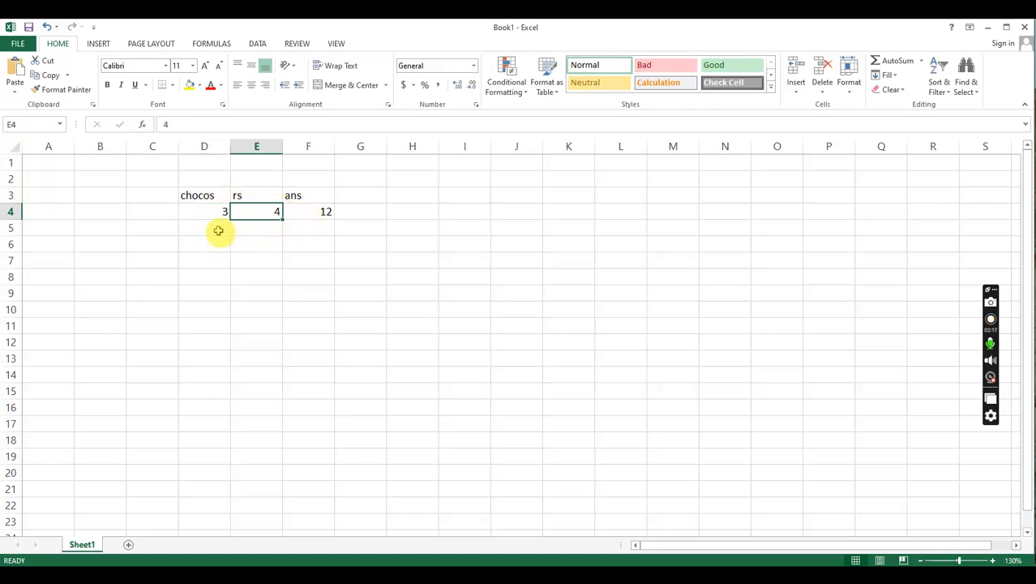
- Add two more data rows under the headings: 5 and 7 in D5:E5, 8 and 2 in D6:E6
left_click(218, 229)
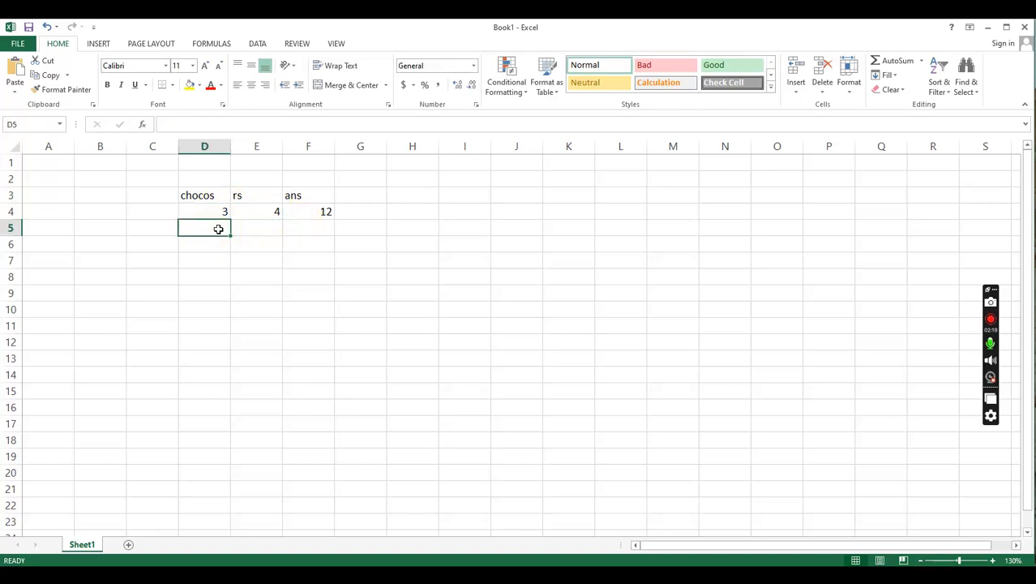
type("5")
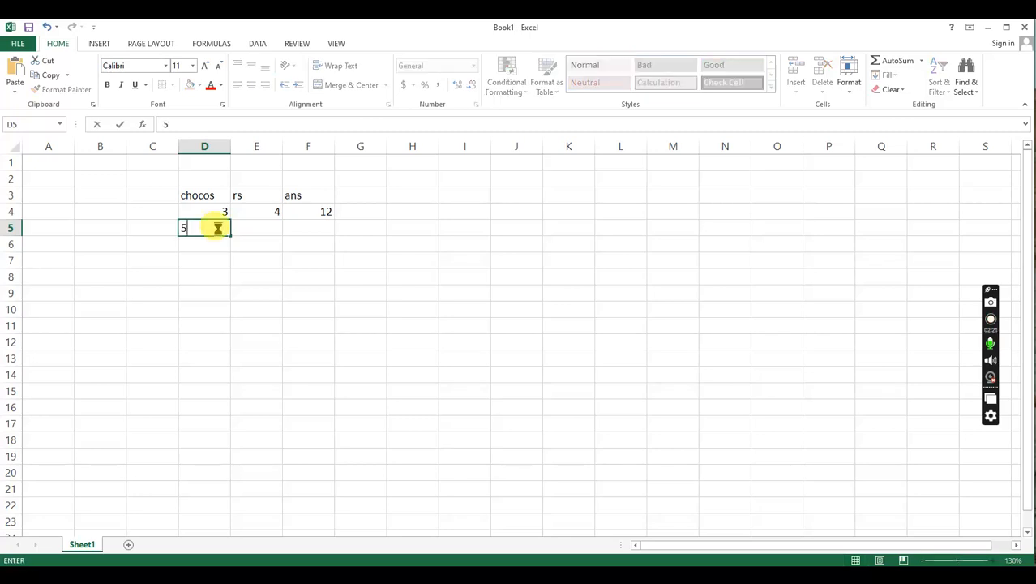
key("Tab")
type("7")
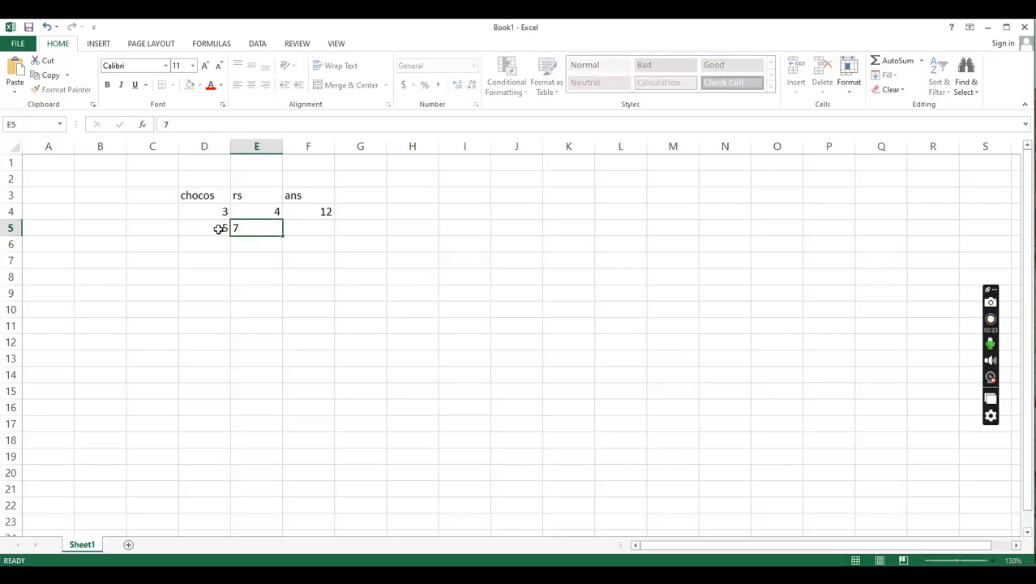
key("Return")
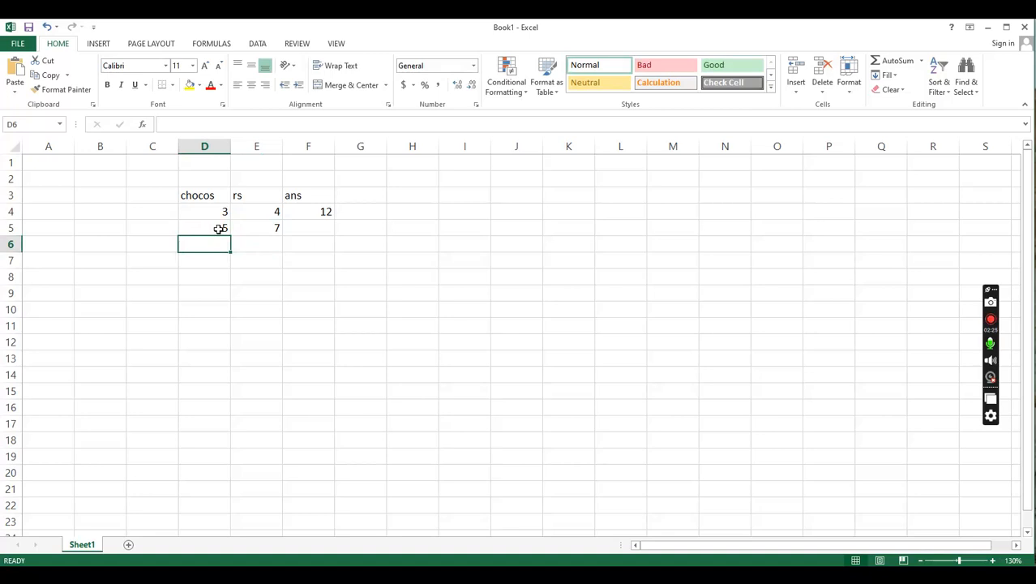
type("8")
key("Tab")
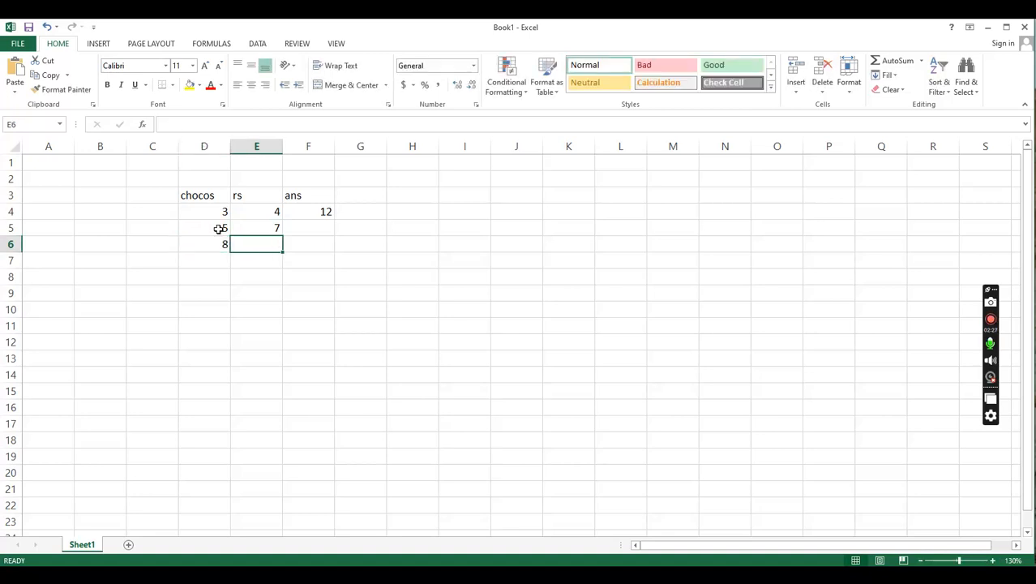
type("2")
key("Return")
key("Left")
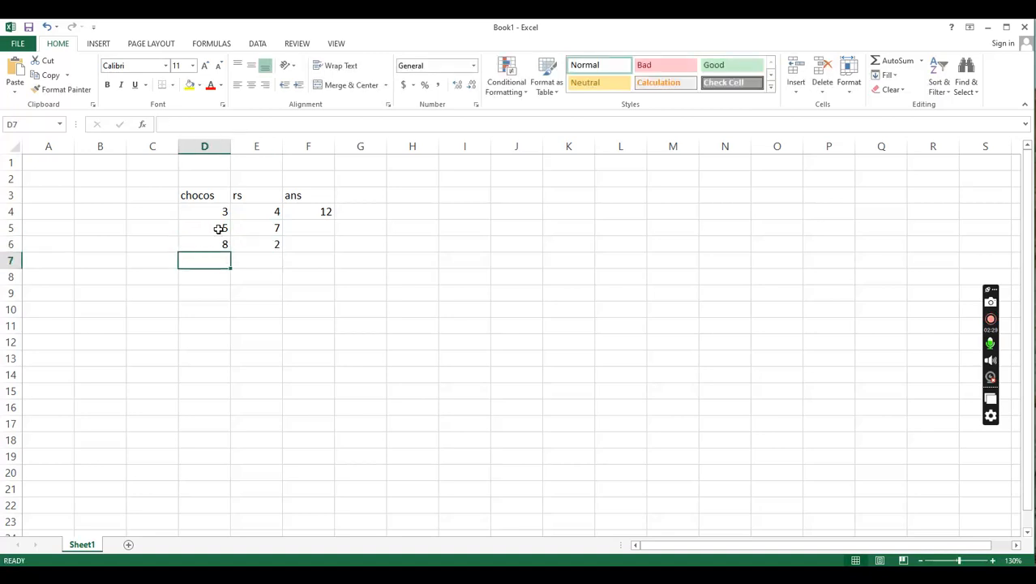
key("Up")
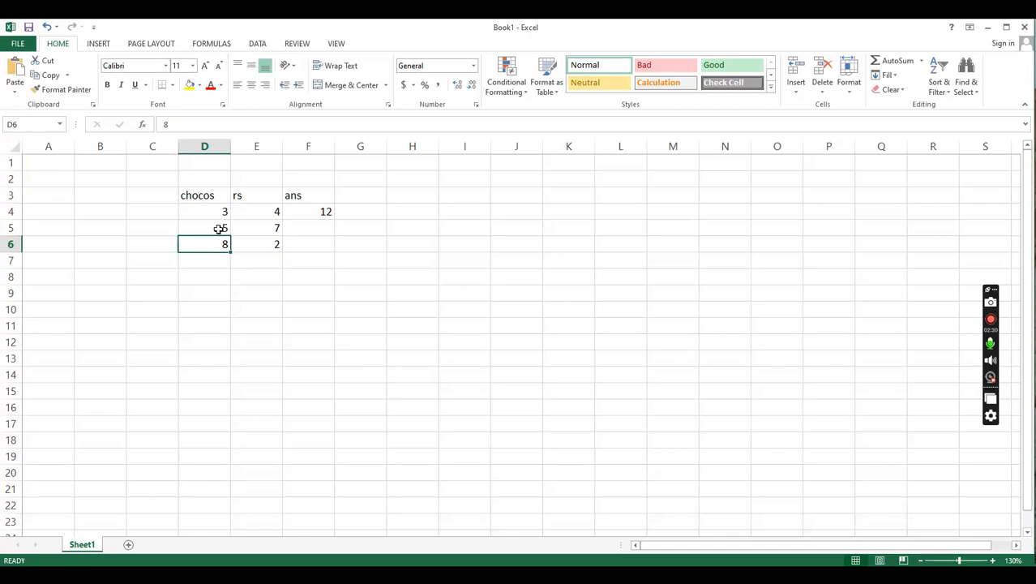
left_click(333, 215)
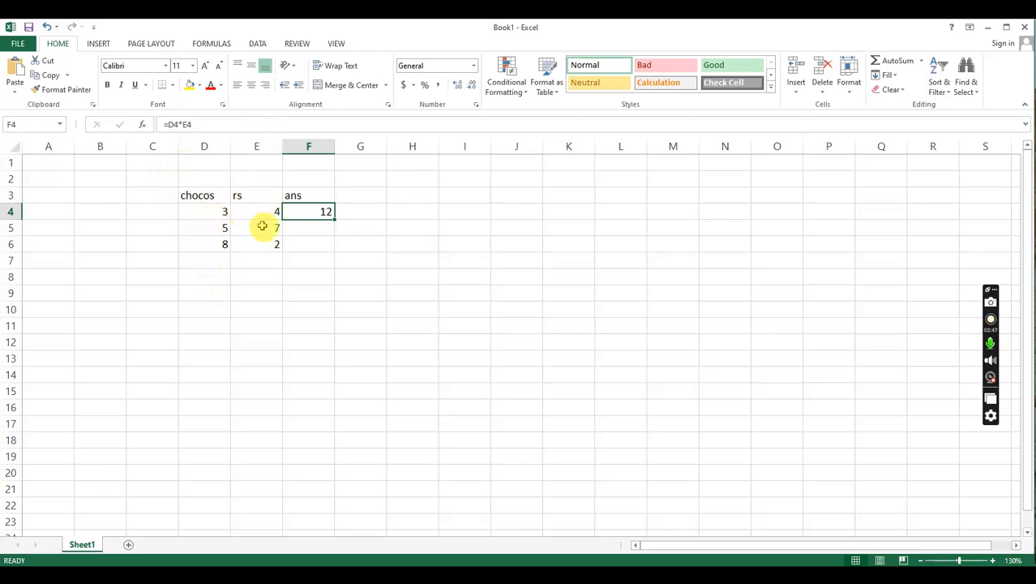
left_click(217, 232)
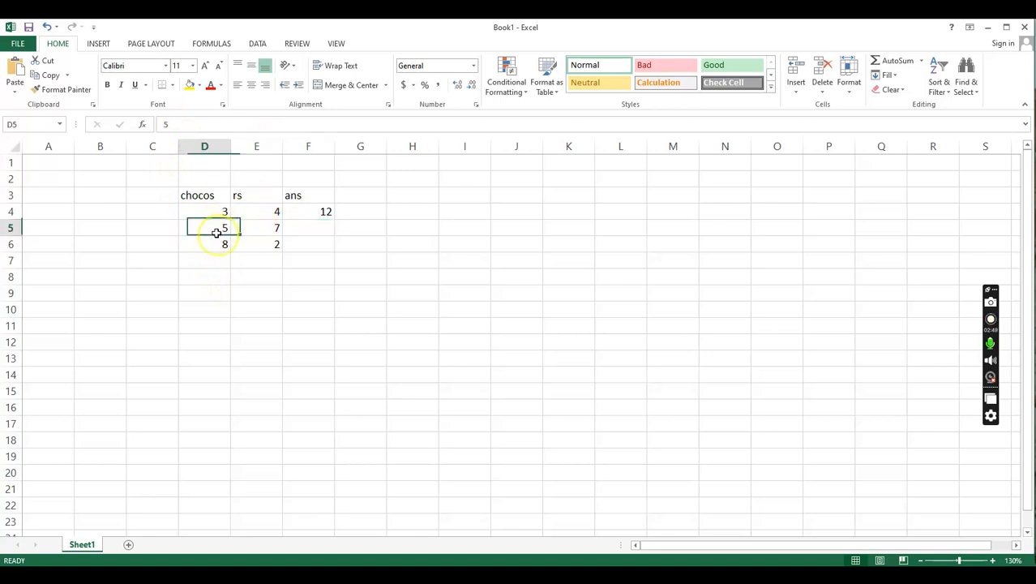
left_click(257, 229)
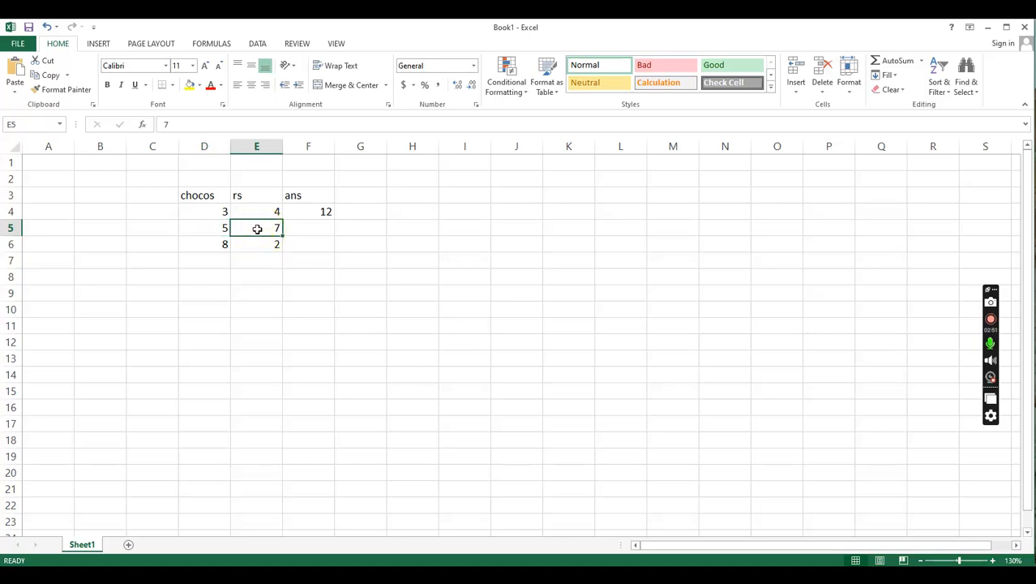
left_click(227, 243)
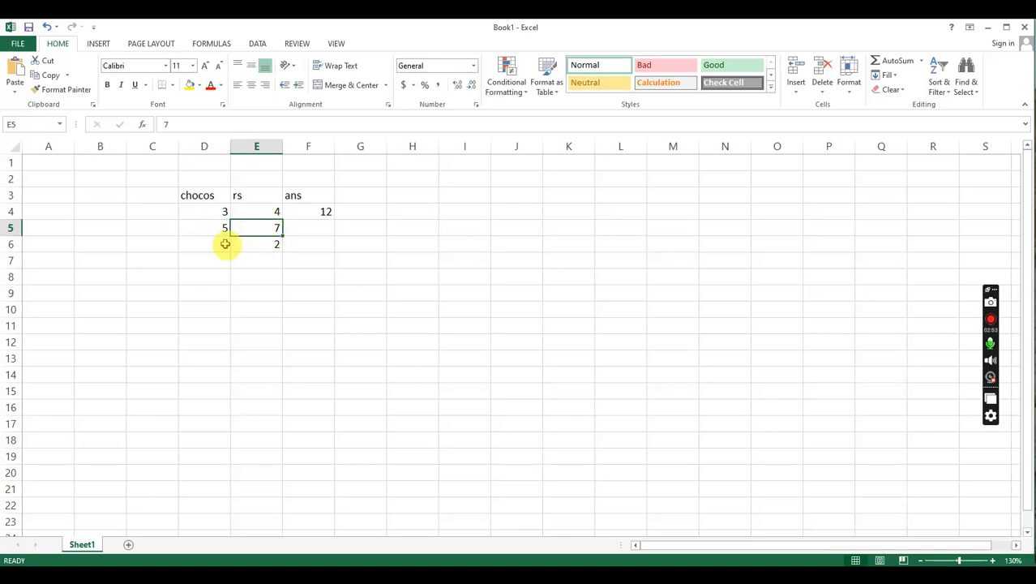
left_click(250, 244)
- Fill the multiplication formula from F4 down through F6 and check the copied formulas in F5 and F6
left_click(316, 211)
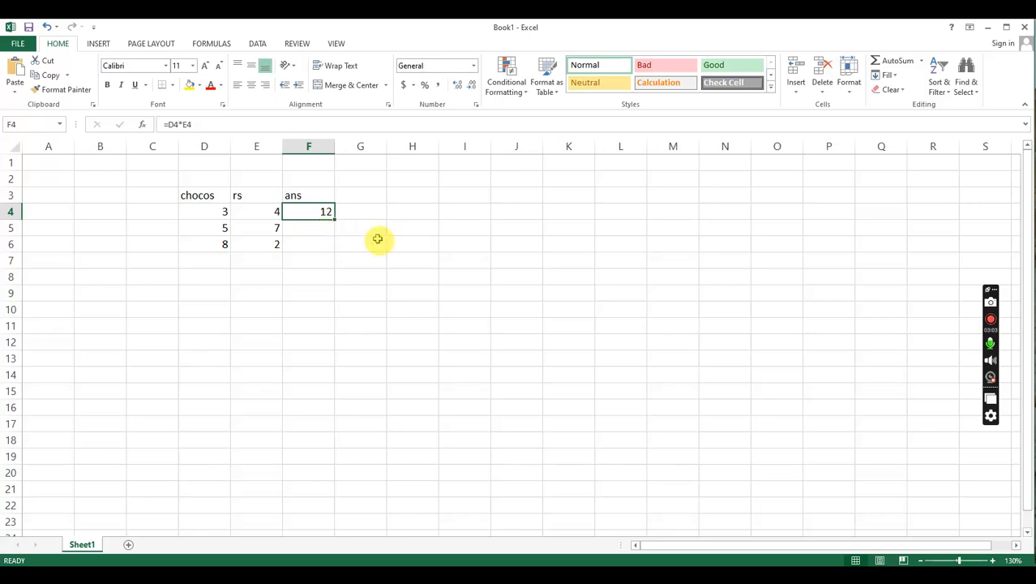
left_click(992, 561)
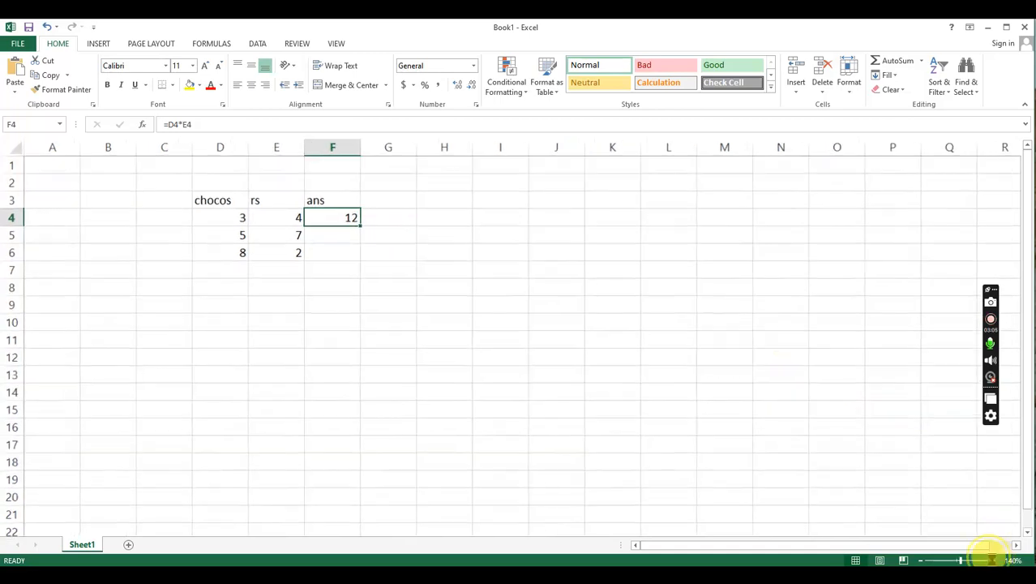
left_click(992, 560)
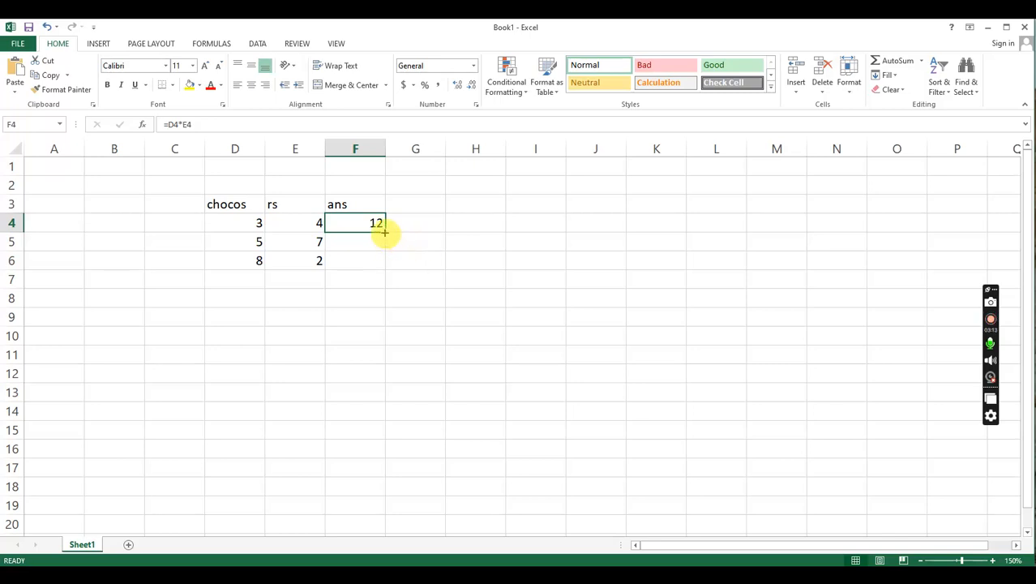
left_click_drag(386, 231, 387, 271)
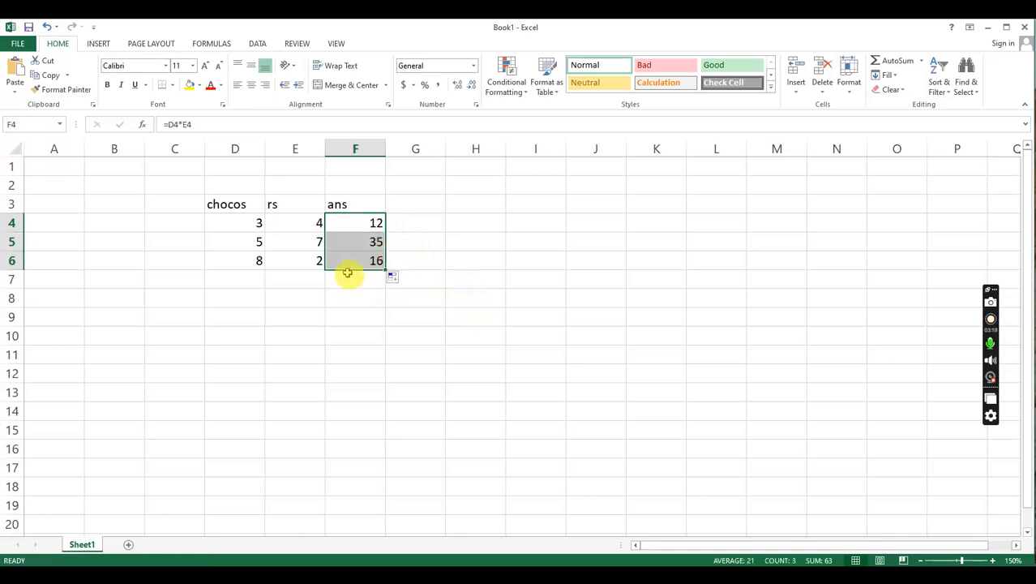
left_click(369, 243)
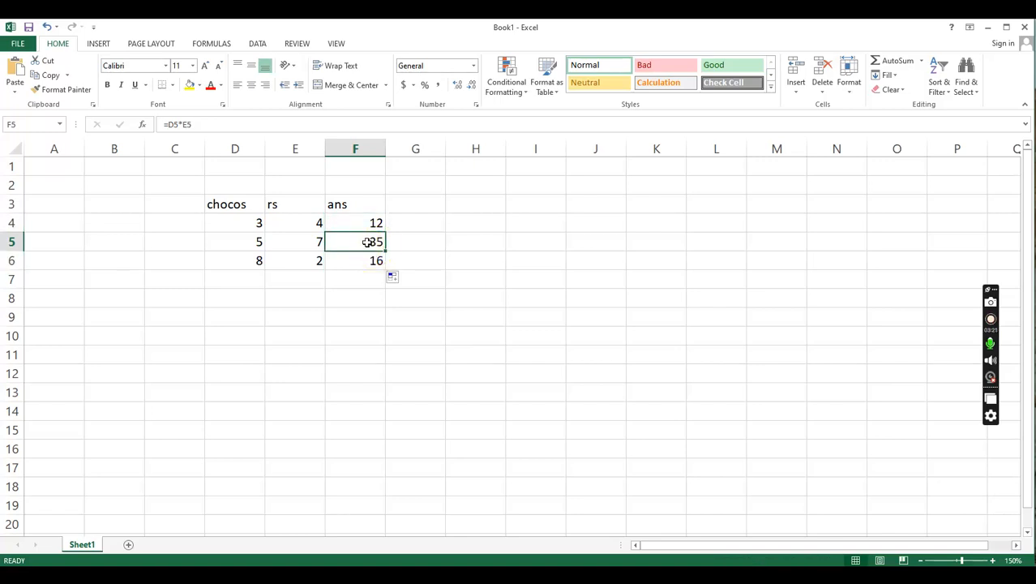
left_click(364, 269)
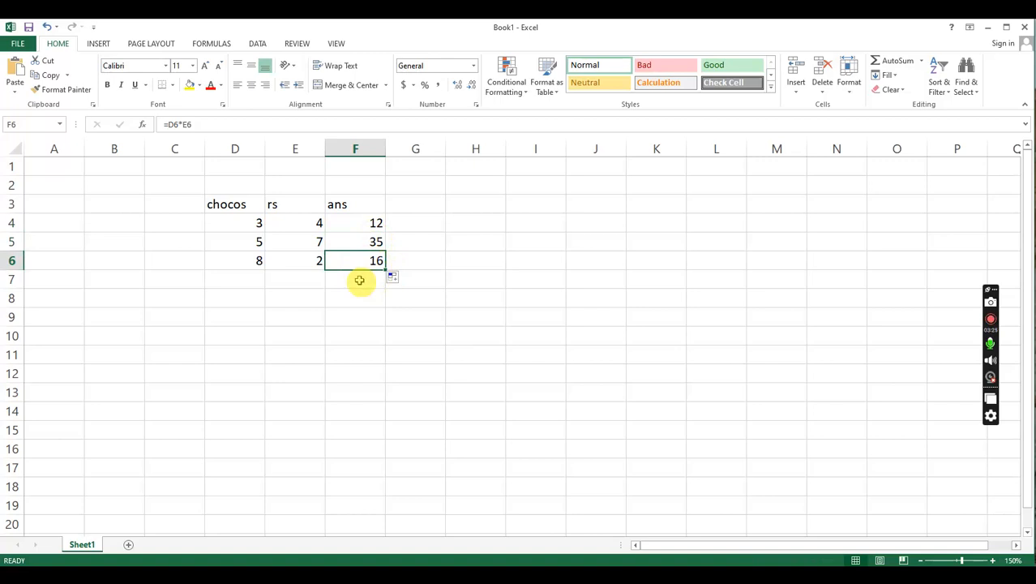
left_click(305, 282)
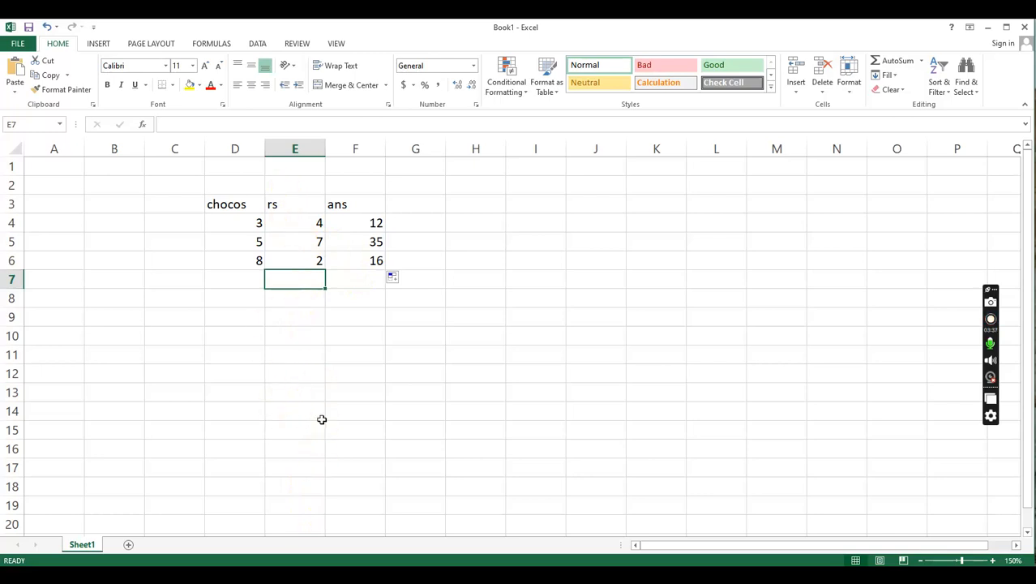
- Add the label "total" in E7, beneath the rs column
left_click(362, 280)
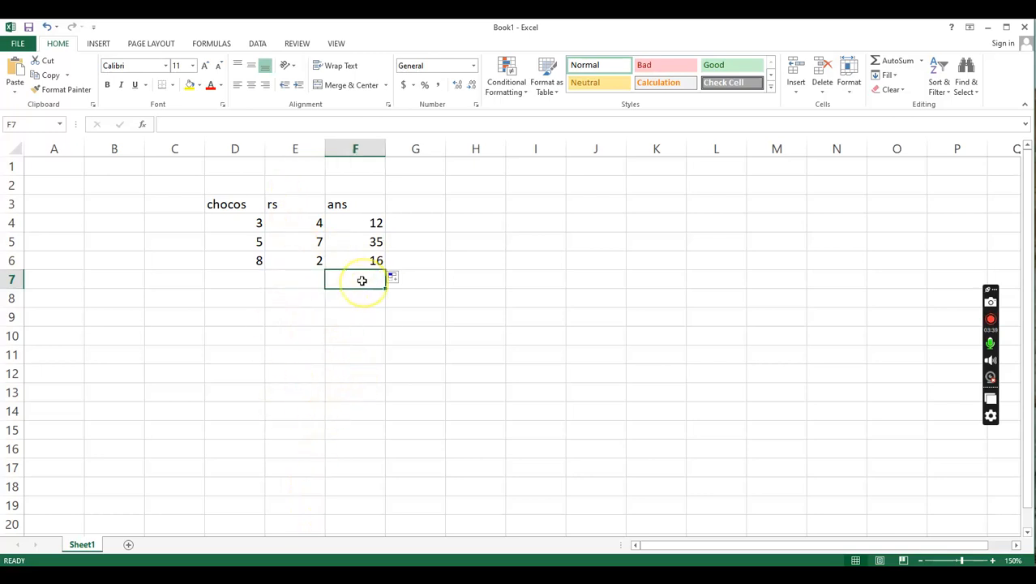
left_click(261, 280)
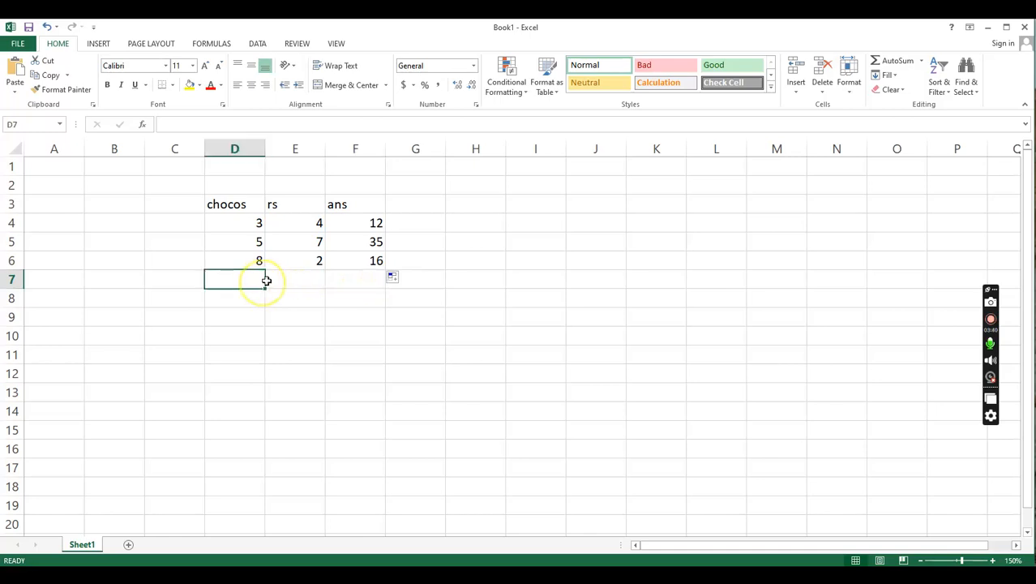
left_click(370, 279)
left_click_drag(375, 221, 372, 236)
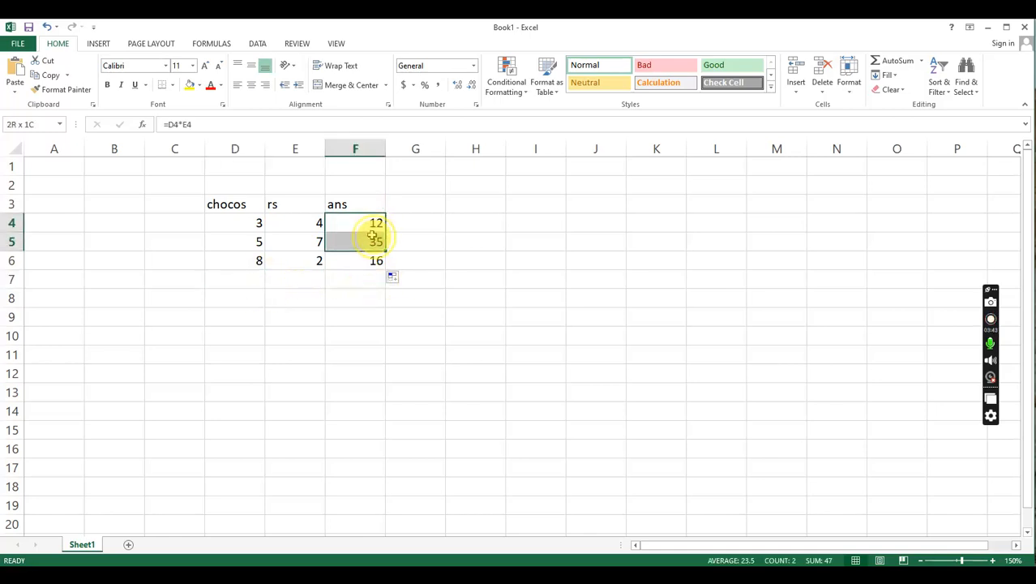
left_click(373, 226)
left_click(372, 242)
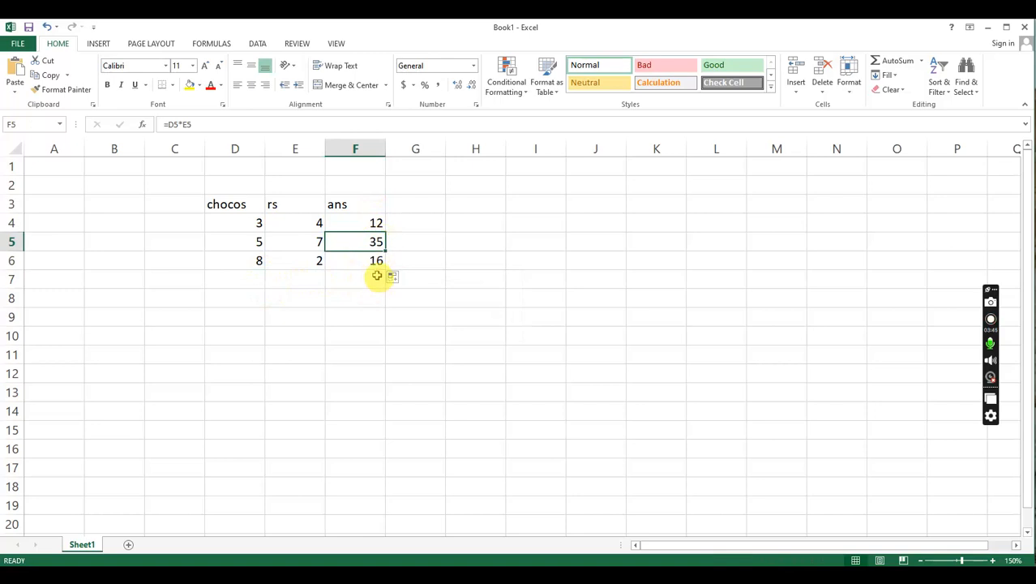
left_click(376, 263)
left_click(298, 281)
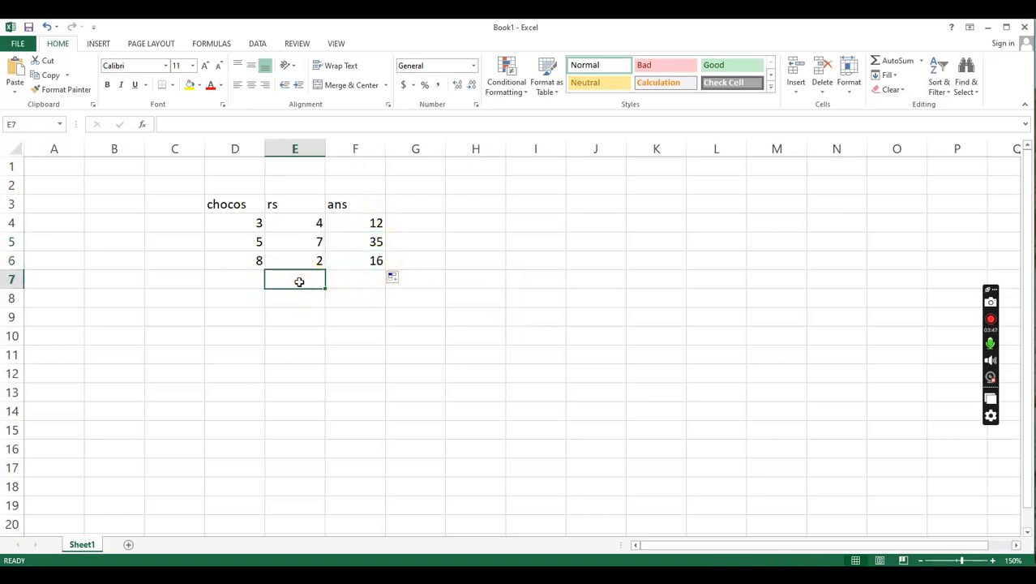
type("total")
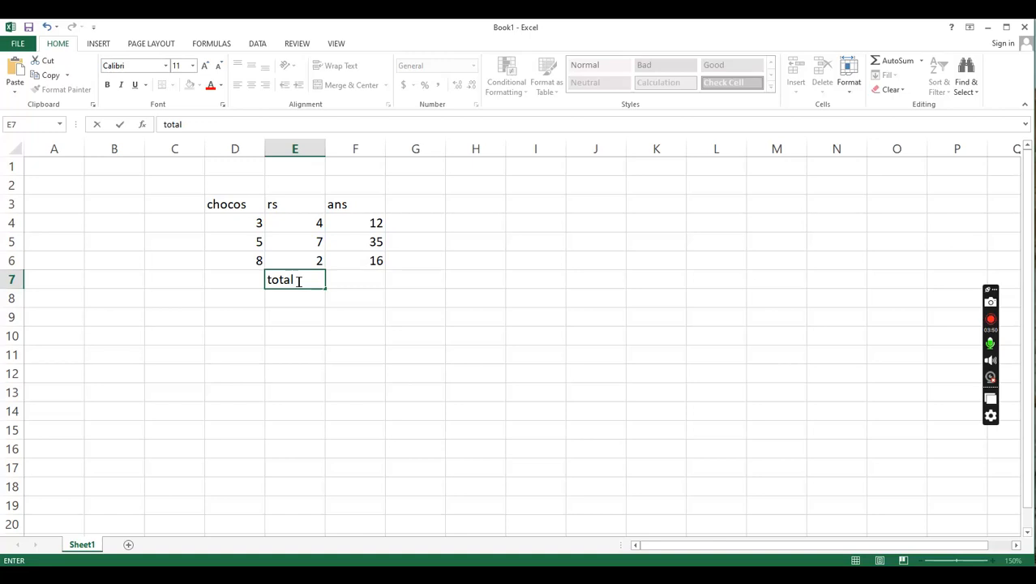
left_click(352, 289)
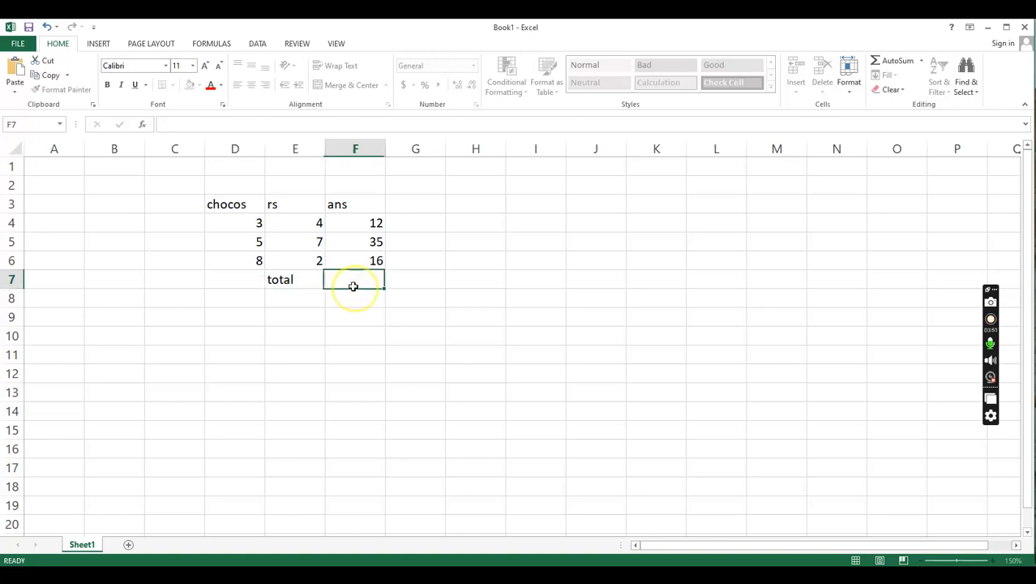
- Begin a formula in F7, beside the total label
left_click_drag(370, 222, 376, 258)
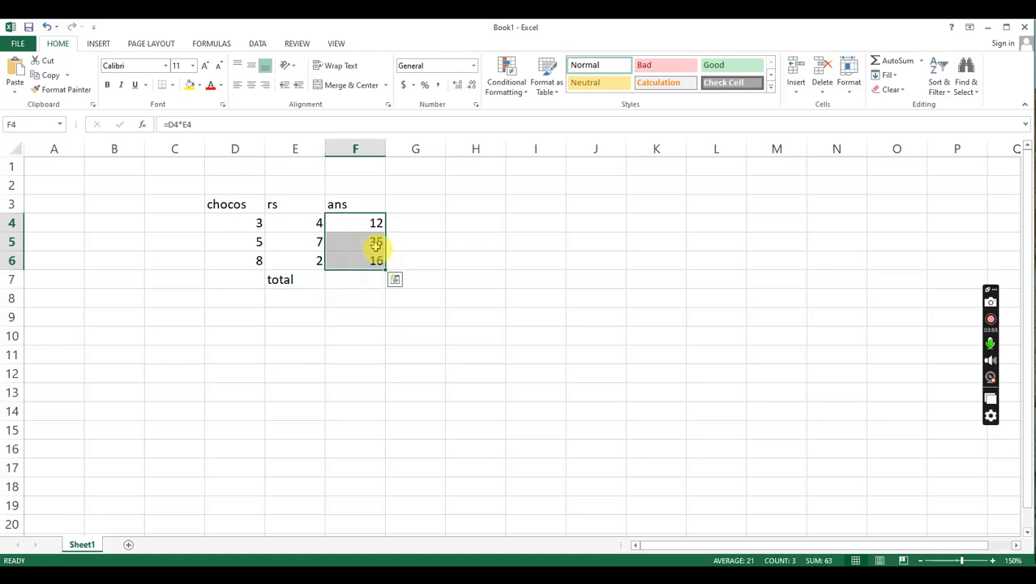
left_click(344, 280)
type("=")
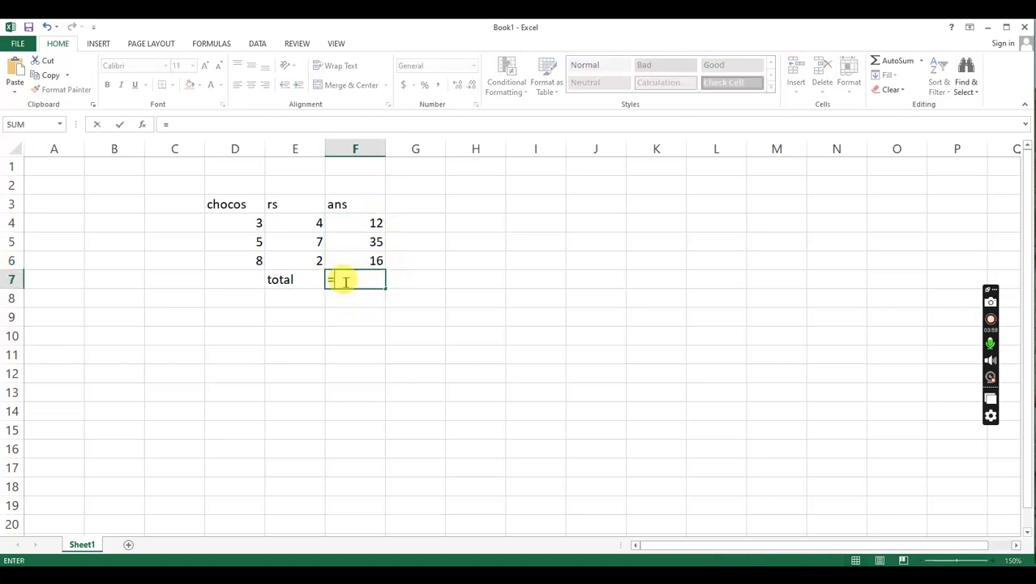
left_click_drag(369, 222, 369, 238)
left_click(371, 224)
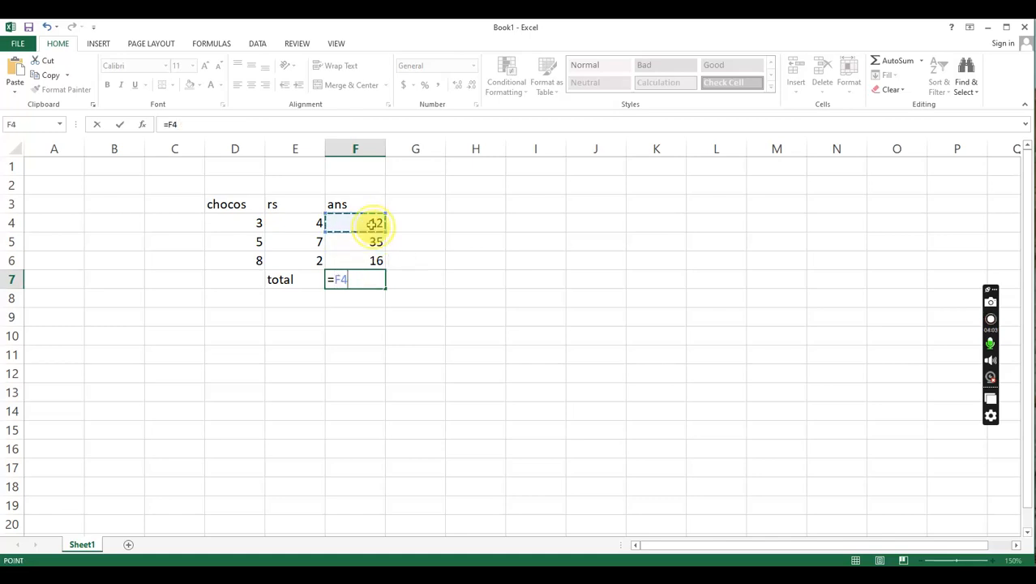
key("BackSpace")
key("BackSpace")
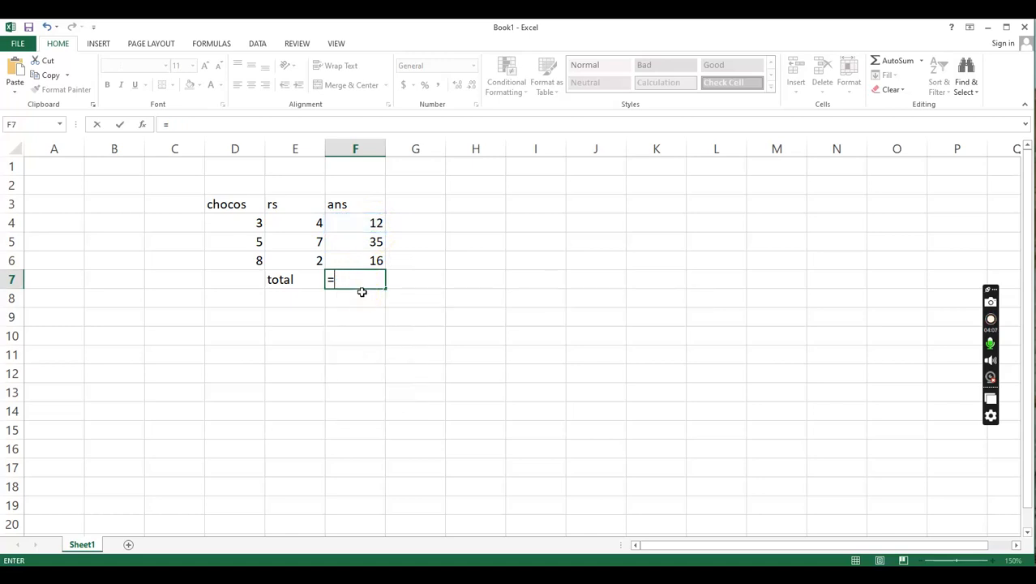
- Complete the formula in F7 as =SUM(F4:F6) and check it along with the formula in F4
type("sum")
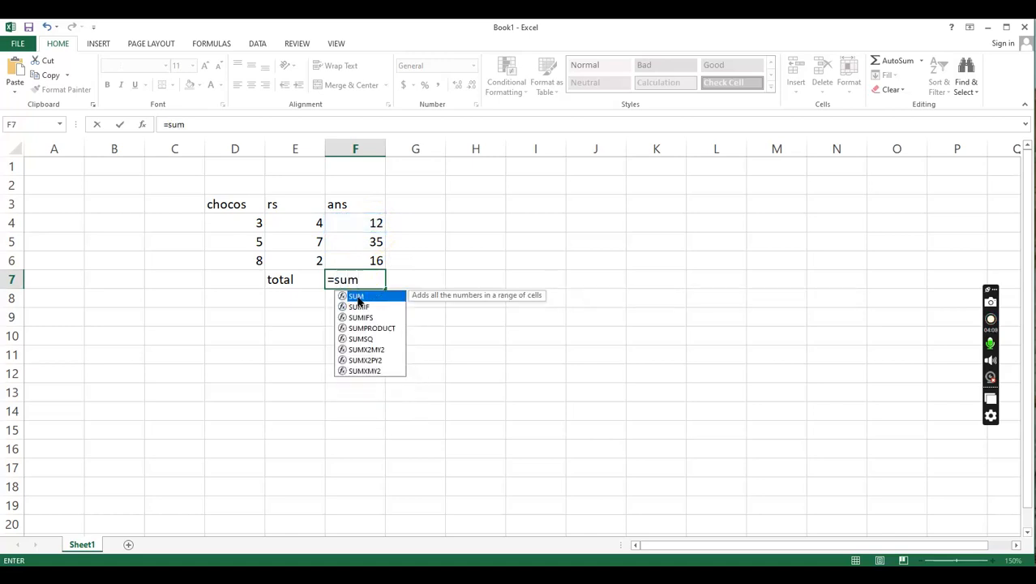
type("(")
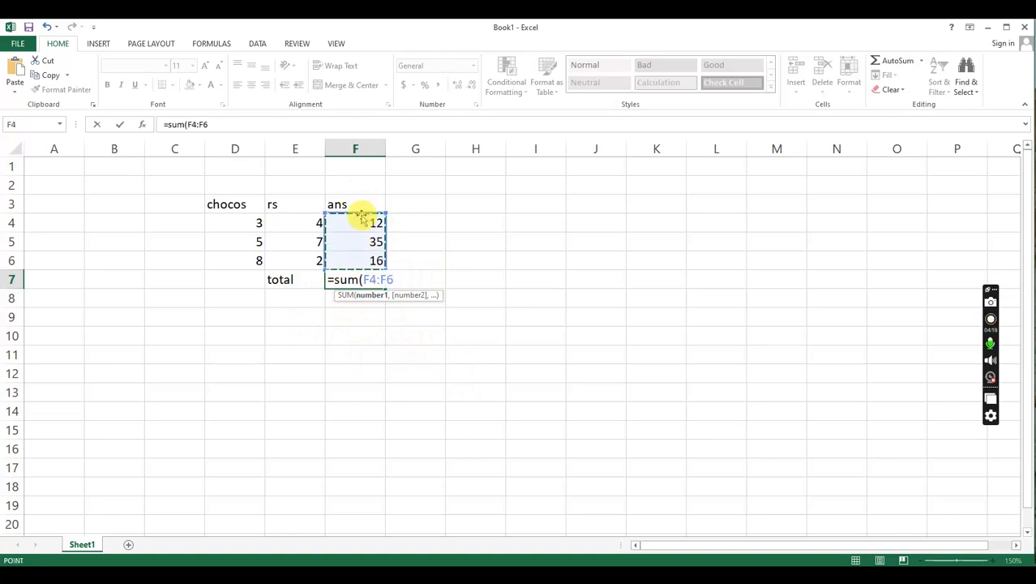
type(")")
key("Return")
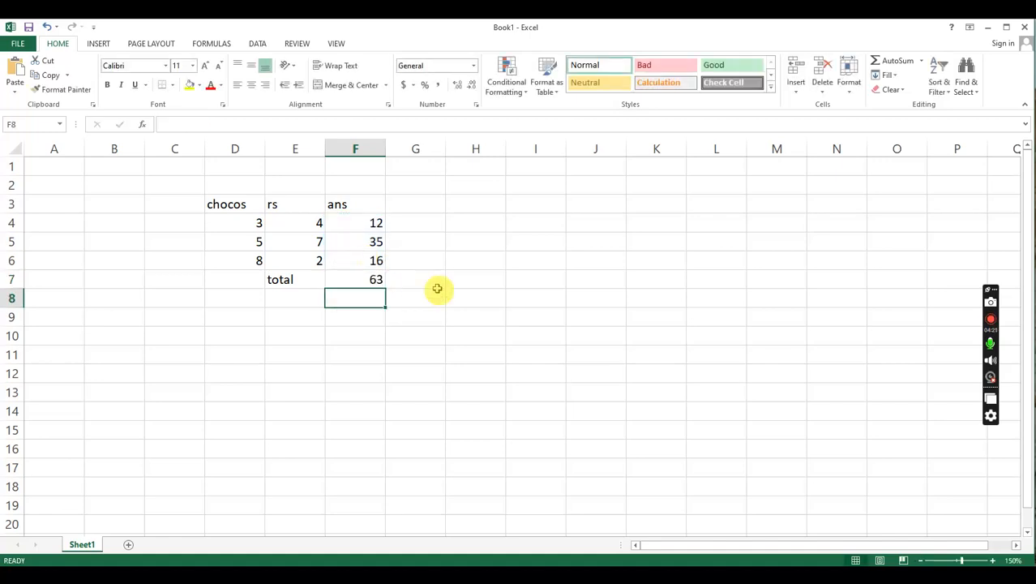
left_click(377, 280)
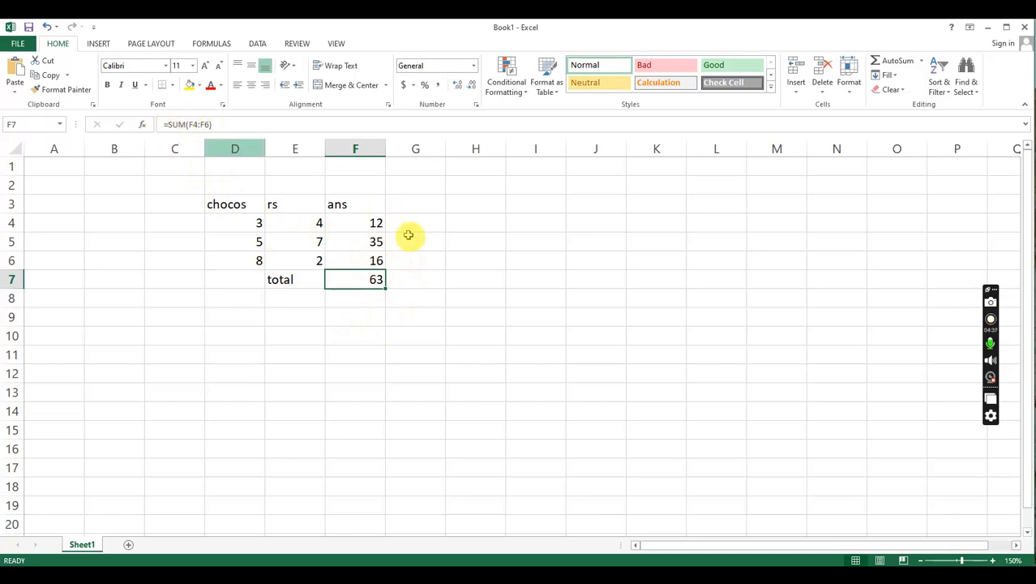
left_click(367, 221)
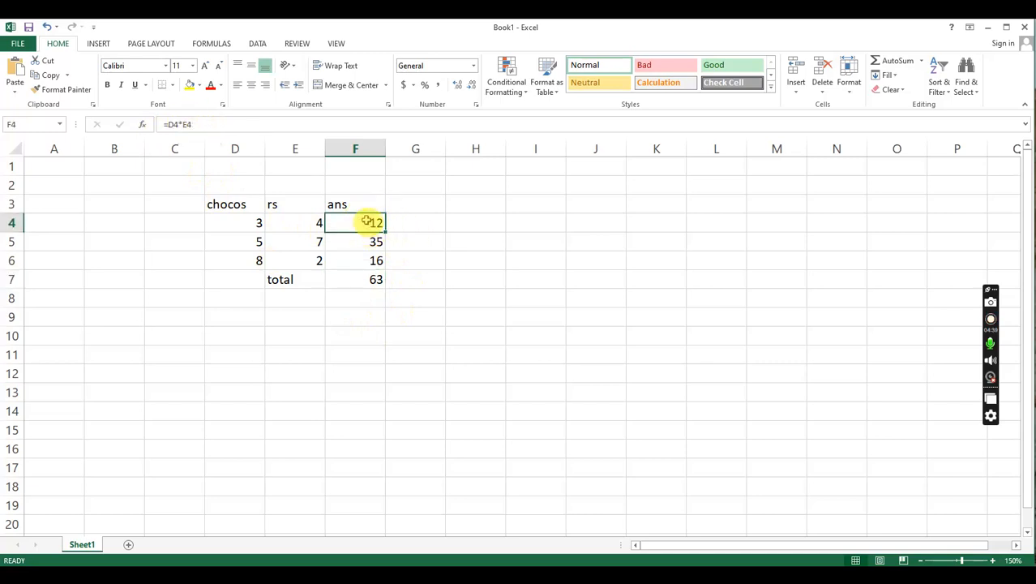
left_click(369, 278)
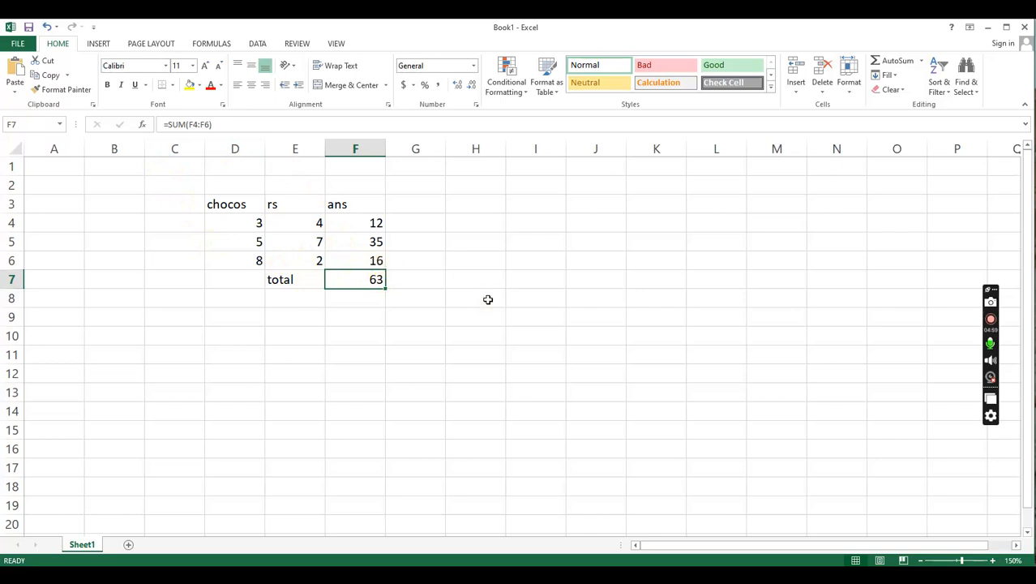
- Add a second "total" label in E9, two rows below the first total
left_click(256, 223)
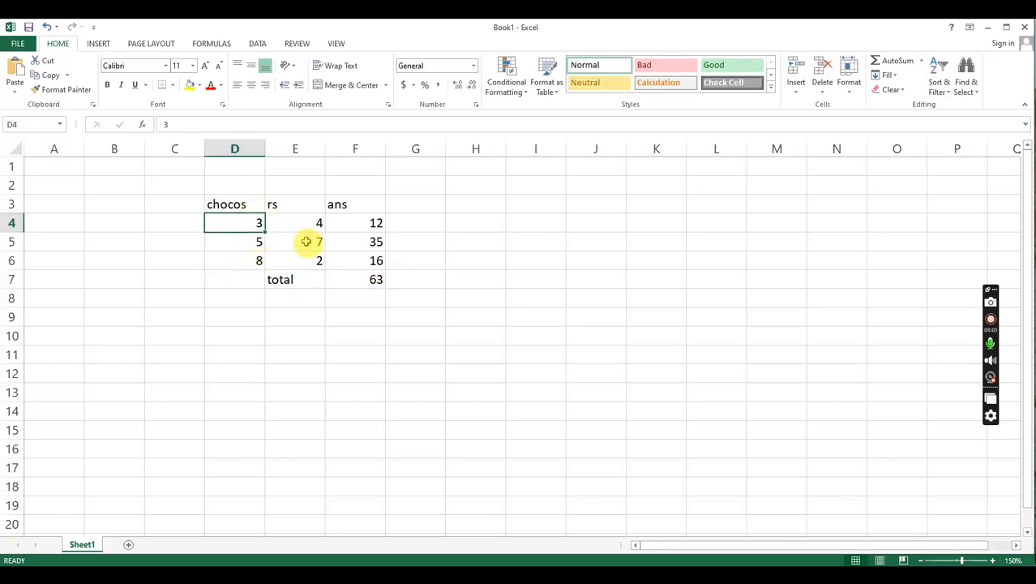
left_click(302, 241)
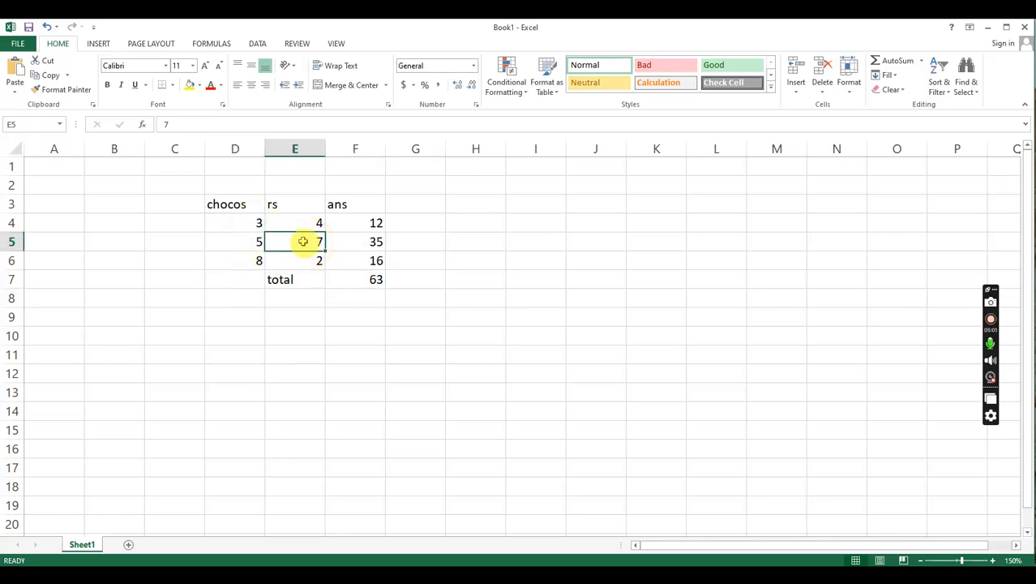
left_click(296, 260)
left_click(285, 317)
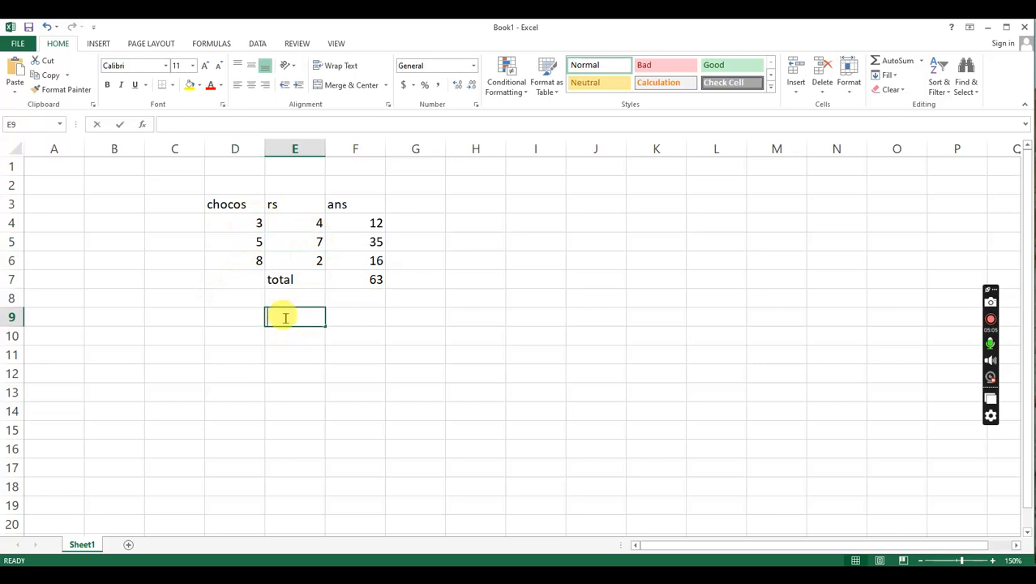
type("tota")
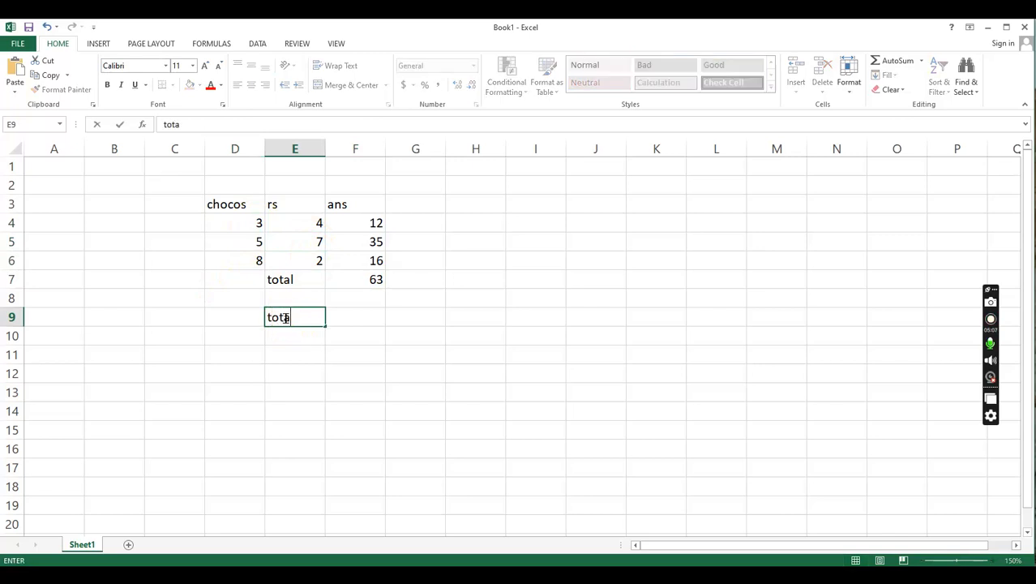
type("l")
left_click(363, 314)
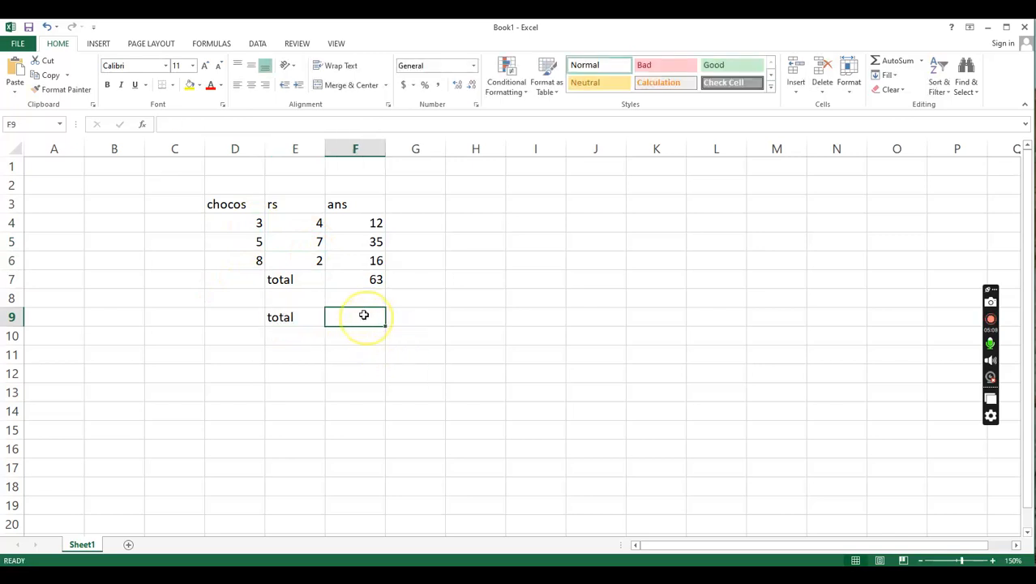
- Enter =SUM(D4,E5,D6) in F9 to add the separate cells, and compare it with the range formula in F7
type("=")
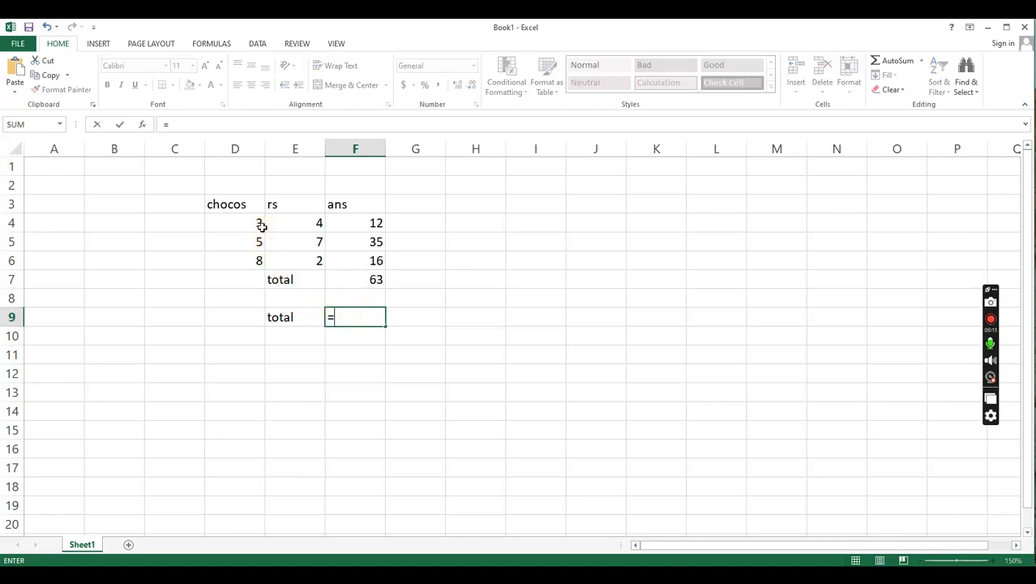
type("sum")
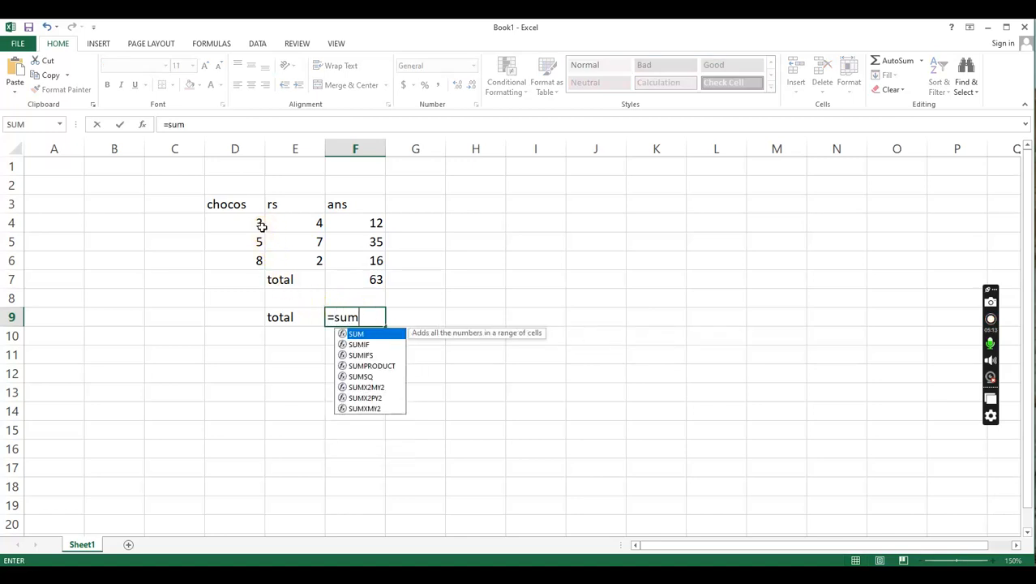
type("(")
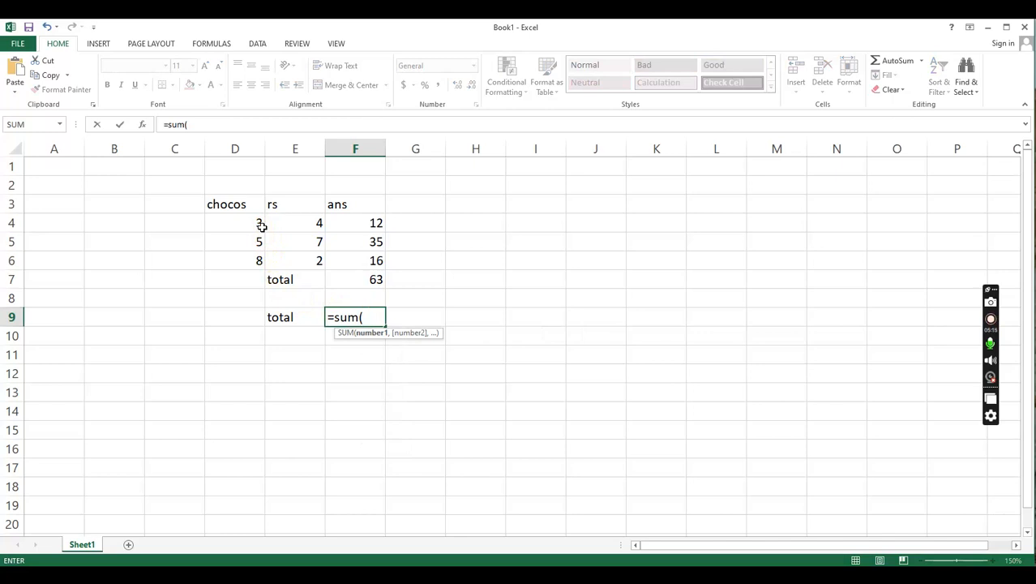
left_click(248, 223)
type(",")
left_click(316, 241)
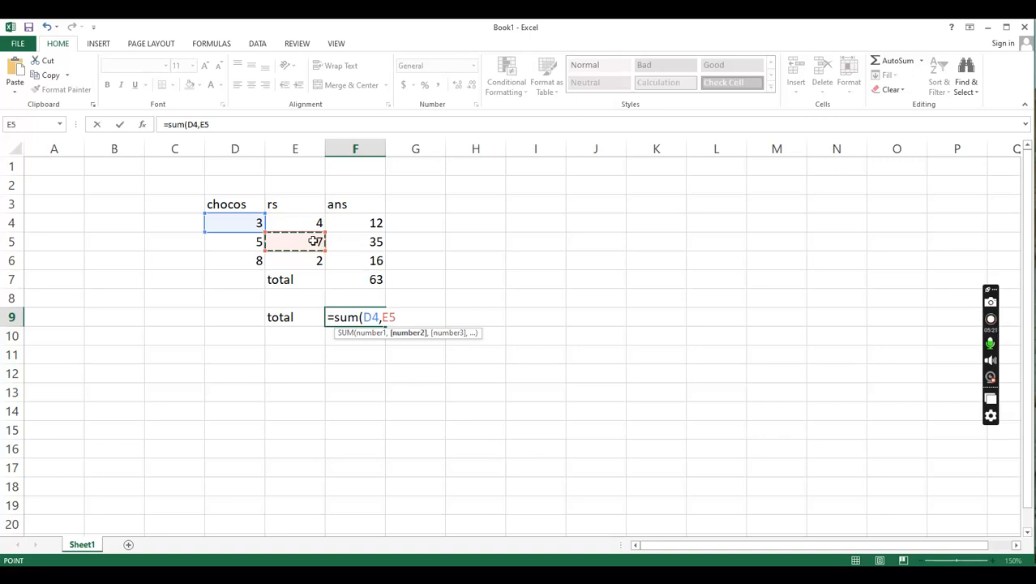
type(",")
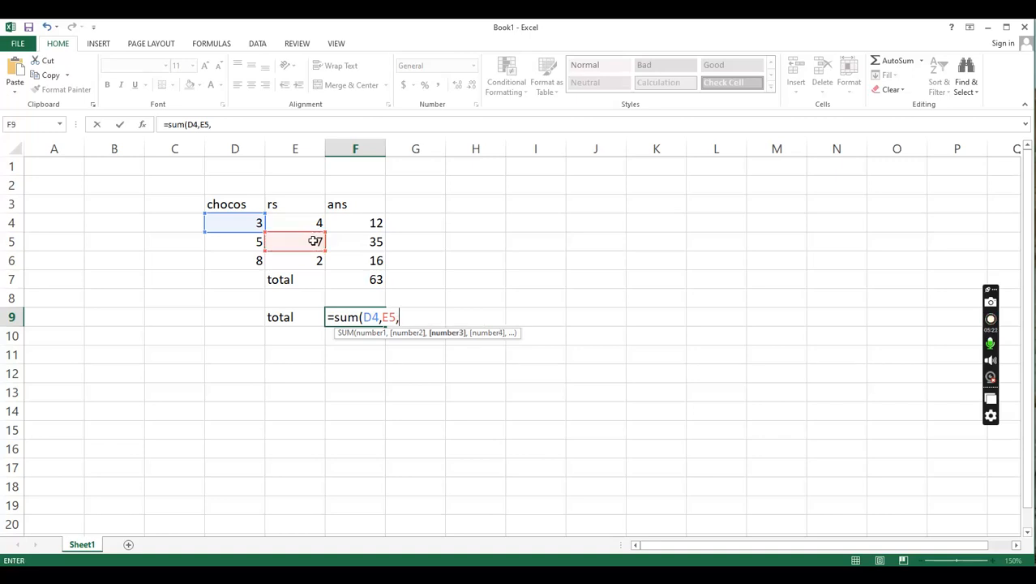
left_click(256, 261)
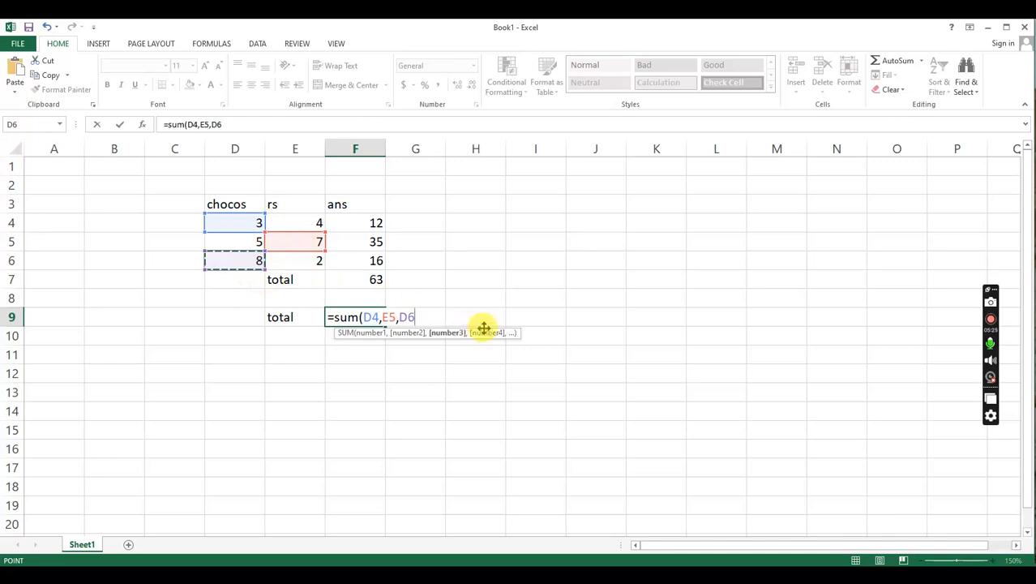
type(")")
key("Return")
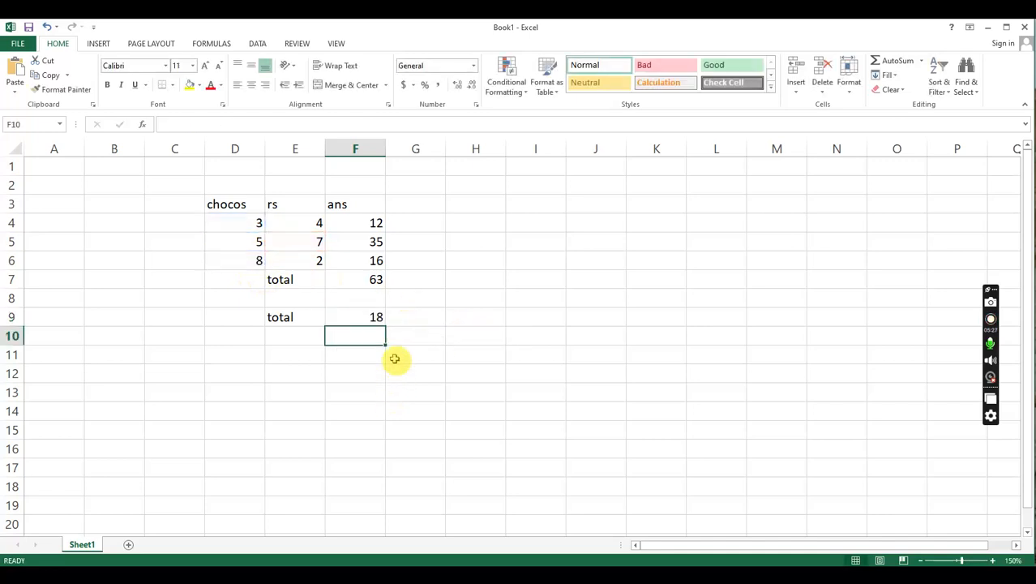
left_click(370, 320)
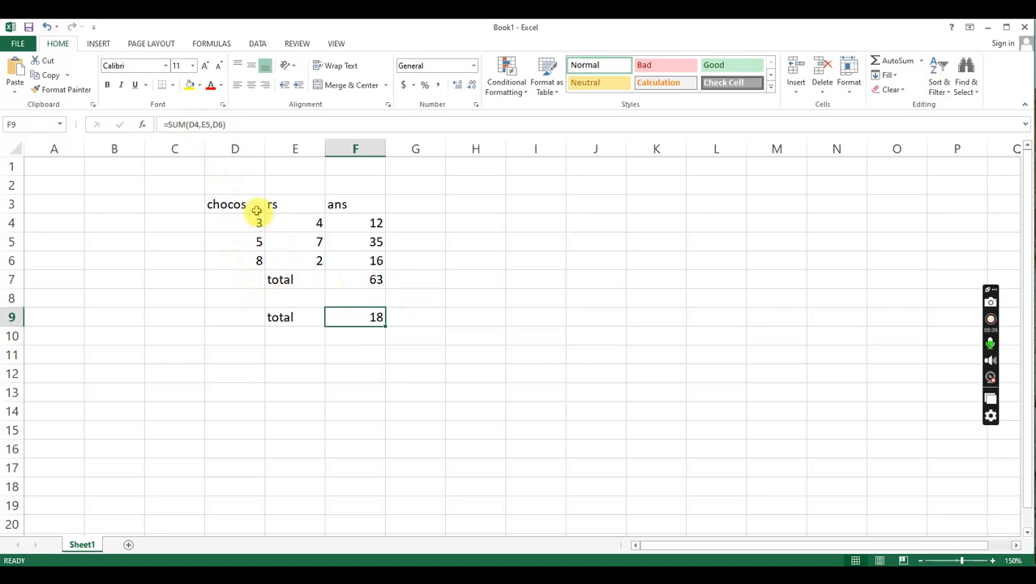
left_click(378, 281)
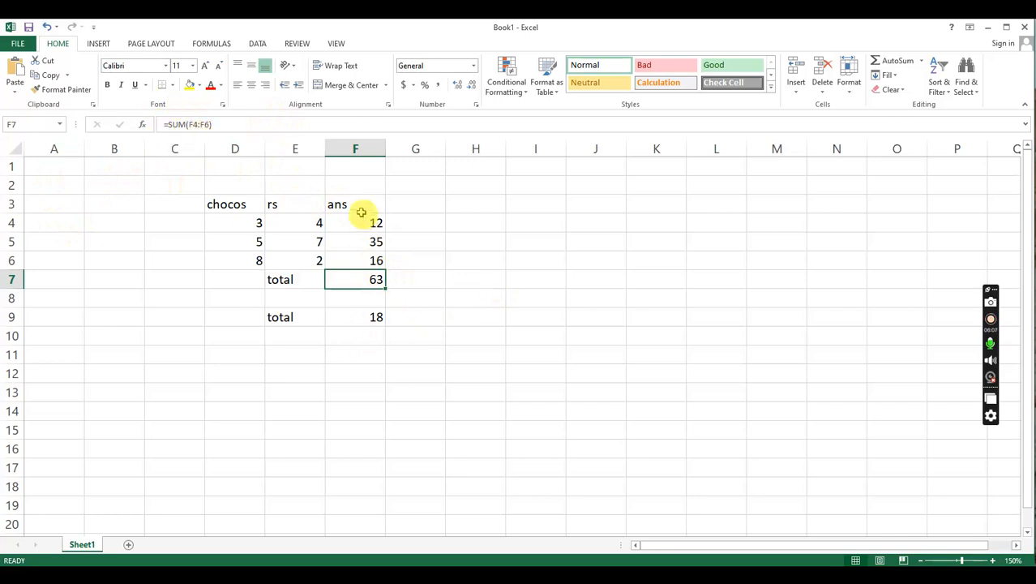
- Clear the second total label and its formula from E9:F9
left_click(359, 315)
left_click_drag(270, 323, 375, 322)
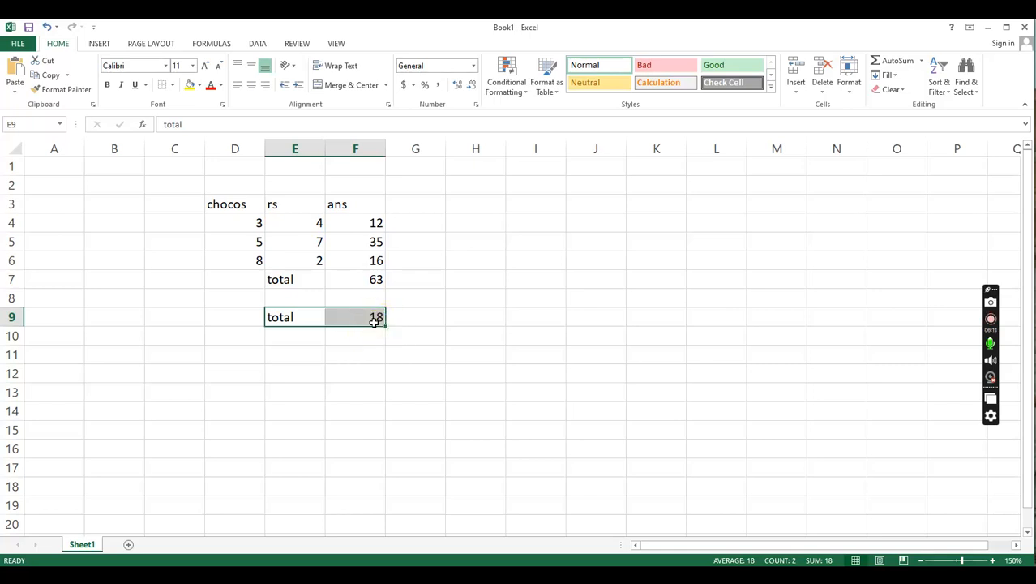
key("Delete")
- Open the cell format settings for the whole of column F and choose the Currency category
left_click(368, 224)
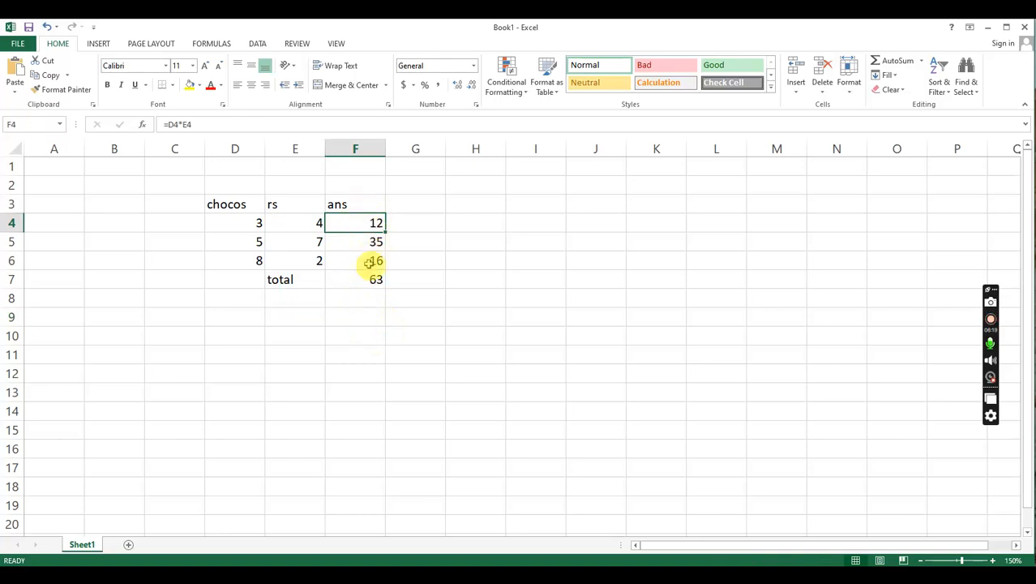
left_click(357, 148)
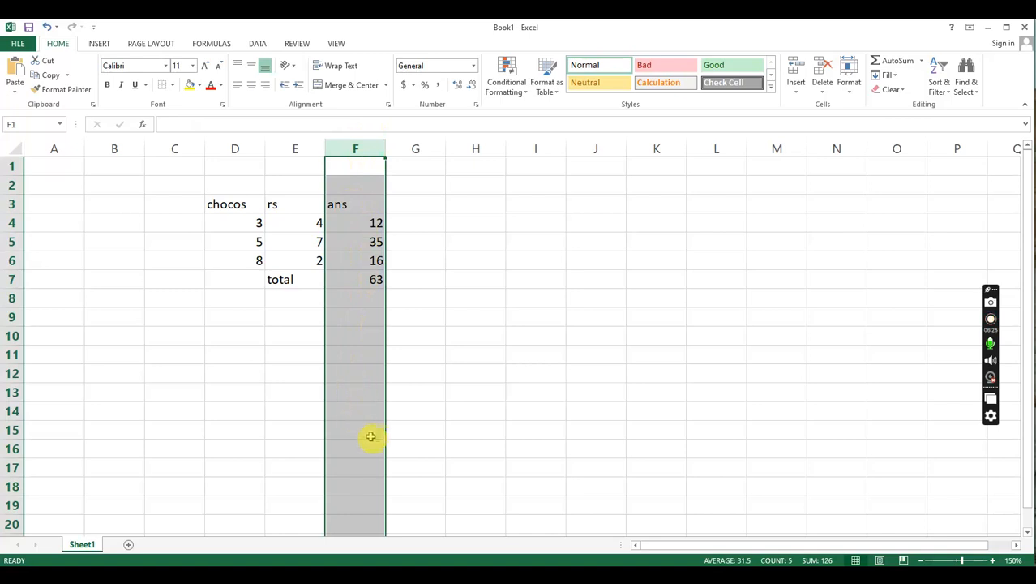
right_click(360, 228)
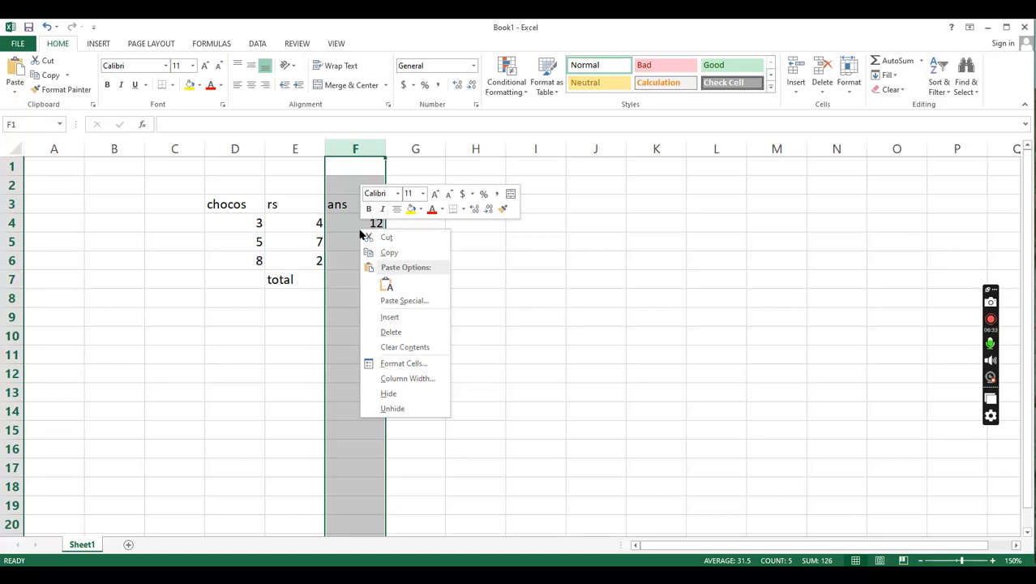
left_click(420, 364)
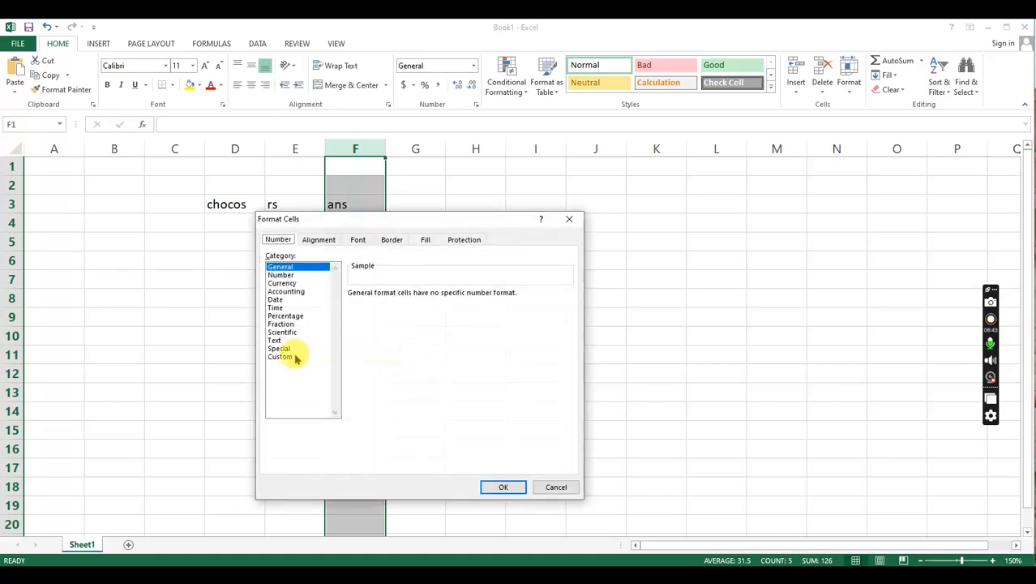
left_click(287, 283)
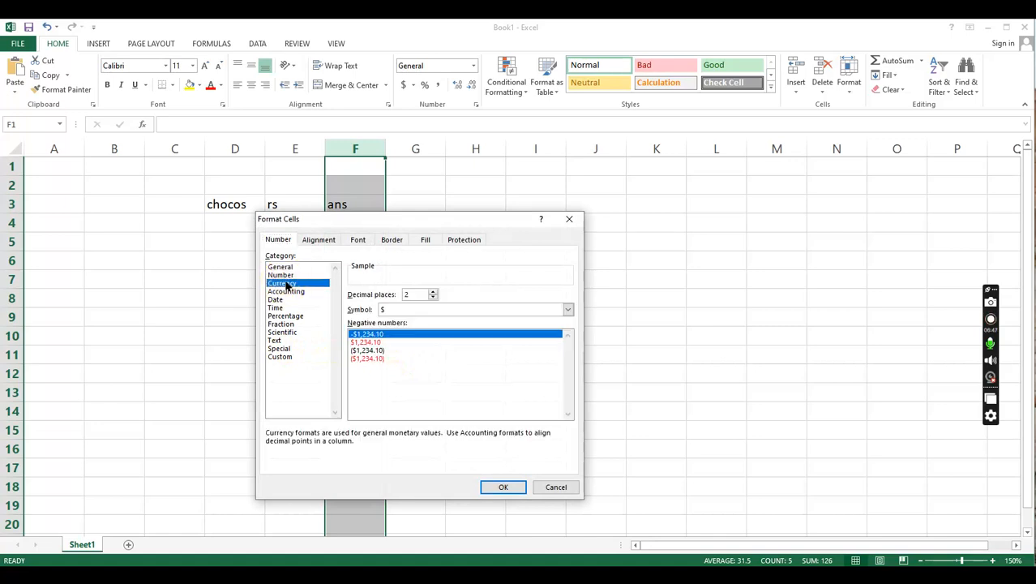
- Set the currency symbol for column F to PEN
left_click(407, 309)
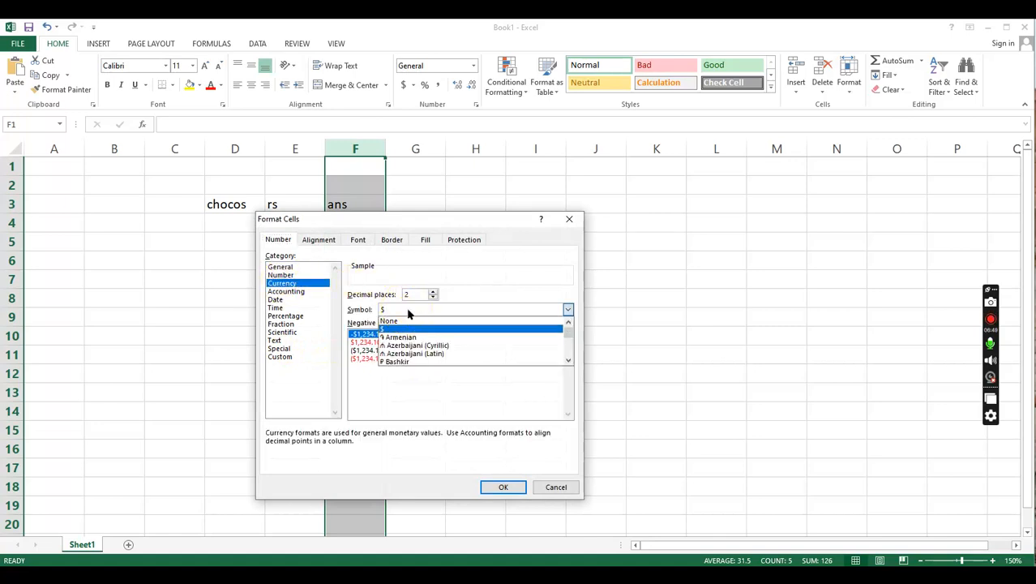
left_click(408, 311)
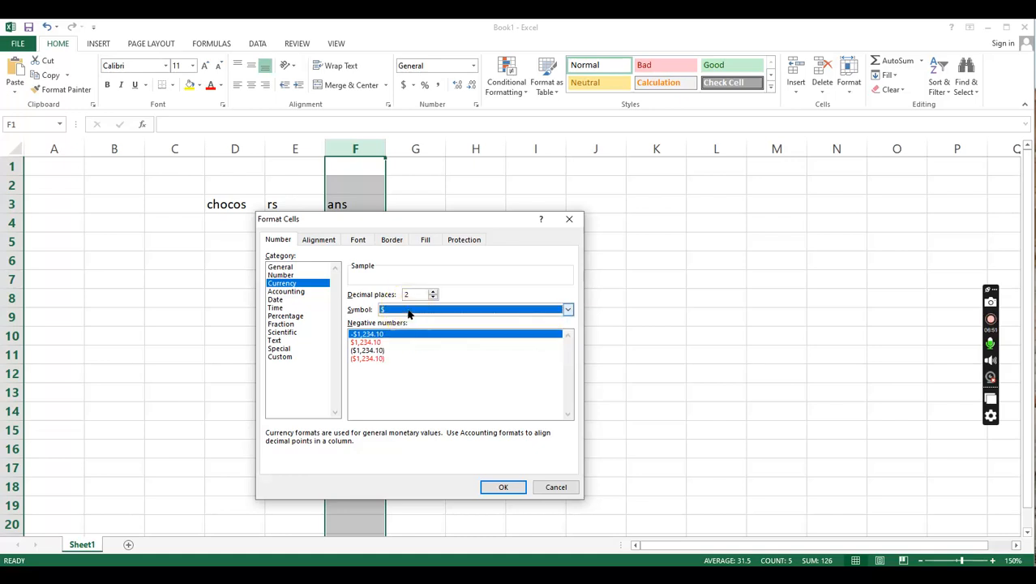
key("r")
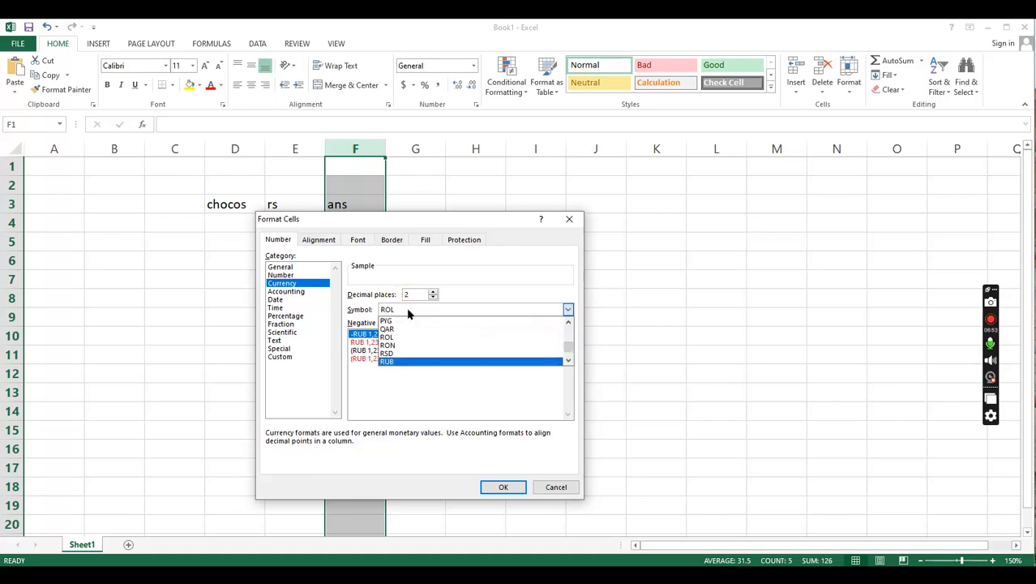
key("p")
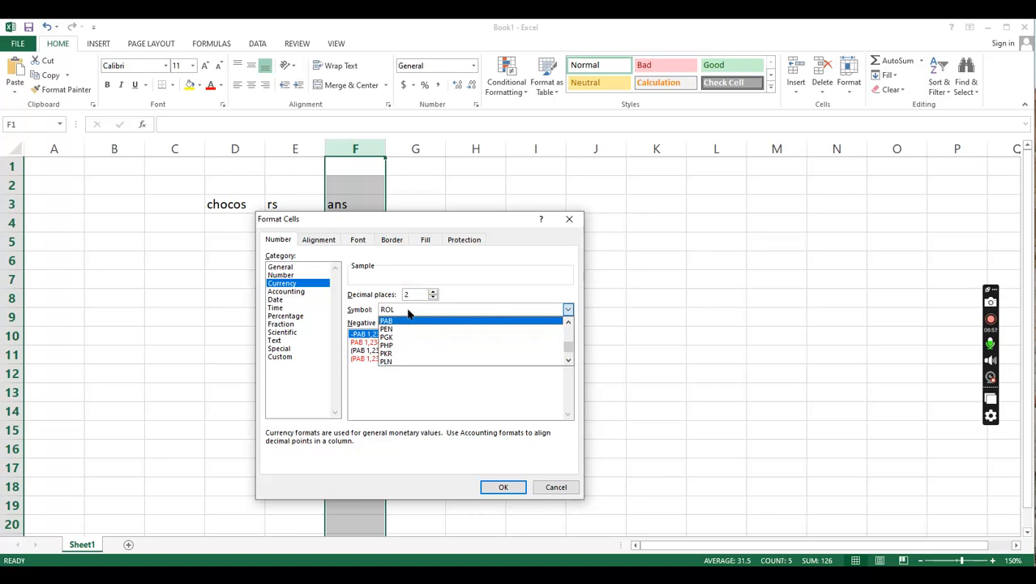
key("Down")
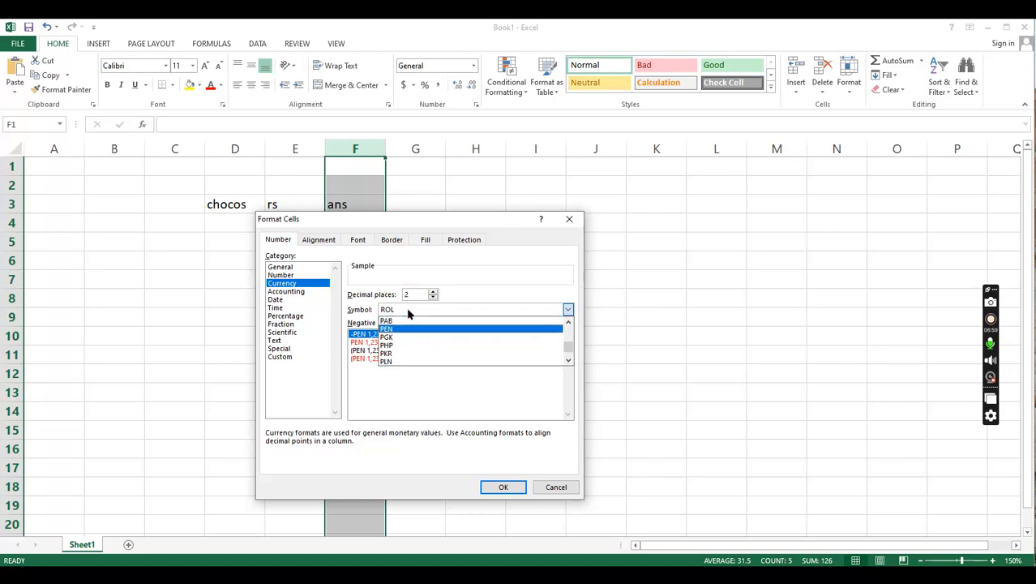
key("Return")
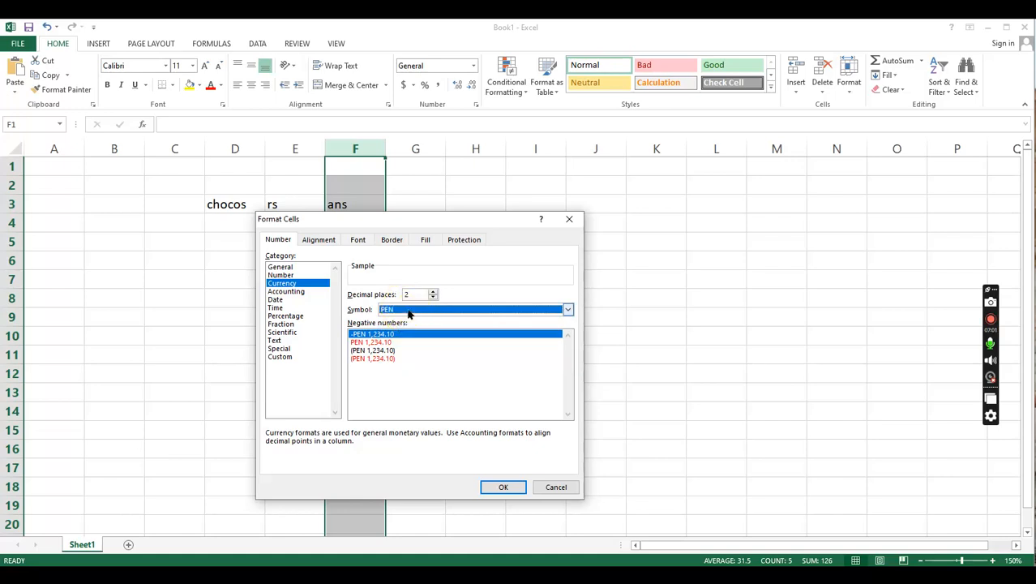
- Change the currency symbol for column F to NZD
left_click(409, 313)
scroll(422, 349, "up", 1)
left_click(429, 309)
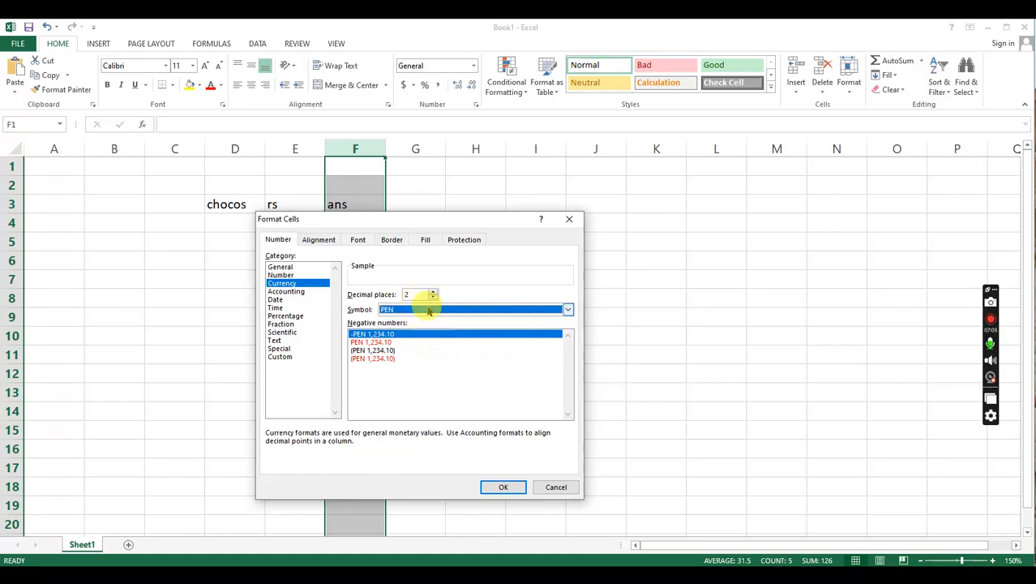
left_click(428, 309)
left_click(559, 311)
left_click(555, 311)
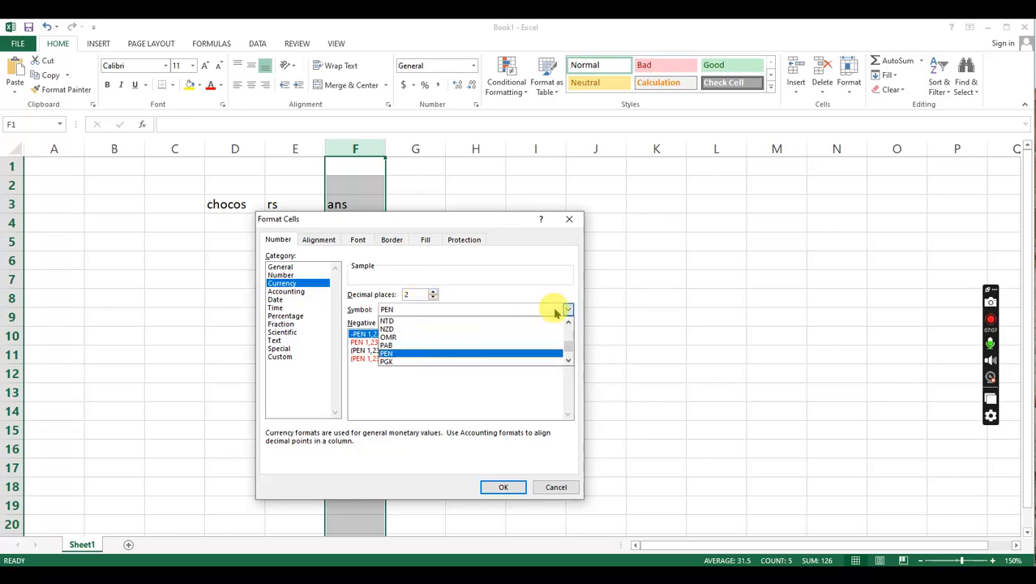
left_click(410, 328)
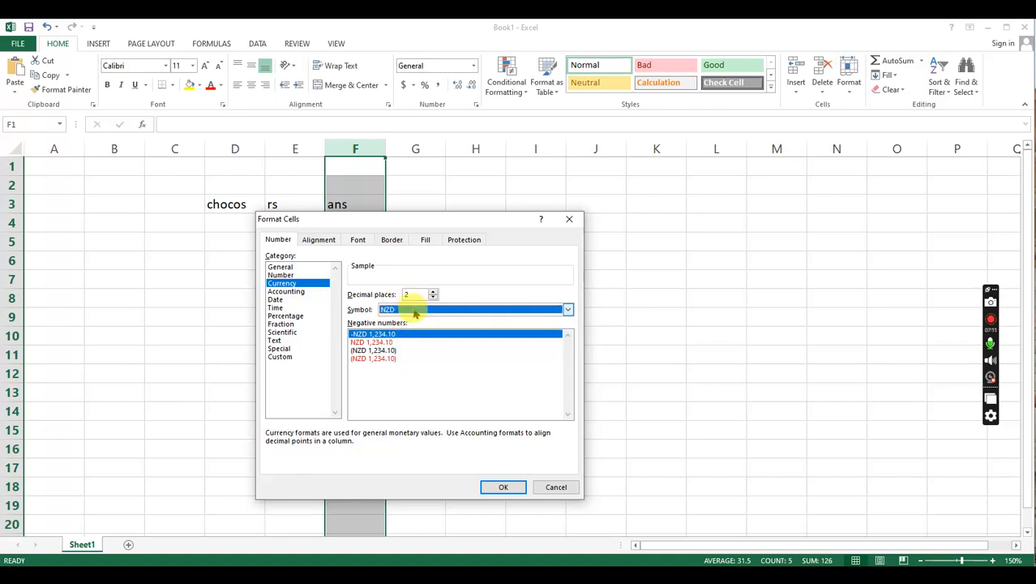
- Look through the three-letter currency codes below and above NZD in the symbol list
left_click(420, 309)
scroll(414, 345, "down", 1)
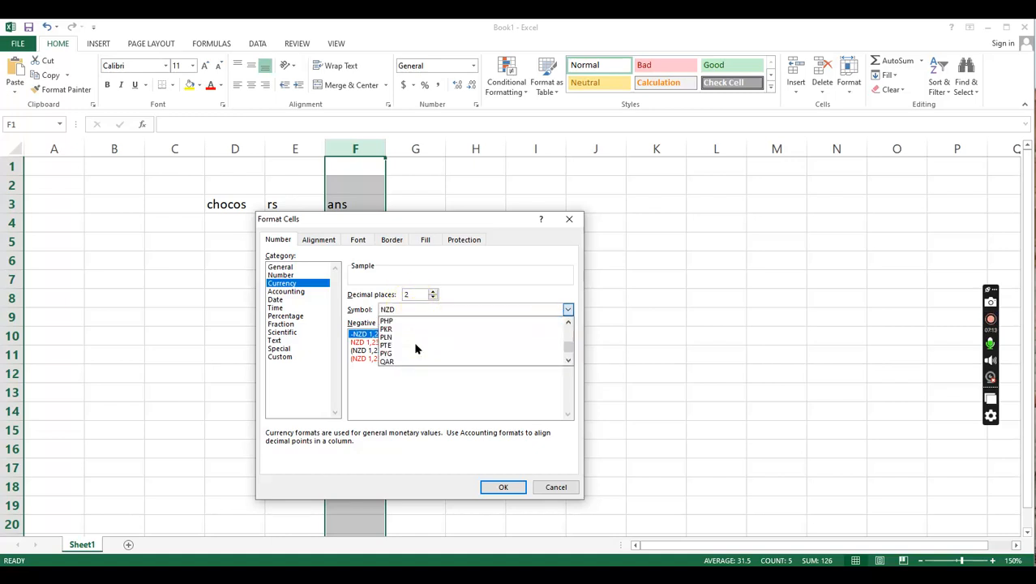
scroll(412, 344, "down", 4)
scroll(411, 348, "down", 3)
scroll(411, 347, "up", 8)
scroll(412, 347, "up", 8)
scroll(411, 347, "up", 3)
scroll(411, 347, "up", 3)
scroll(412, 347, "up", 3)
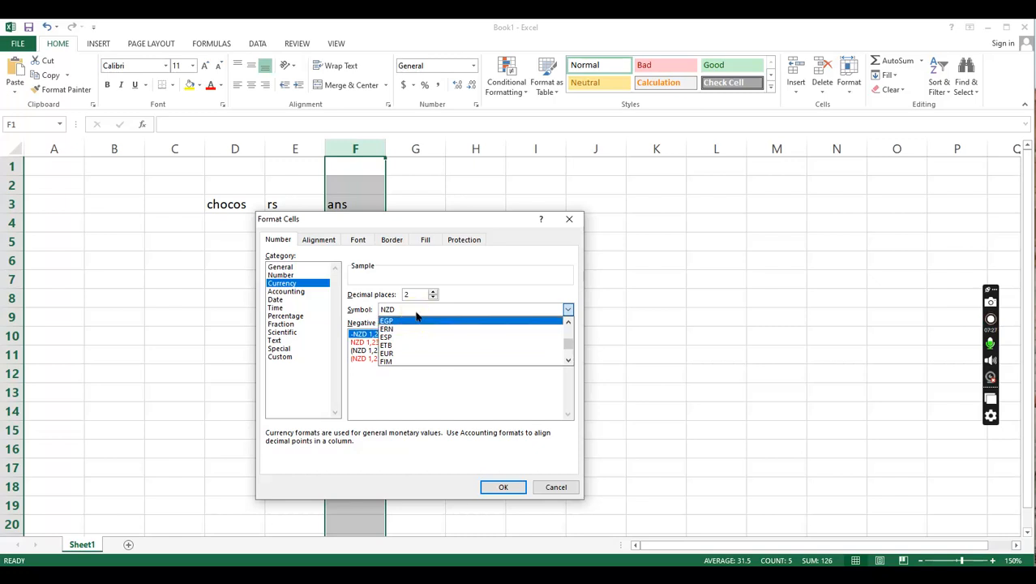
- Go to the currency codes starting with R and examine the symbol list from there onward
key("r")
left_click(419, 337)
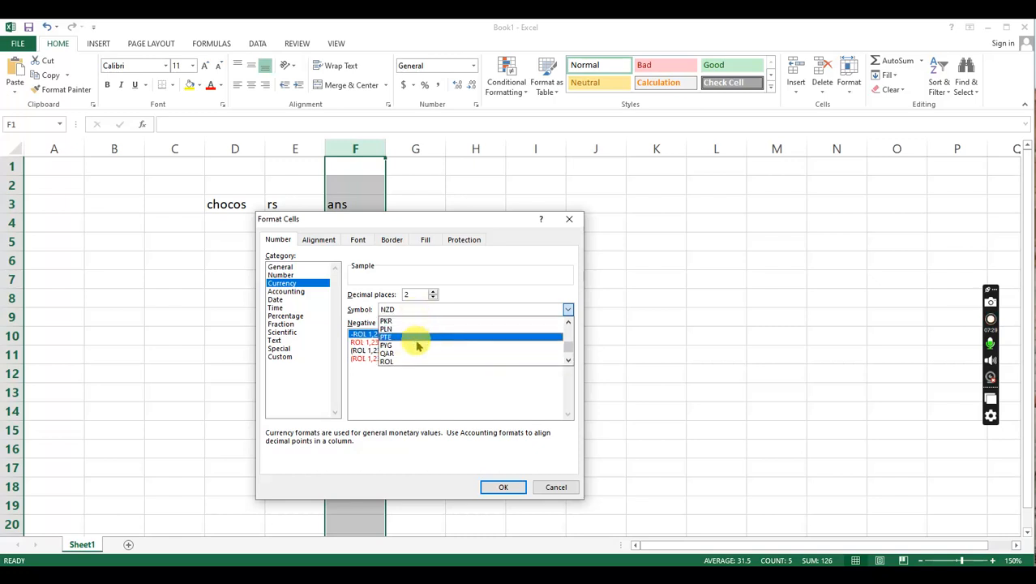
left_click(568, 362)
left_click(568, 363)
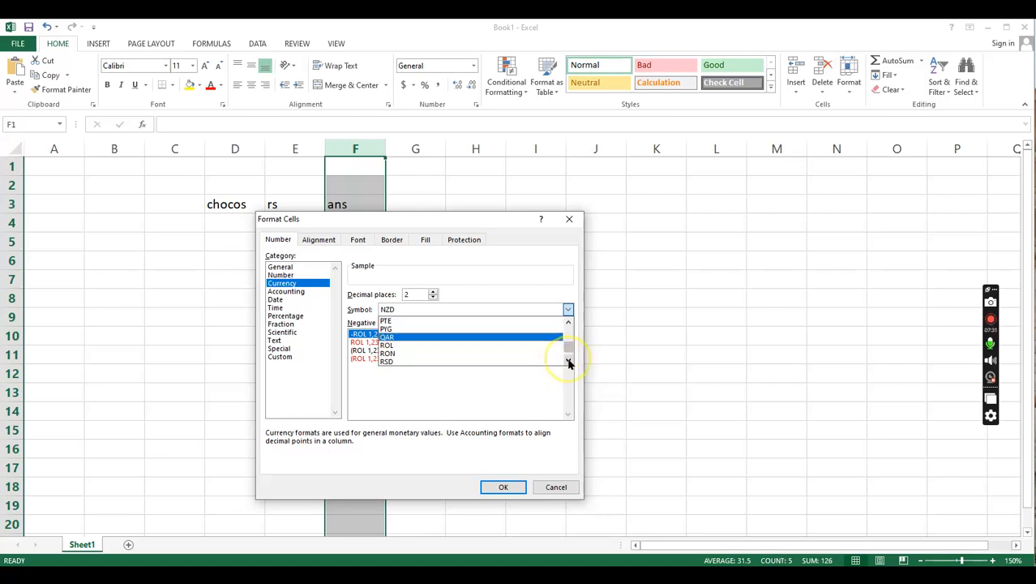
left_click(569, 363)
left_click(568, 362)
left_click(569, 362)
left_click(568, 363)
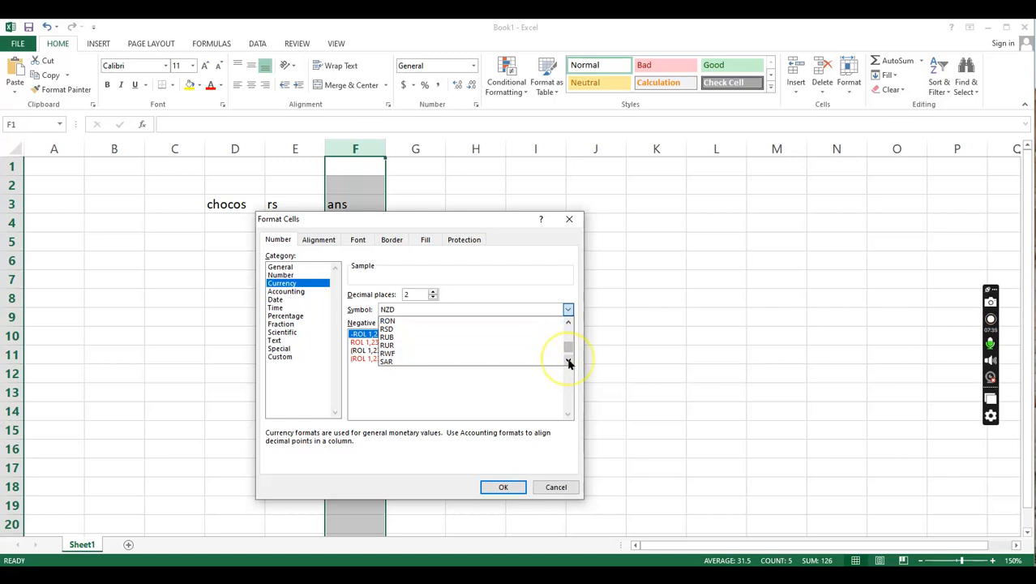
left_click(569, 363)
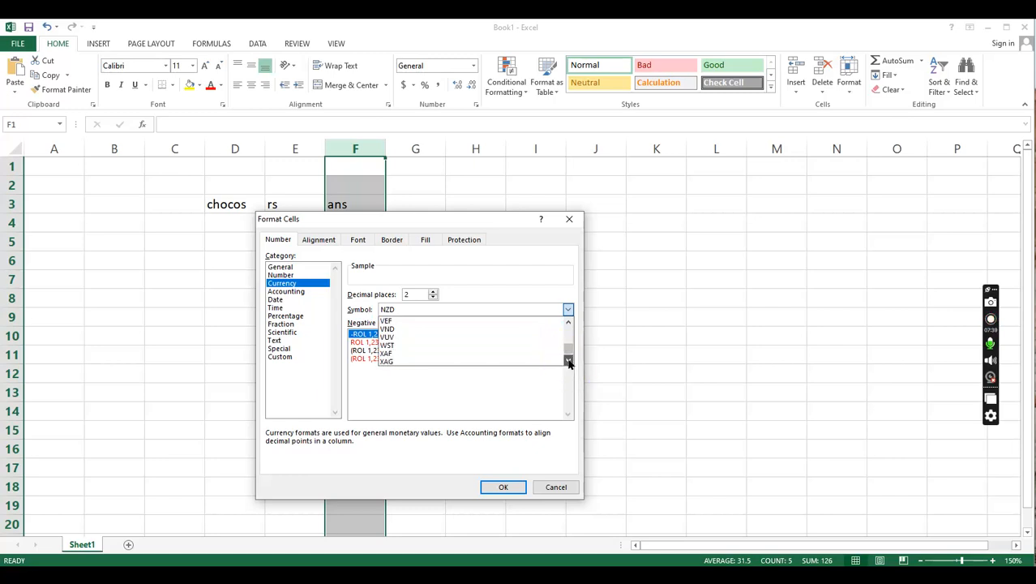
left_click(569, 363)
- Look through the language-named currency symbols such as the euro entries, and discard the format changes for column F
left_click_drag(572, 353, 574, 337)
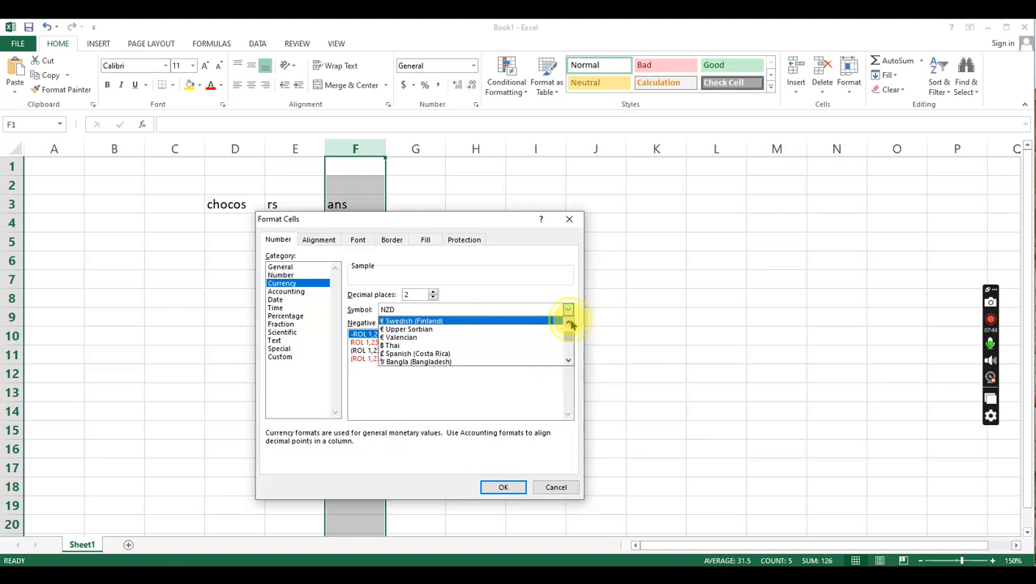
left_click(568, 322)
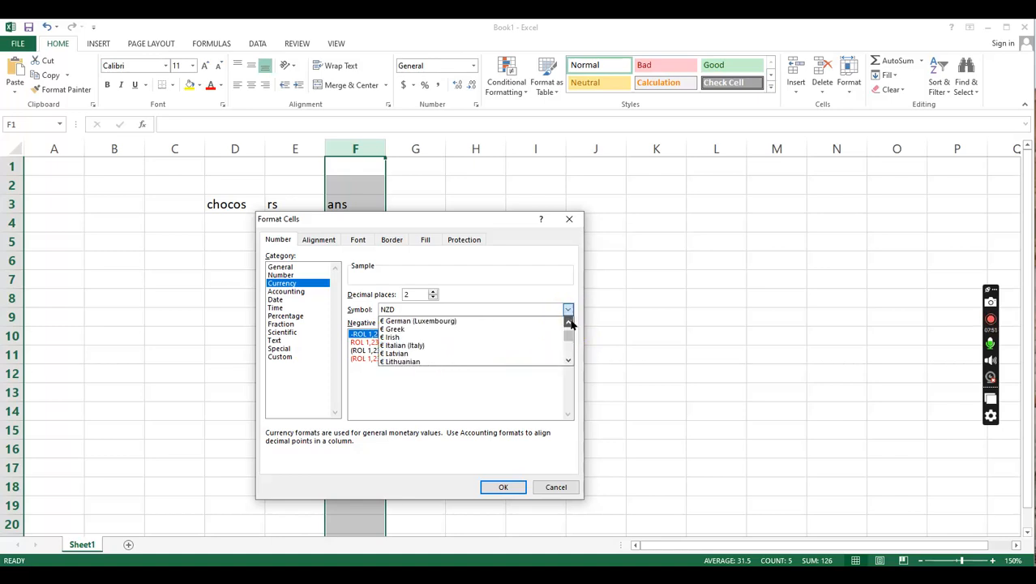
left_click(569, 362)
left_click(569, 362)
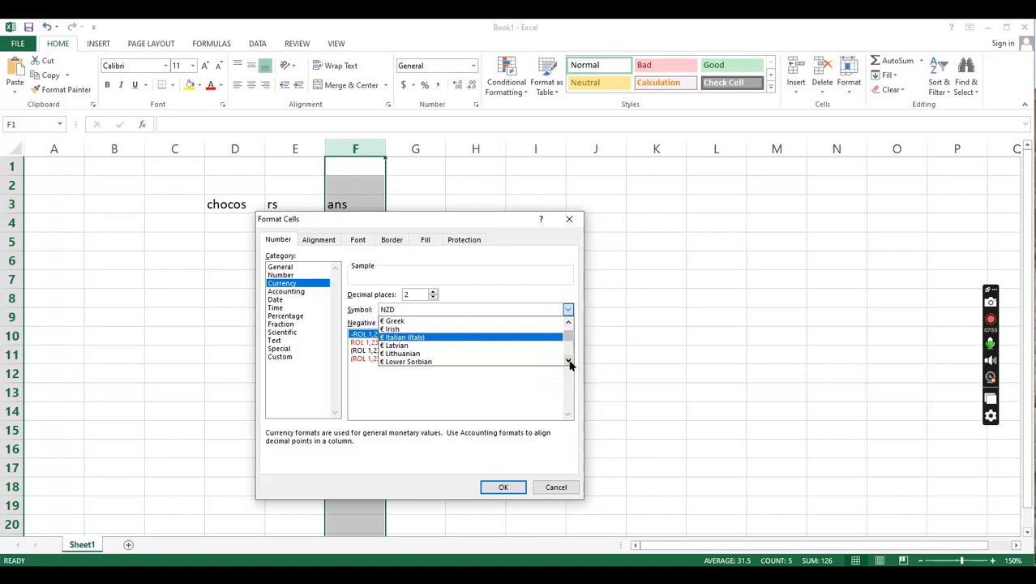
left_click(568, 362)
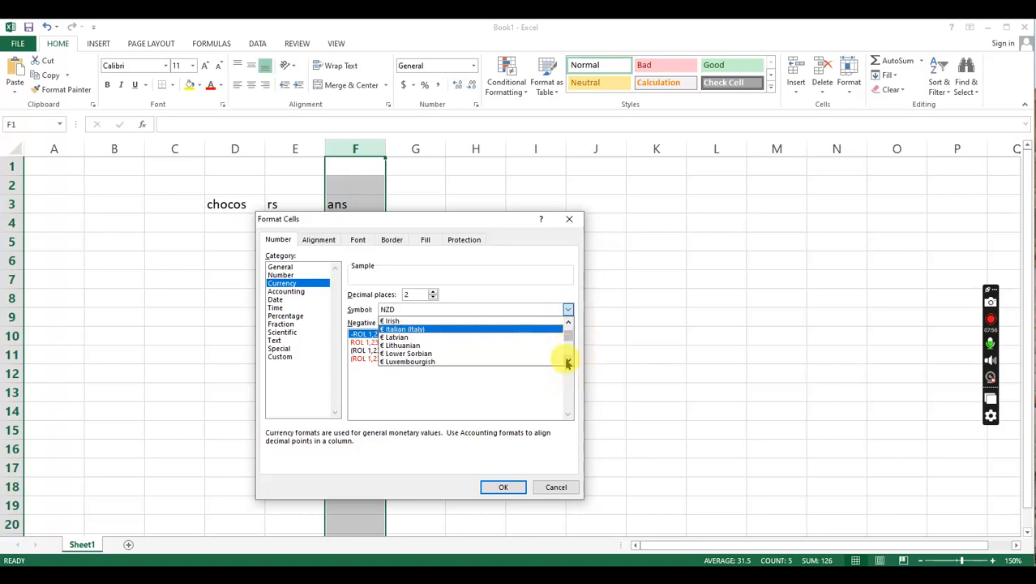
left_click(569, 312)
left_click(569, 311)
left_click(569, 310)
left_click(570, 311)
left_click(569, 310)
left_click(570, 311)
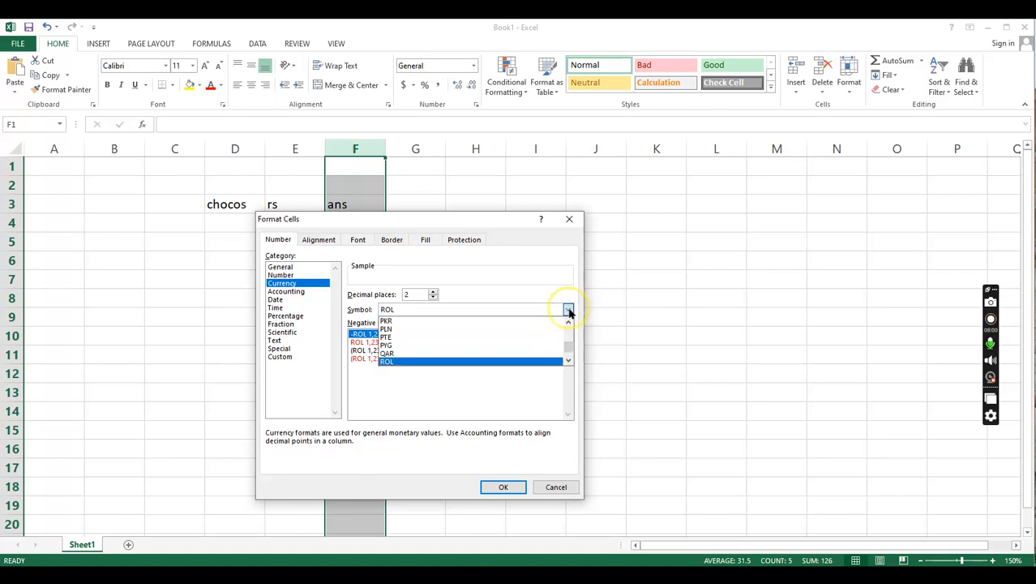
left_click(557, 487)
left_click(558, 486)
- Open the cell format settings for column F and look through categories such as Number, Currency, Special, Text, Scientific, Fraction, Percentage and Time
right_click(368, 183)
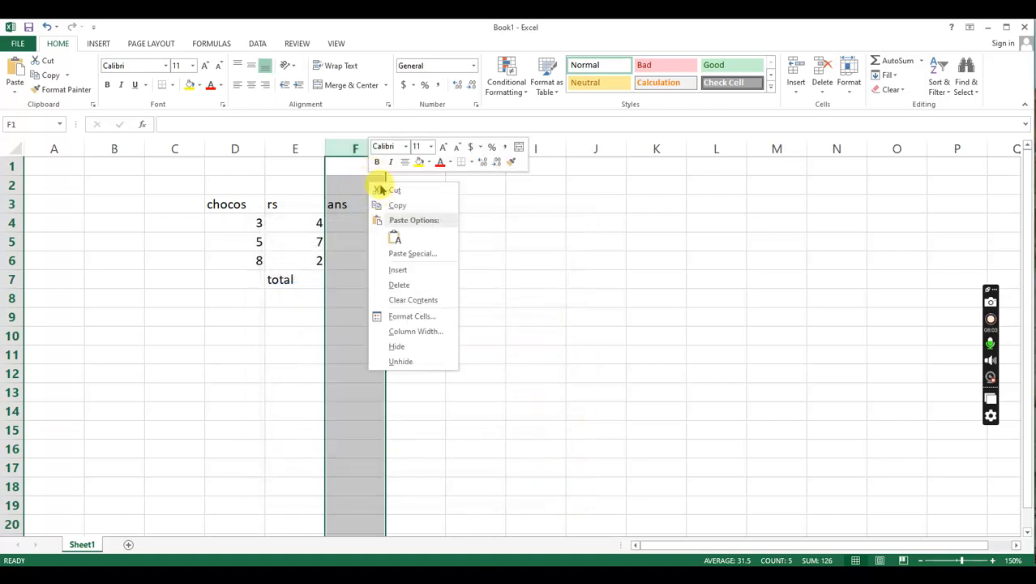
left_click(411, 318)
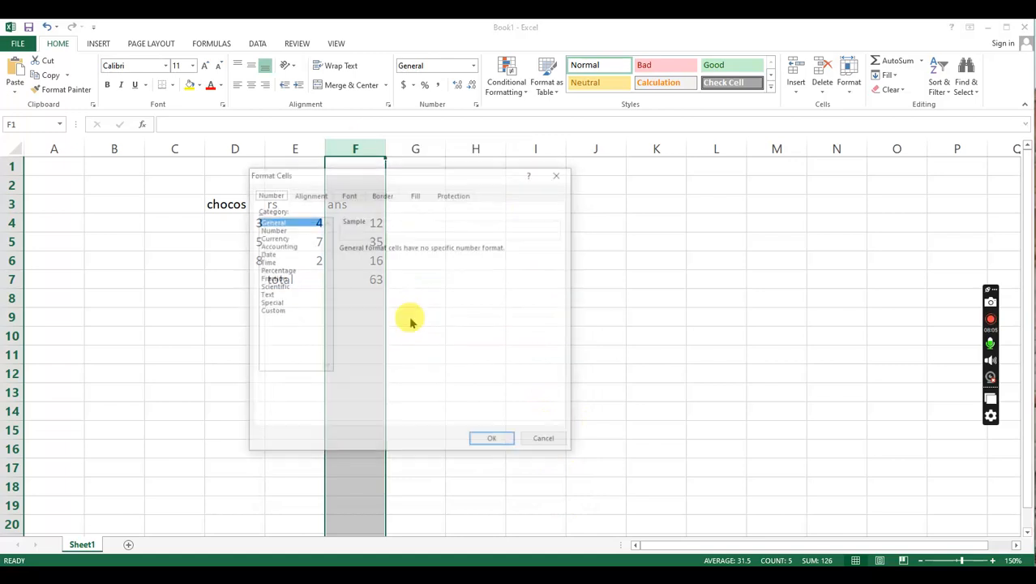
left_click(284, 230)
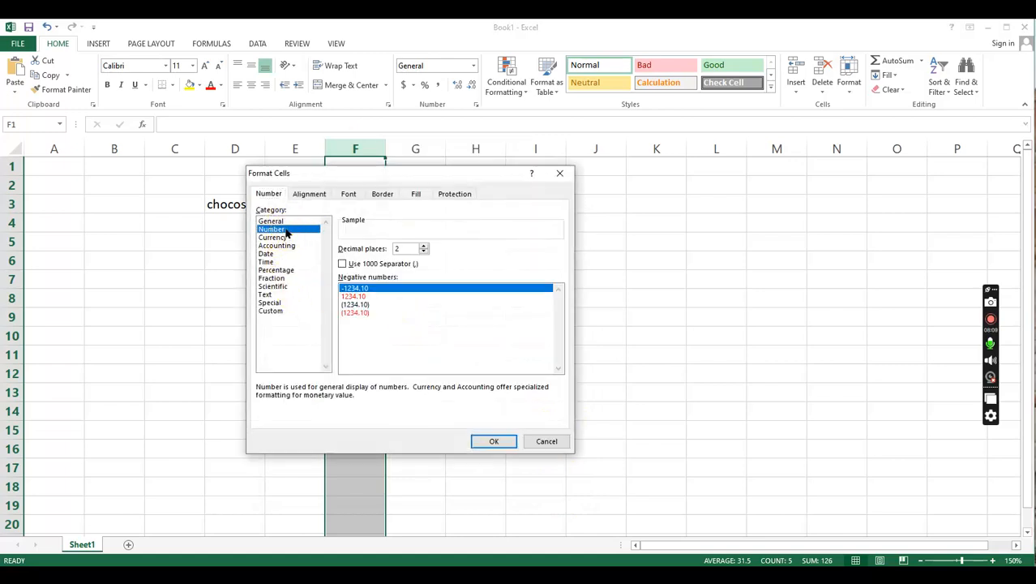
left_click(284, 238)
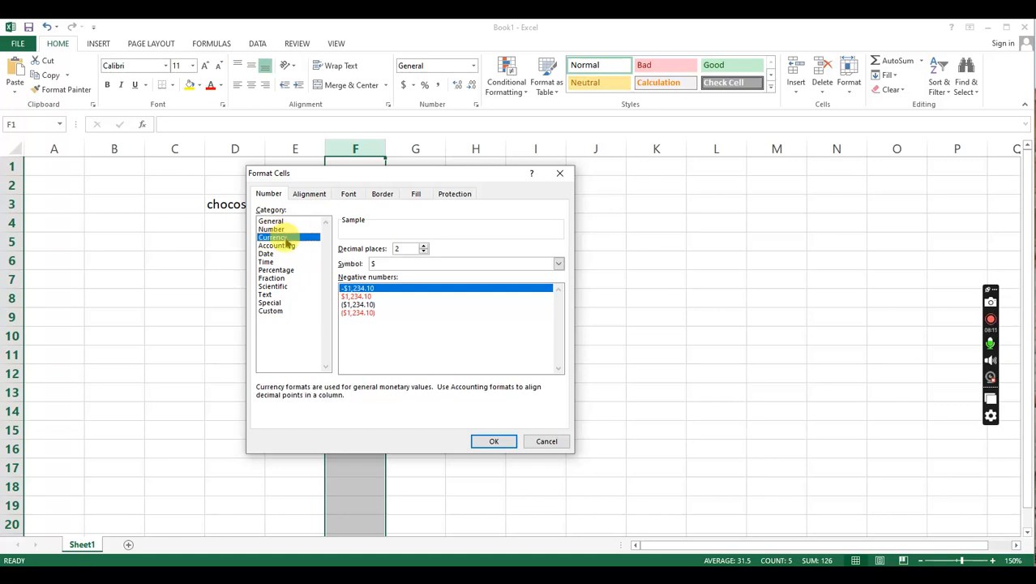
left_click(274, 302)
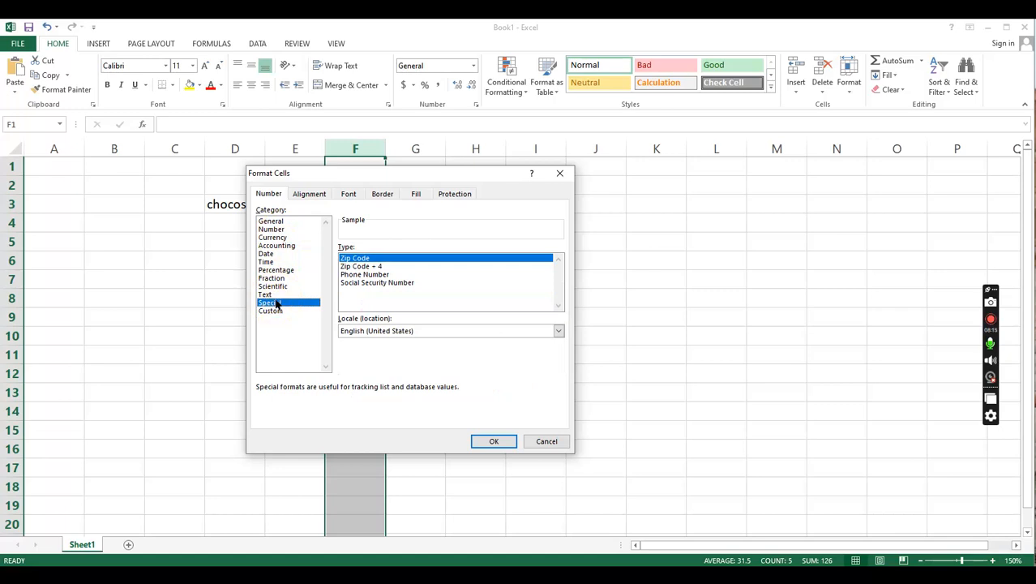
left_click(272, 295)
left_click(275, 286)
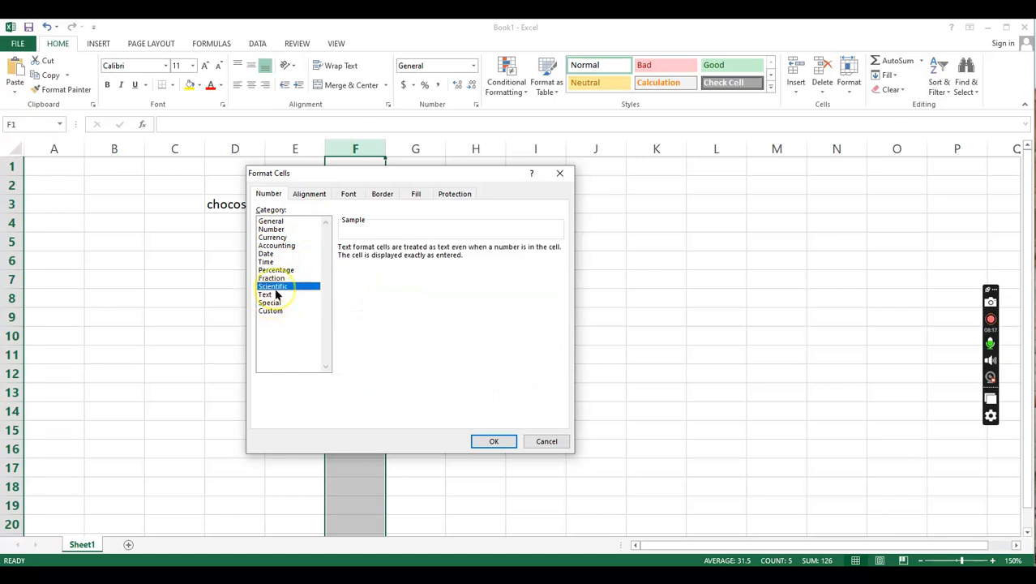
left_click(276, 278)
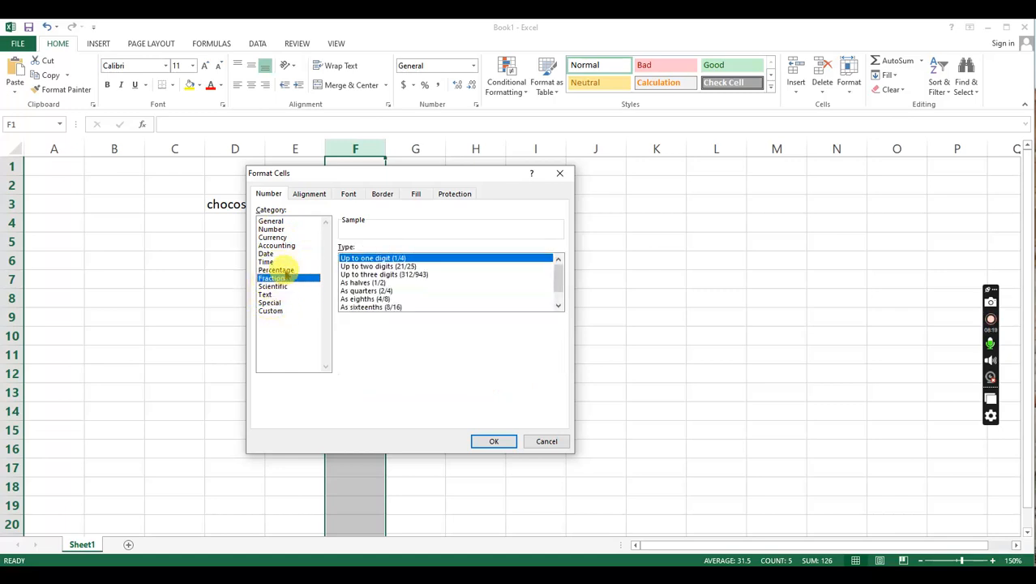
left_click(282, 270)
left_click(284, 262)
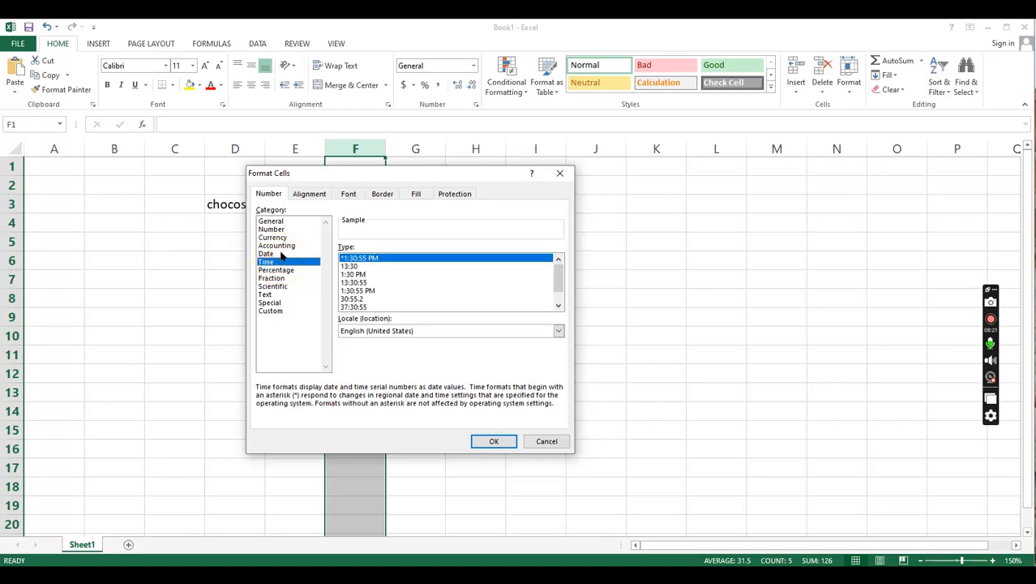
left_click(274, 237)
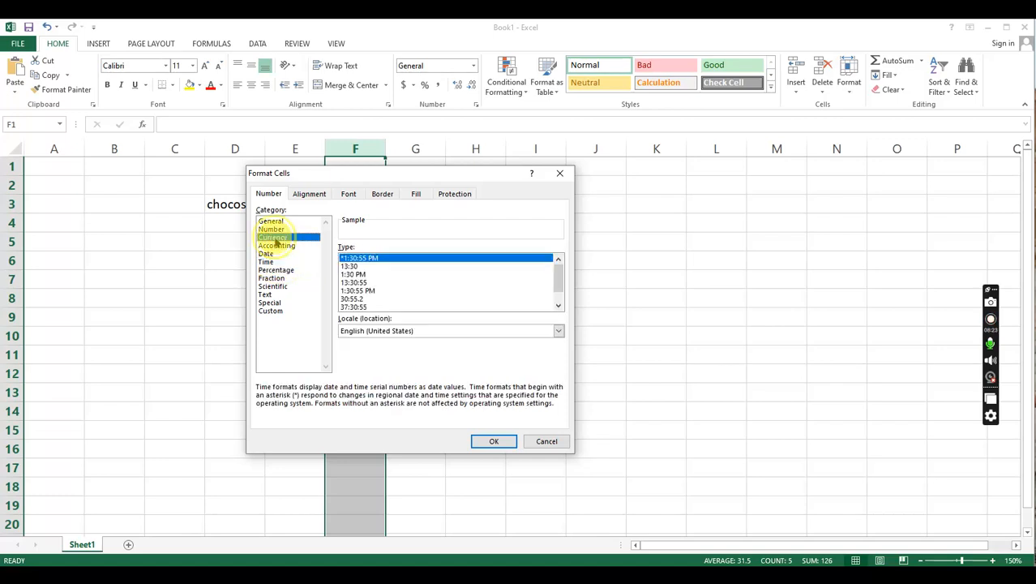
left_click(282, 221)
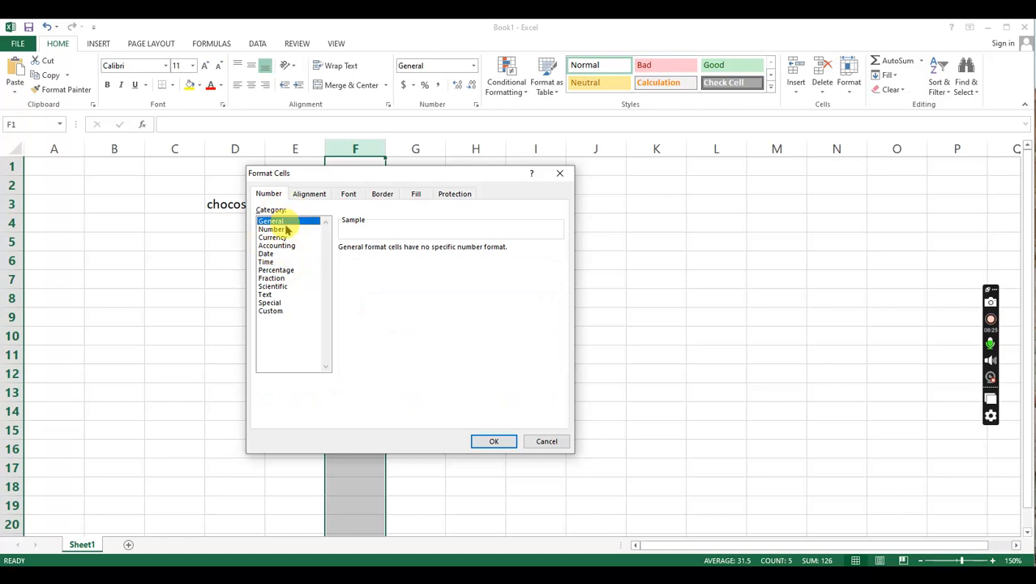
- Choose the Currency category for column F and look through the first currency symbols, including the dollar entries
left_click(287, 229)
left_click(283, 237)
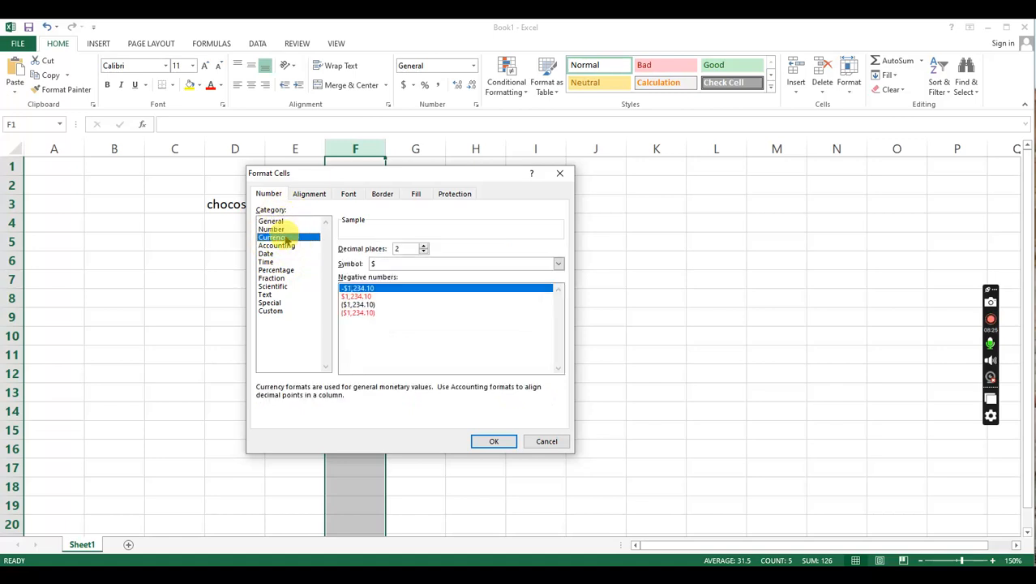
left_click(558, 264)
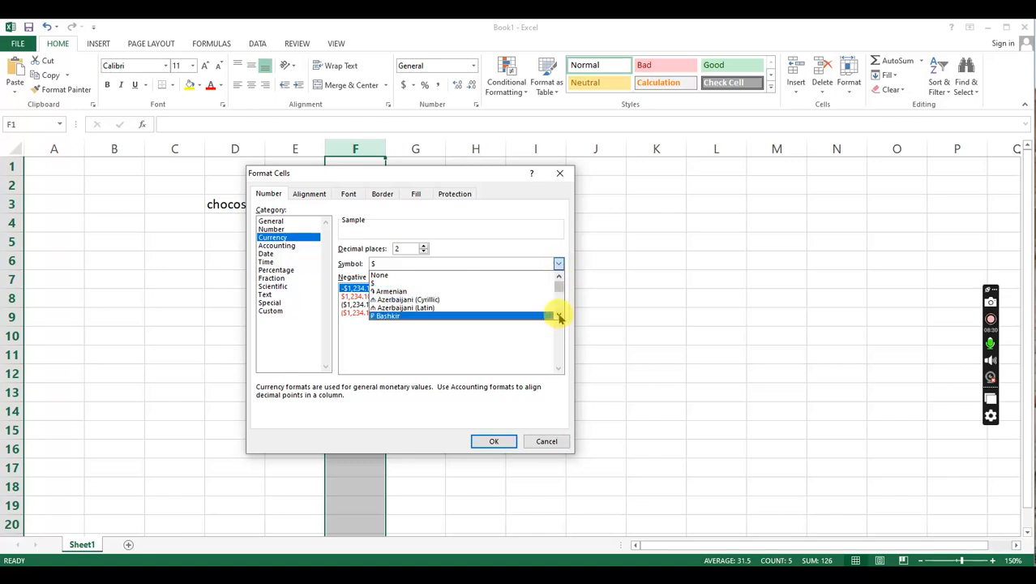
scroll(559, 318, "down", 5)
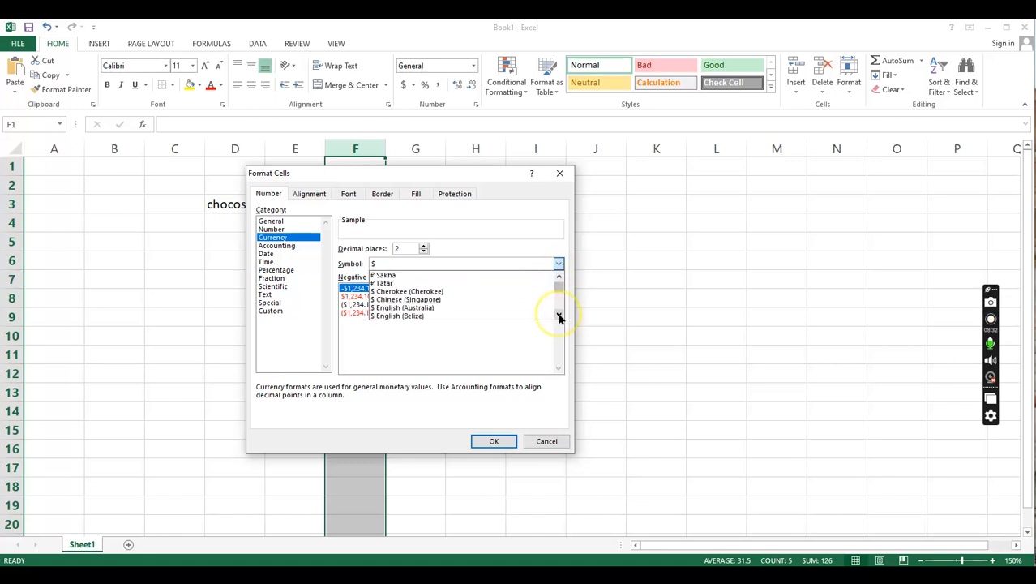
left_click(559, 317)
left_click(559, 317)
left_click(559, 317)
left_click(559, 317)
left_click(559, 317)
left_click(559, 317)
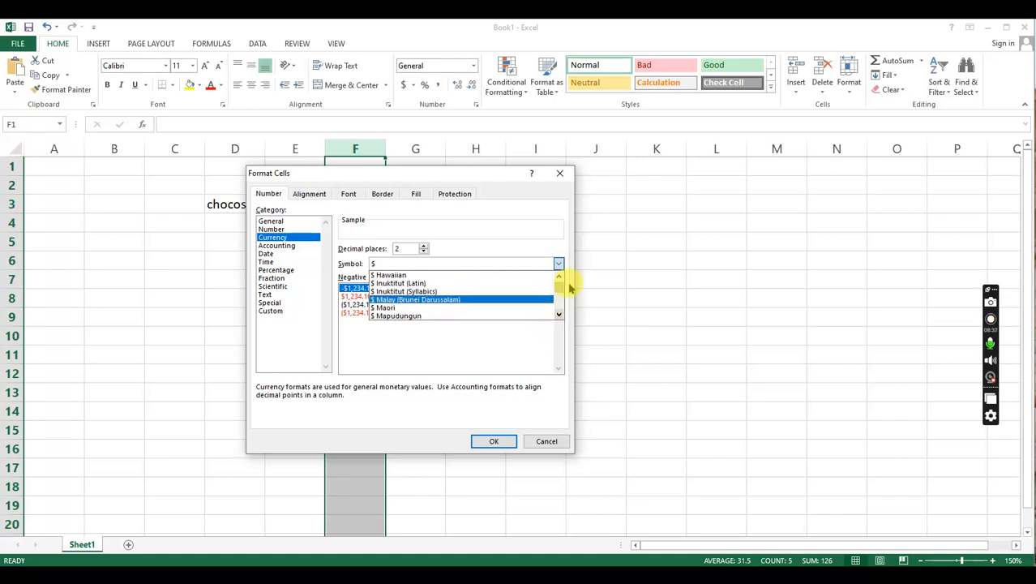
left_click(559, 277)
- Examine the currency symbol list past the dollar entries, through the pound, yen and naira symbols
left_click(558, 317)
left_click(559, 318)
left_click(559, 317)
left_click(559, 317)
left_click(558, 317)
left_click(559, 317)
left_click(559, 317)
left_click(559, 317)
left_click(559, 317)
left_click(559, 317)
left_click(559, 317)
left_click(558, 317)
left_click(559, 317)
left_click(559, 317)
left_click(558, 317)
left_click(559, 317)
left_click(559, 317)
left_click(558, 317)
left_click(558, 317)
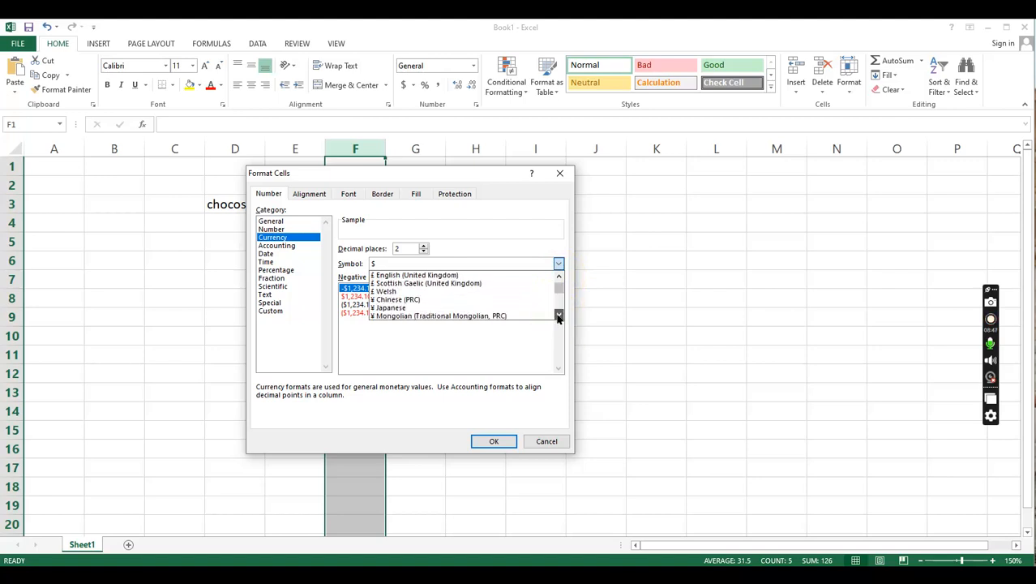
left_click(559, 318)
left_click(559, 317)
left_click(558, 317)
left_click(558, 317)
left_click(559, 317)
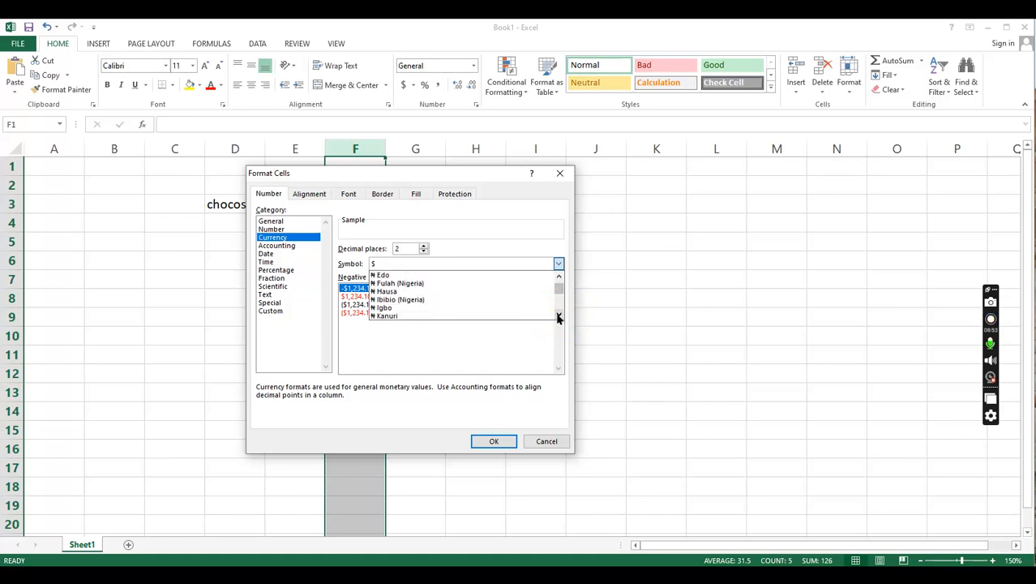
- Find the Indian rupee entries, set the currency symbol to ₹ English (India), and apply the format to column F
left_click(558, 317)
left_click(558, 317)
left_click(559, 317)
left_click(558, 317)
left_click(559, 317)
left_click(558, 317)
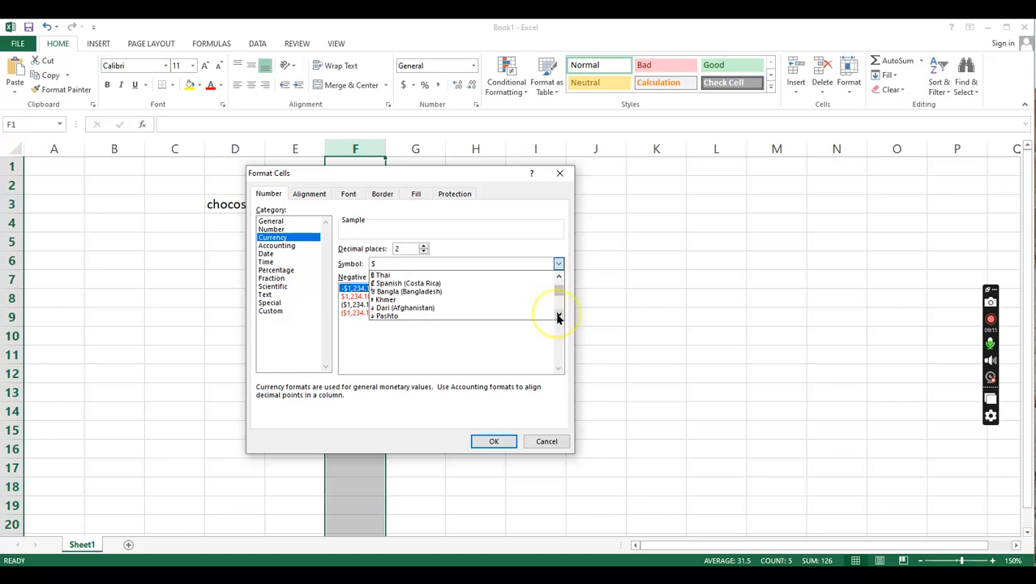
left_click(558, 318)
left_click(558, 318)
left_click(558, 318)
left_click(558, 318)
left_click(558, 318)
left_click(558, 318)
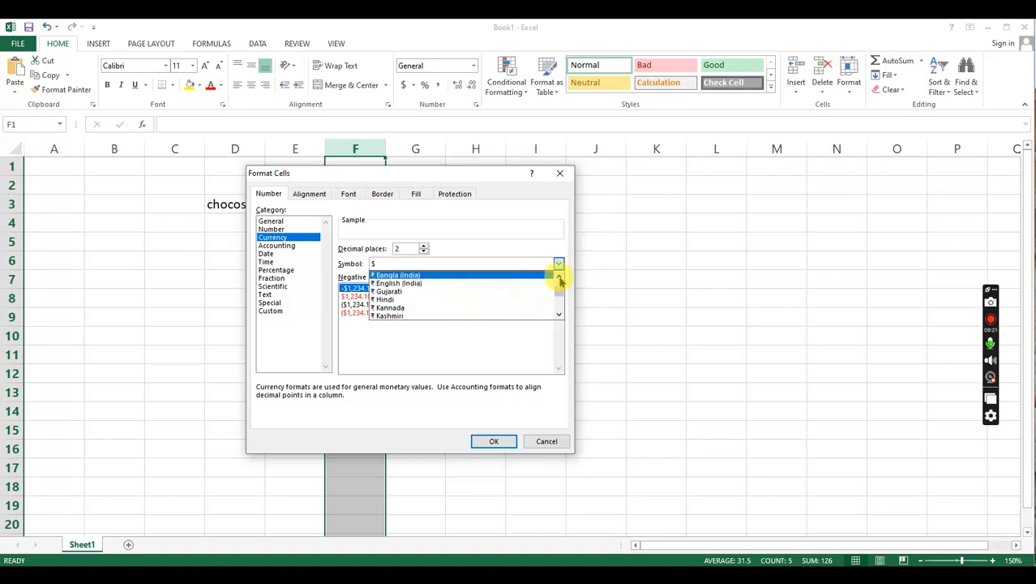
left_click(559, 279)
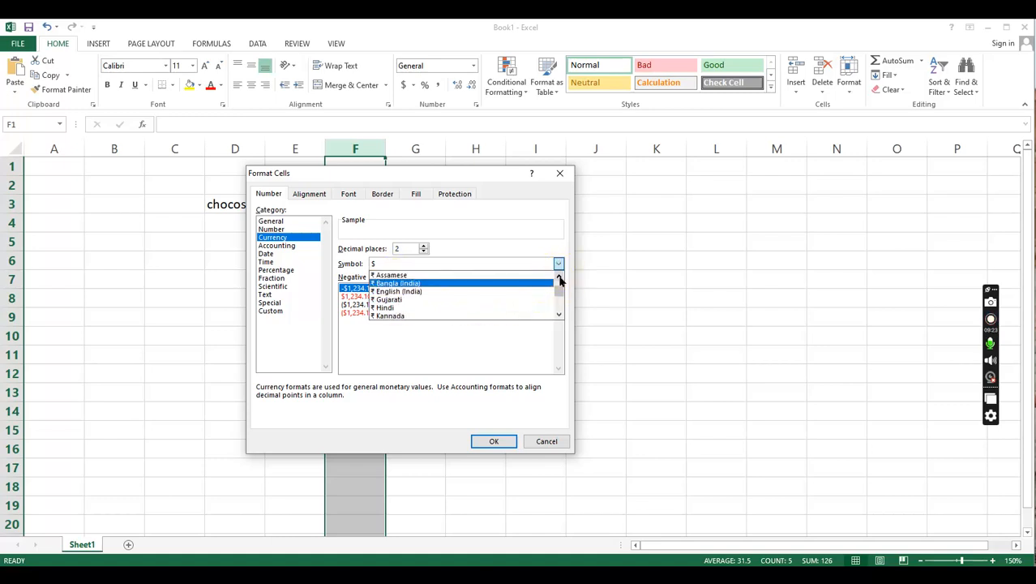
left_click(559, 279)
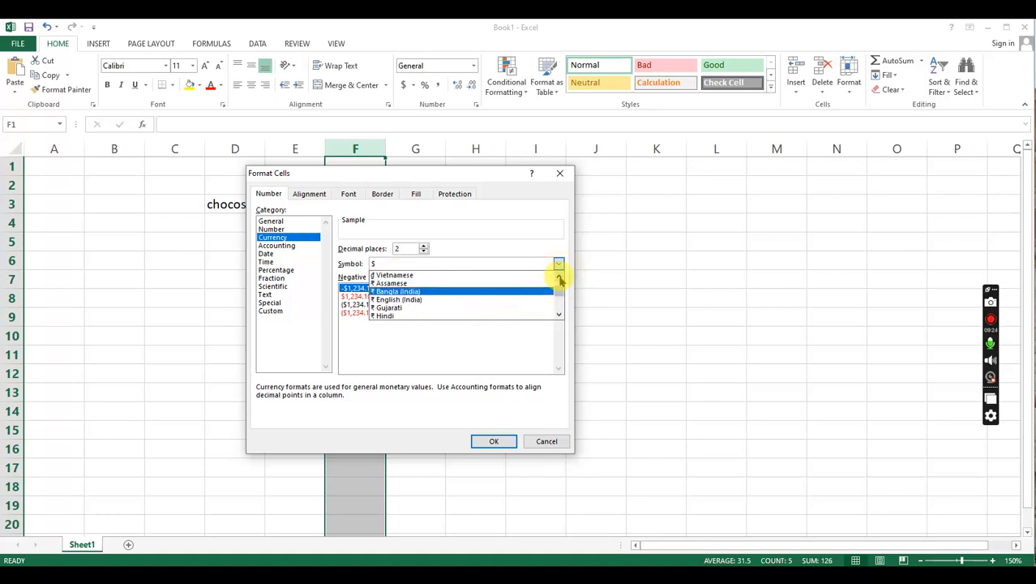
left_click(437, 300)
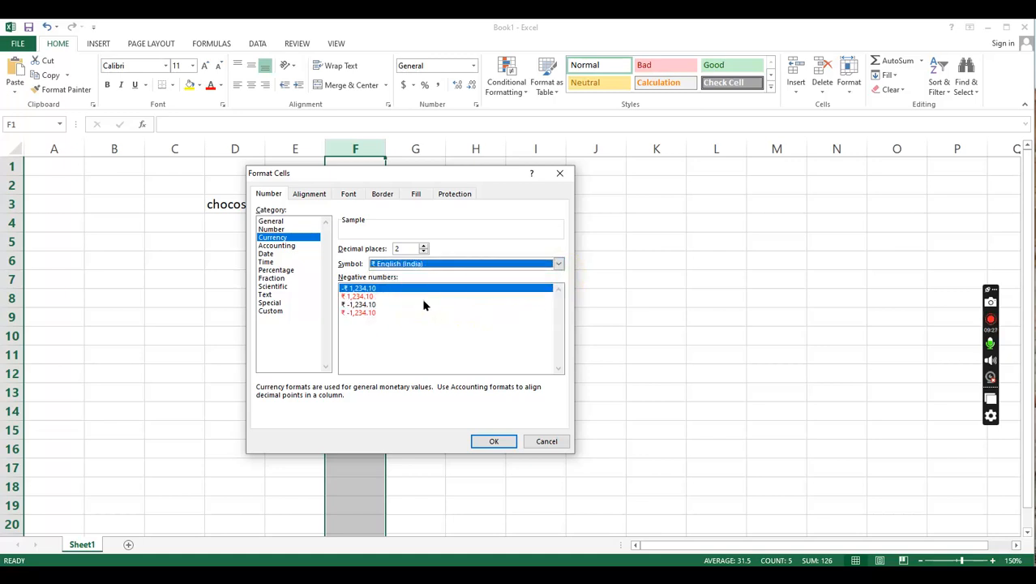
left_click(493, 442)
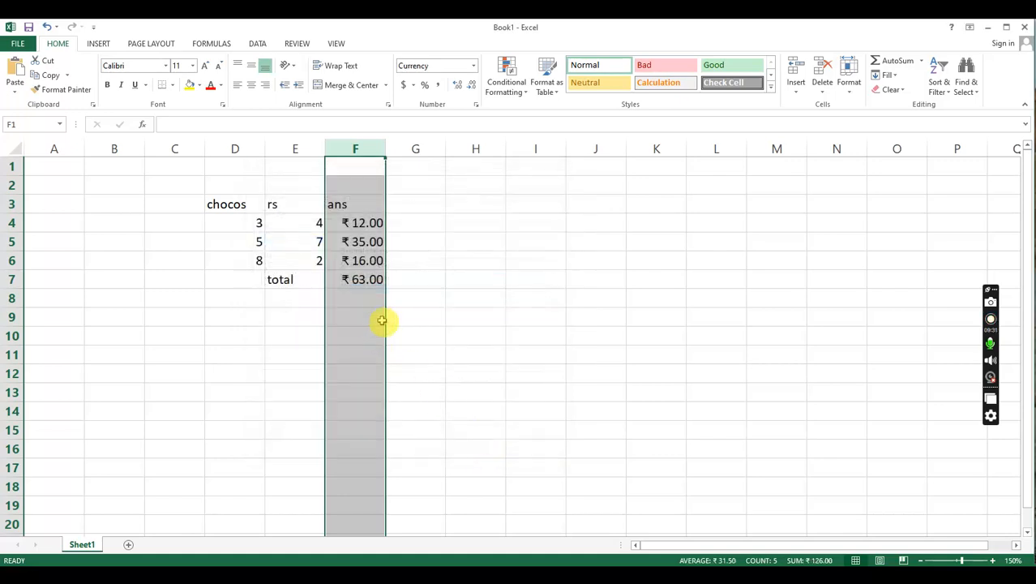
- Check the currency format on the product cells F4 to F6 and on the total in F7
left_click(376, 313)
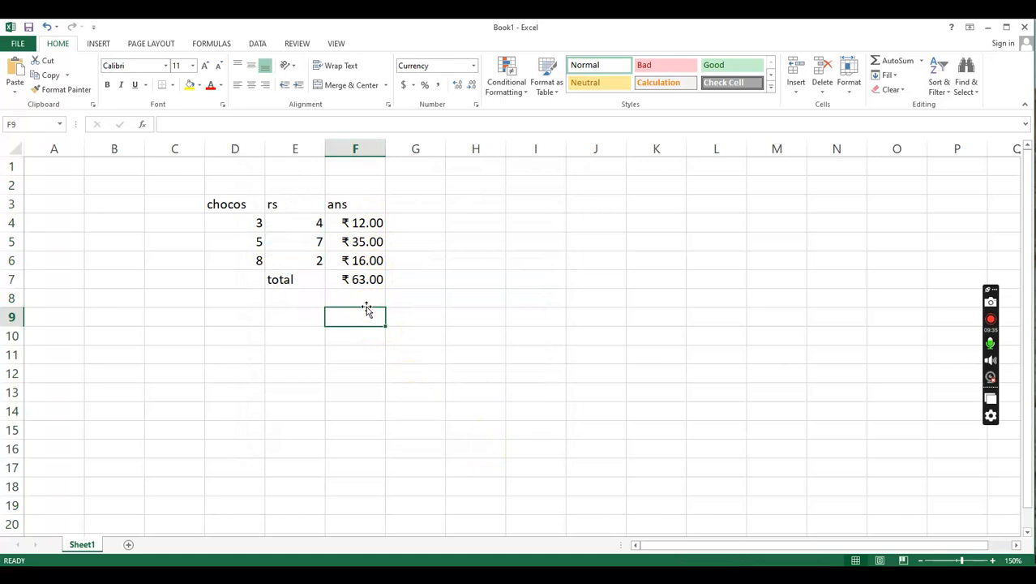
left_click(354, 226)
left_click(356, 243)
left_click(354, 261)
left_click(358, 279)
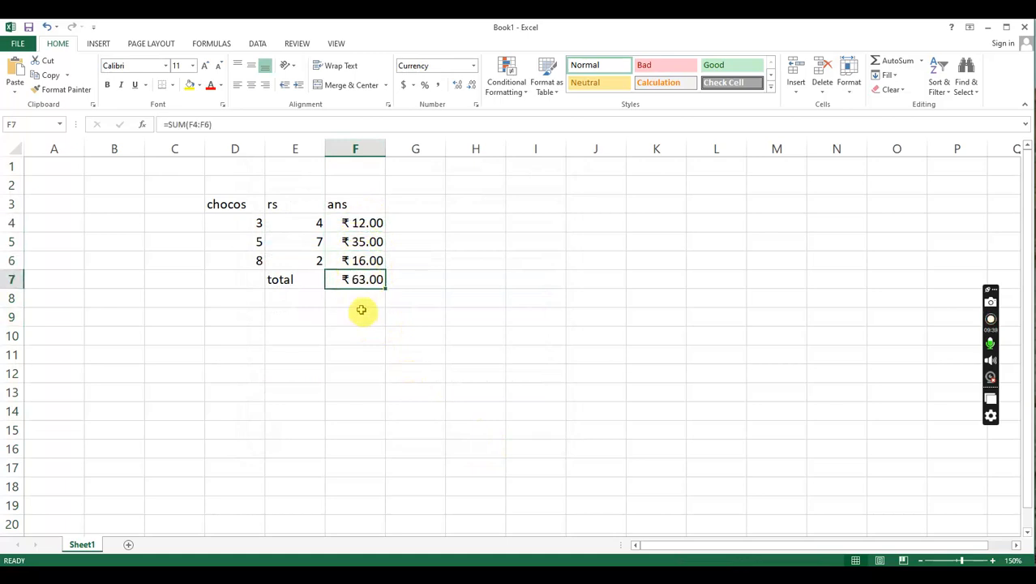
left_click(363, 302)
- Enter 67 in cell F10 and 34 in cell F11 to test the column's currency format
left_click(369, 343)
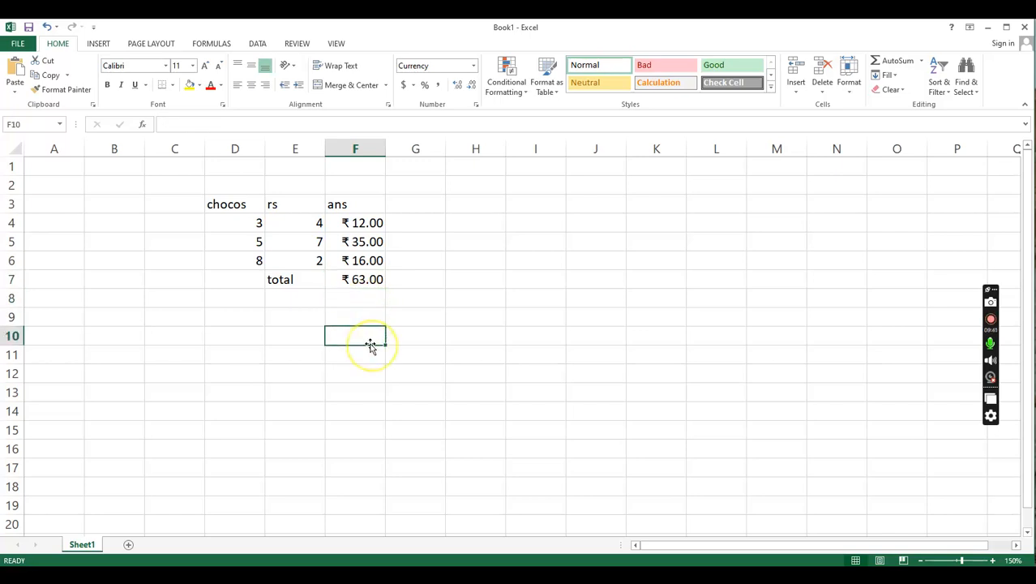
type("67")
left_click(365, 357)
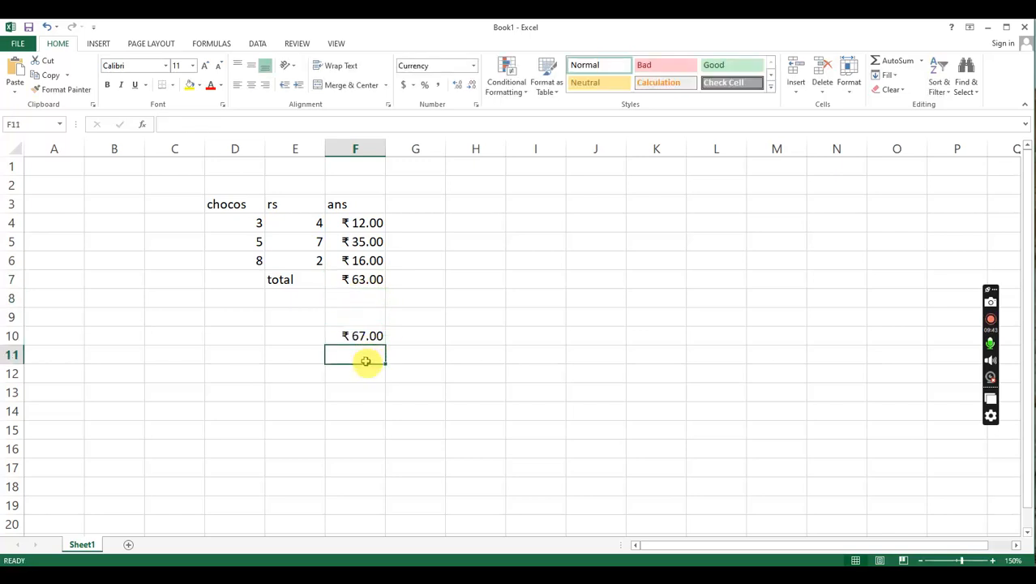
type("34")
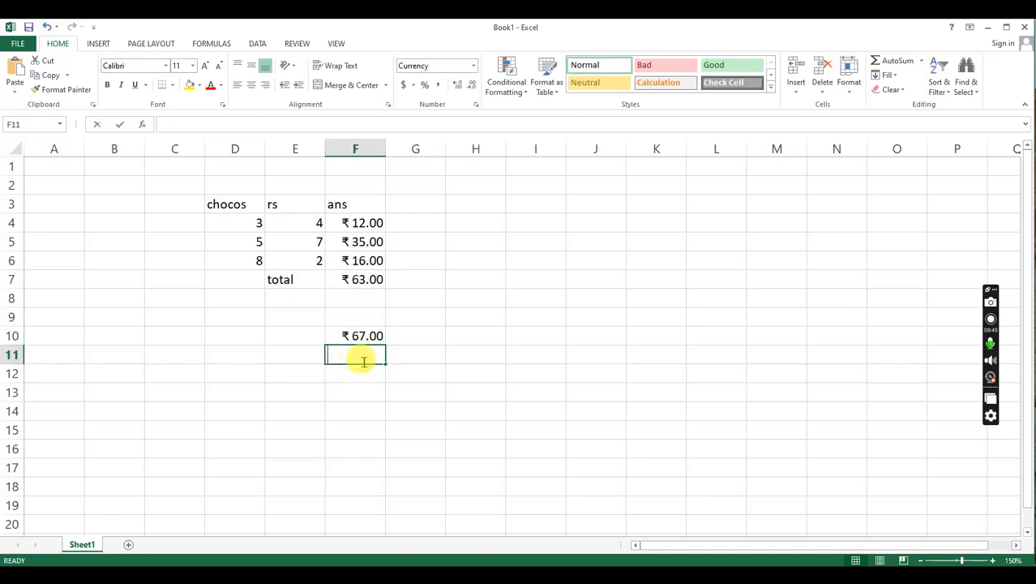
key("Return")
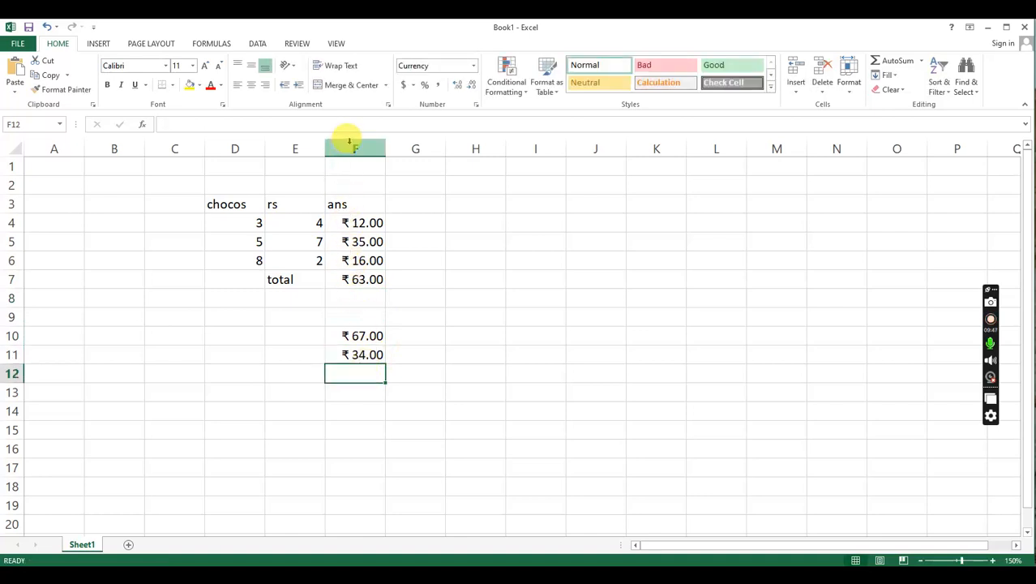
- Look over the extent of column F down the sheet and highlight the cells F4:F13
scroll(361, 482, "down", 17)
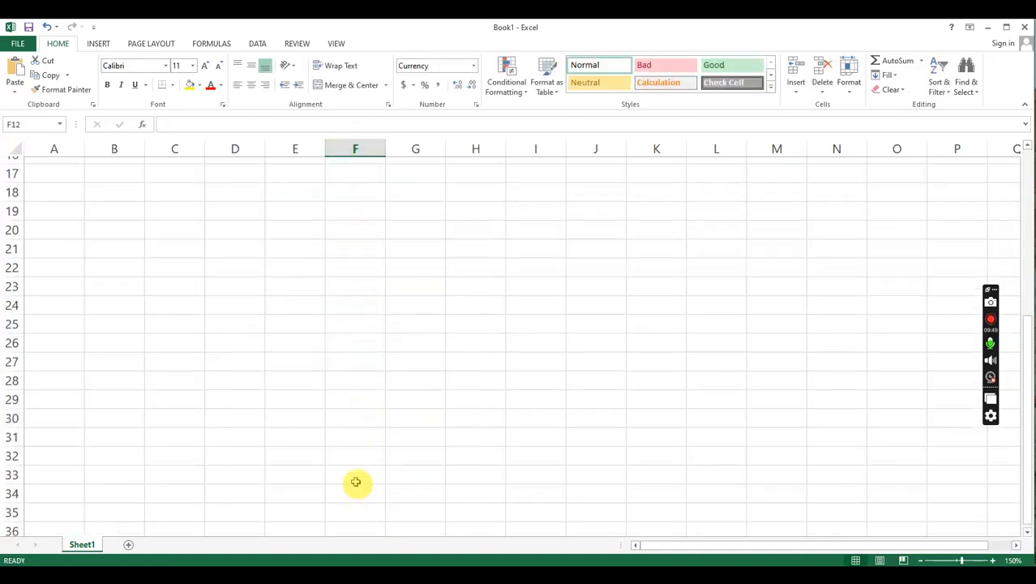
scroll(357, 482, "up", 17)
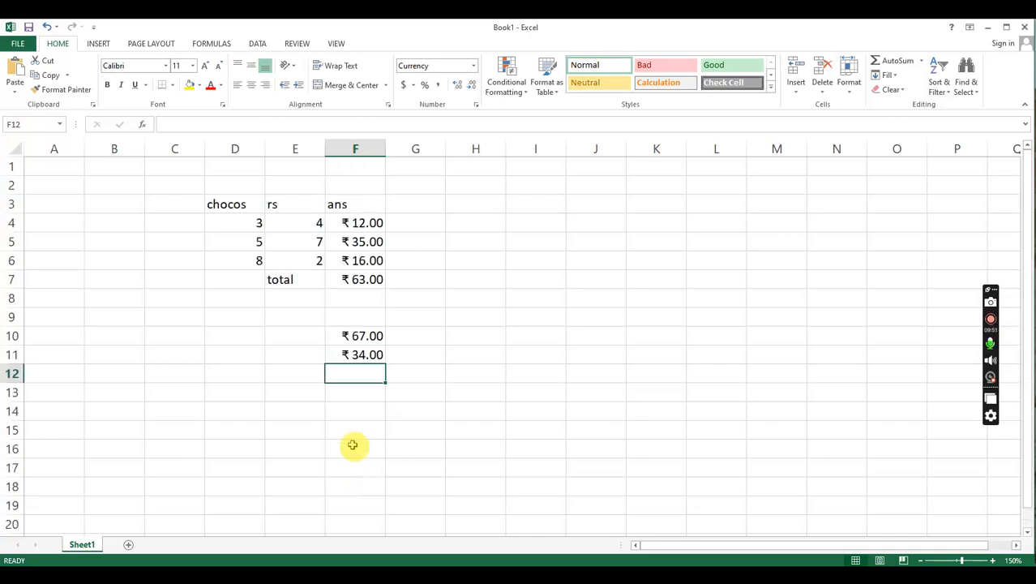
left_click(350, 149)
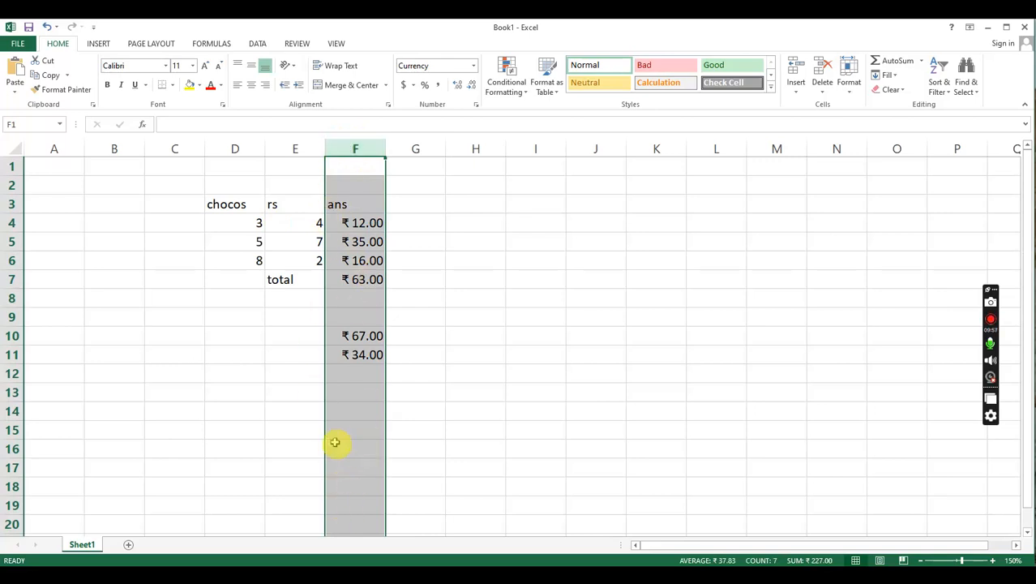
left_click(347, 391)
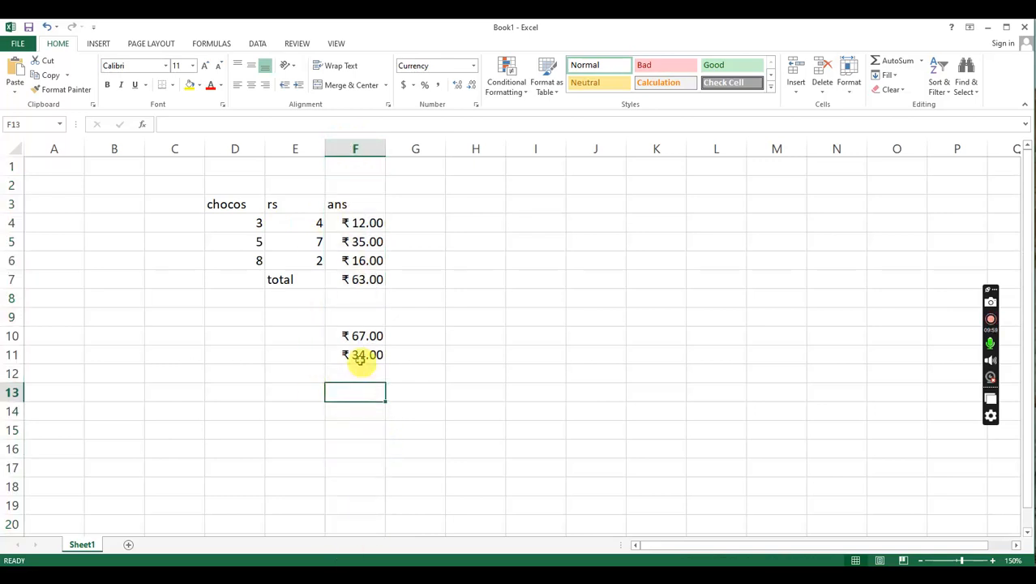
left_click_drag(356, 220, 357, 389)
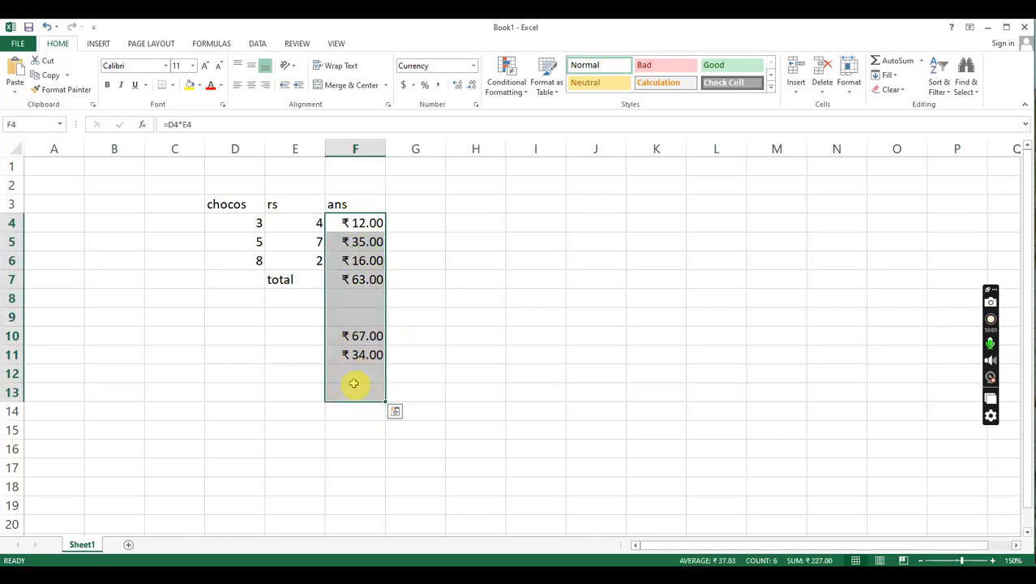
- Reset the whole of column F to the General number format
left_click(369, 150)
right_click(370, 151)
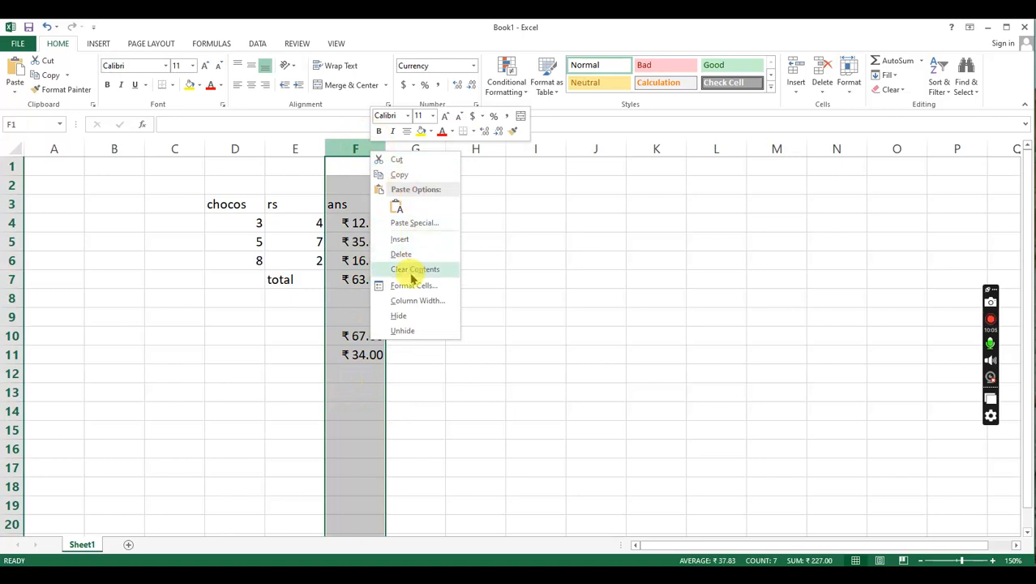
left_click(351, 146)
right_click(356, 145)
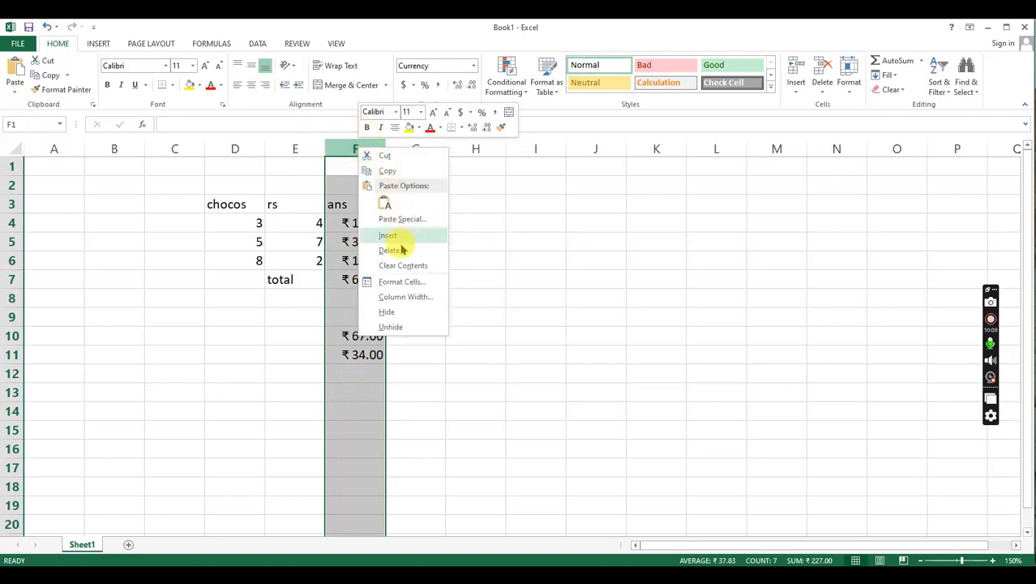
left_click(423, 279)
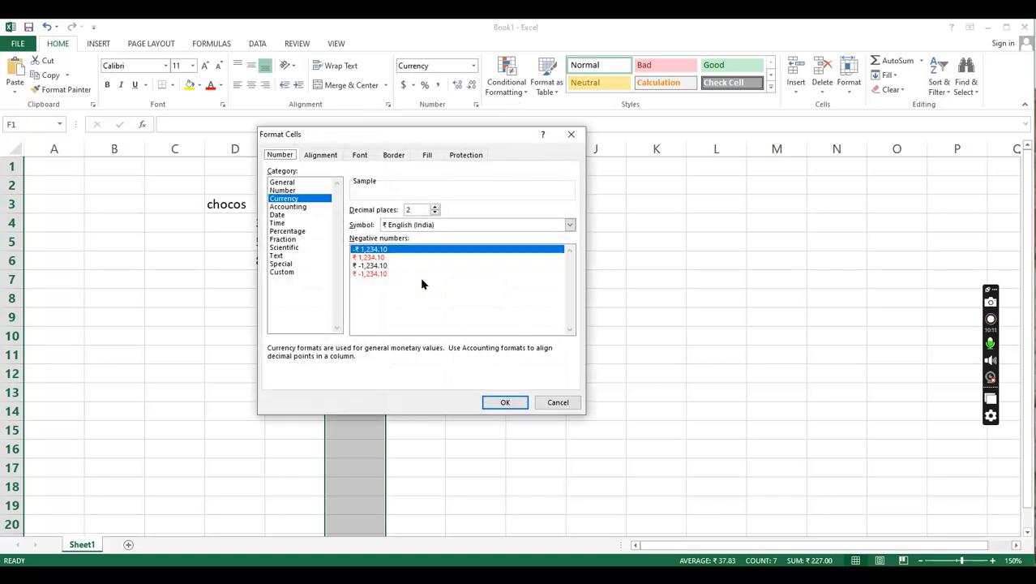
left_click(283, 182)
left_click(503, 402)
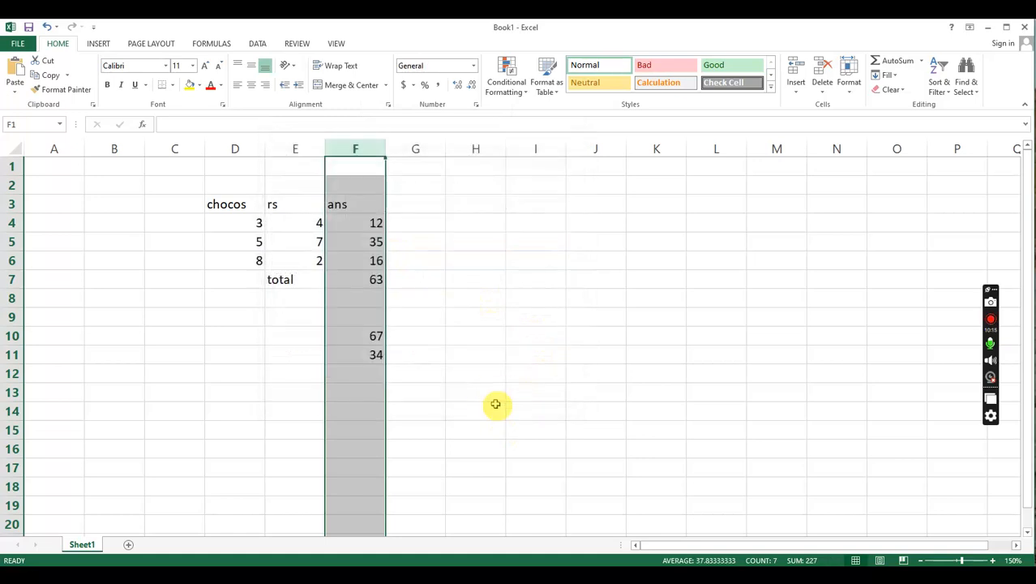
left_click(421, 355)
- Choose the Currency category for cells F4:F7 in the number format settings and open the currency symbol choices
left_click_drag(376, 224, 373, 281)
right_click(362, 279)
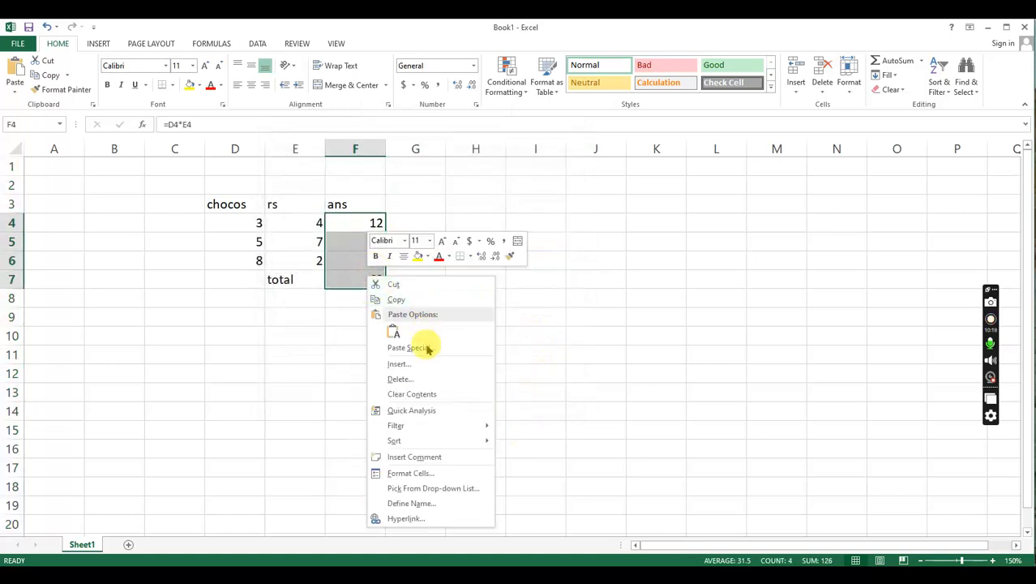
left_click(431, 476)
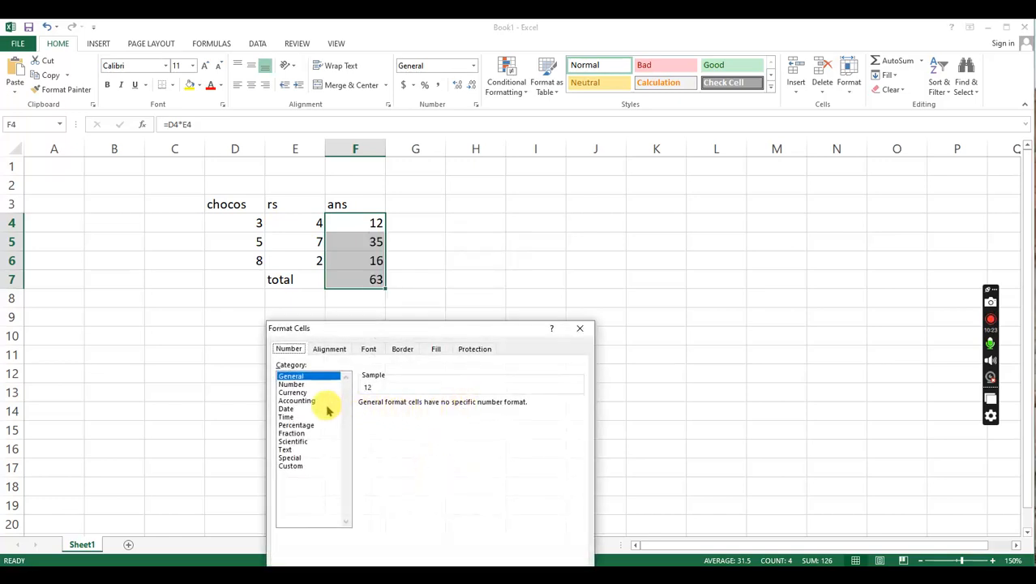
left_click(302, 392)
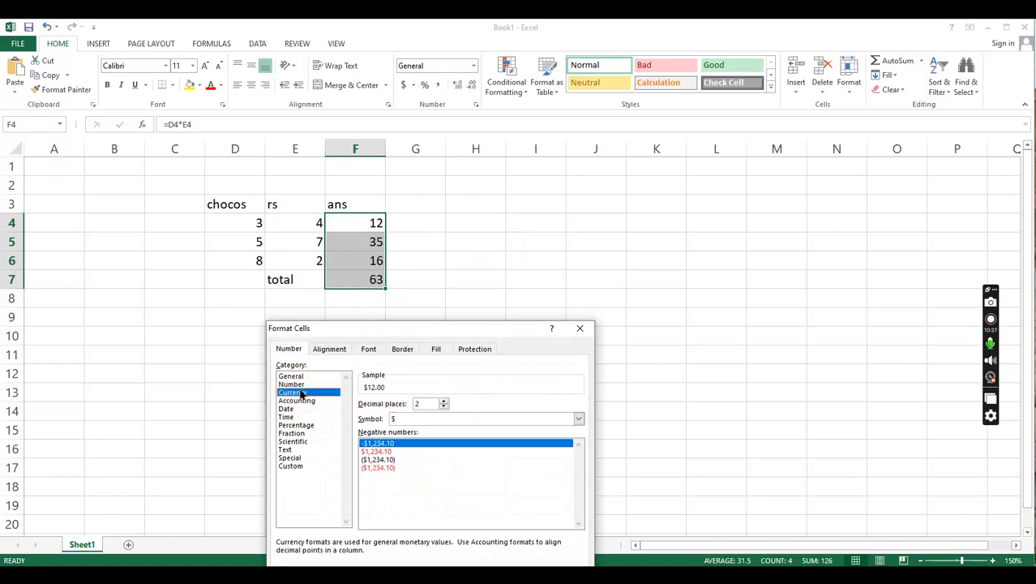
left_click(492, 418)
left_click(493, 420)
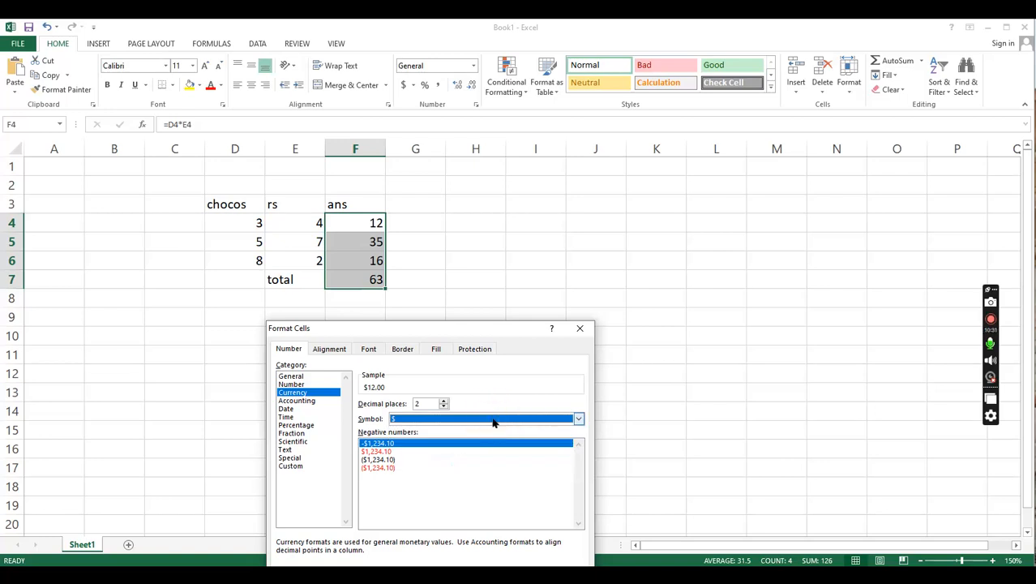
- Try to jump to the English entries among the currency symbols by their first letters, en
key("e")
key("n")
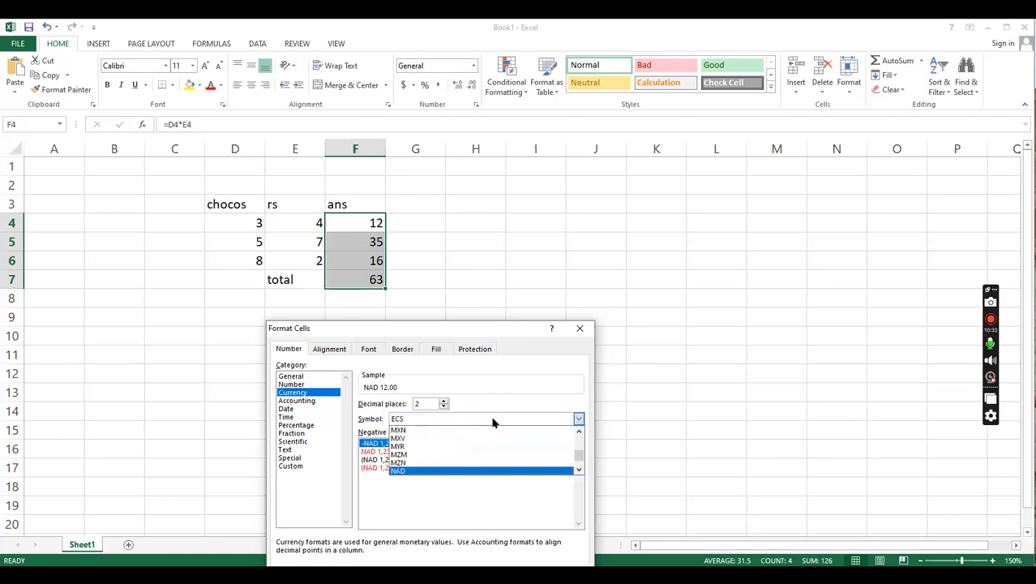
key("n")
key("n")
key("n")
key("n")
key("n")
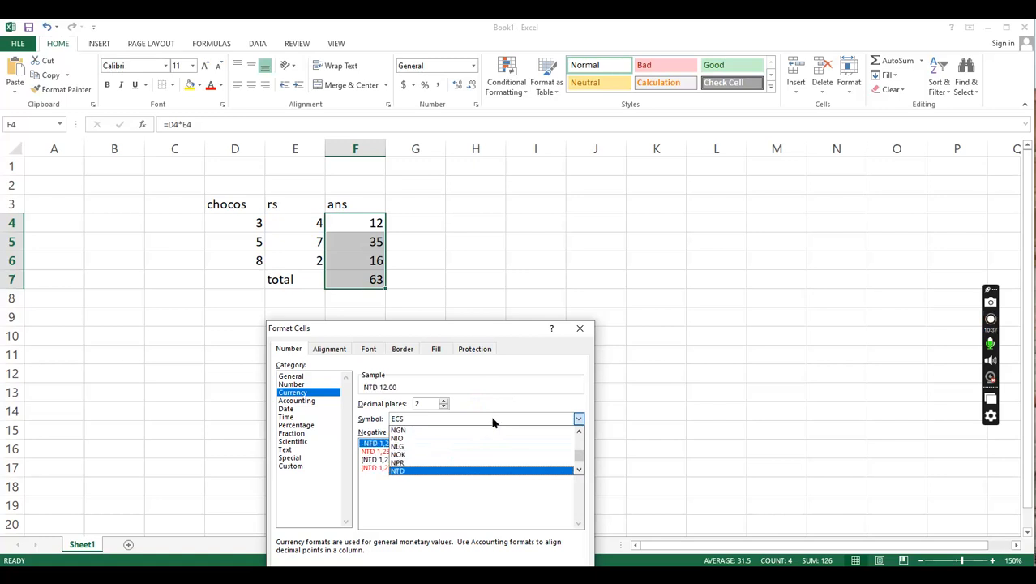
key("e")
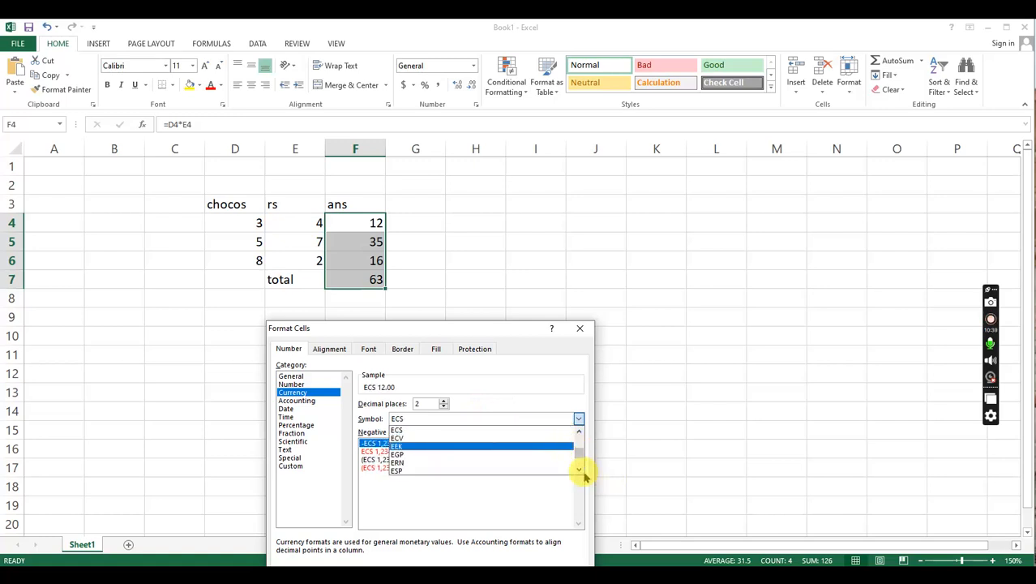
- Find the Indian rupee entries, set the currency symbol to ₹ English (India), and apply the format to cells F4:F7
left_click_drag(580, 474, 576, 422)
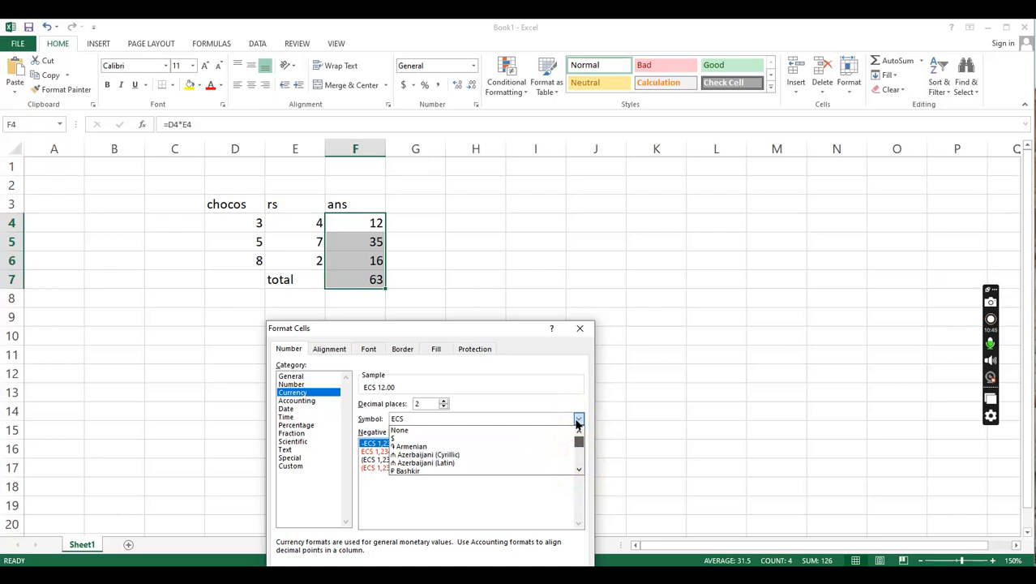
mouse_move(577, 467)
left_mouse_down()
mouse_move(581, 435)
mouse_move(580, 471)
left_mouse_up()
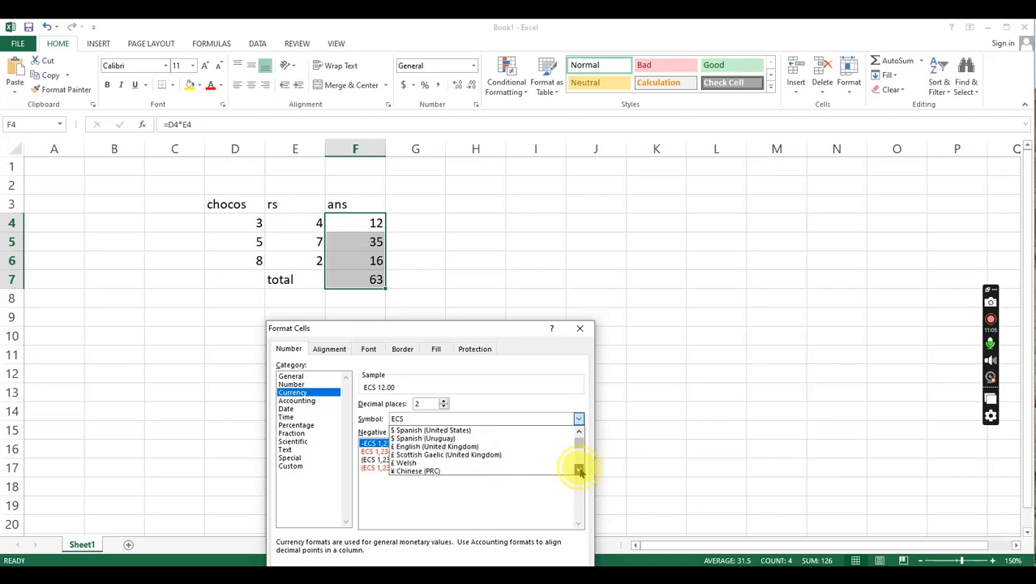
left_click_drag(580, 470, 580, 470)
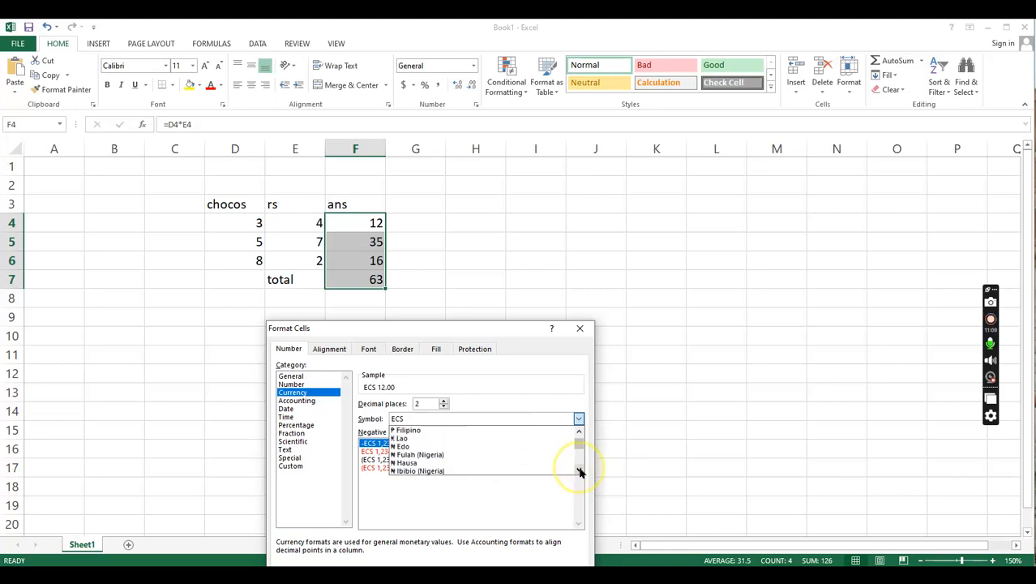
left_click_drag(579, 470, 580, 470)
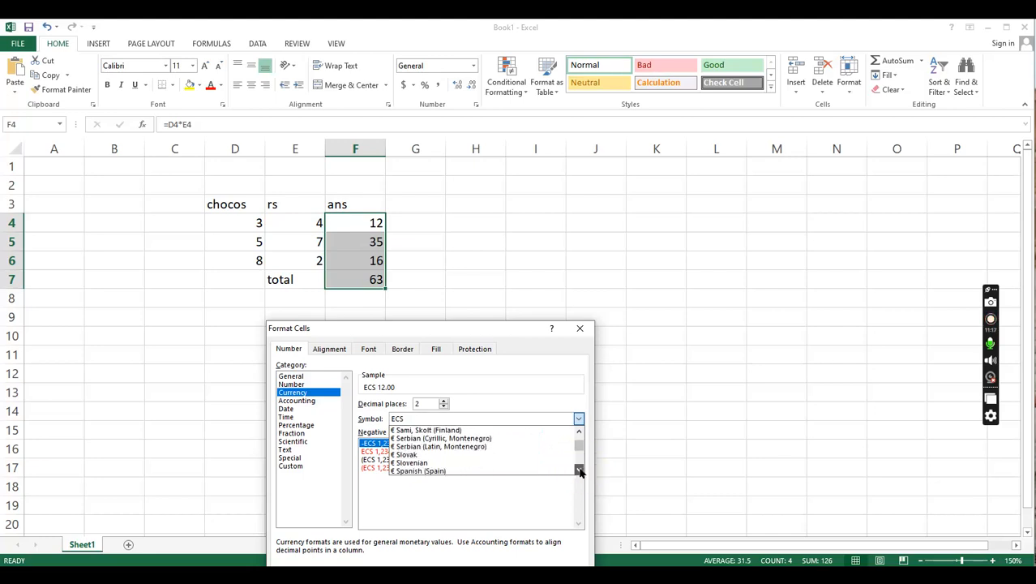
left_click_drag(580, 470, 575, 471)
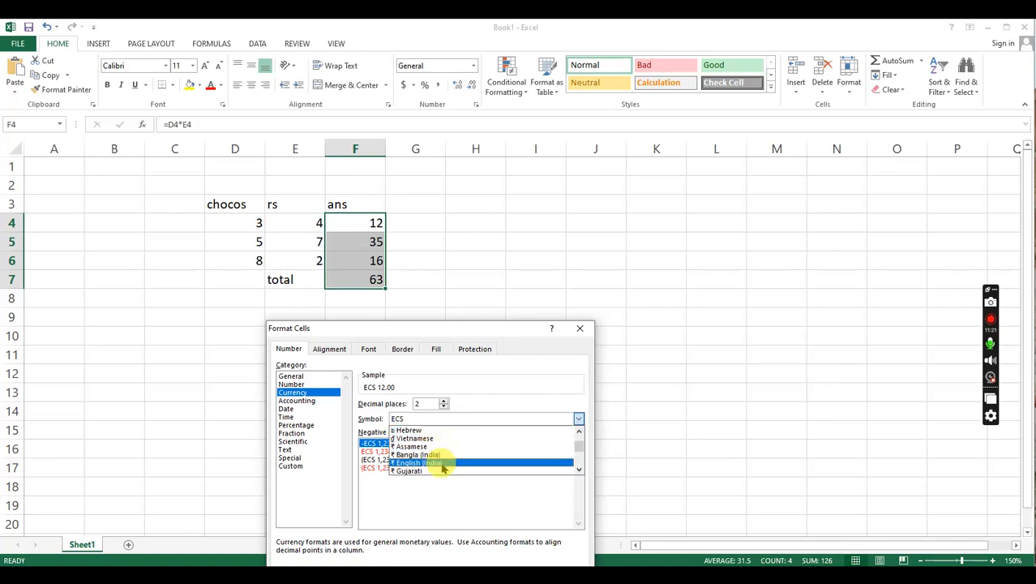
left_click(578, 472)
left_click(578, 472)
left_click(579, 472)
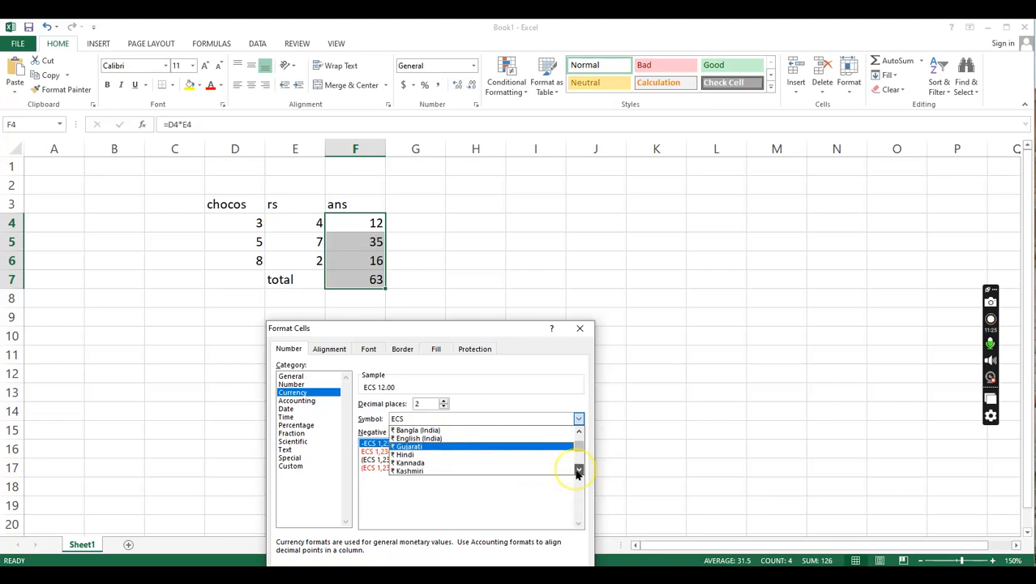
left_click(496, 439)
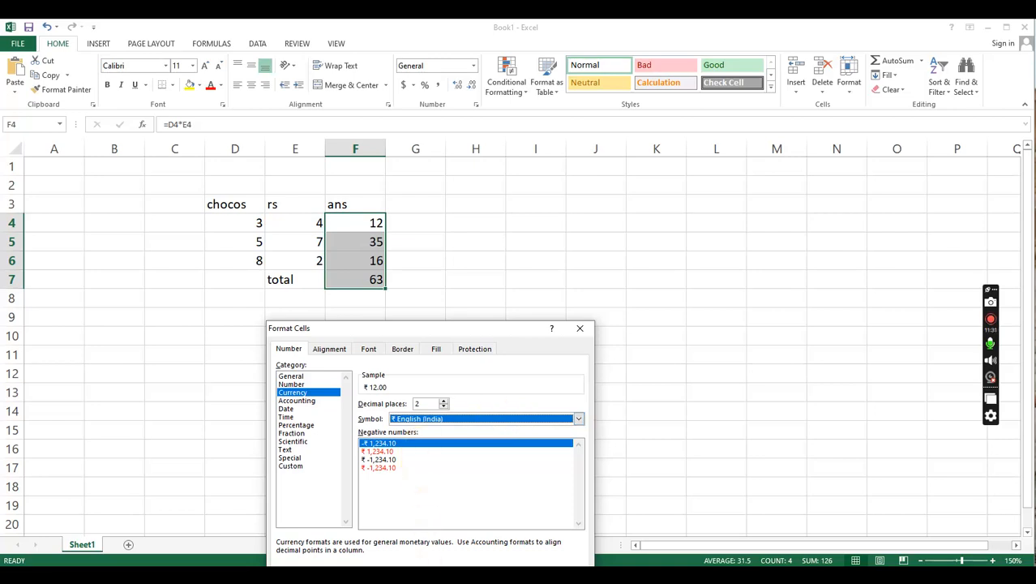
key("Return")
- Enter 78 in cell F14 to test whether cells below the formatted range F4:F7 take the currency format
left_click(347, 336)
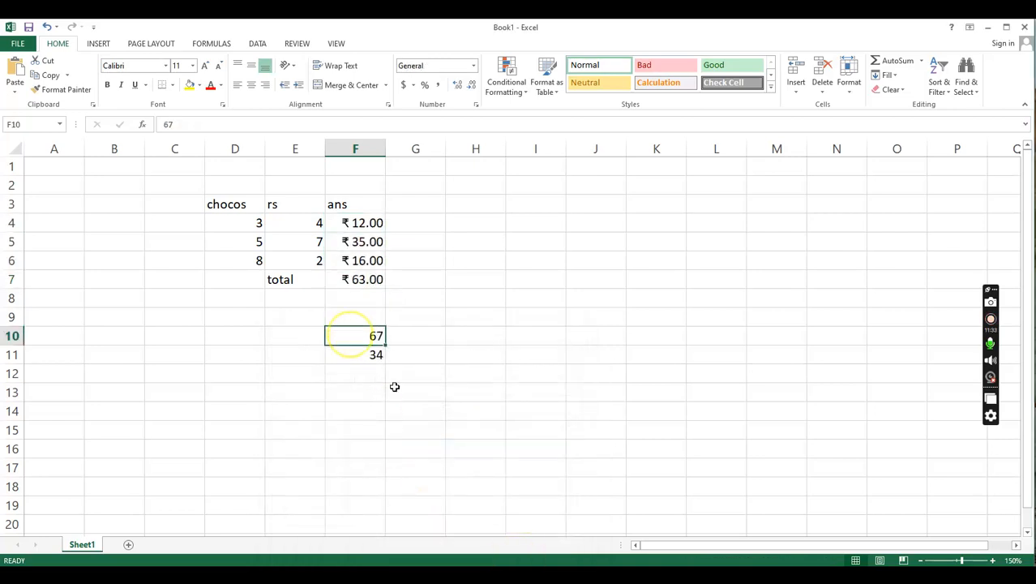
left_click(348, 411)
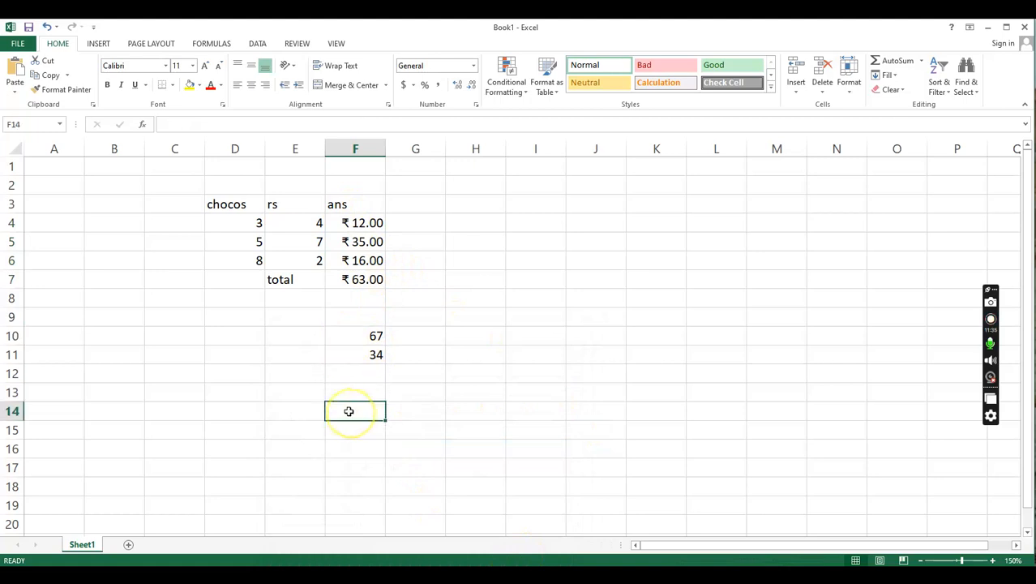
type("rty")
key("BackSpace")
key("BackSpace")
key("BackSpace")
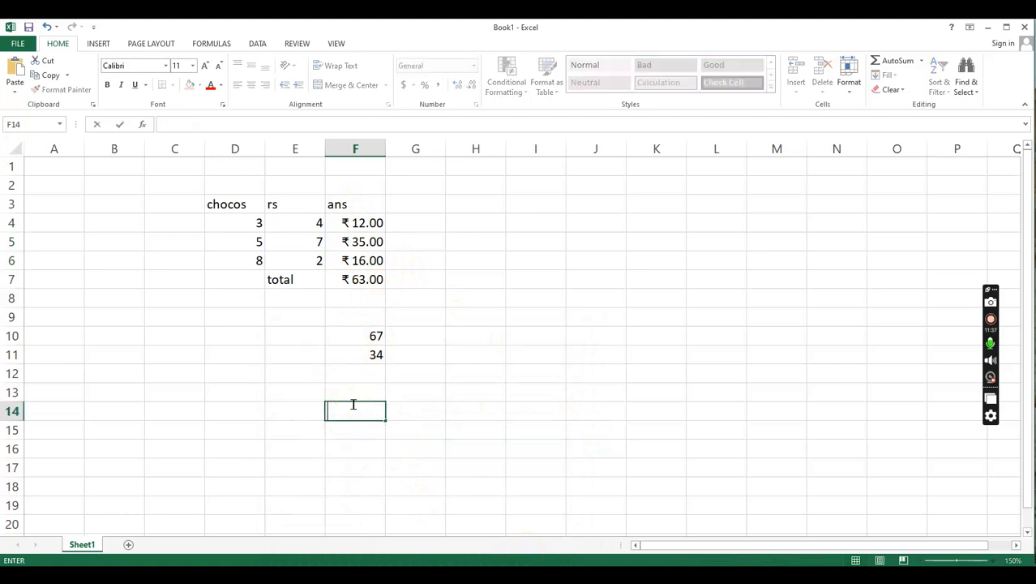
type("78")
key("Return")
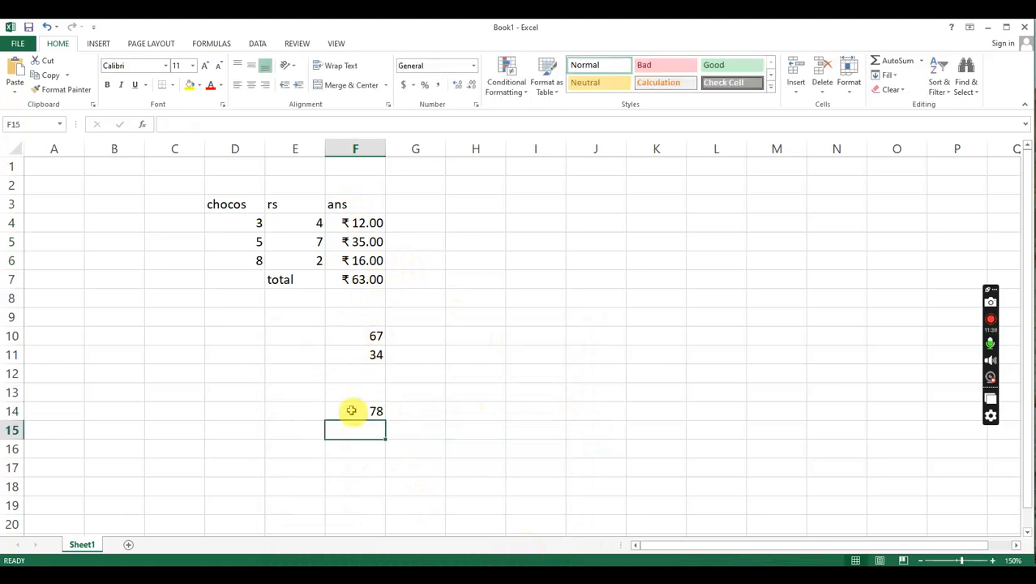
- Open the cell format settings for the whole of column F and choose the Currency category
left_click(366, 204)
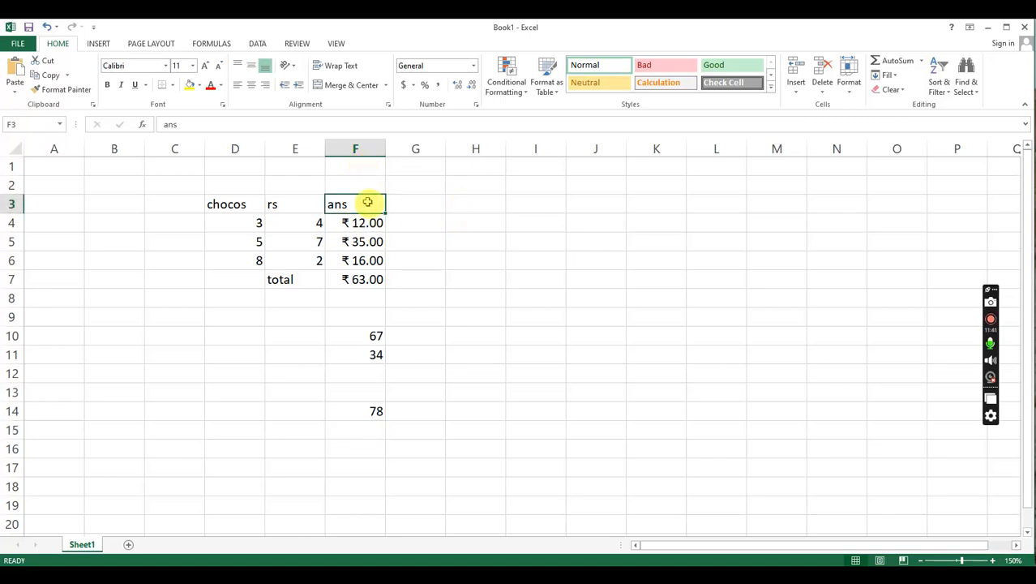
left_click(414, 148)
right_click(412, 146)
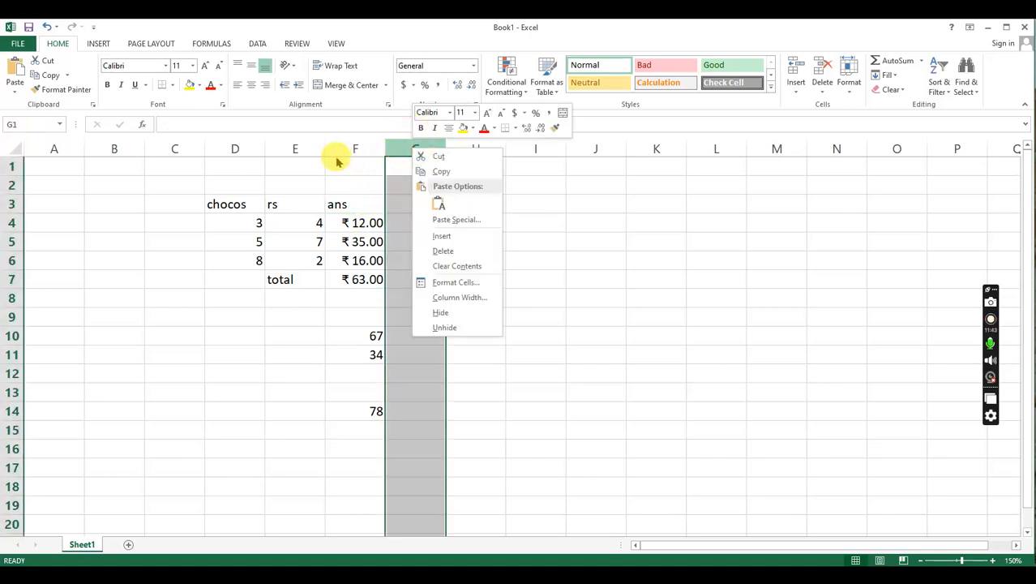
key("Escape")
right_click(370, 140)
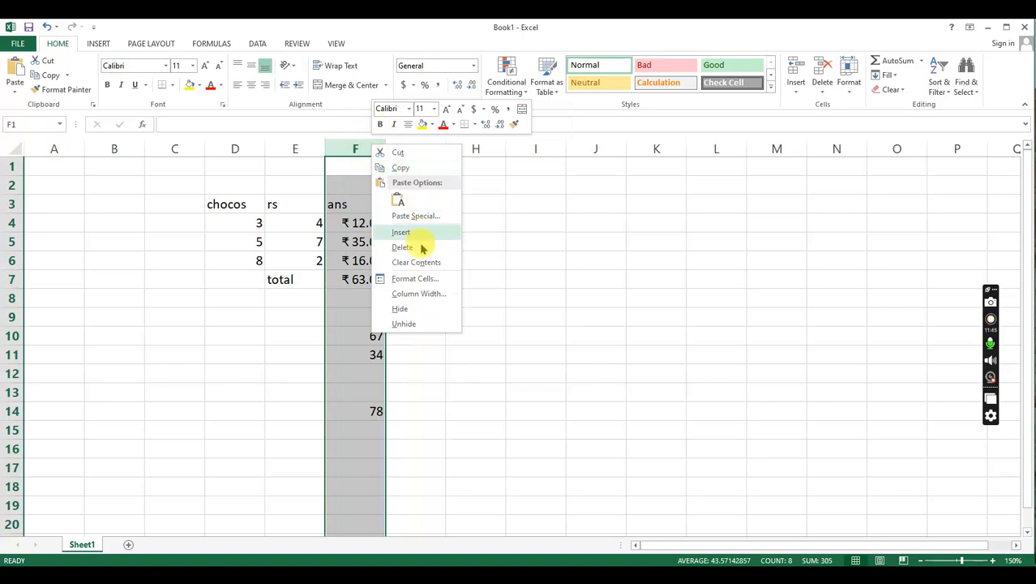
left_click(416, 279)
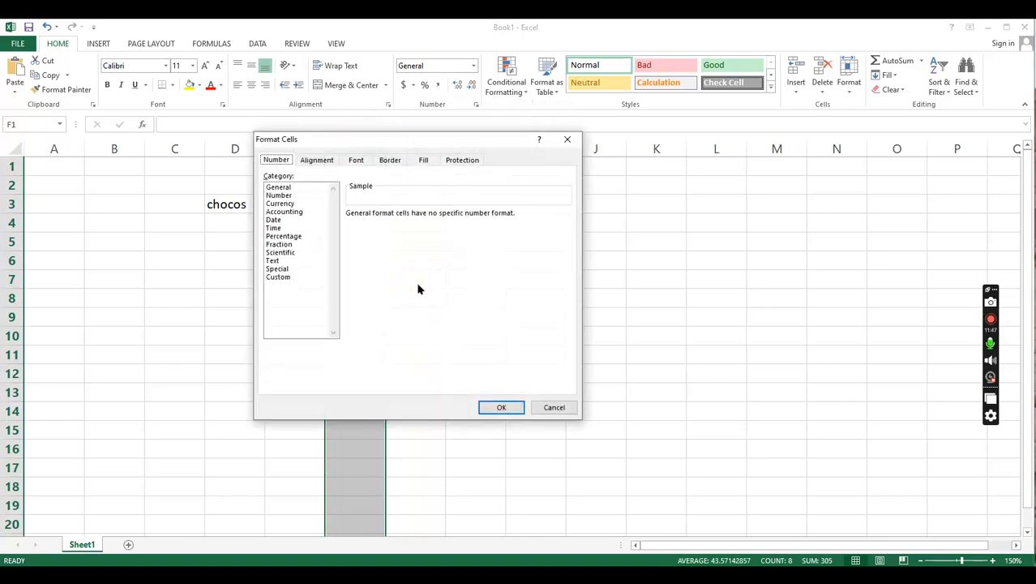
left_click(299, 287)
left_click(284, 277)
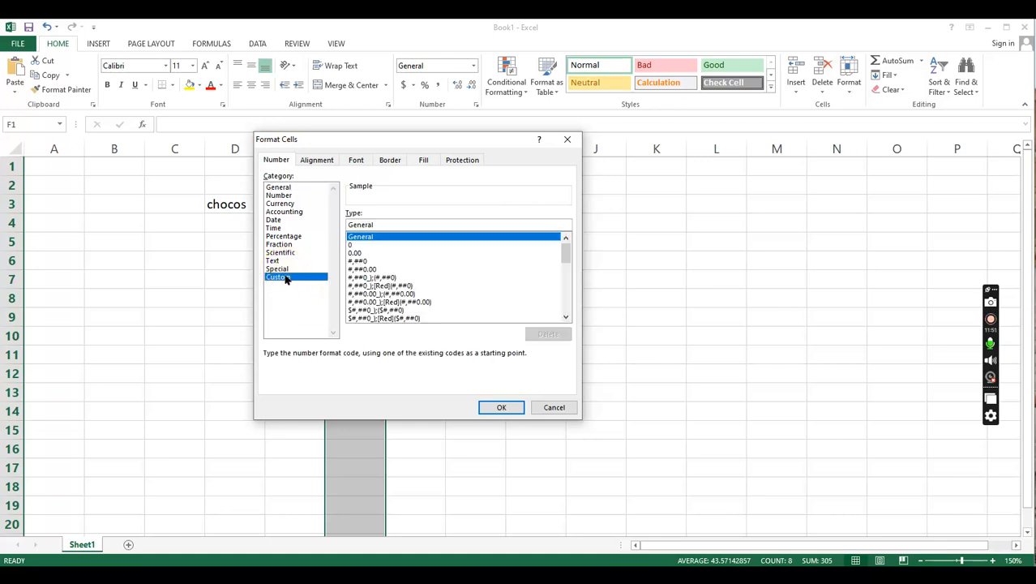
left_click(290, 204)
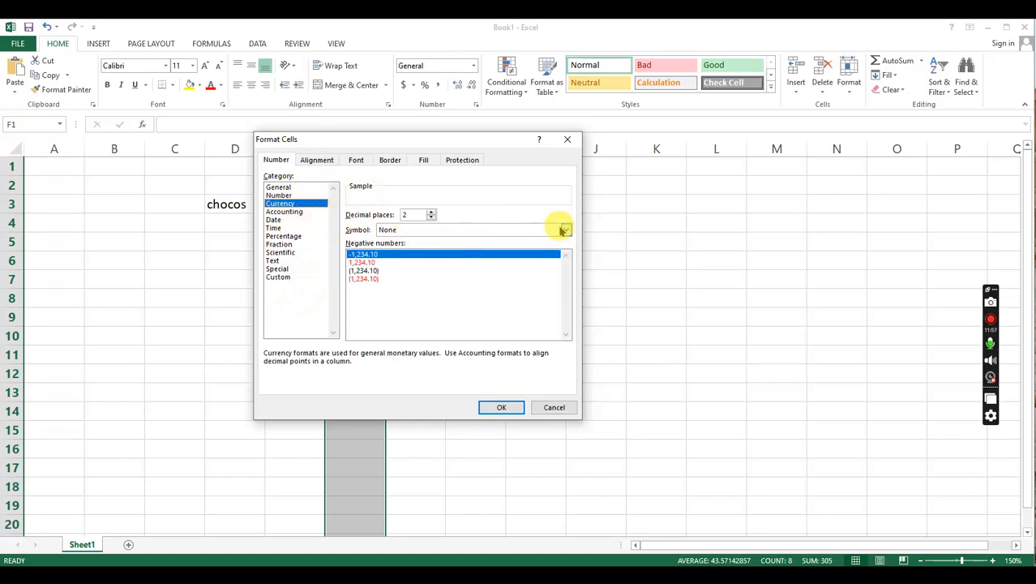
- Look for the Indian entries among the currency symbols by entering ind, and set the symbol to DEM
left_click(566, 230)
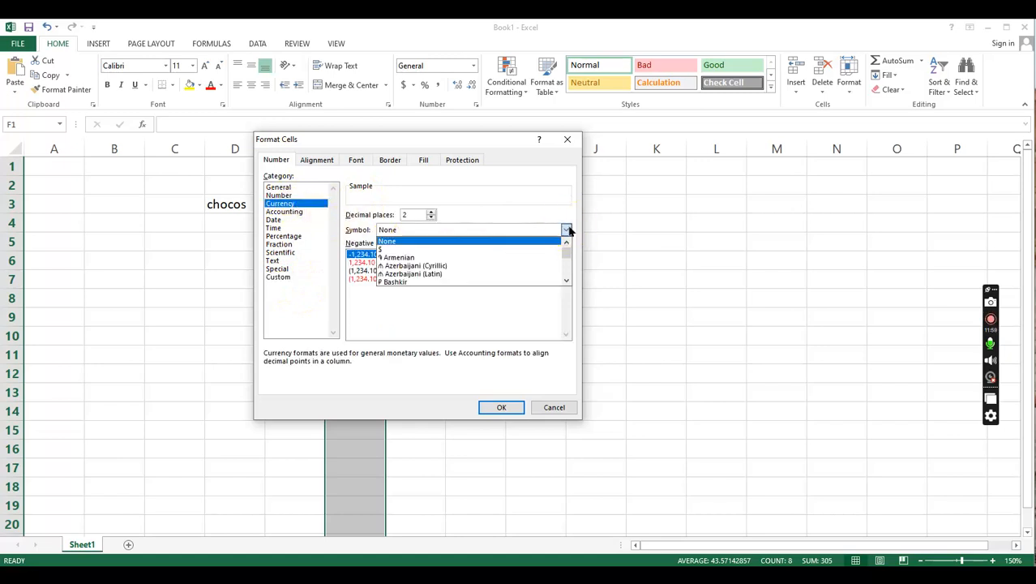
left_click(449, 238)
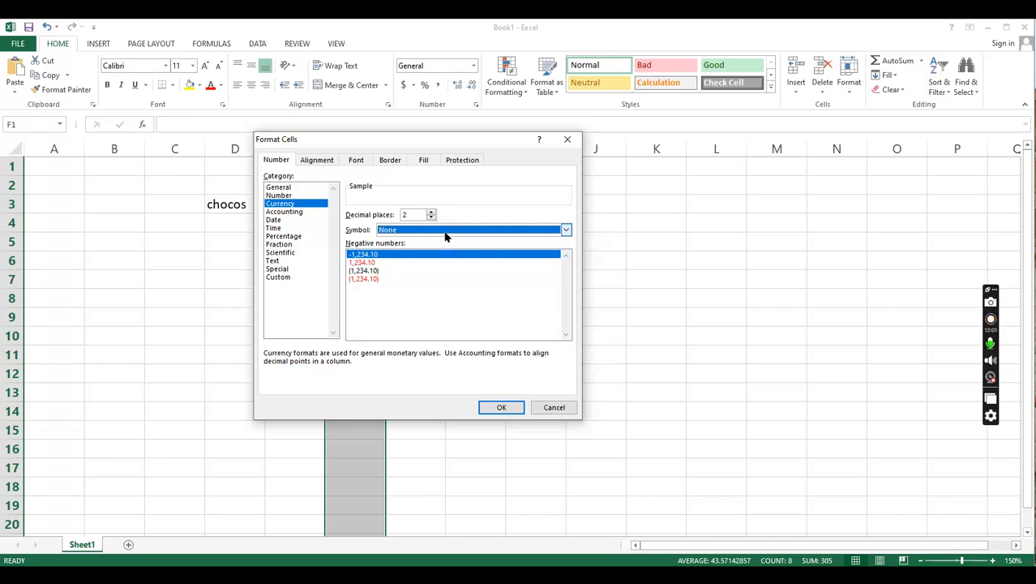
left_click(447, 229)
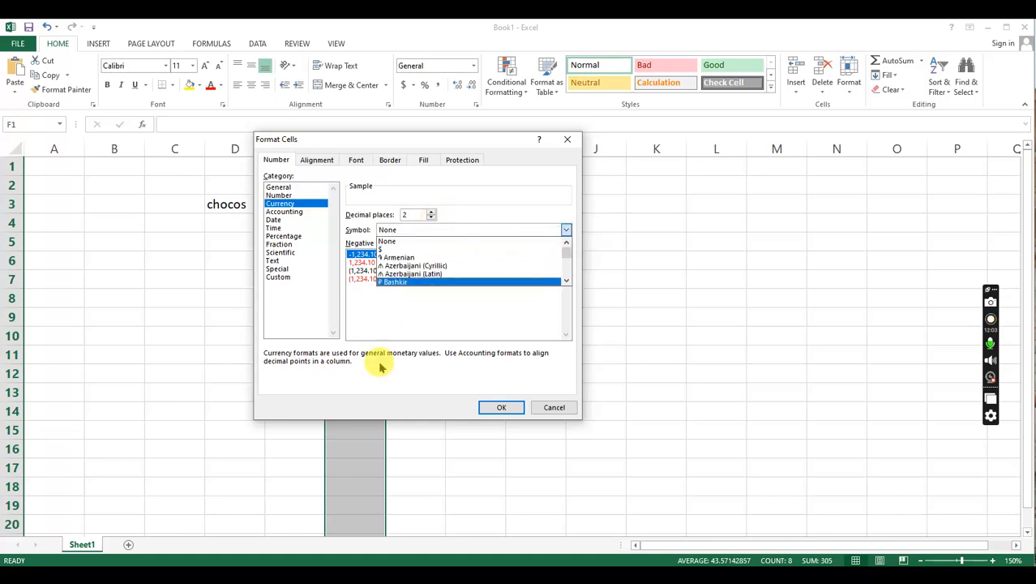
left_click(402, 258)
left_click(409, 229)
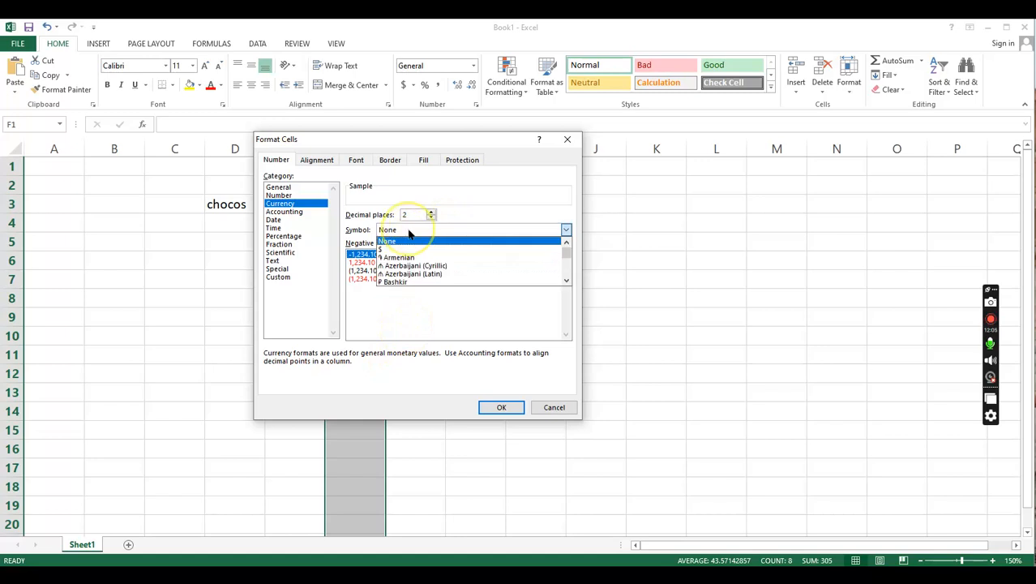
left_click(407, 230)
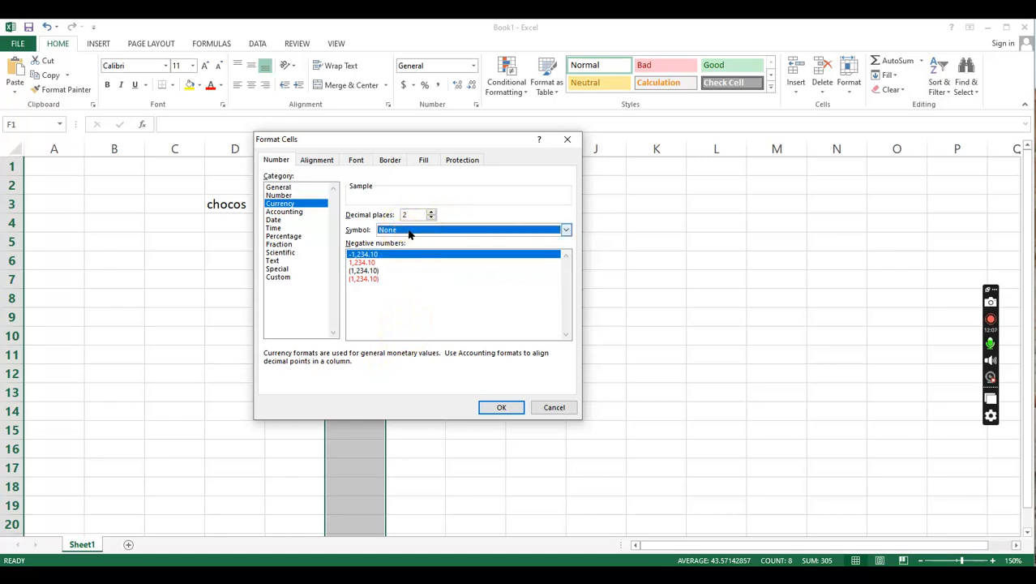
type("ind")
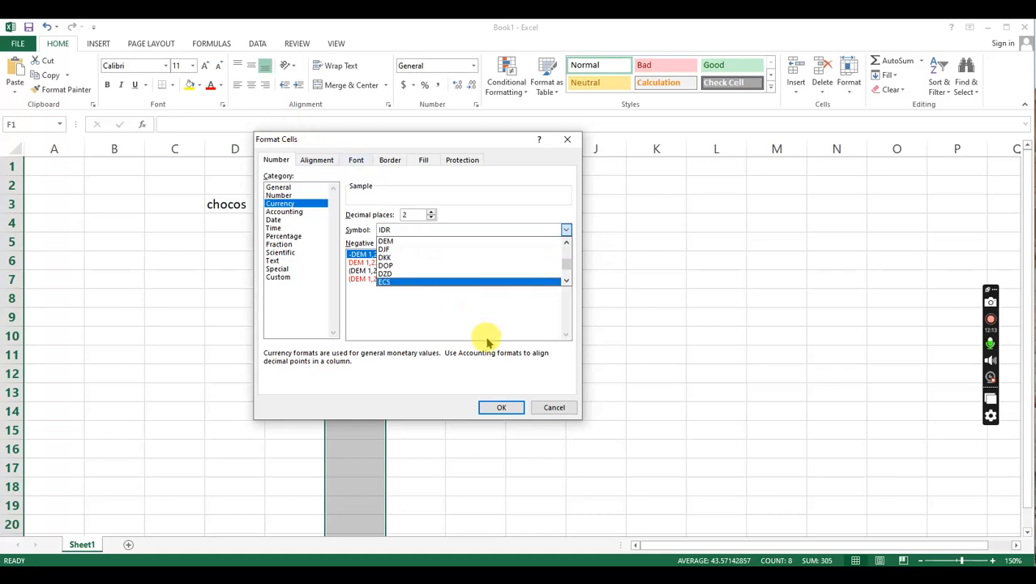
left_click(395, 305)
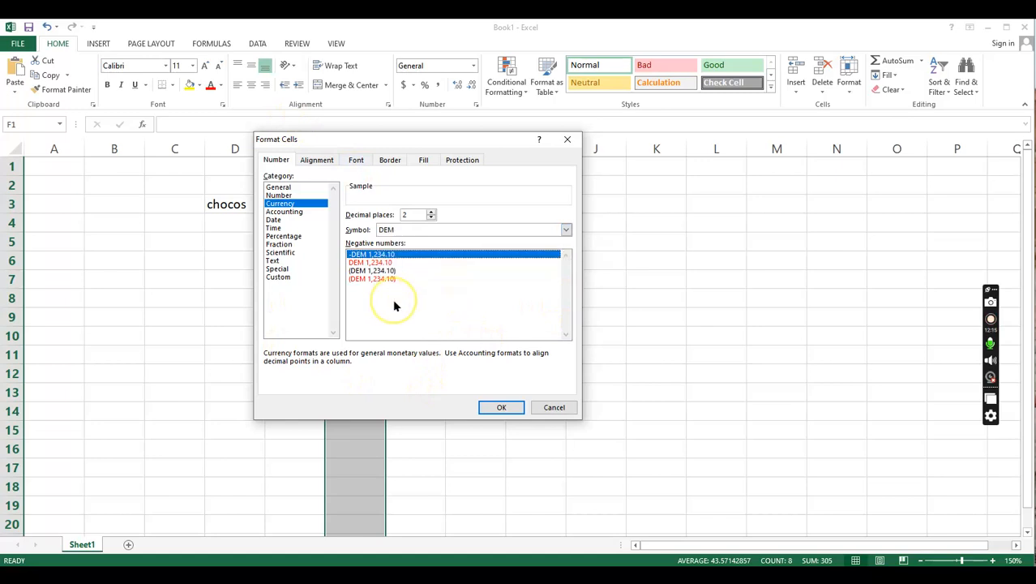
- Look through the alignment, font, border, fill and protection settings and choose a yellow background fill for column F
left_click(308, 163)
left_click(354, 162)
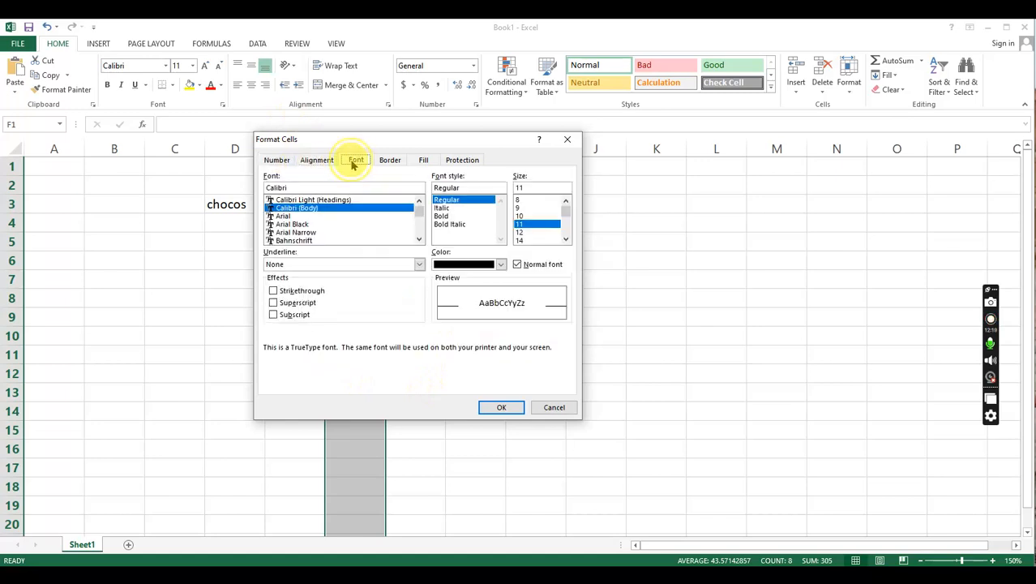
left_click(390, 160)
left_click(425, 161)
left_click(462, 161)
left_click(422, 160)
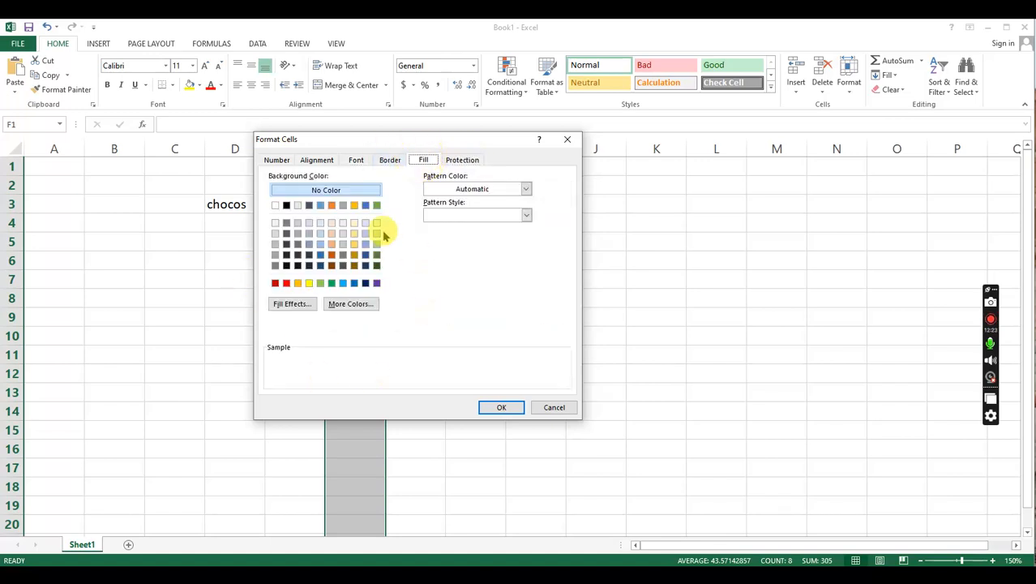
left_click(309, 283)
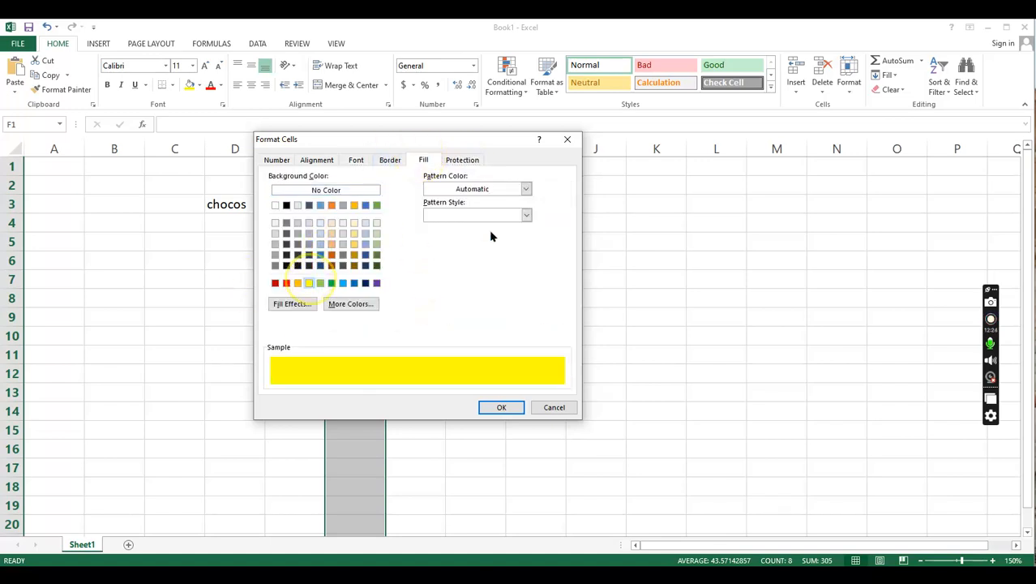
- Return to the number settings and apply the DEM currency format with 2 decimal places and the yellow fill to column F
left_click(357, 162)
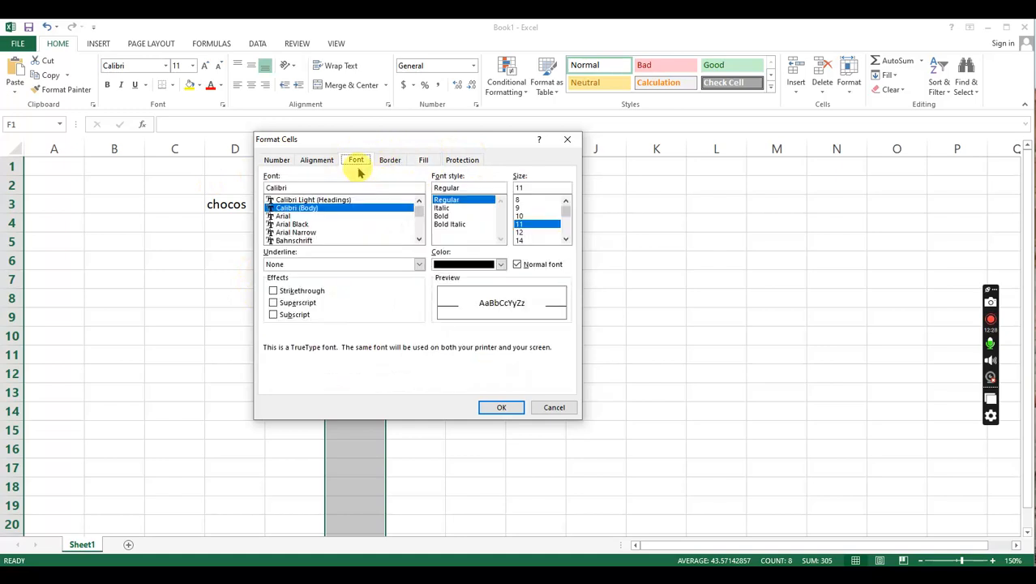
left_click(276, 161)
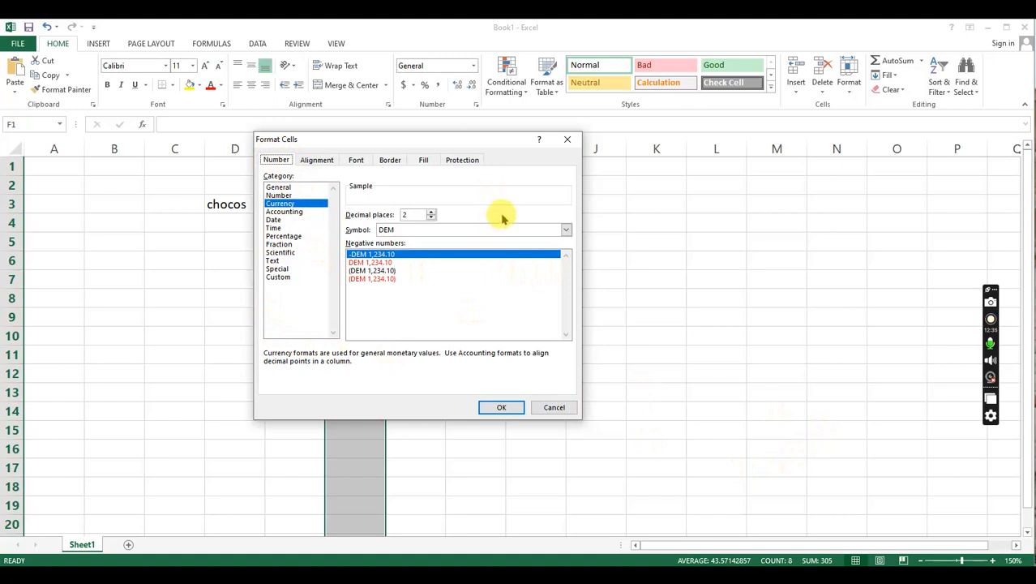
left_click(415, 214)
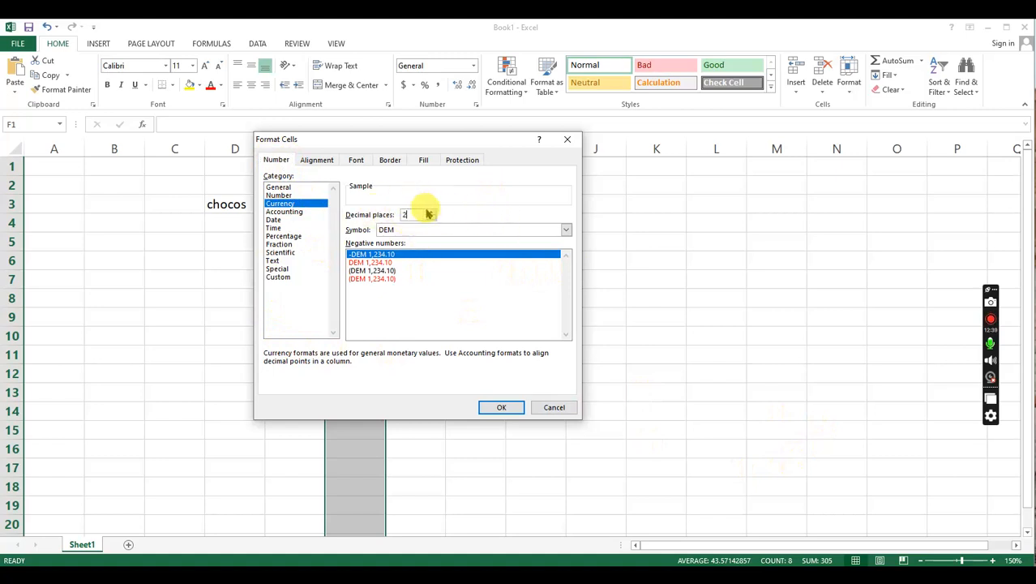
left_click(501, 406)
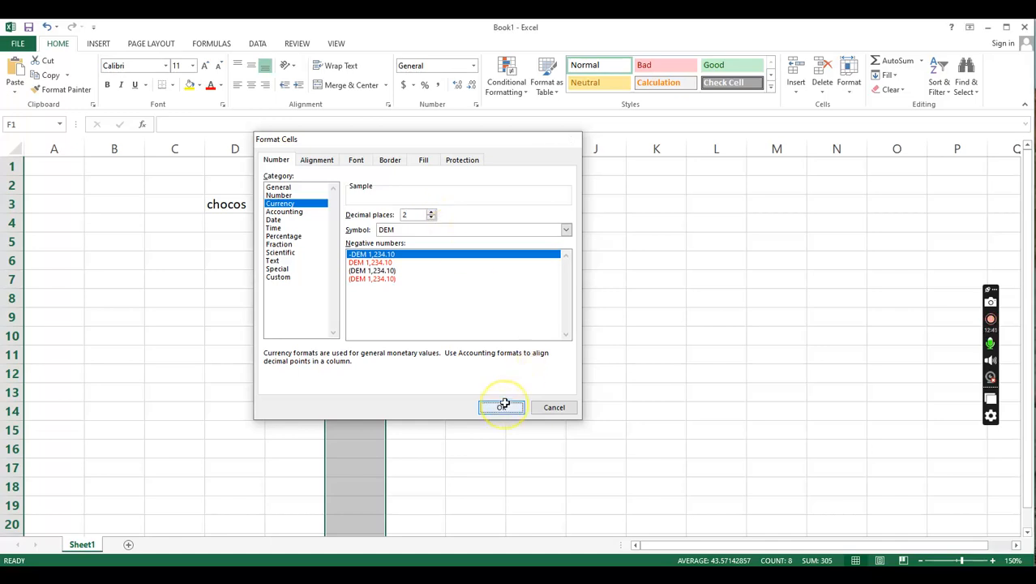
left_click(427, 322)
- Examine the formatted cells in column F, including F4, F11, F12 and the total in F7, and compare them with unformatted G4
left_click(377, 224)
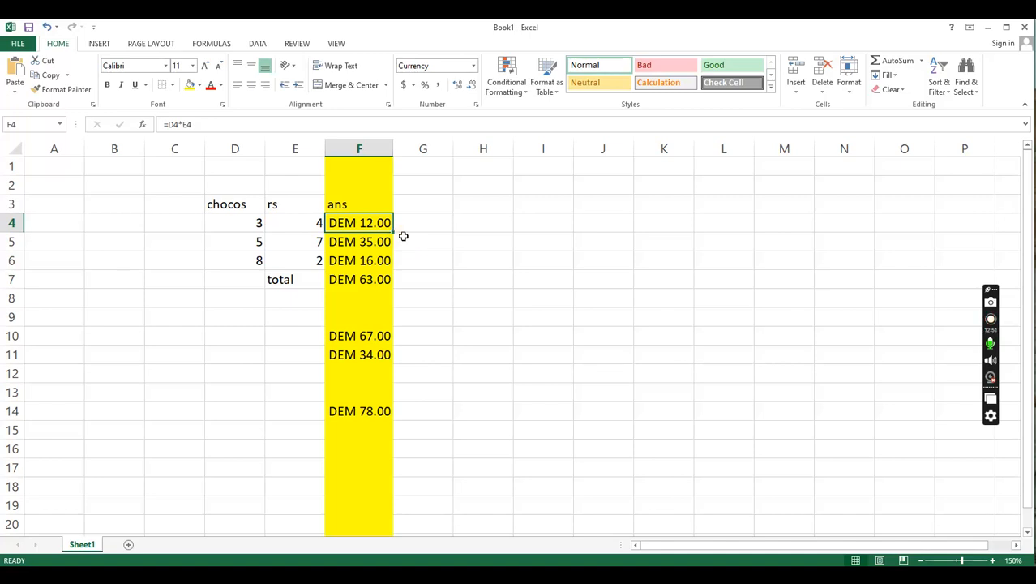
left_click(427, 222)
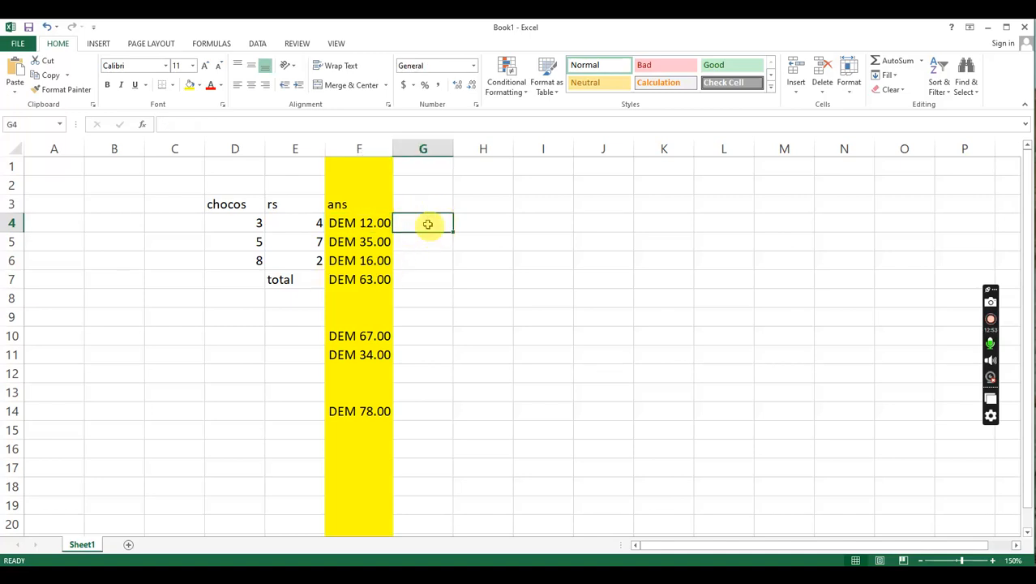
left_click(365, 358)
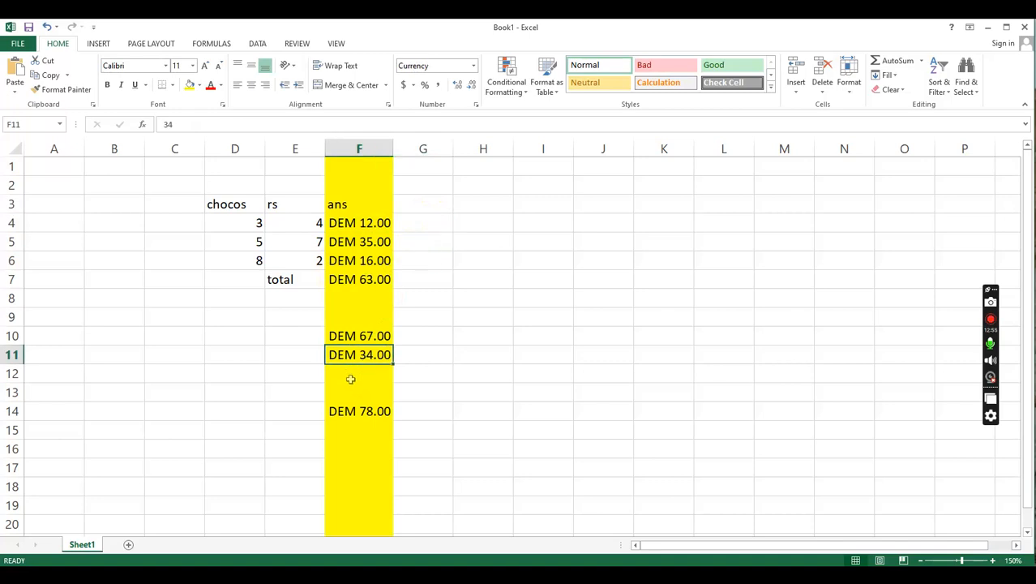
left_click(352, 374)
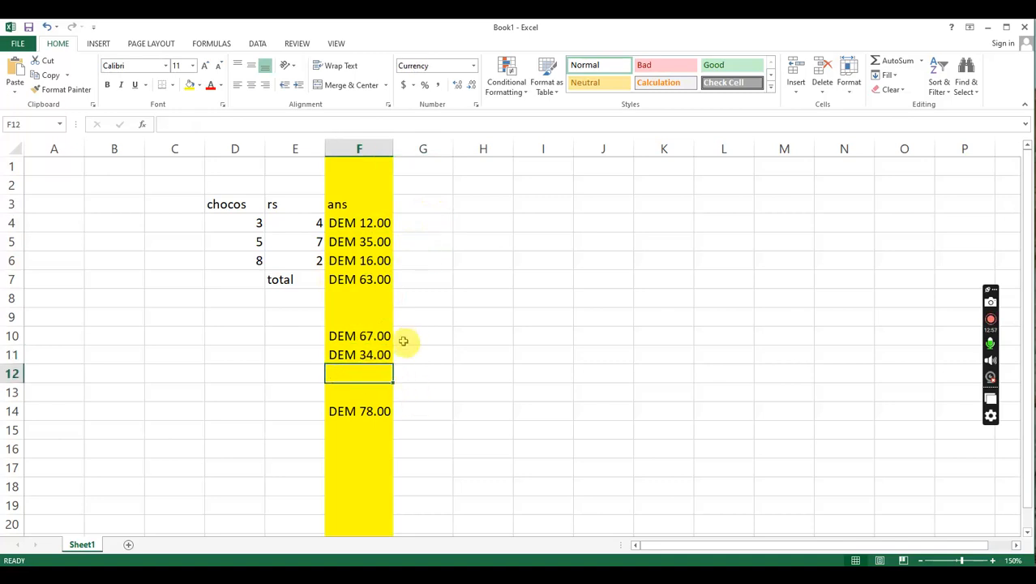
left_click(383, 282)
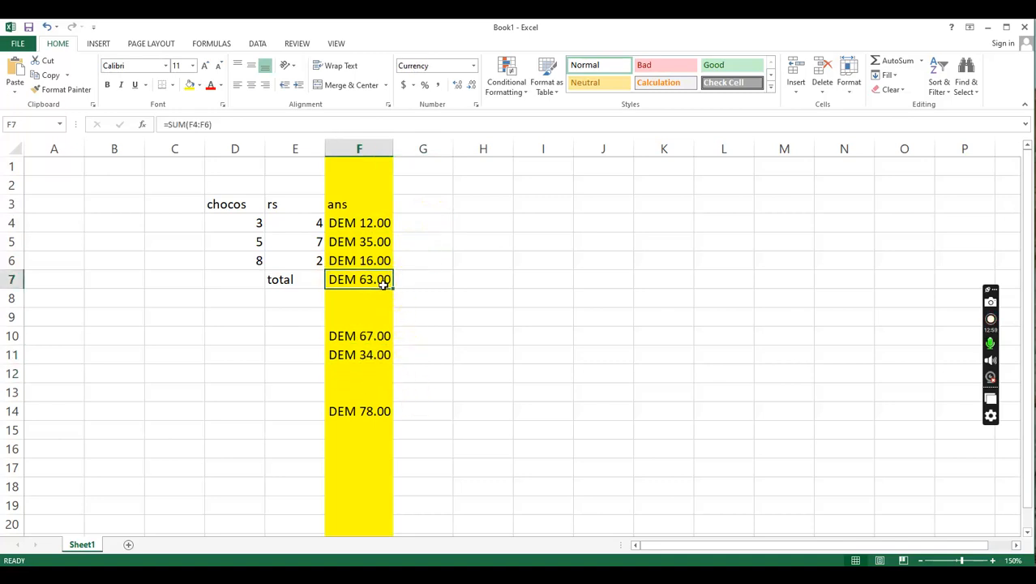
- Change the first chocos quantity in cell D4 to 3.5 to test decimals in the currency results
left_click(260, 225)
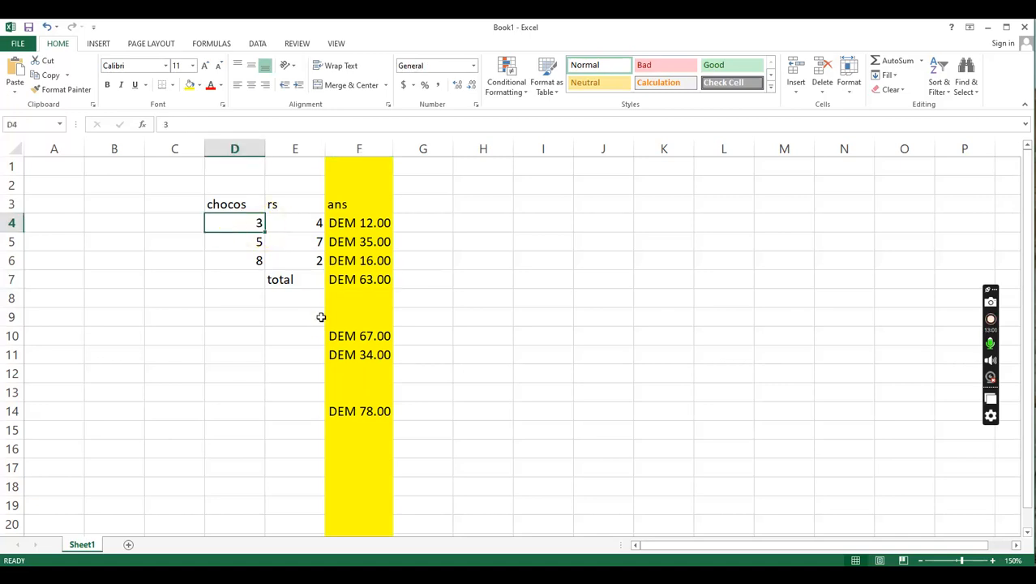
type("3")
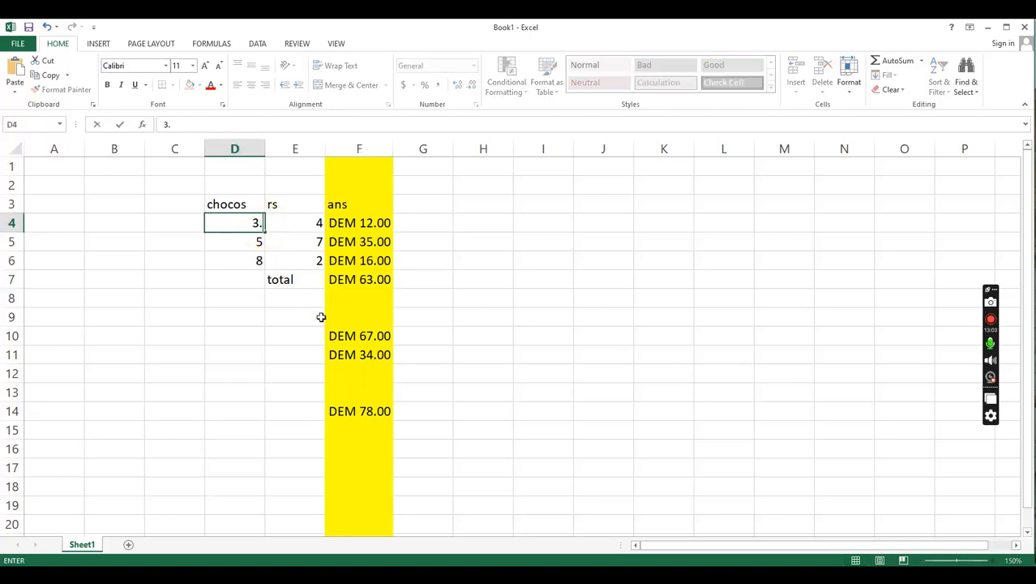
key("Return")
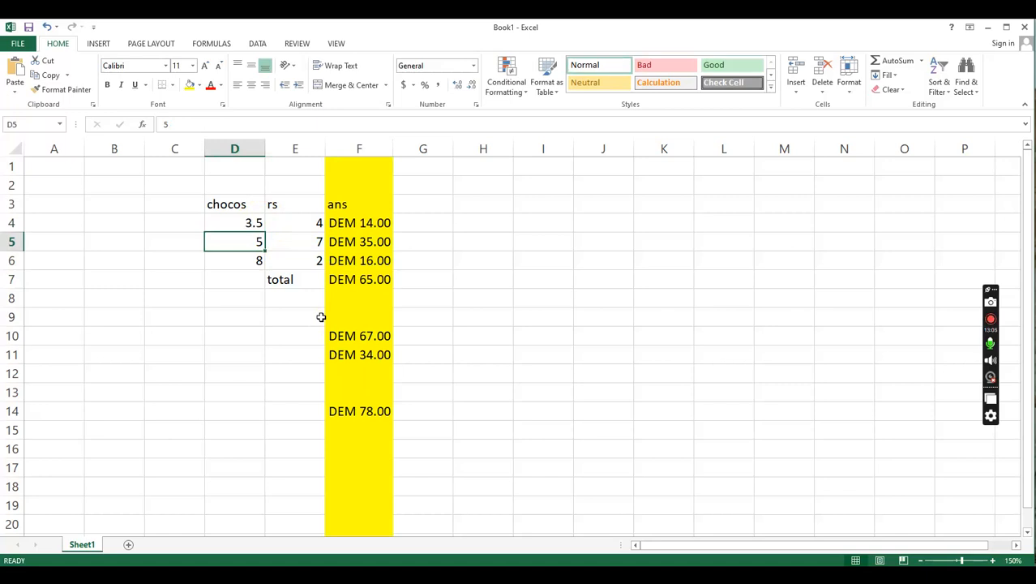
key("Up")
key("Down")
key("Up")
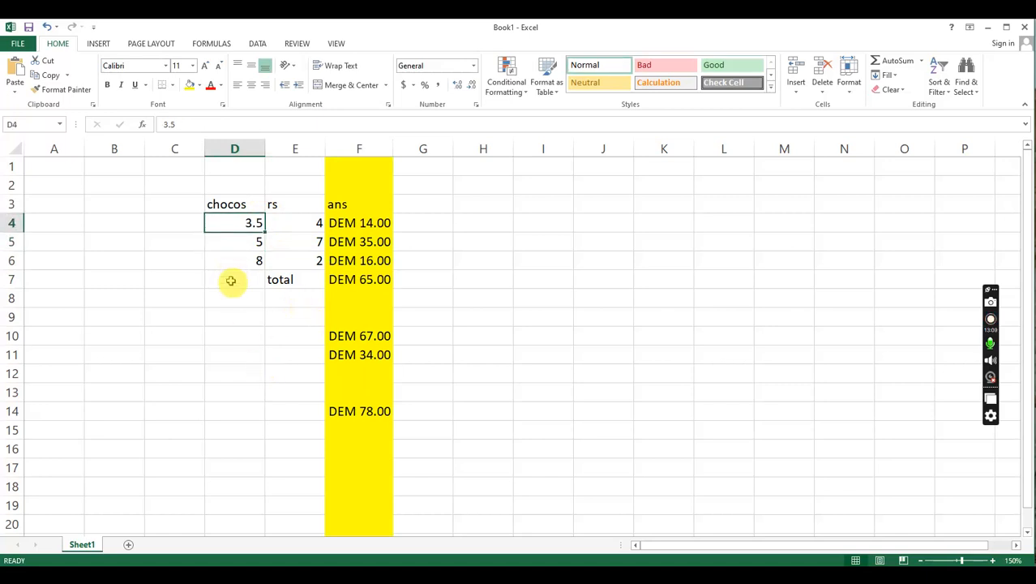
- Change the second rs price in cell E5 to 2.3
left_click(317, 245)
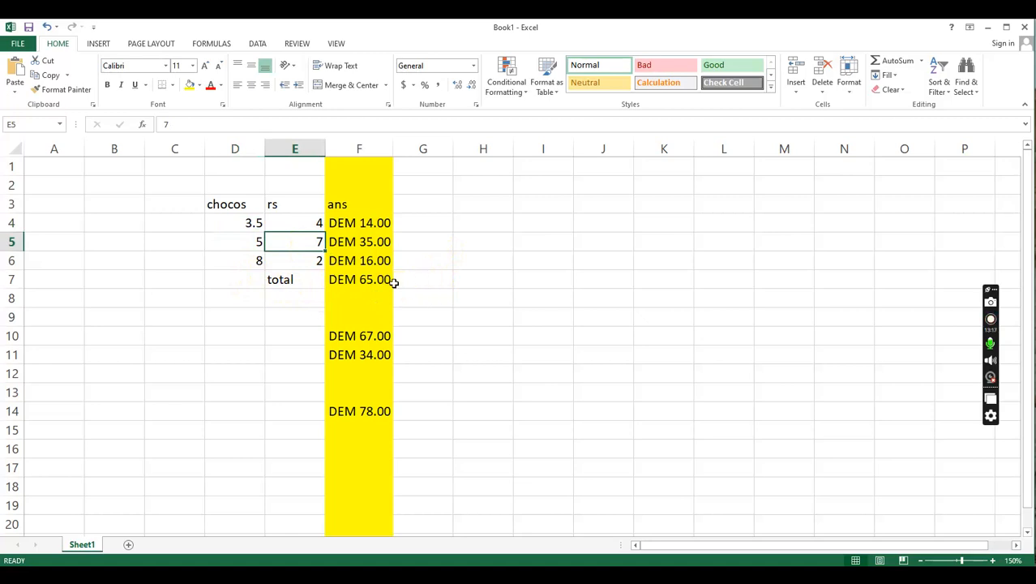
type("2.3")
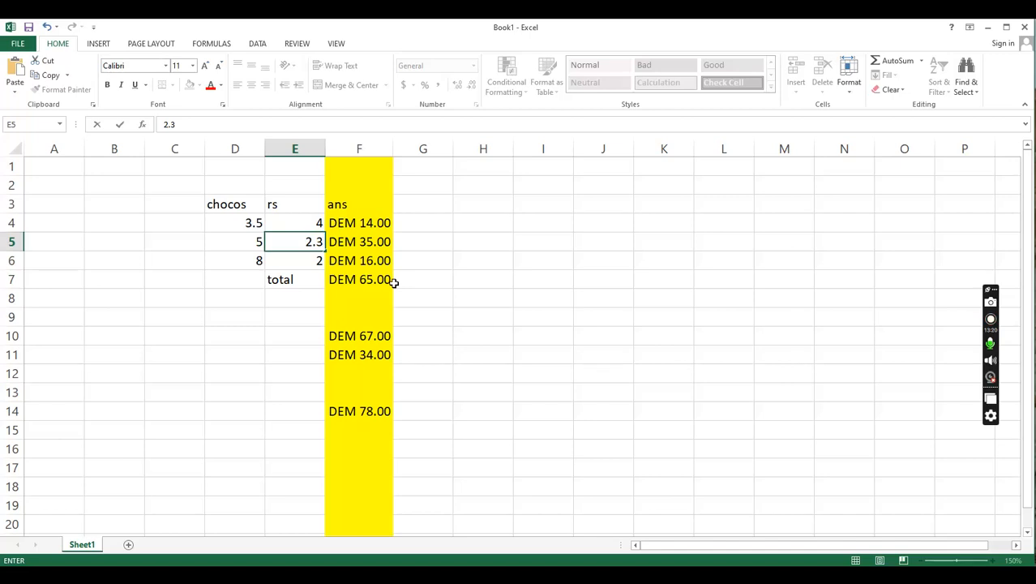
key("Return")
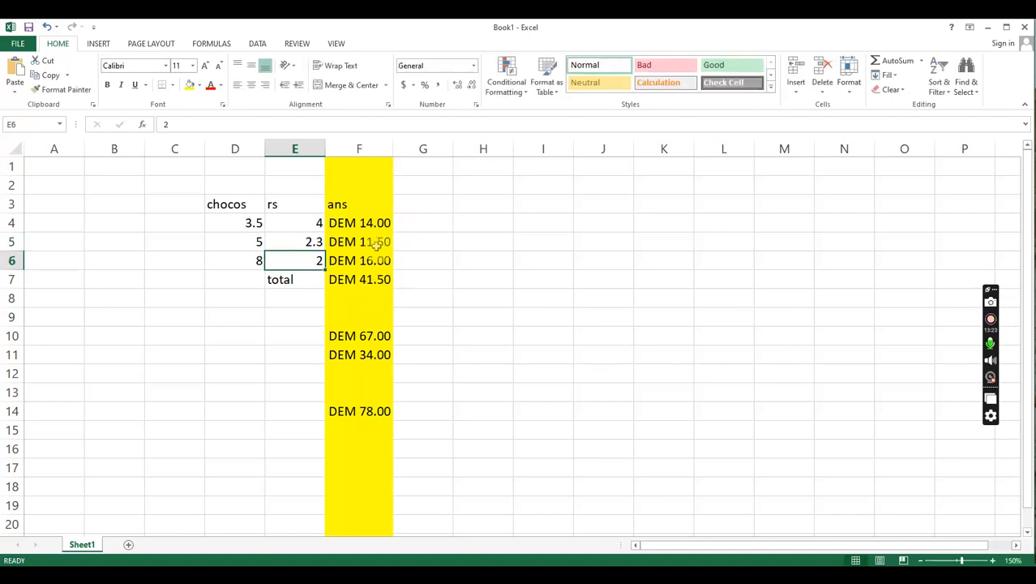
- Change the third chocos quantity in cell D6 to 8.3
left_click(256, 261)
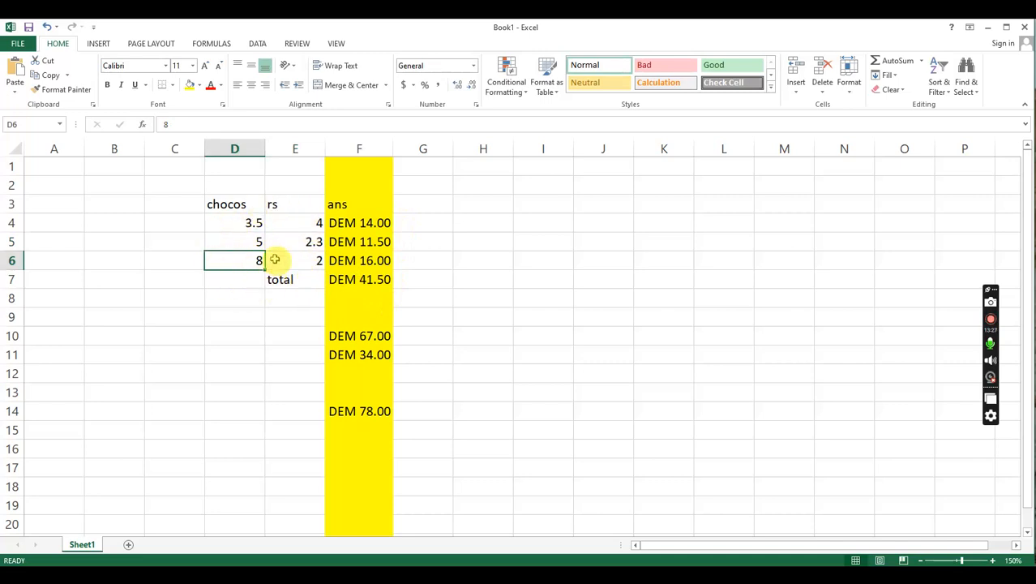
left_click(254, 224)
left_click(301, 225)
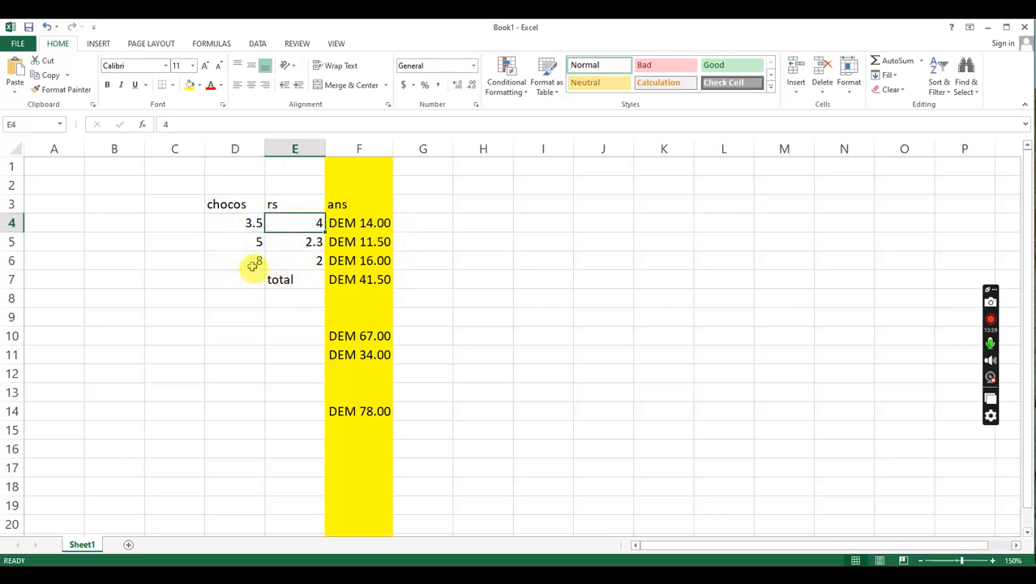
left_click(253, 266)
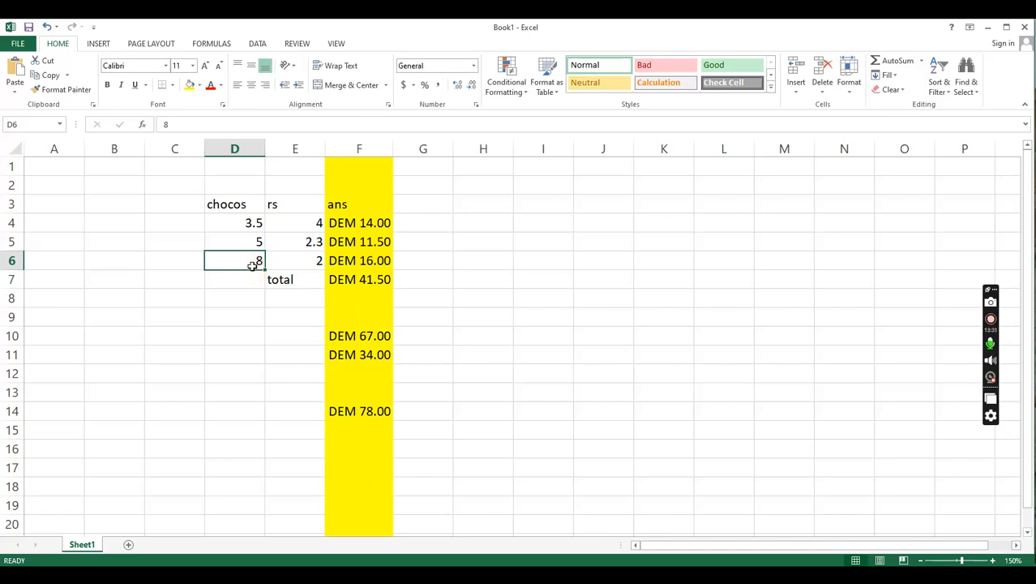
double_click(252, 266)
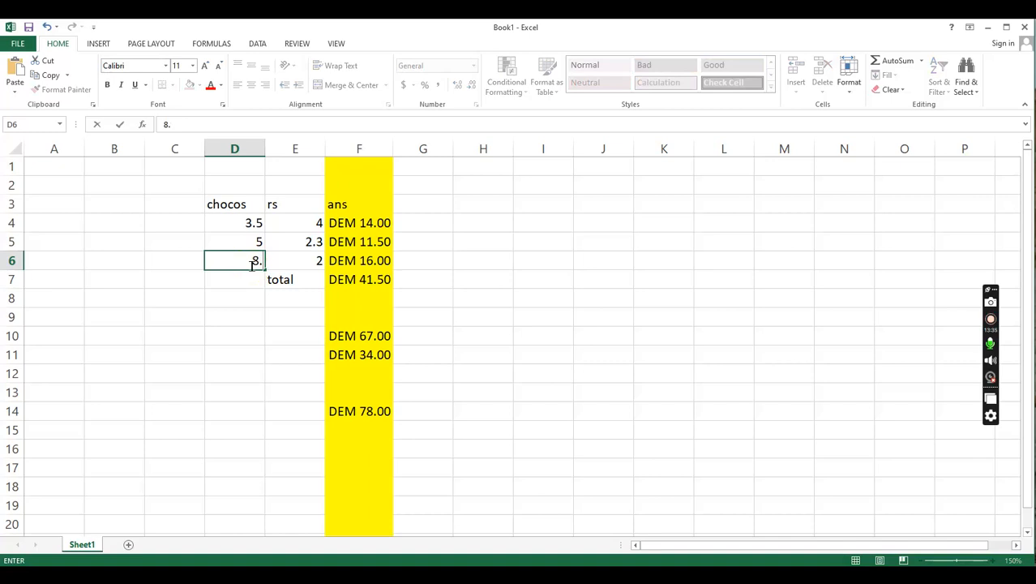
type("3")
key("Return")
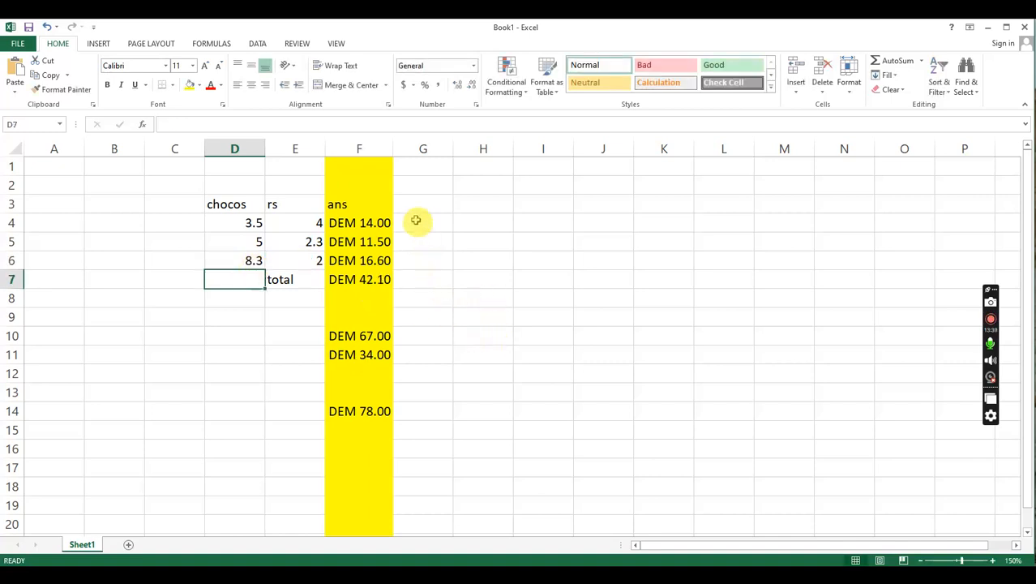
left_click(403, 316)
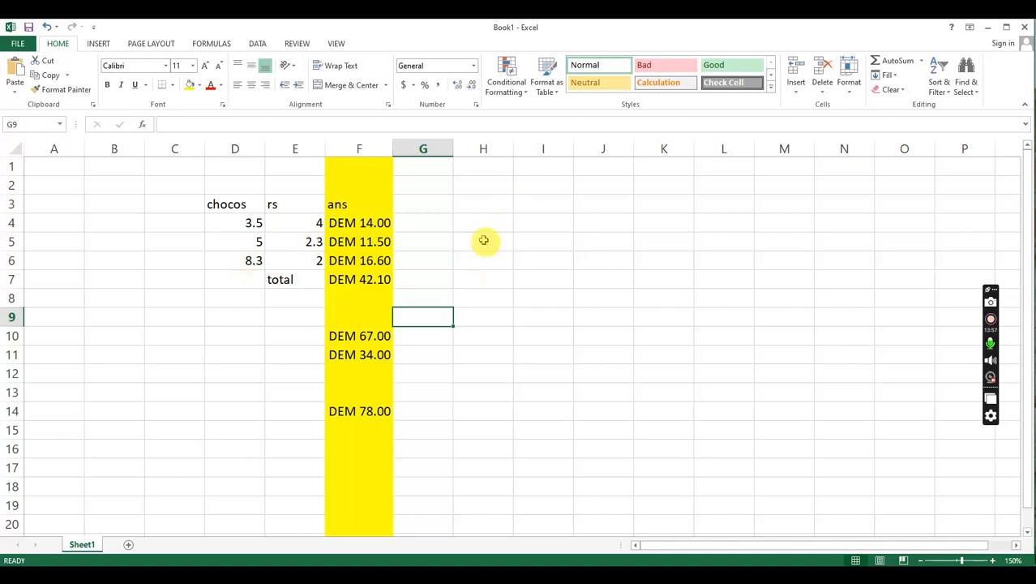
- Set the currency format of column F to 0 decimal places
left_click(369, 140)
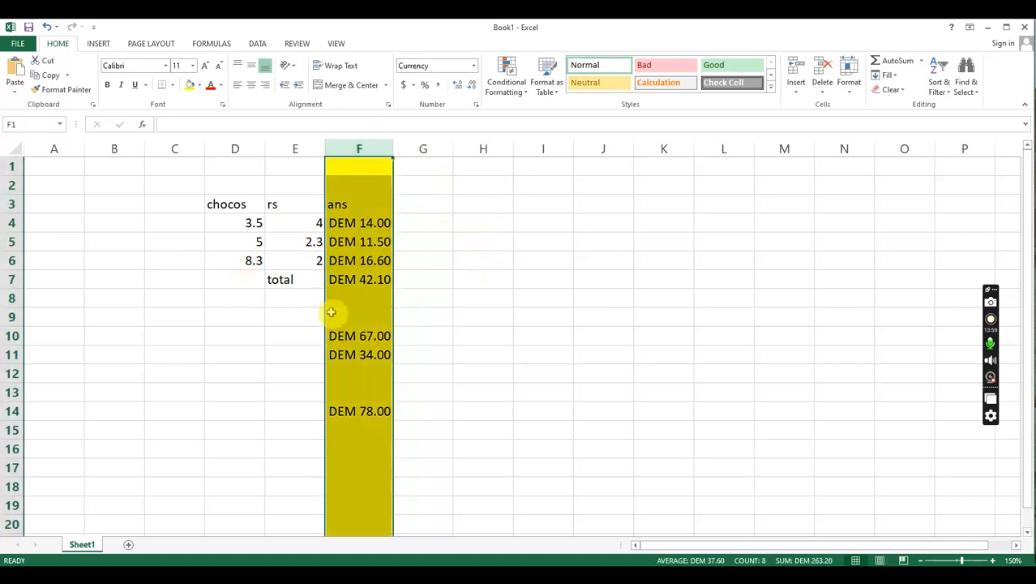
right_click(370, 154)
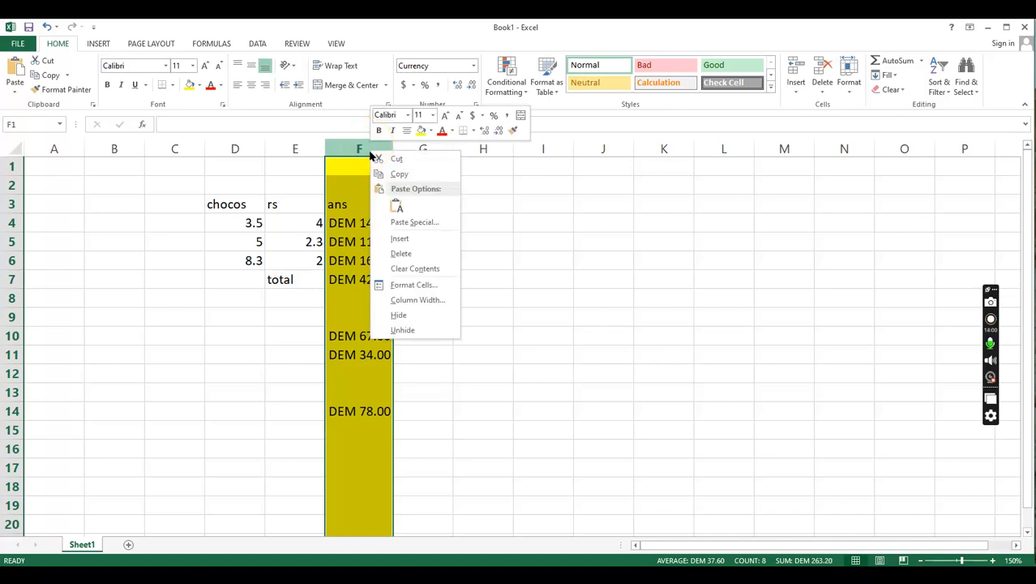
left_click(432, 287)
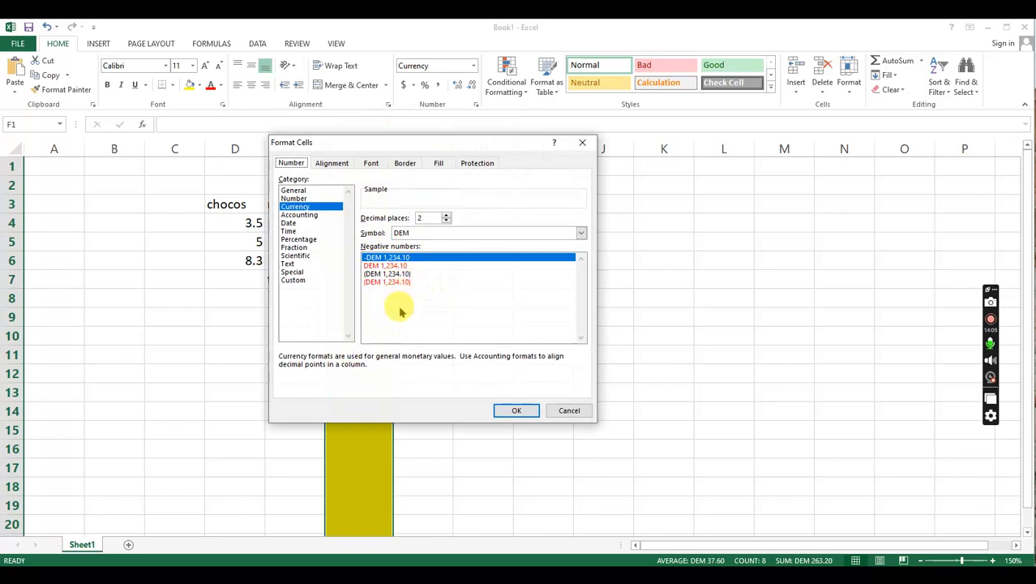
left_click(446, 220)
left_click(446, 221)
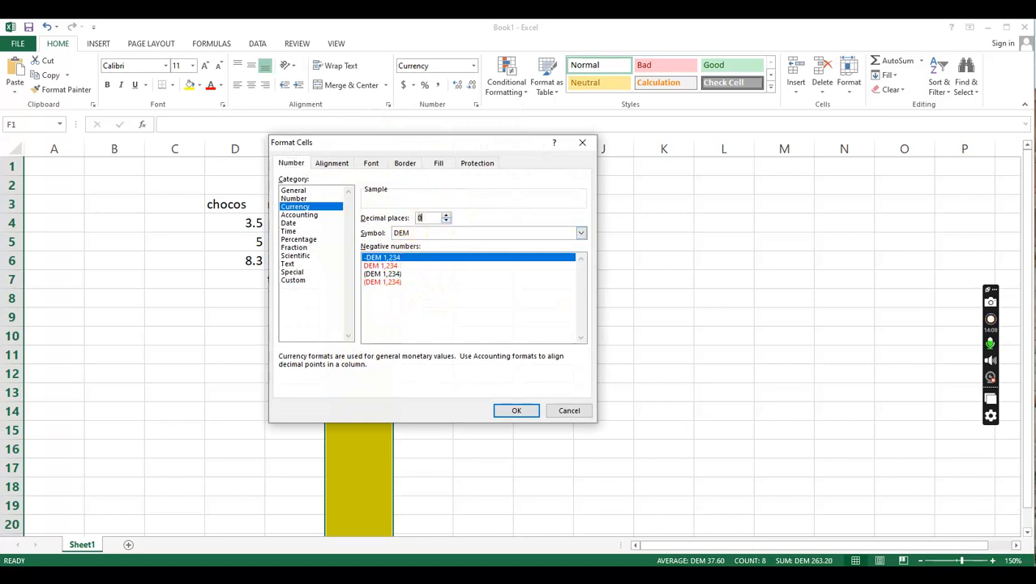
left_click(516, 412)
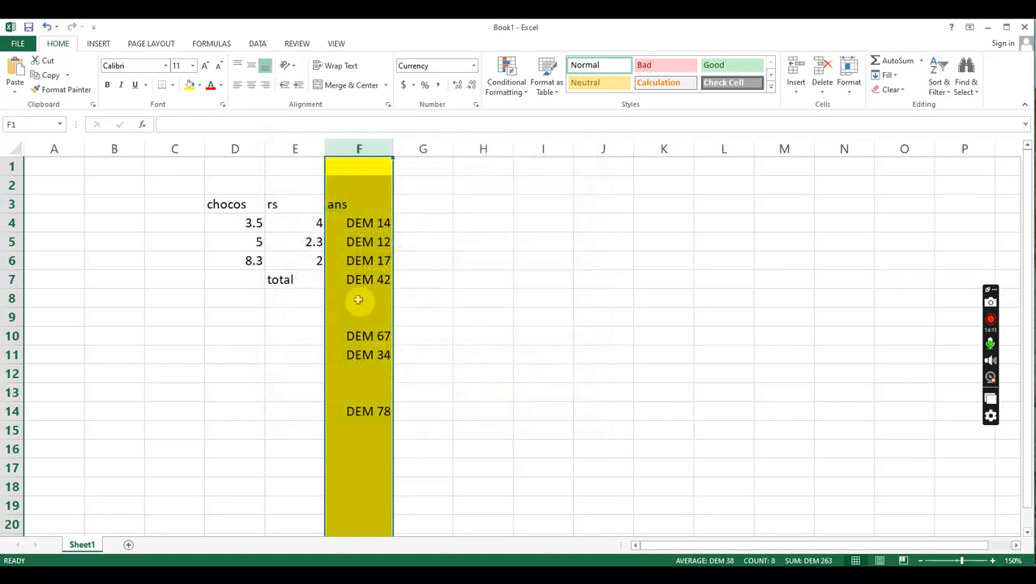
left_click(383, 309)
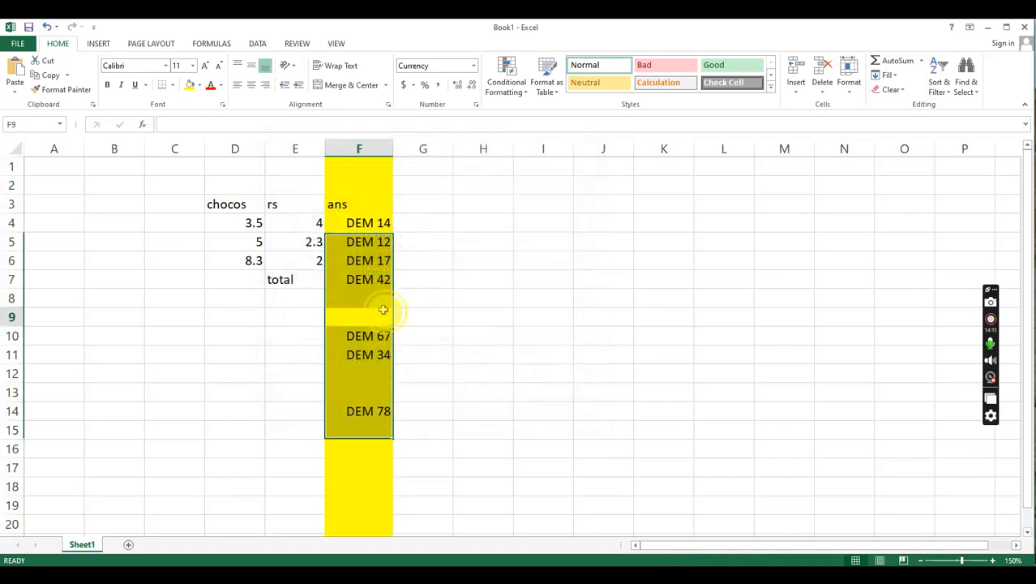
- Compare the chocos quantities and rs prices in rows 4 to 6 with their products in column F
left_click(245, 243)
left_click(306, 243)
left_click(367, 243)
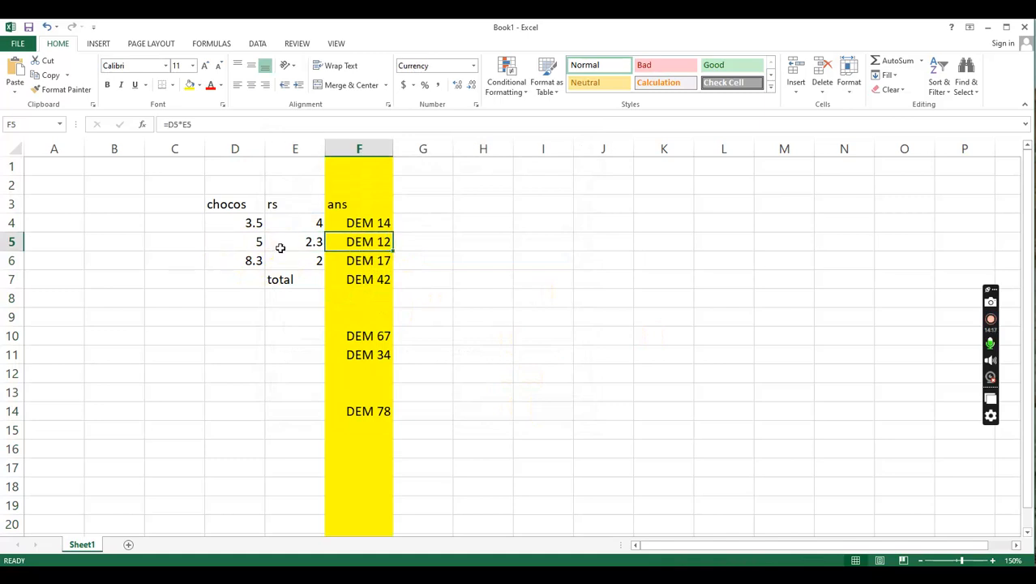
left_click(239, 224)
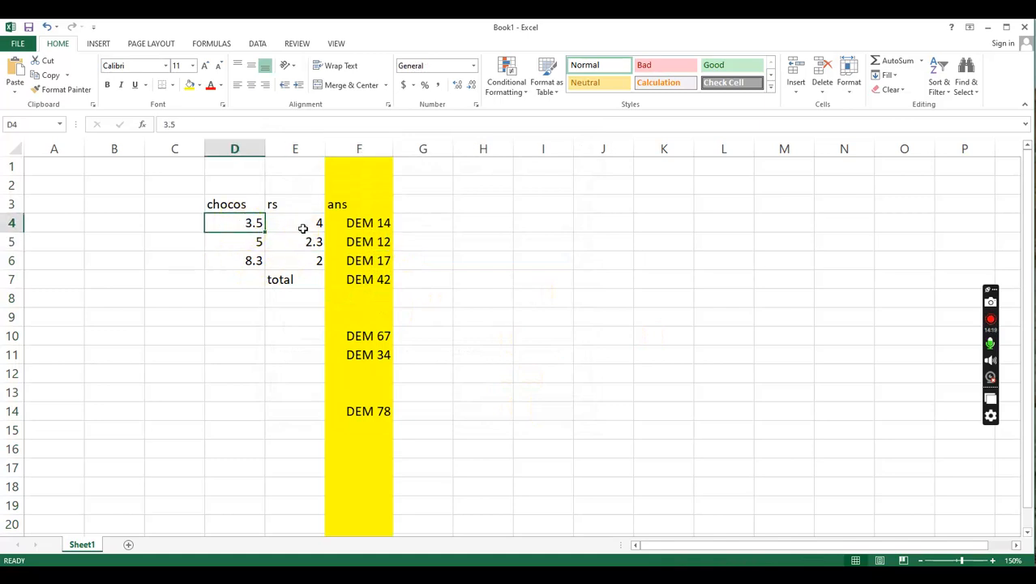
left_click(302, 226)
left_click(240, 279)
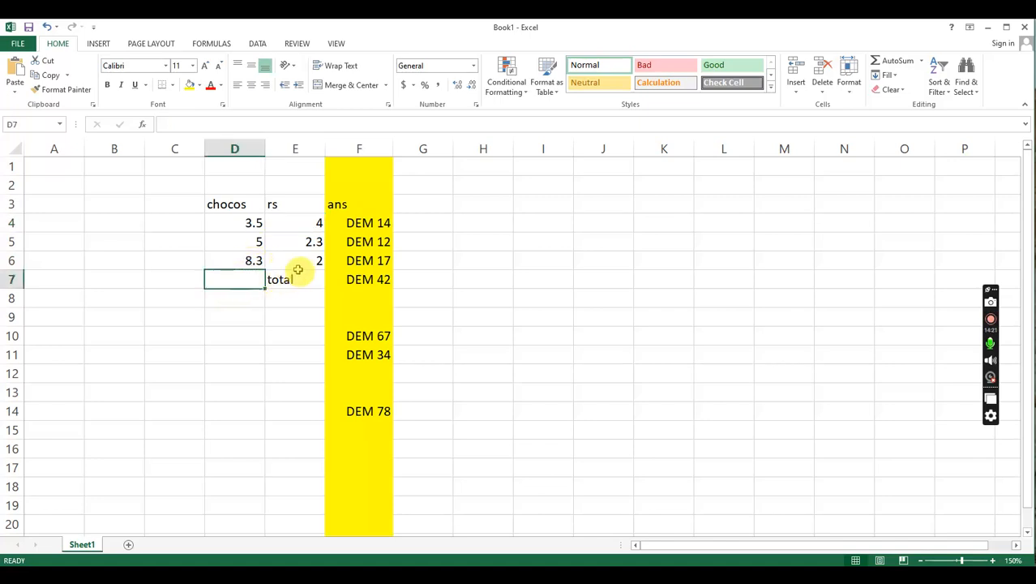
left_click(301, 260)
left_click(246, 262)
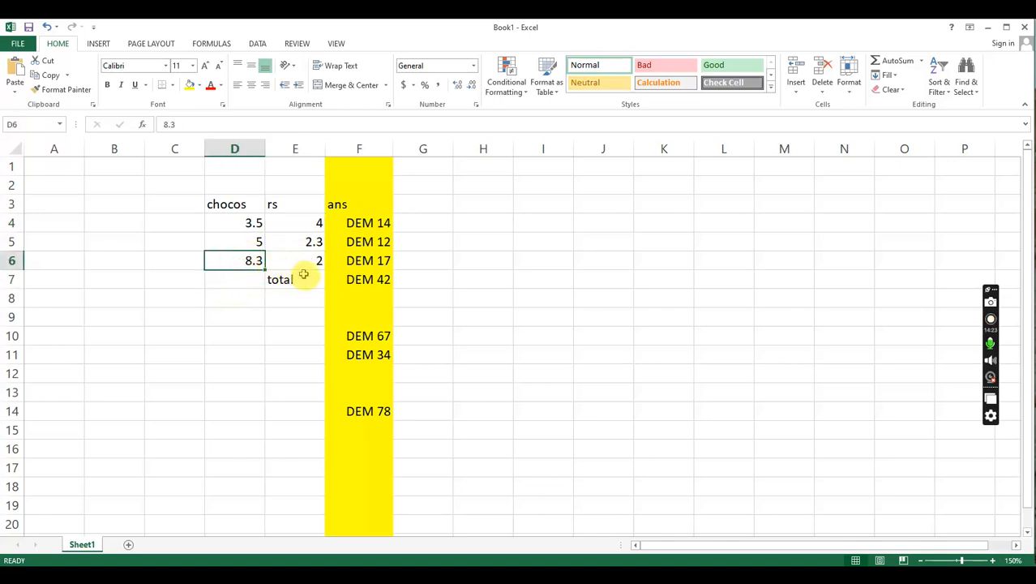
left_click(375, 263)
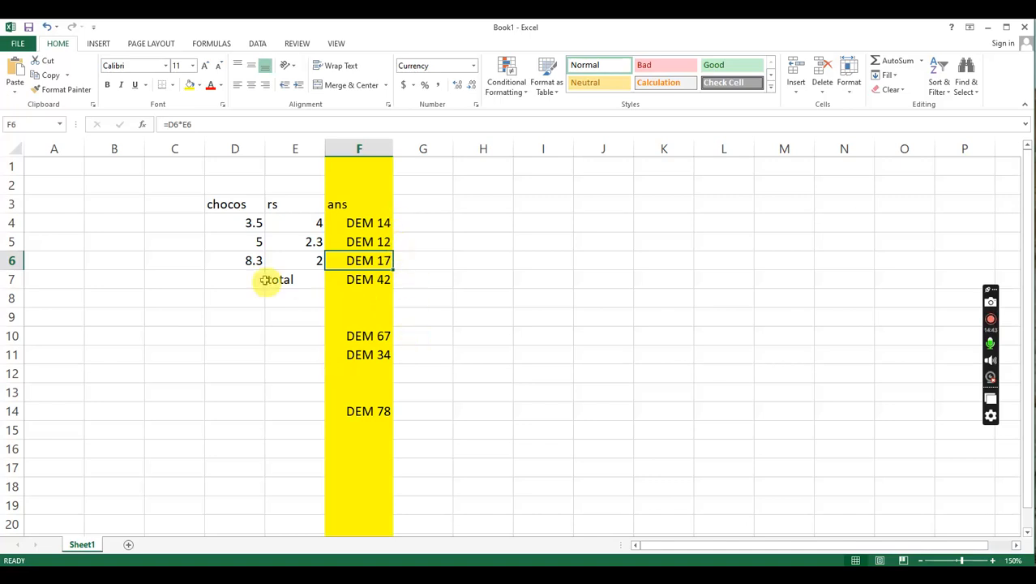
left_click(257, 244)
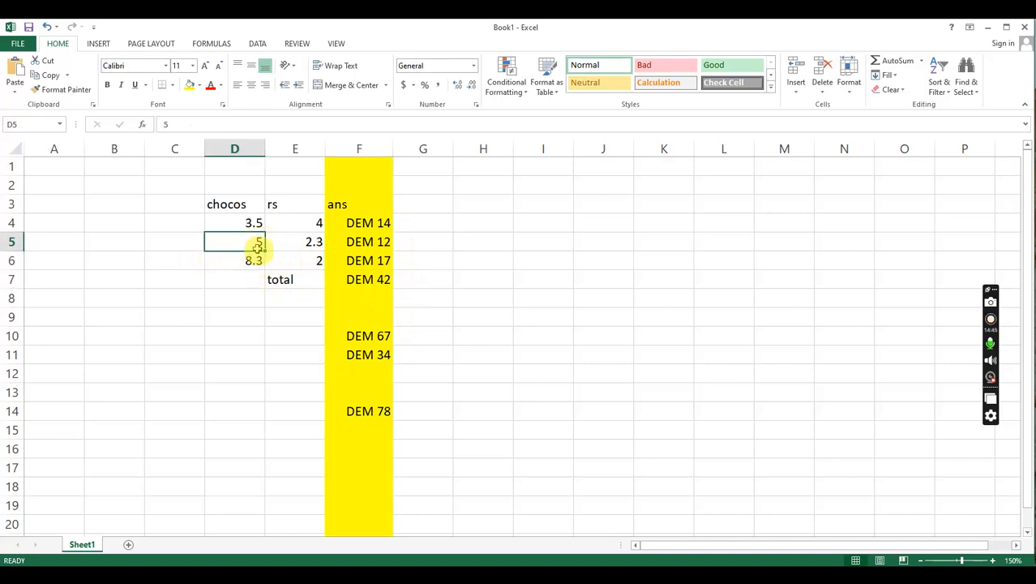
left_click(300, 246)
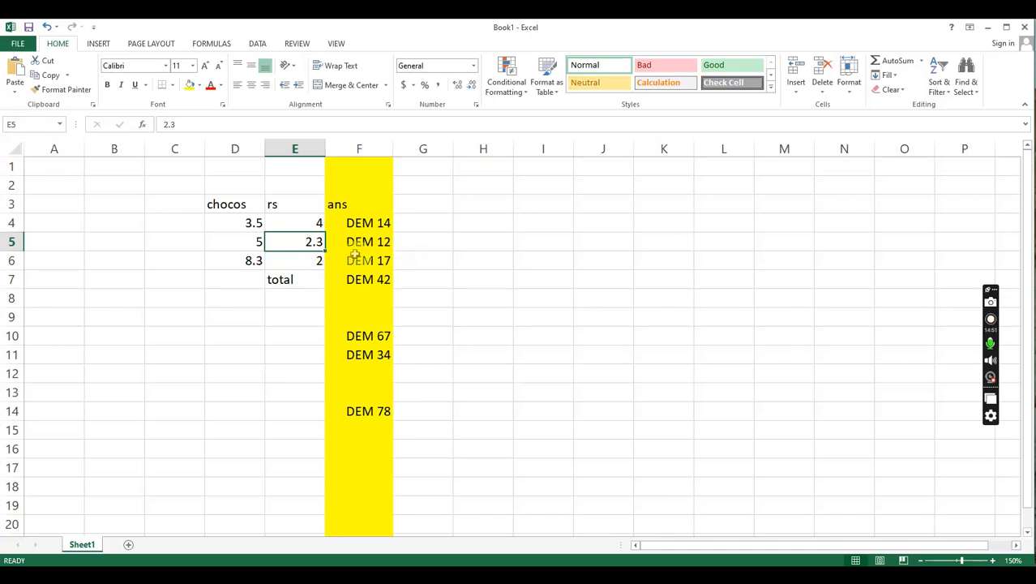
- Open the cell formatting for column F and set the currency decimal places to 2
left_click(364, 150)
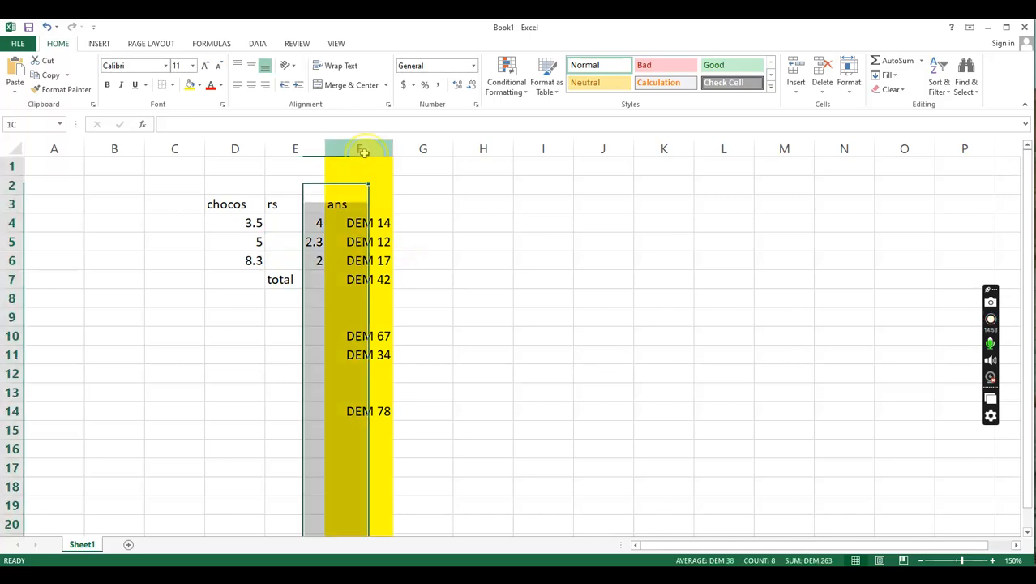
right_click(364, 152)
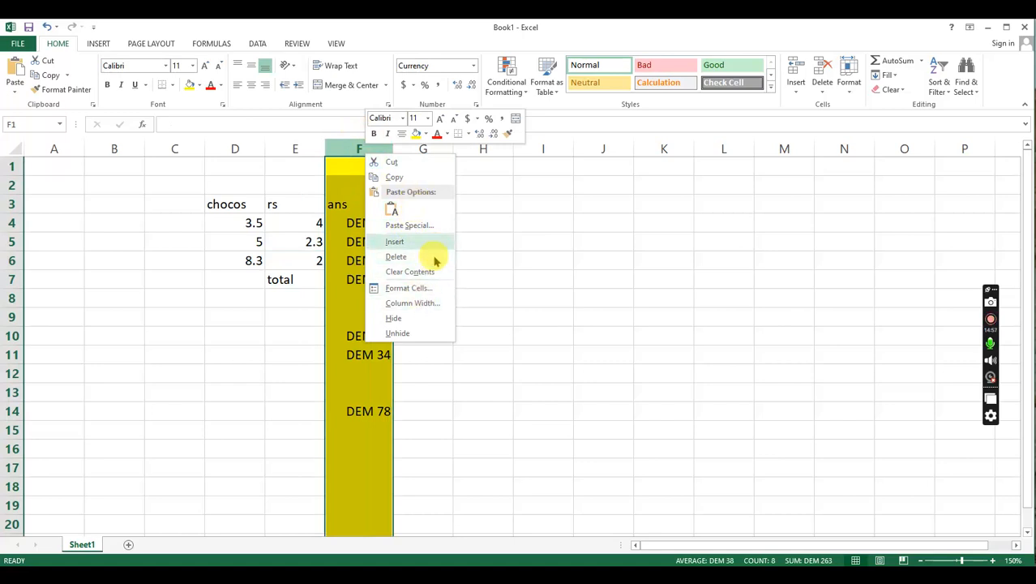
left_click(425, 288)
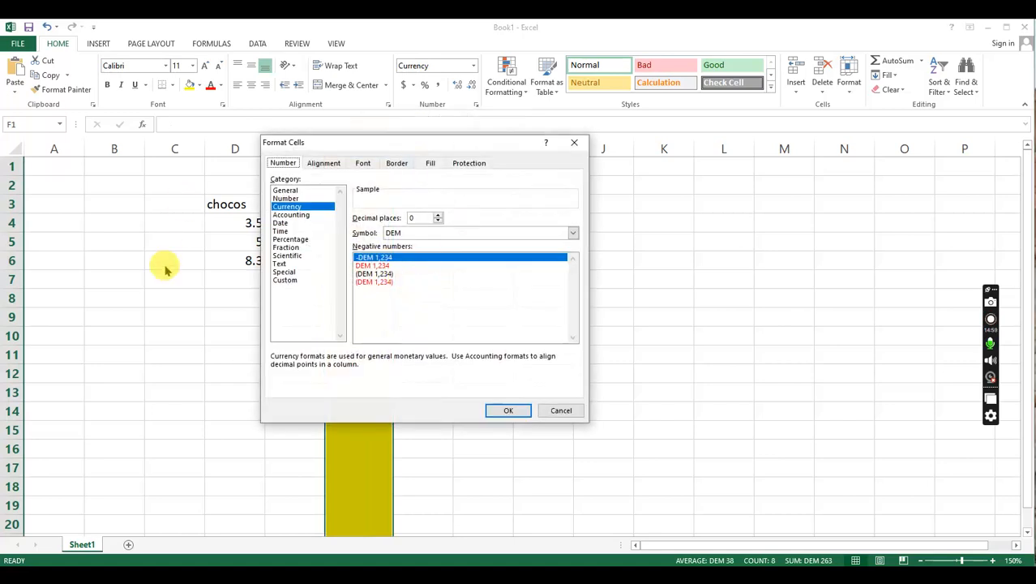
left_click(439, 216)
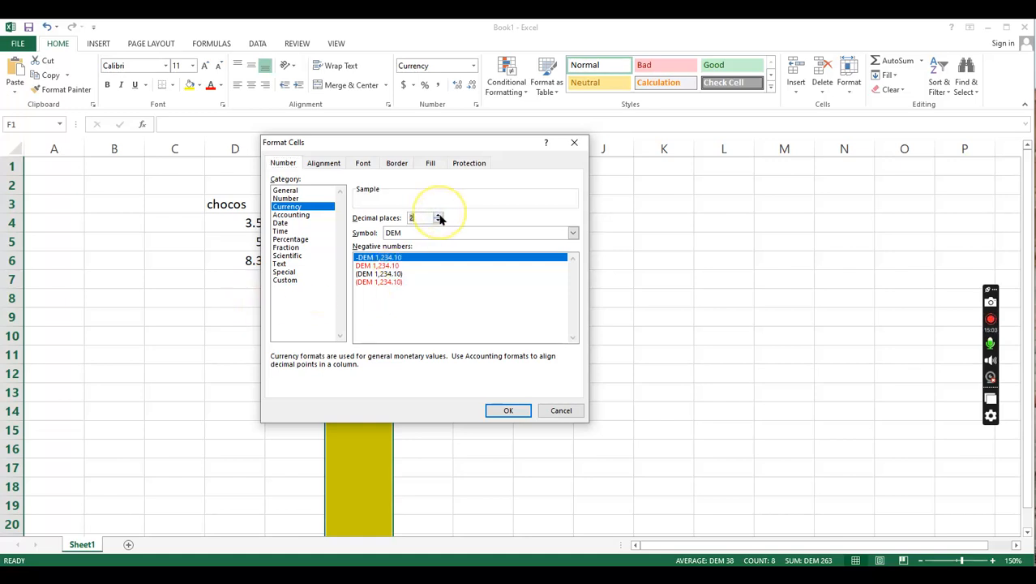
- Choose ₹ English (India) as the currency symbol for column F
left_click(574, 235)
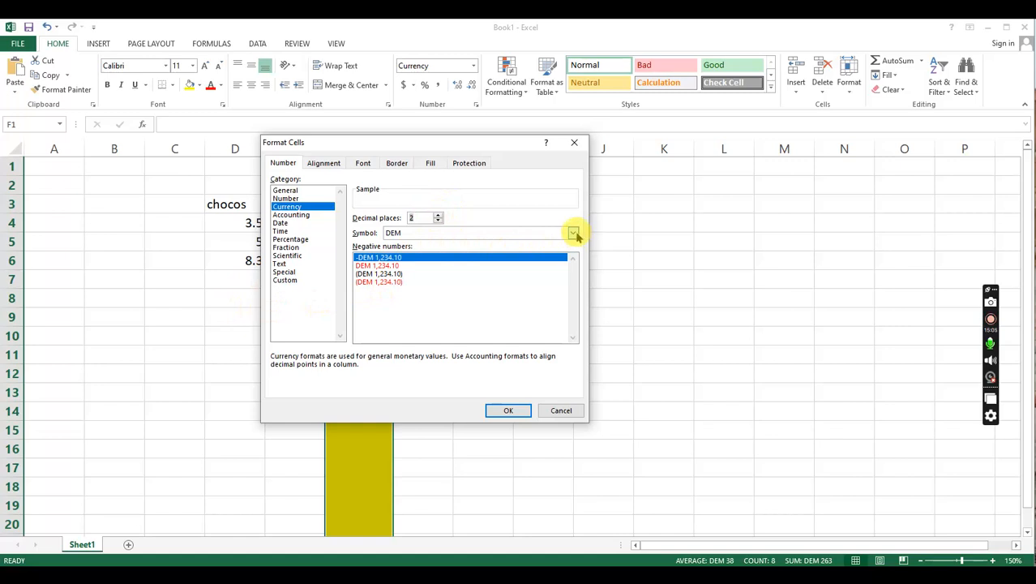
scroll(479, 283, "up", 1)
scroll(478, 283, "down", 1)
scroll(479, 282, "down", 3)
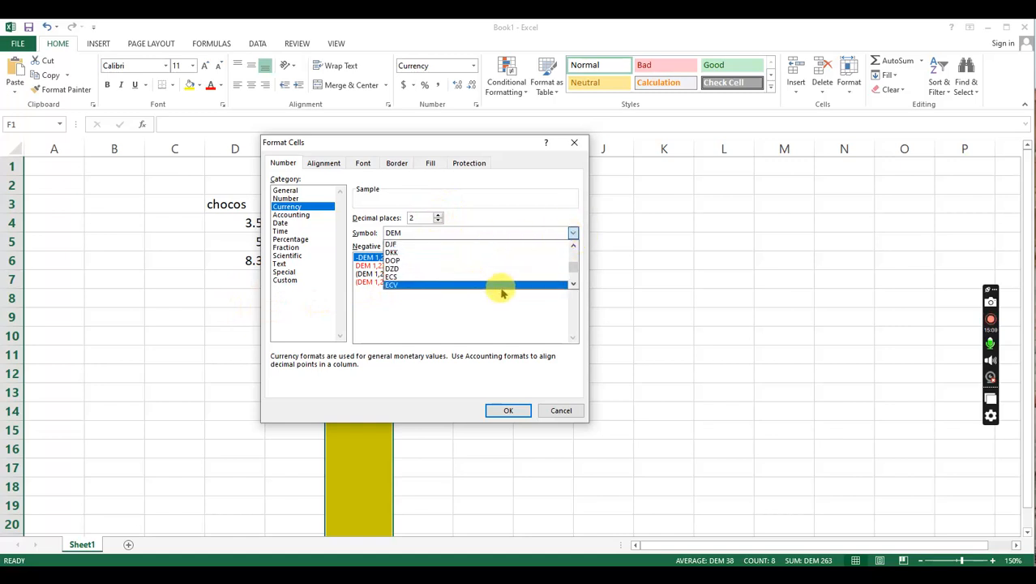
scroll(501, 294, "down", 6)
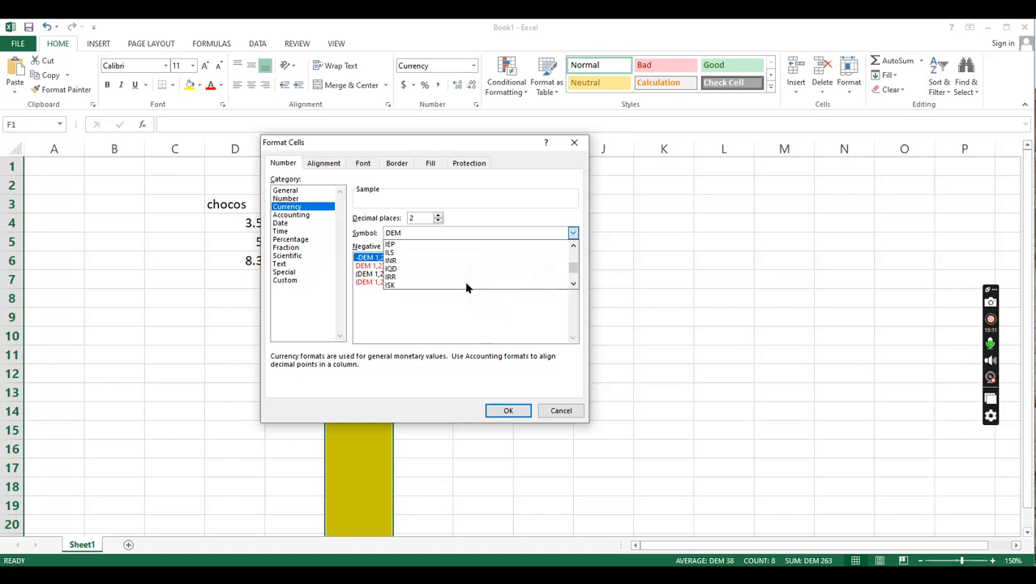
scroll(468, 288, "down", 8)
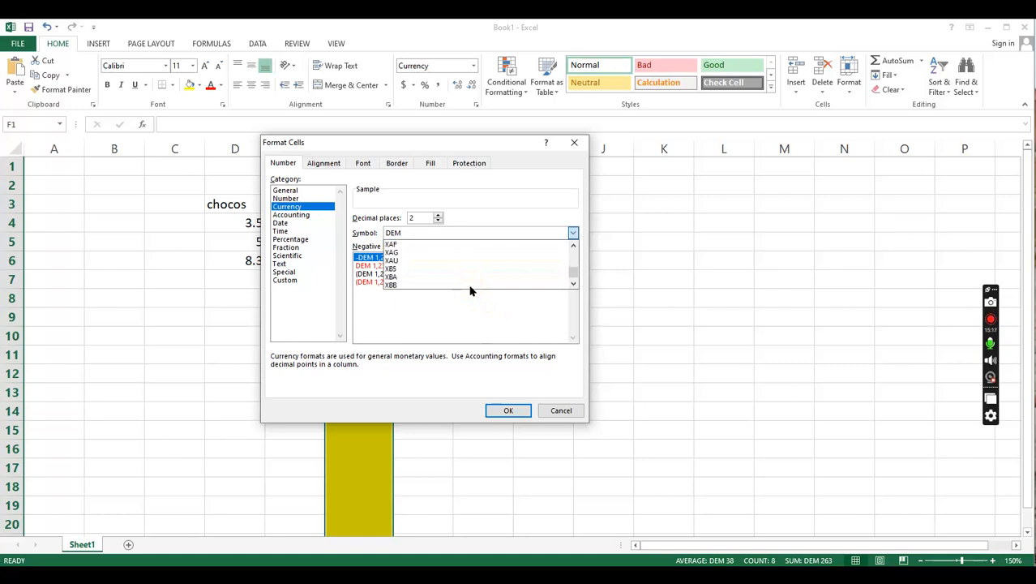
scroll(470, 289, "up", 8)
scroll(469, 286, "up", 6)
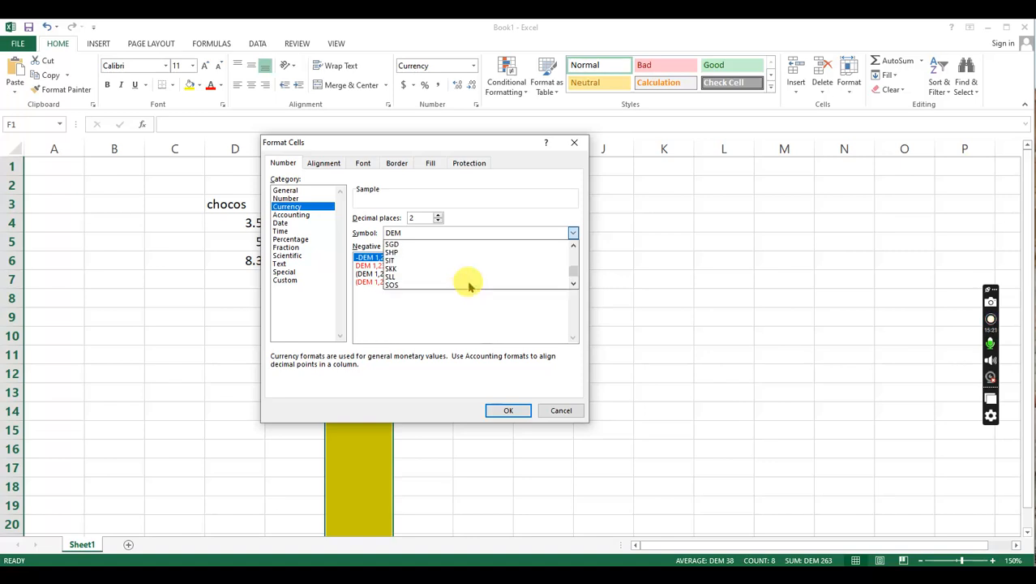
left_click_drag(575, 270, 574, 265)
left_click(574, 268)
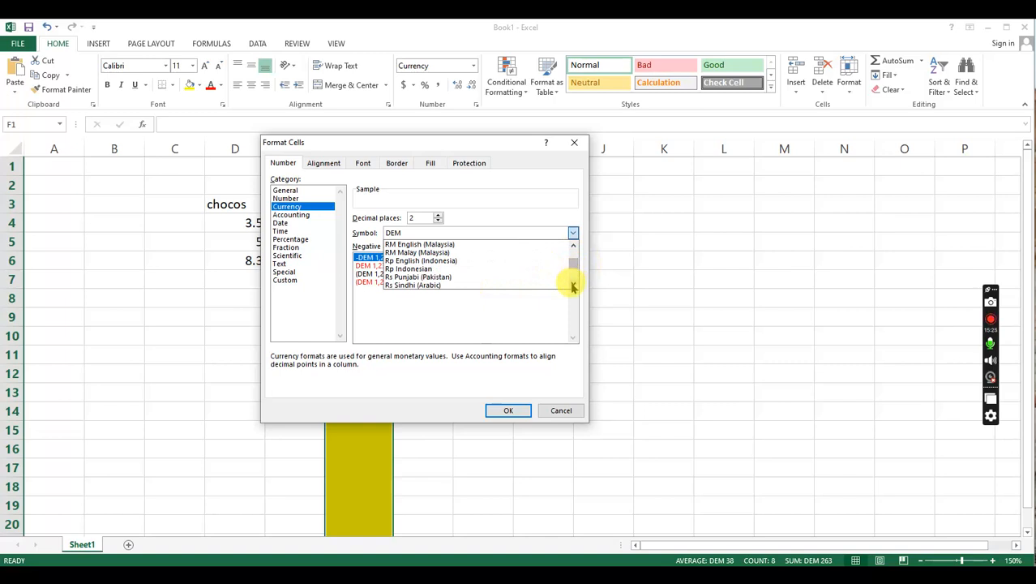
left_click(574, 247)
left_click(574, 246)
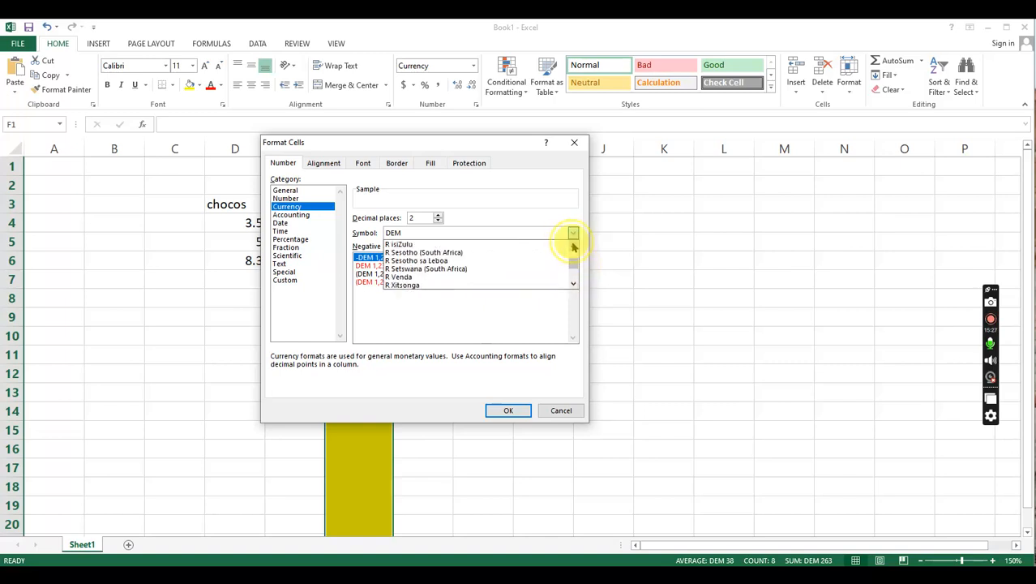
left_click(575, 246)
left_click(574, 247)
left_click(575, 247)
left_click(574, 247)
left_click(574, 247)
left_click(575, 246)
left_click(574, 246)
left_click(574, 247)
left_click(575, 246)
left_click(574, 247)
left_click(575, 246)
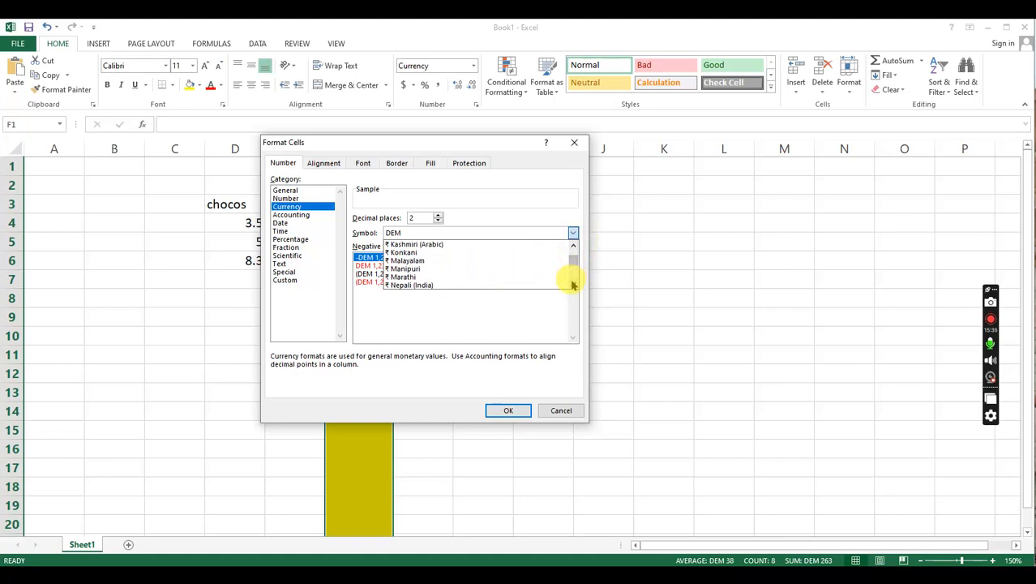
left_click(574, 246)
left_click(574, 246)
left_click(573, 245)
left_click(573, 245)
left_click(574, 246)
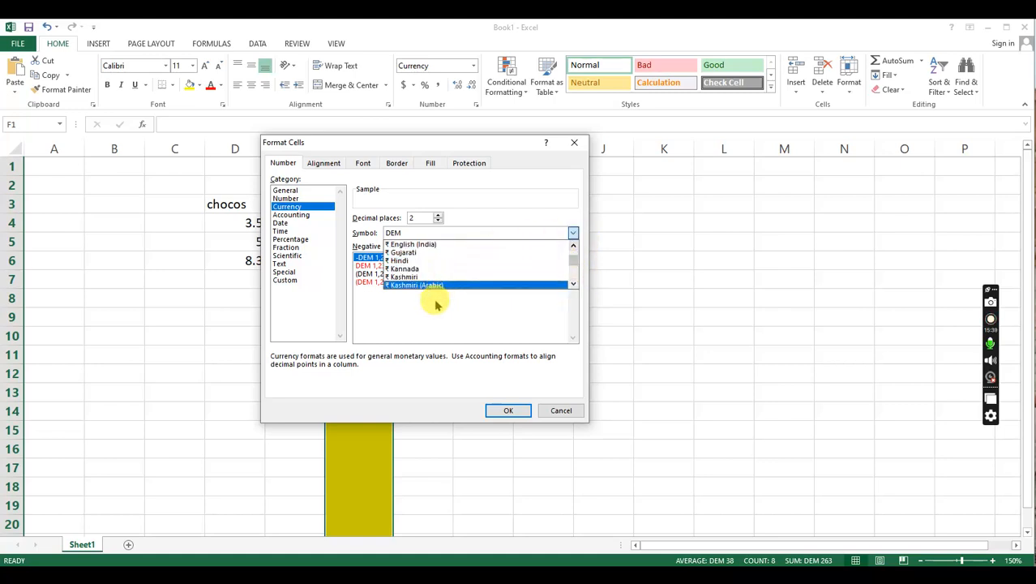
left_click(423, 245)
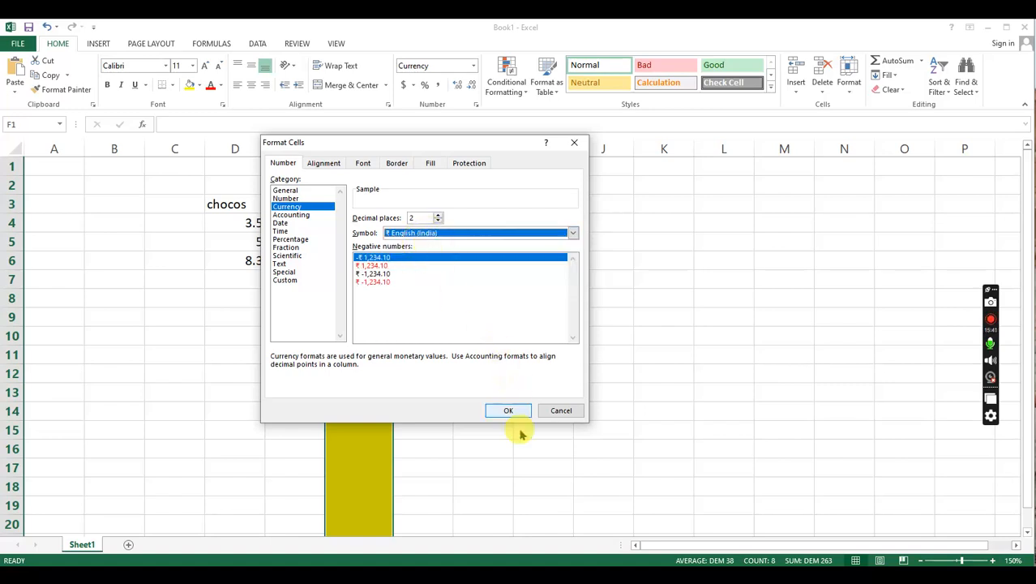
- Review the options of the Accounting, Date and Number format categories, and return to the Currency category
left_click(306, 305)
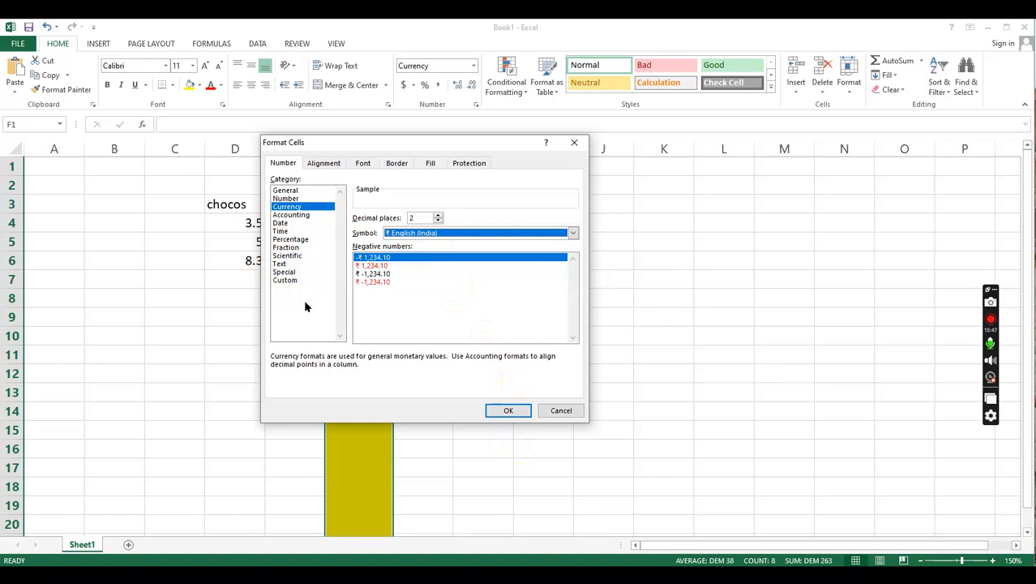
left_click(304, 231)
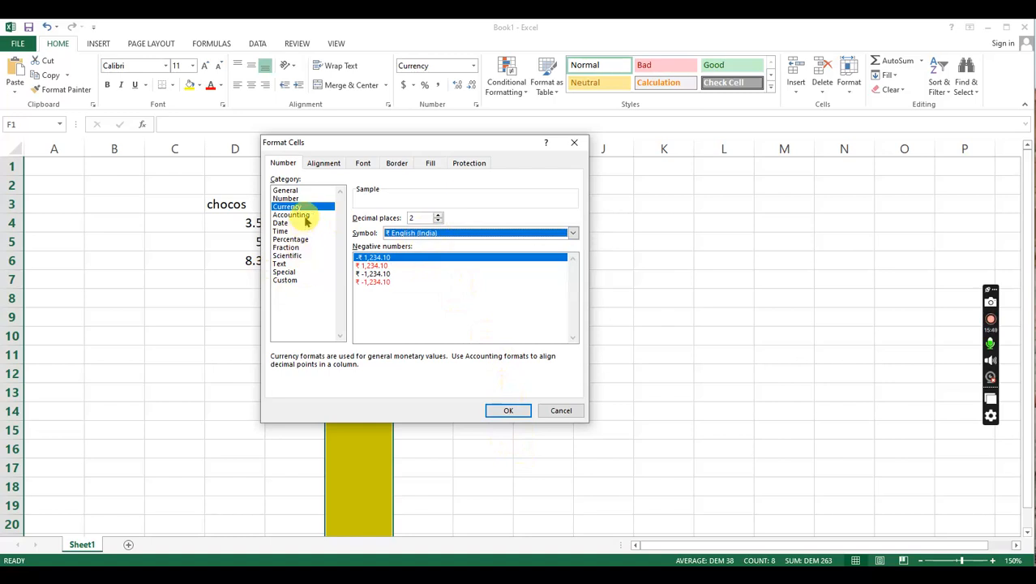
left_click(305, 218)
left_click(292, 216)
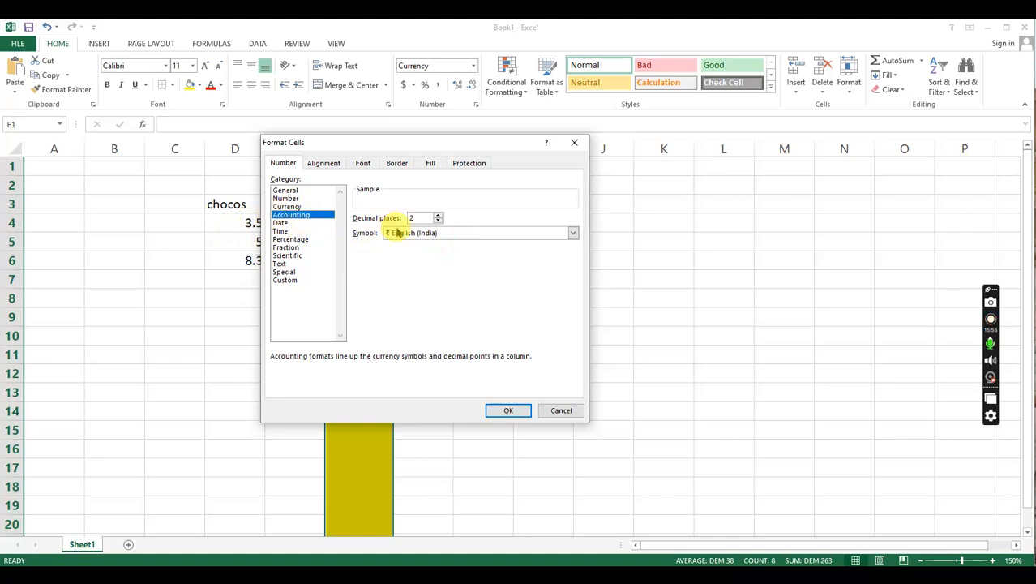
left_click(573, 233)
left_click(575, 234)
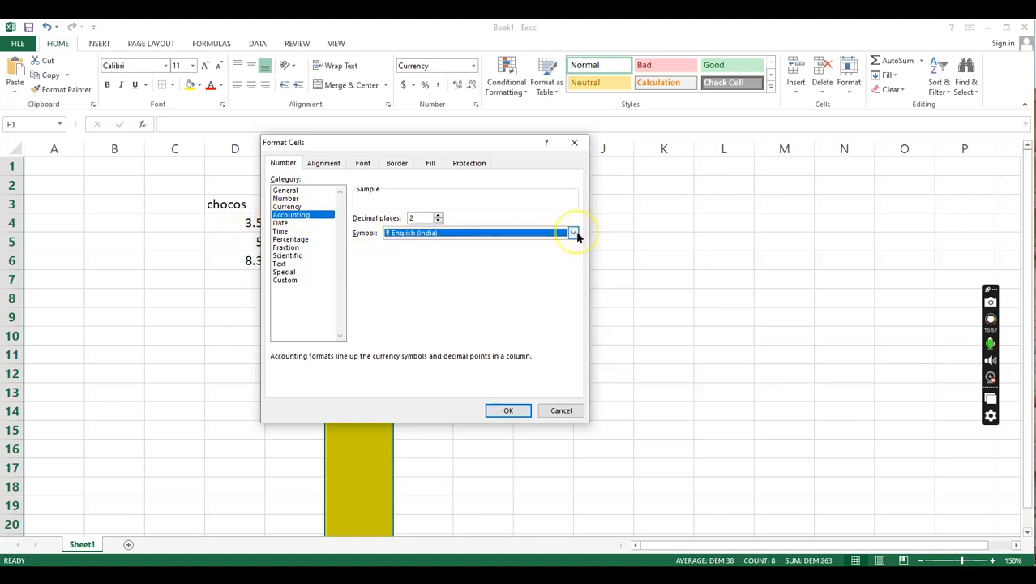
left_click(281, 224)
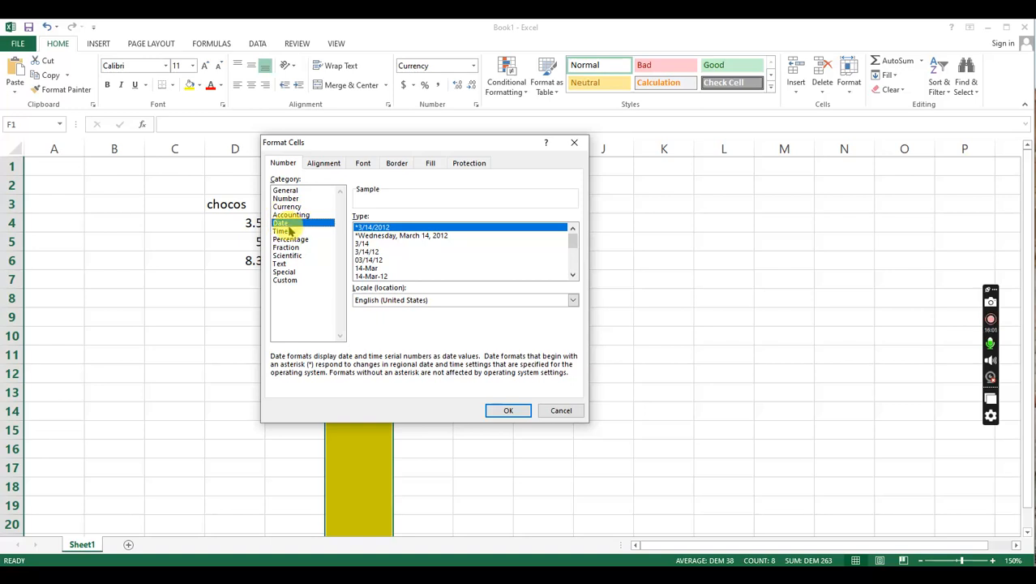
left_click(291, 215)
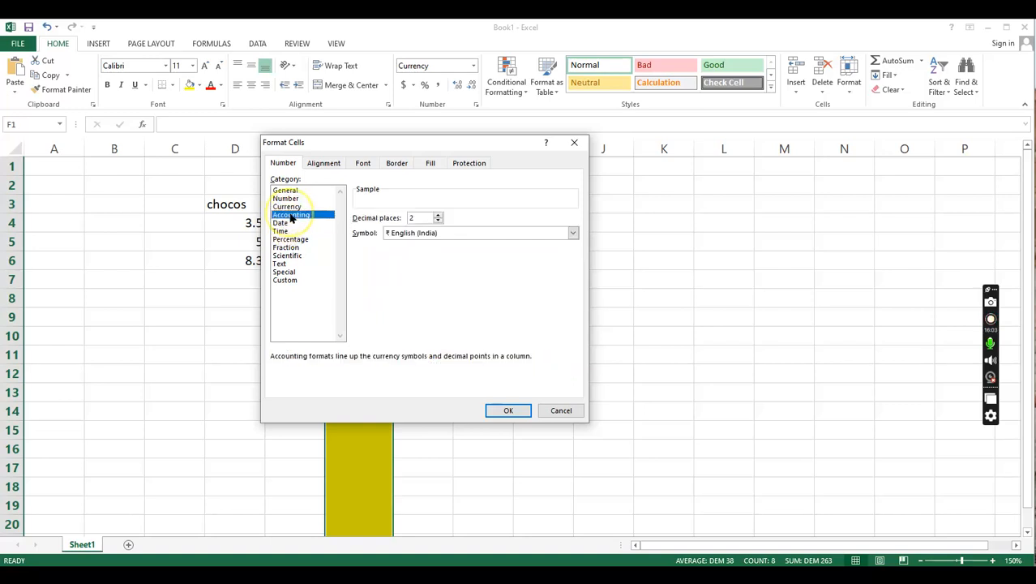
left_click(292, 207)
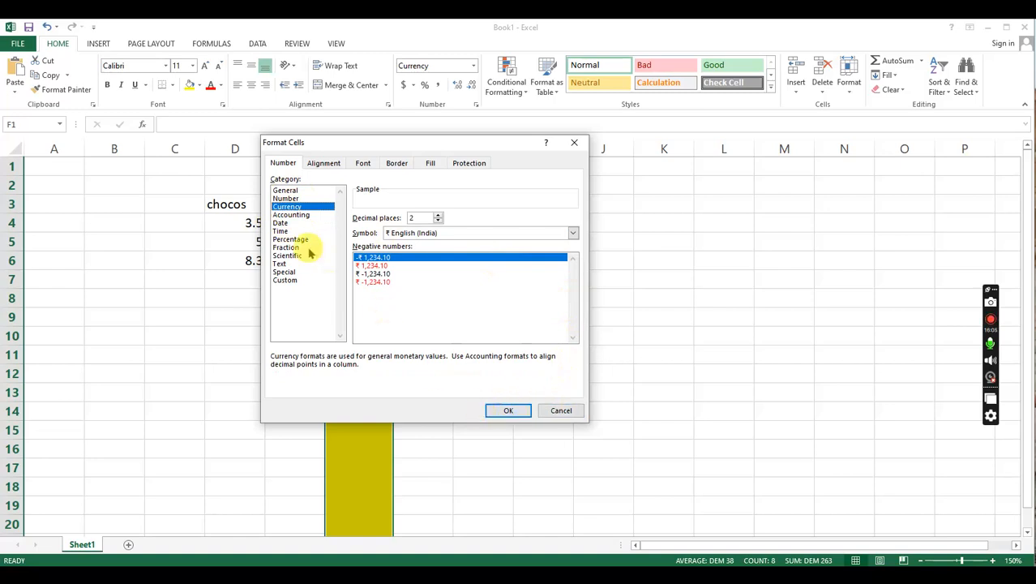
left_click(305, 198)
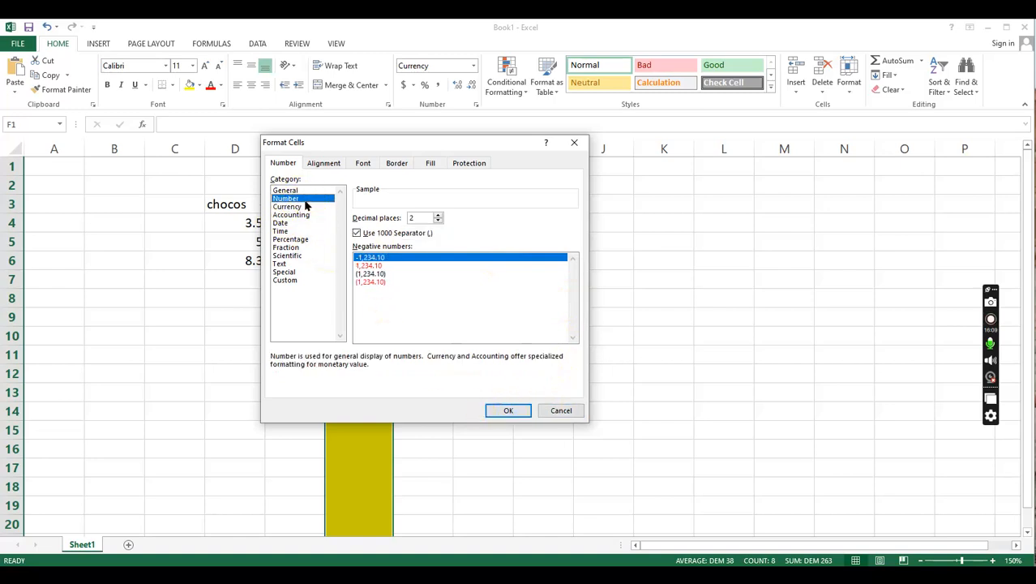
left_click(305, 206)
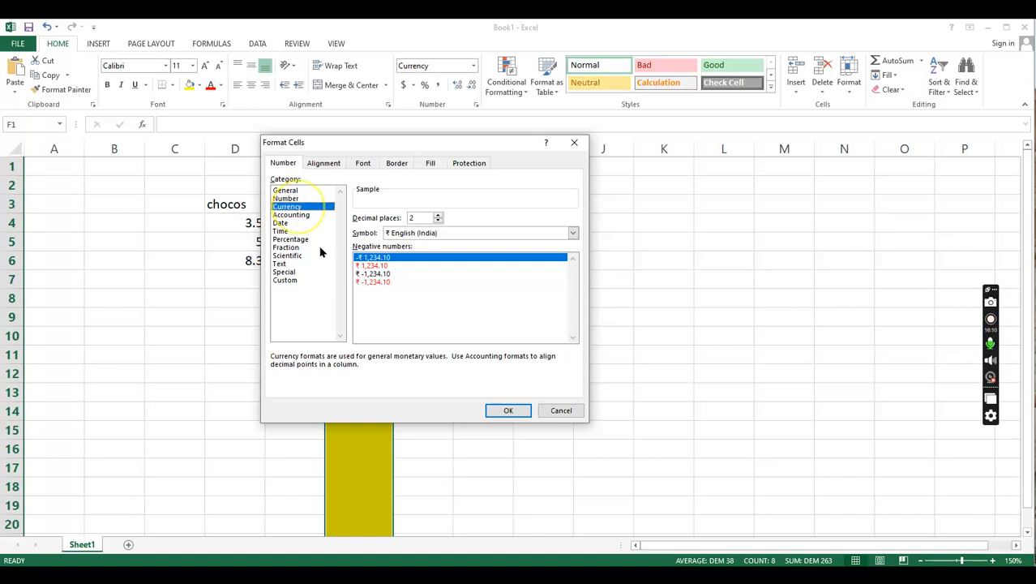
- Apply the ₹ English (India) currency format with 2 decimal places to column F
left_click(508, 411)
left_click(423, 220)
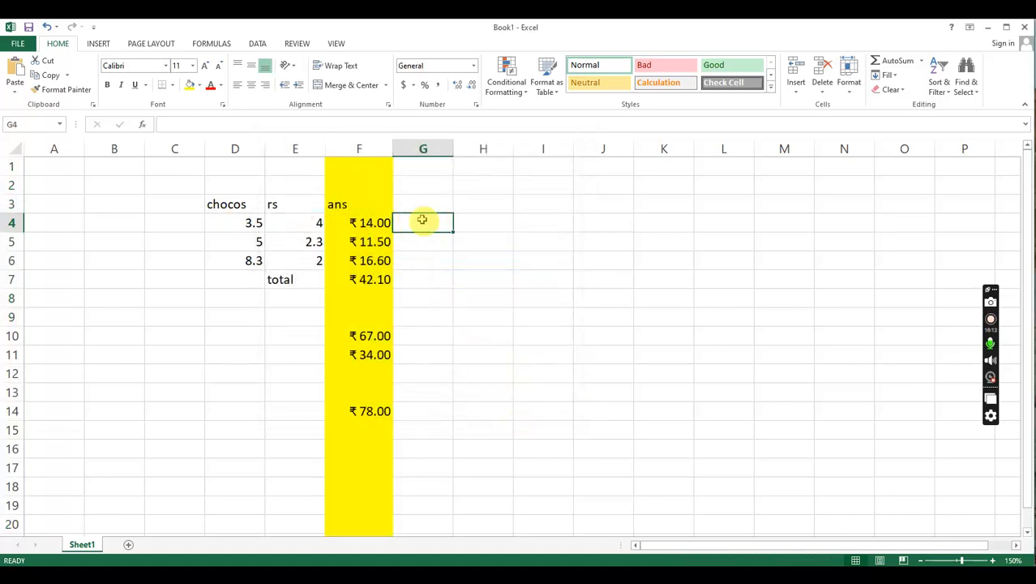
left_click(437, 147)
left_click_drag(431, 241, 432, 305)
left_click_drag(429, 206, 430, 233)
left_click(431, 261)
left_click(430, 204)
left_click(430, 224)
- Format cell G3 as a Date of the long type *Wednesday, March 14, 2012
left_click(431, 204)
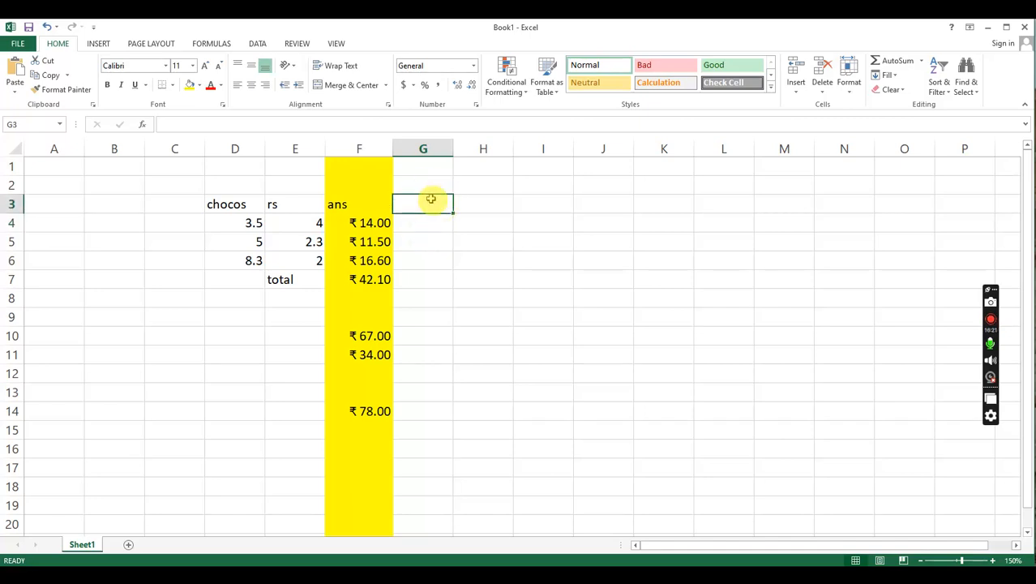
right_click(423, 205)
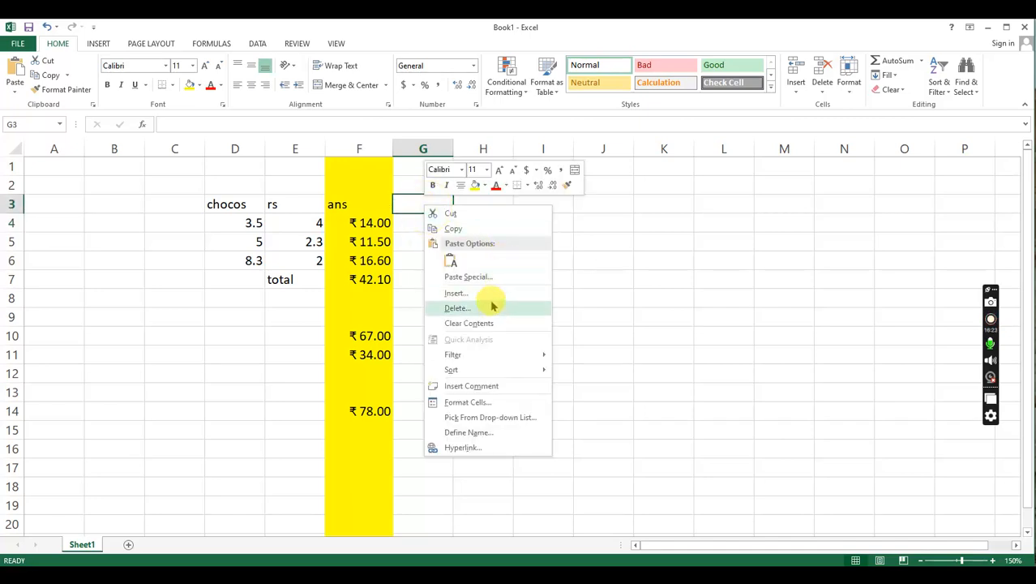
left_click(503, 405)
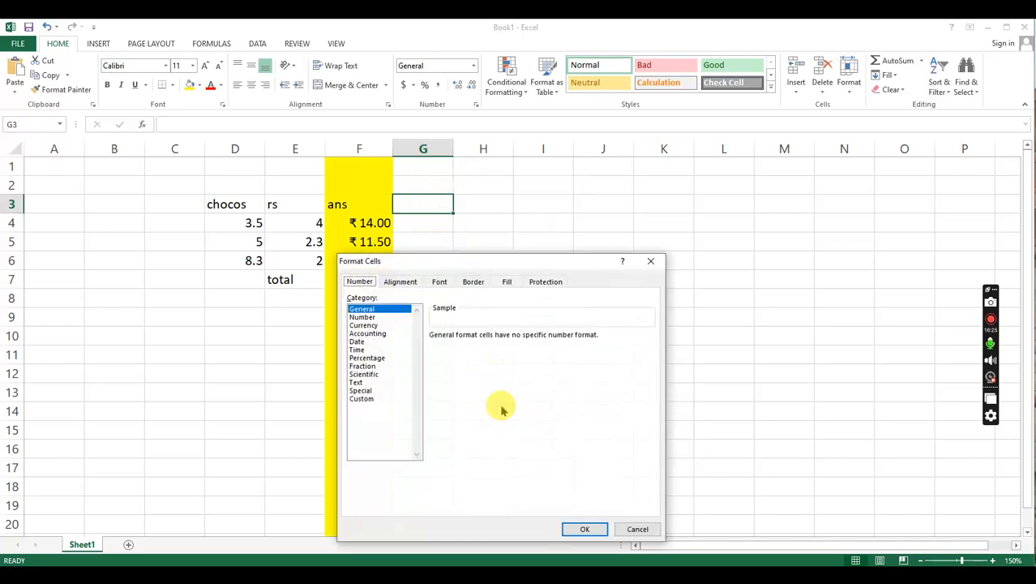
left_click(361, 343)
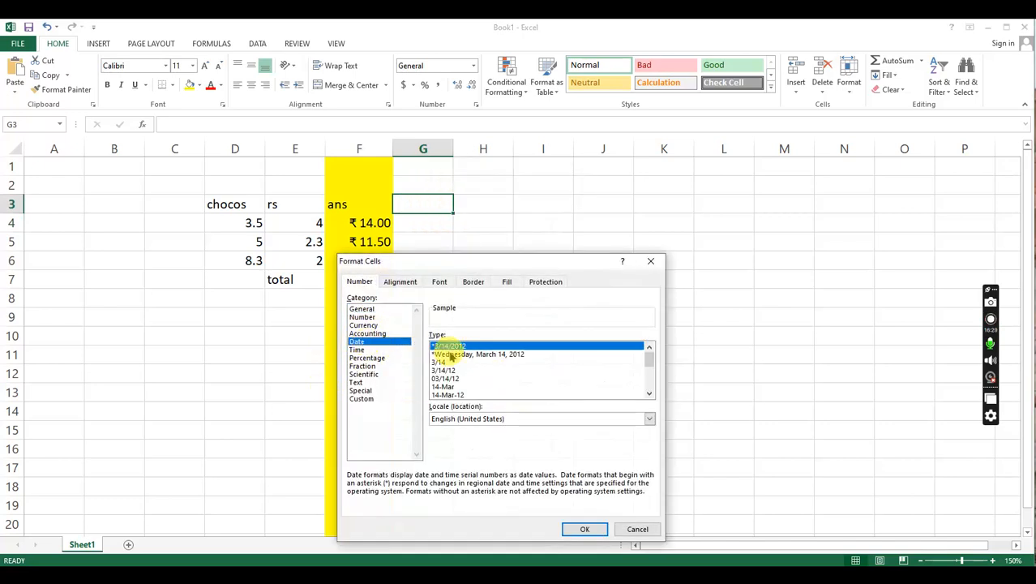
left_click(446, 354)
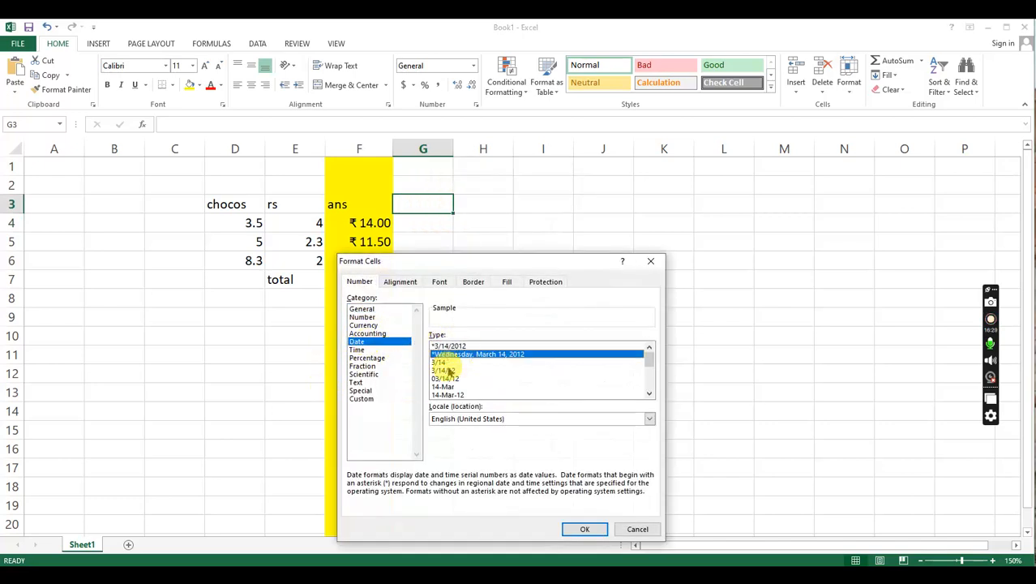
left_click(589, 529)
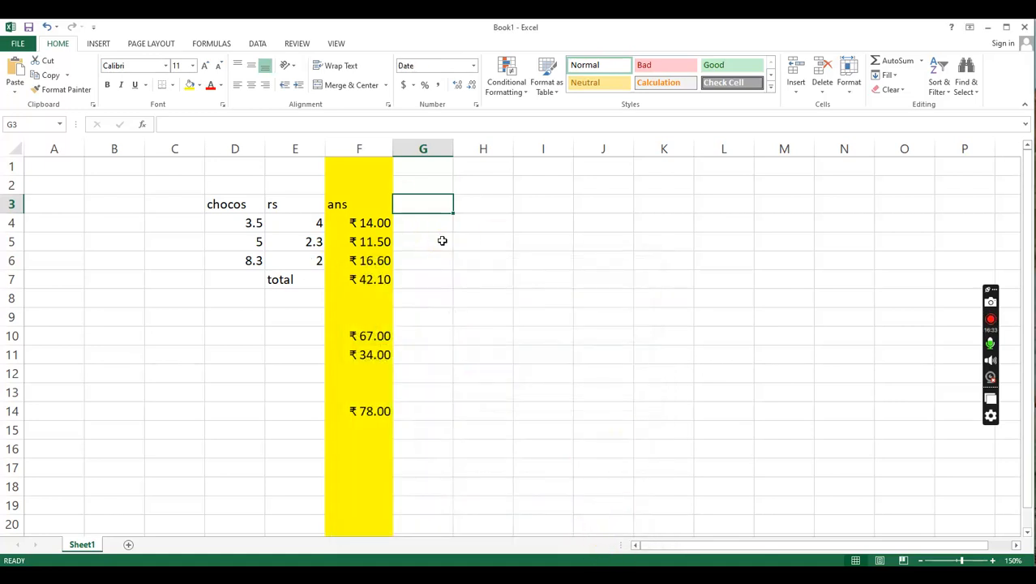
- Try to get a date in cell G3 with the formula =date
type("=")
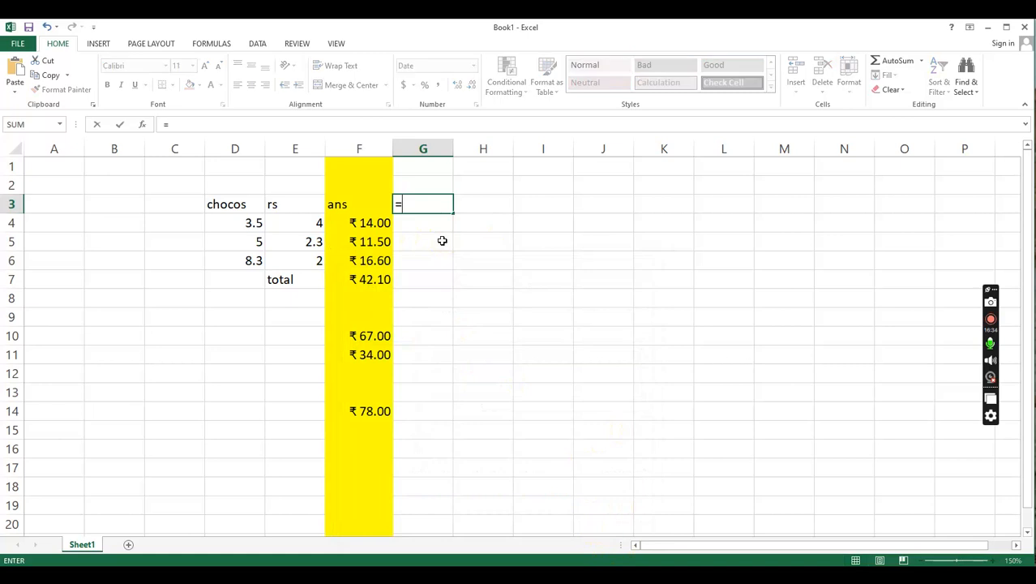
type("date")
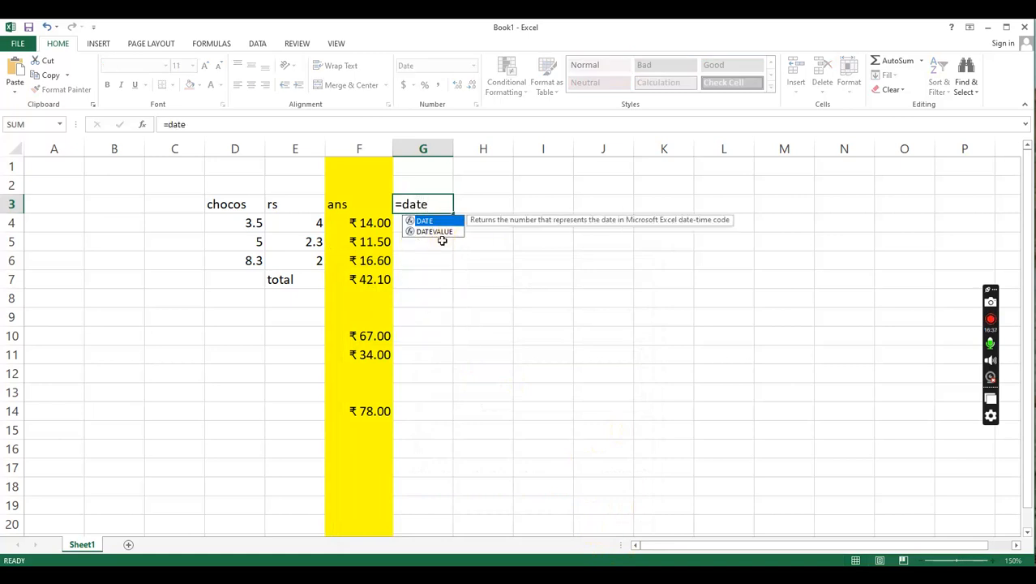
key("Return")
key("Up")
key("Up")
key("Down")
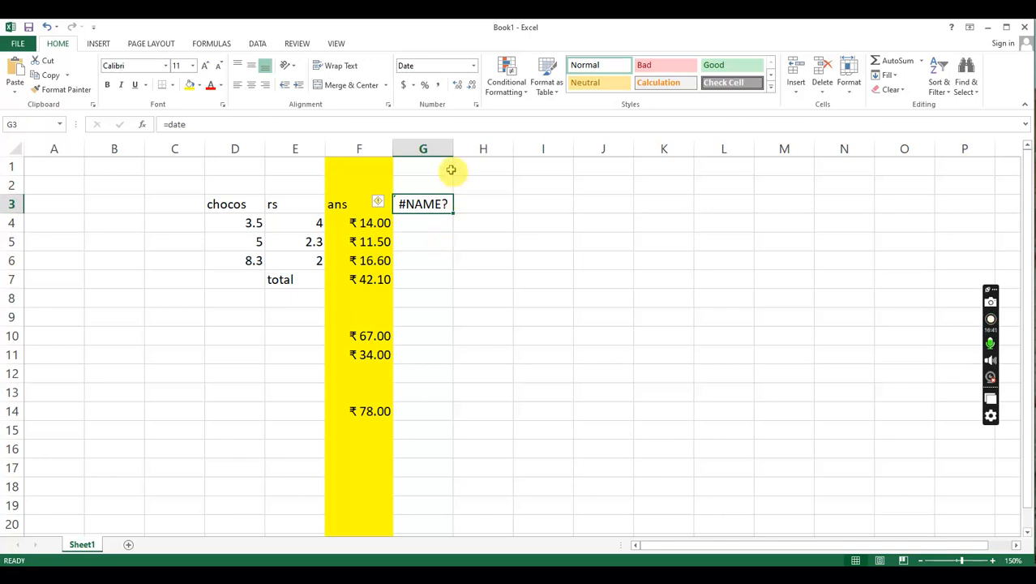
left_click(486, 212)
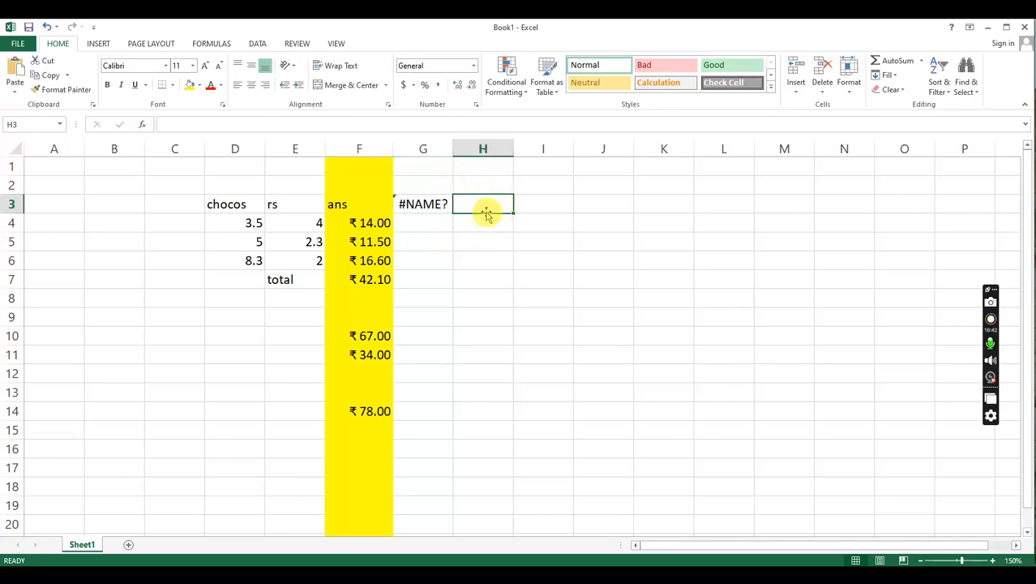
- Replace the content of cell G3 with 12august and fill the date series down to G6
left_click(428, 207)
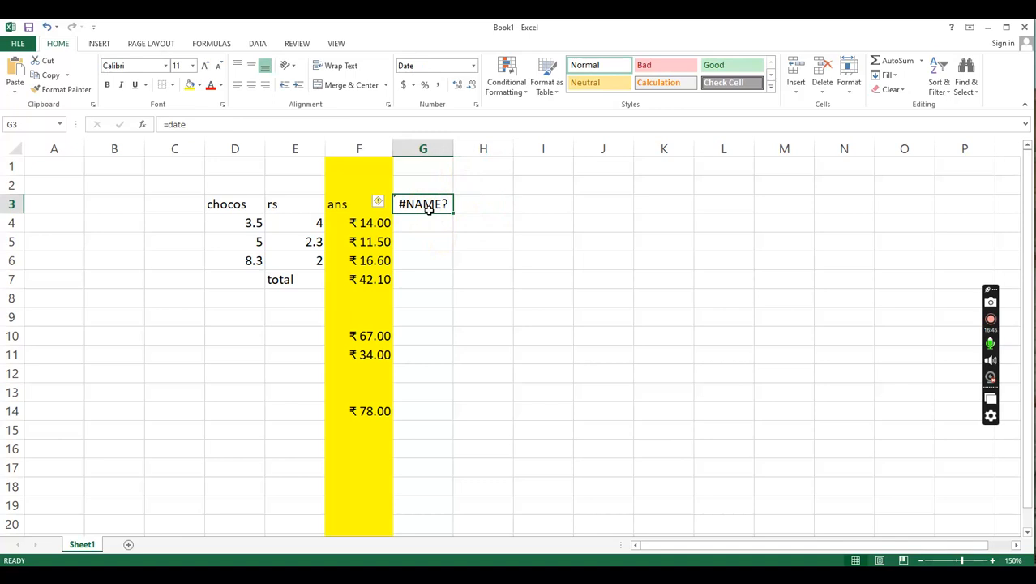
type("12august 2025")
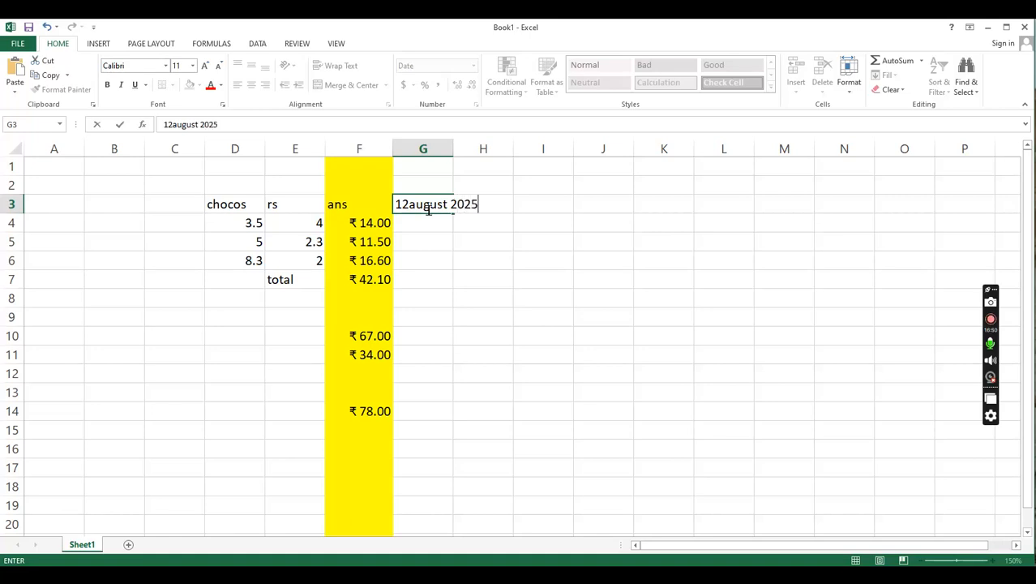
key("Return")
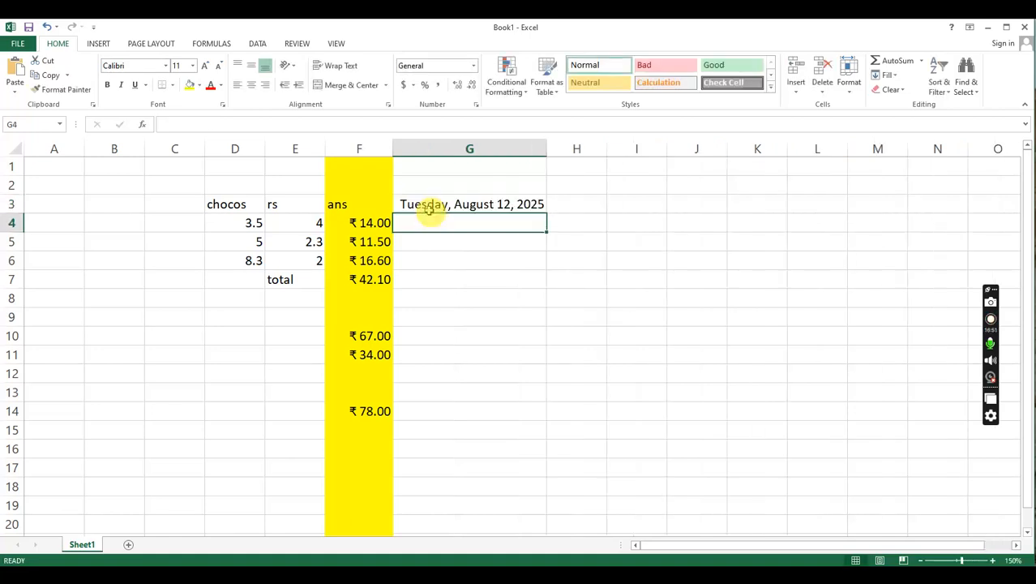
left_click(428, 208)
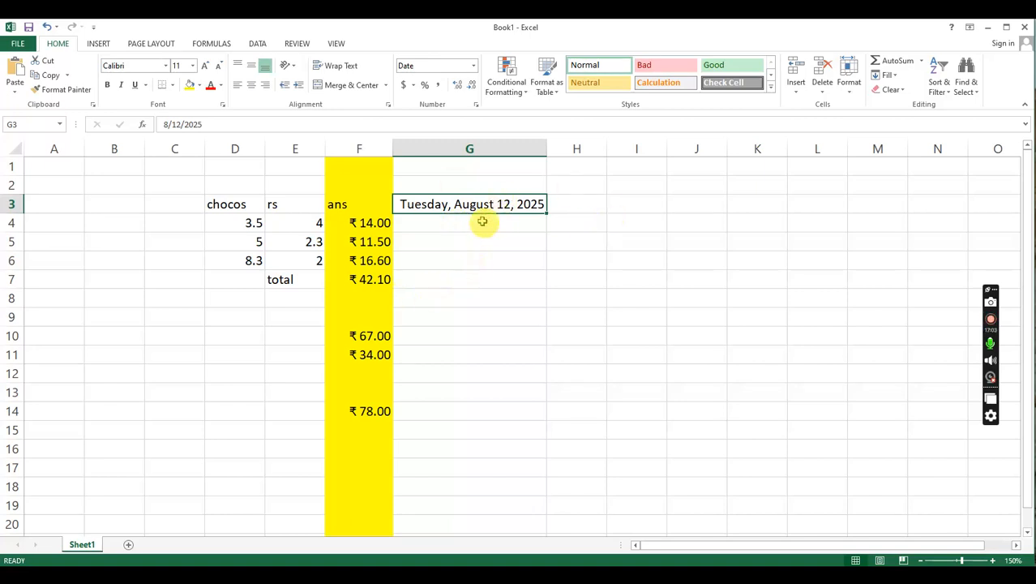
left_click_drag(547, 213, 547, 267)
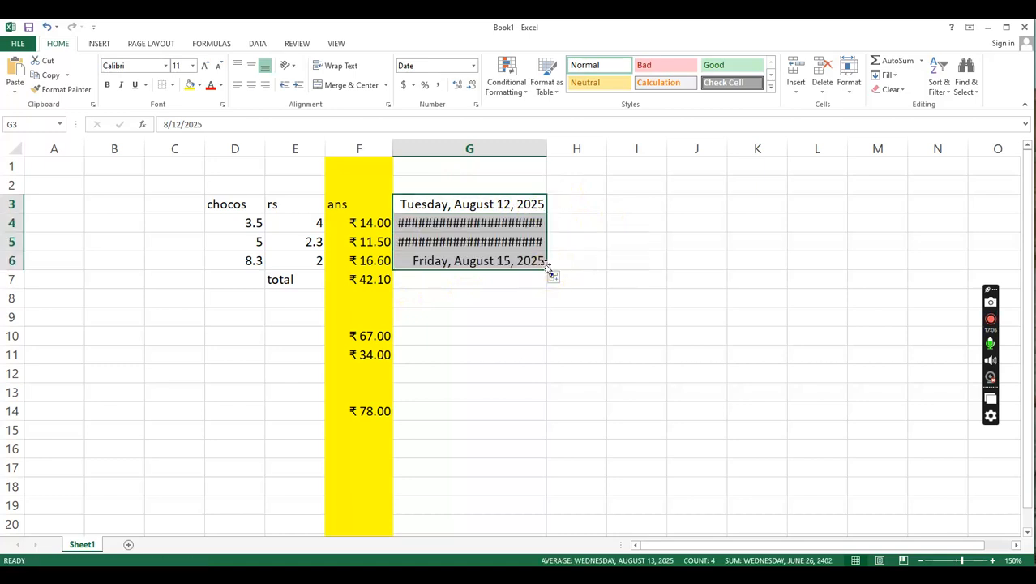
- Widen column G enough to show the full long dates in G3 to G6
left_click(463, 259)
left_click(478, 223)
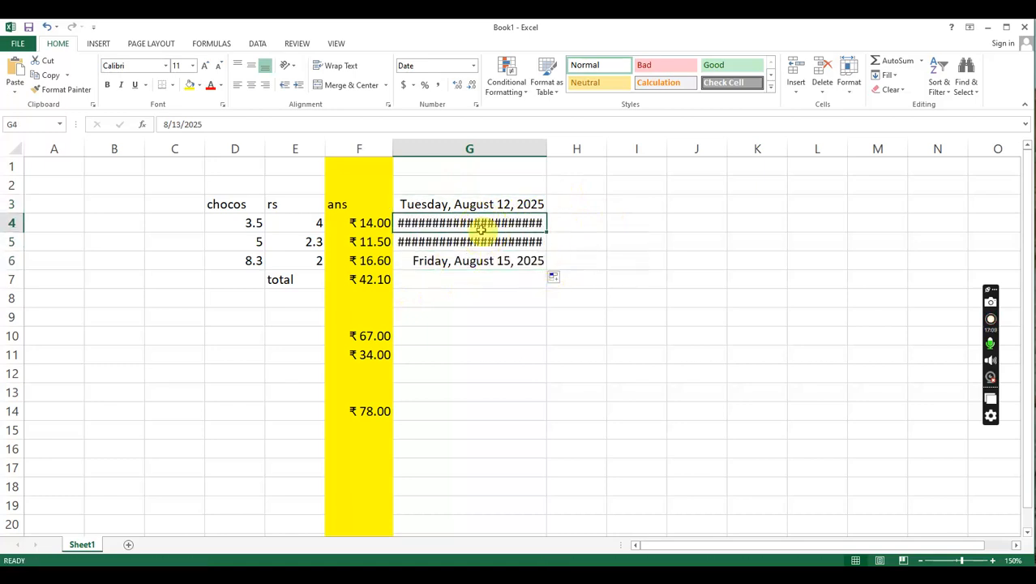
left_click_drag(491, 250, 493, 244)
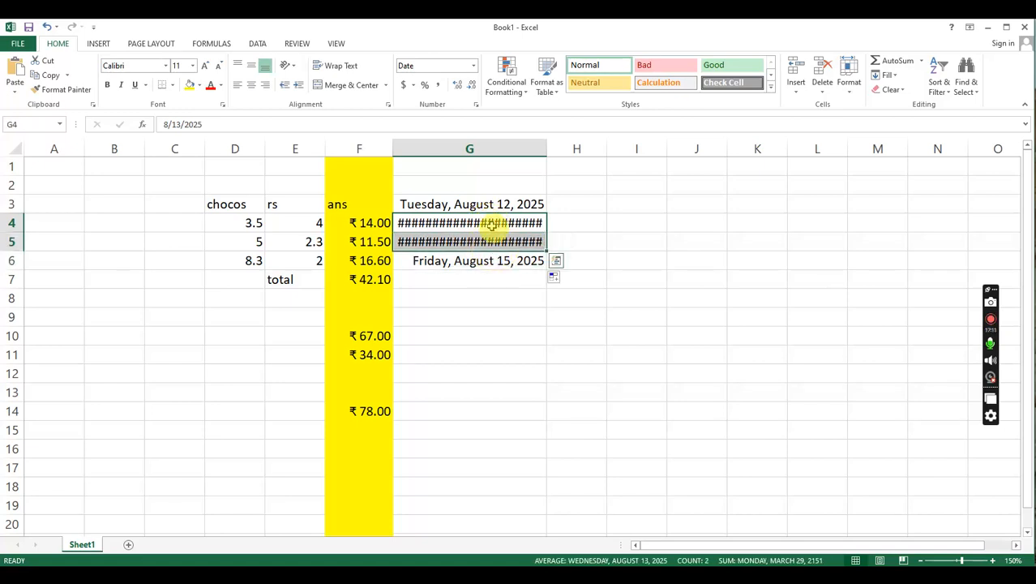
left_click(493, 225)
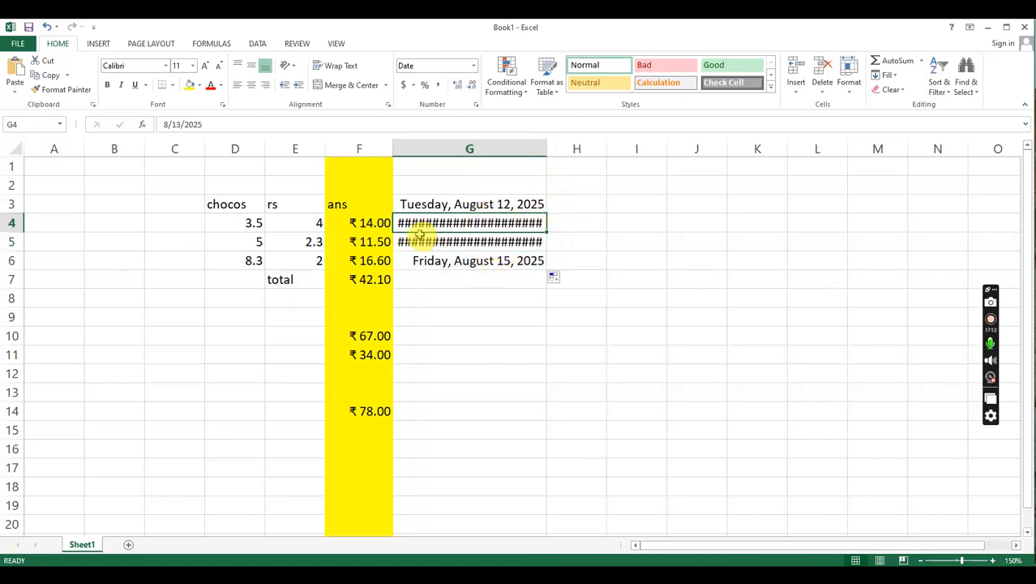
left_click_drag(548, 154, 571, 154)
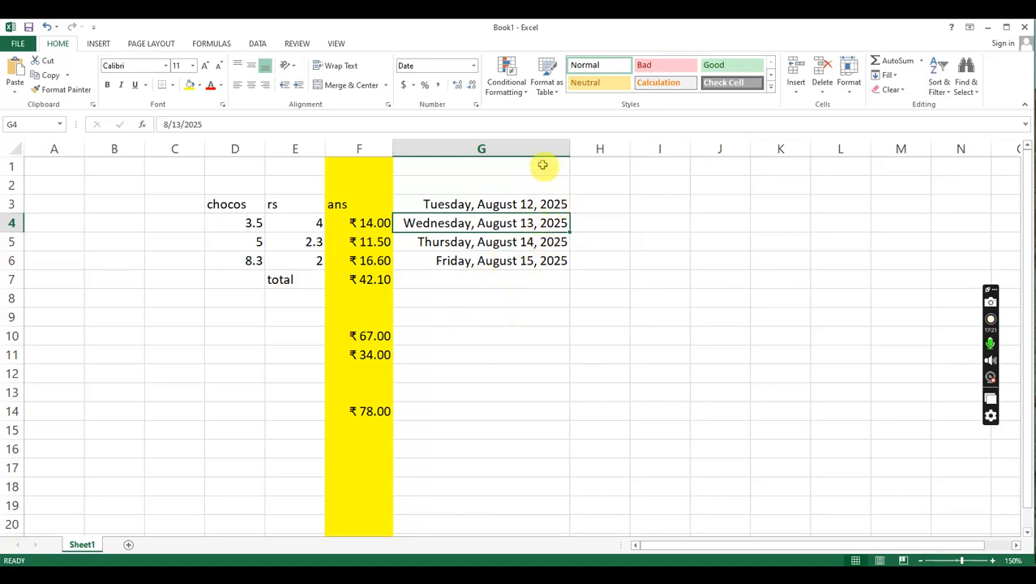
left_click_drag(569, 152, 500, 160)
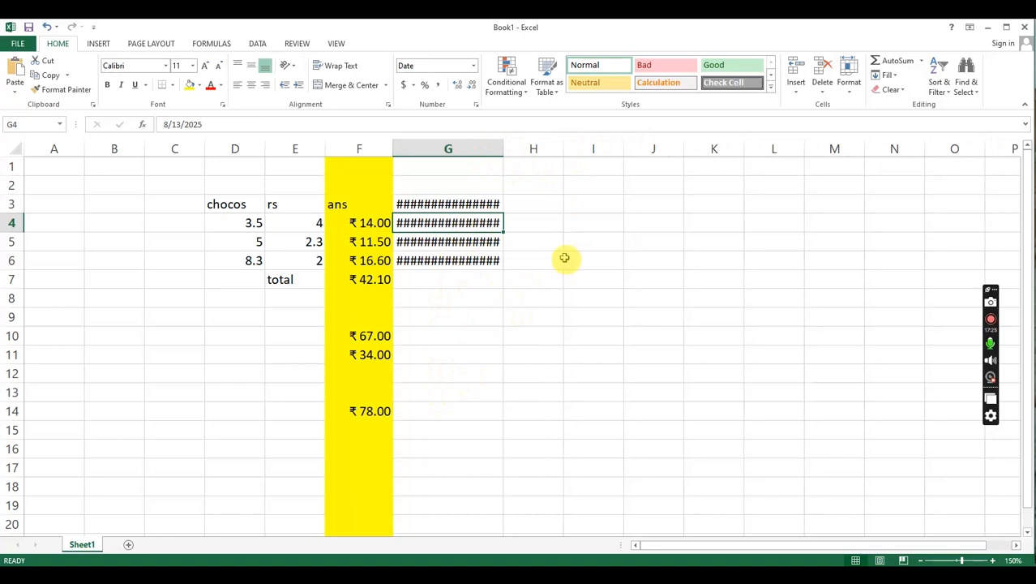
left_click_drag(503, 151, 567, 149)
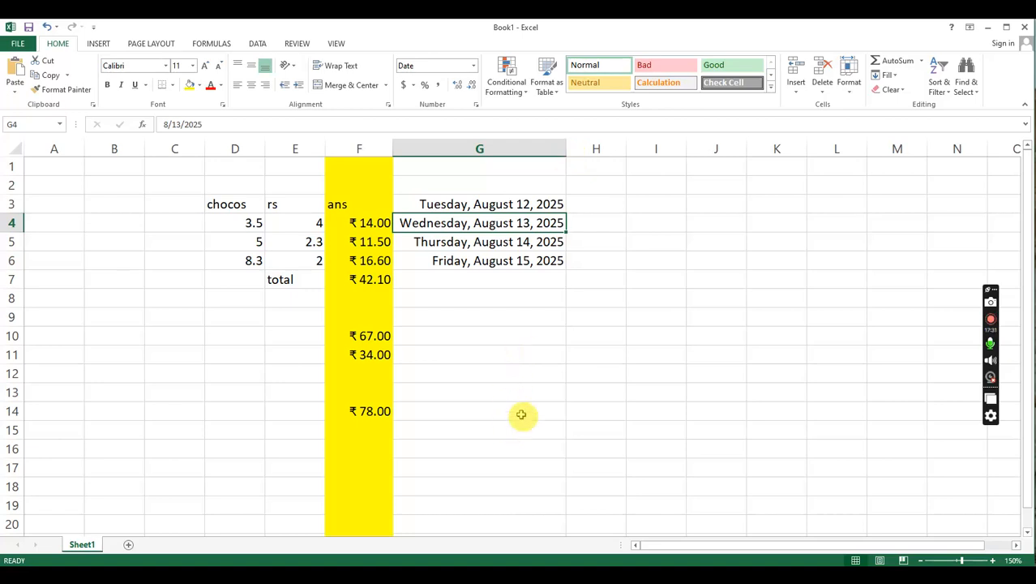
- Extend the date series from cell G3 down to G16
left_click(539, 204)
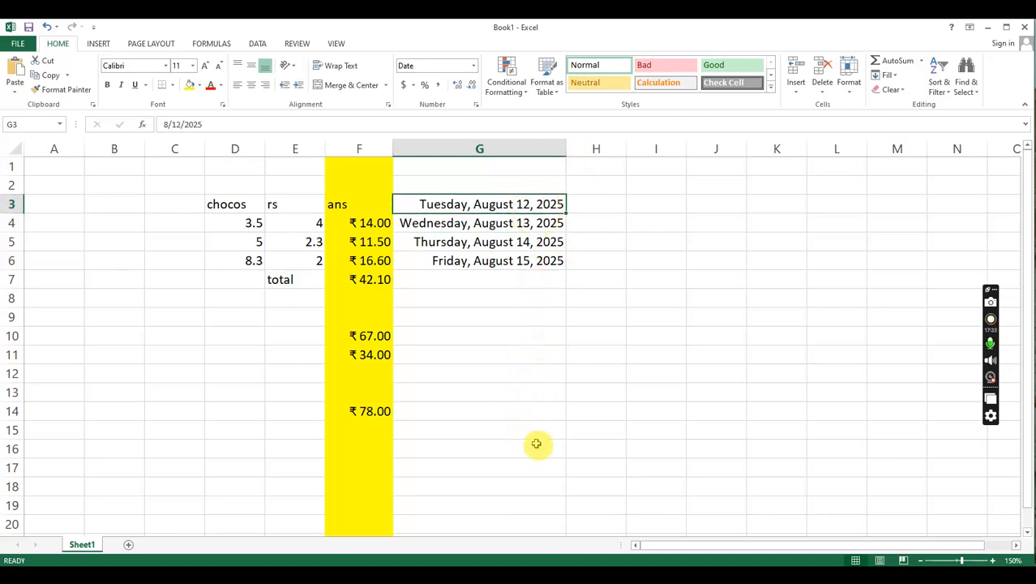
left_click_drag(551, 207, 575, 443)
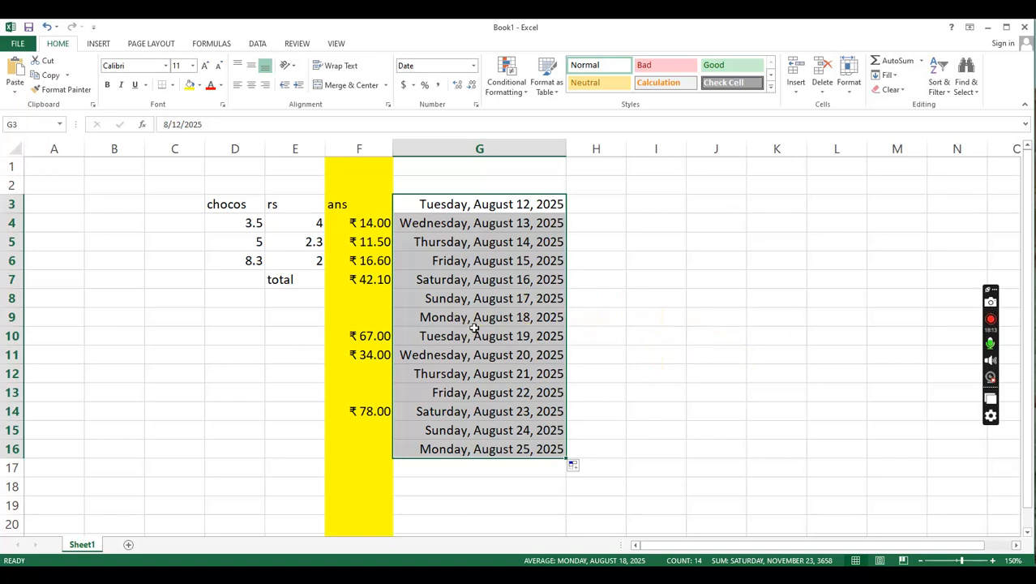
left_click_drag(245, 222, 317, 262)
left_click(279, 318)
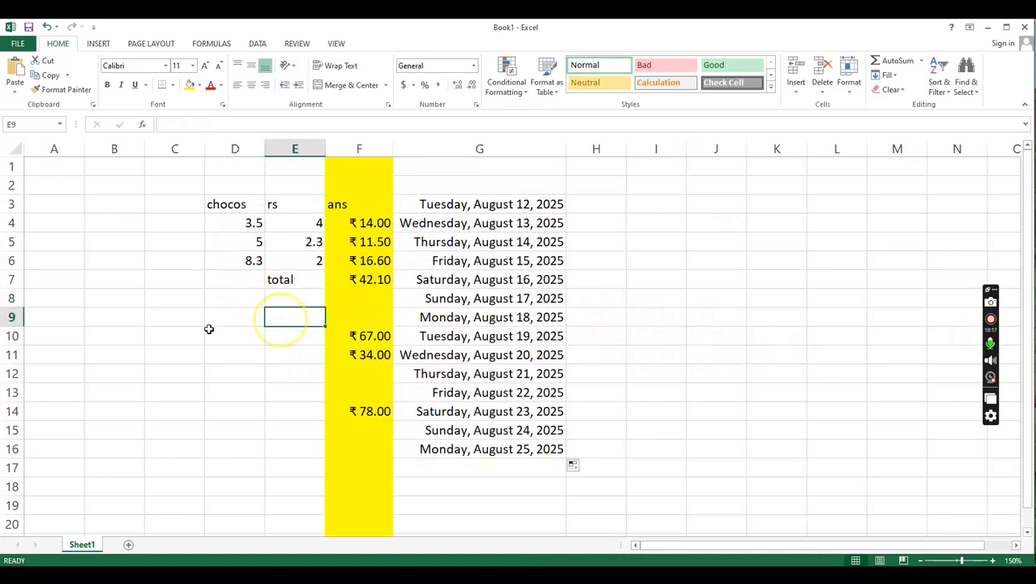
left_click(73, 336)
left_click_drag(118, 247, 284, 487)
left_click(104, 269)
left_click(111, 281)
left_click(108, 301)
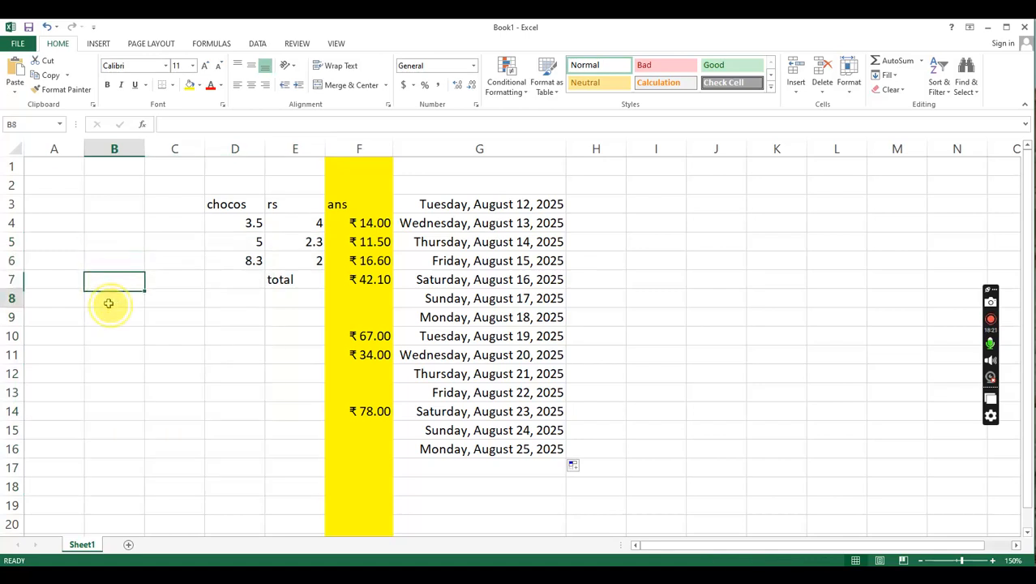
left_click(106, 318)
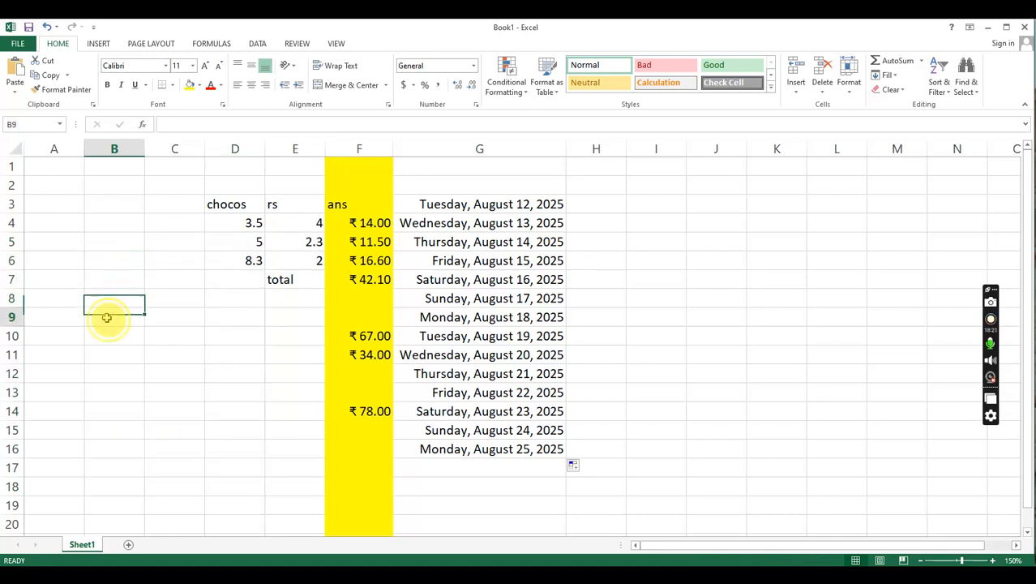
left_click(177, 258)
left_click(132, 282)
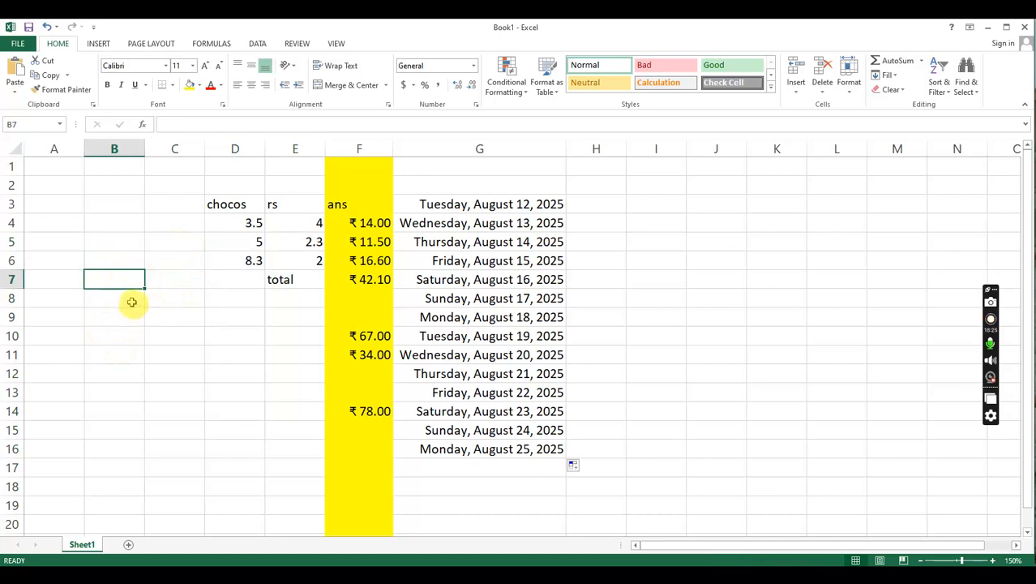
left_click(173, 276)
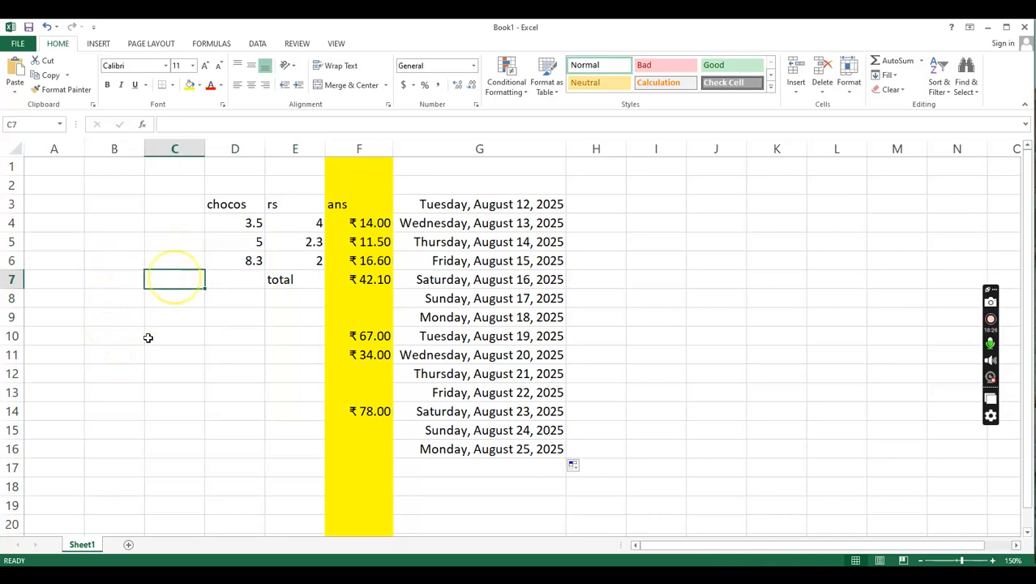
left_click(236, 277)
- Enter the title biryani in cell J4 and the item name chicken in cell I6
left_click(716, 225)
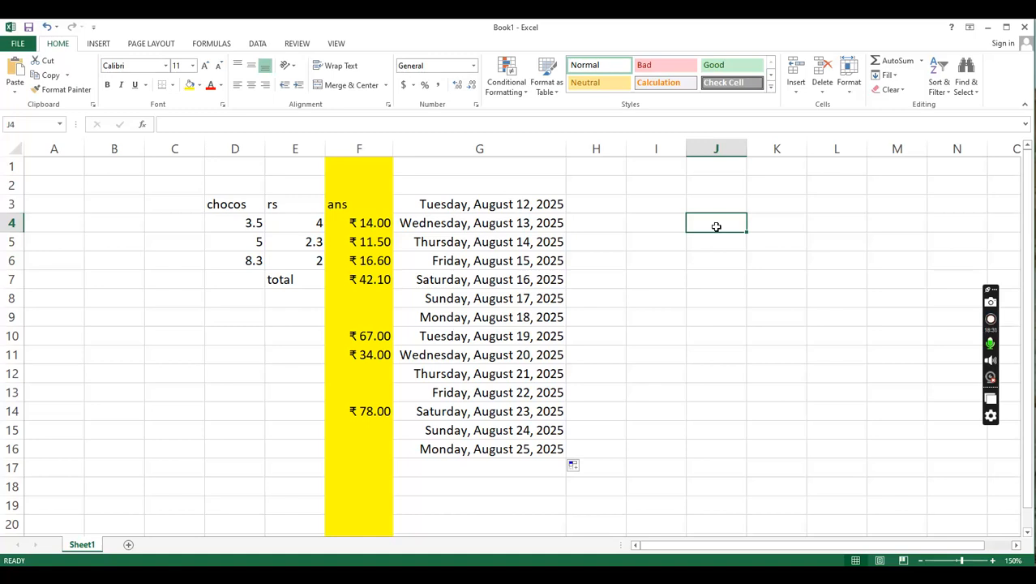
type("biryani")
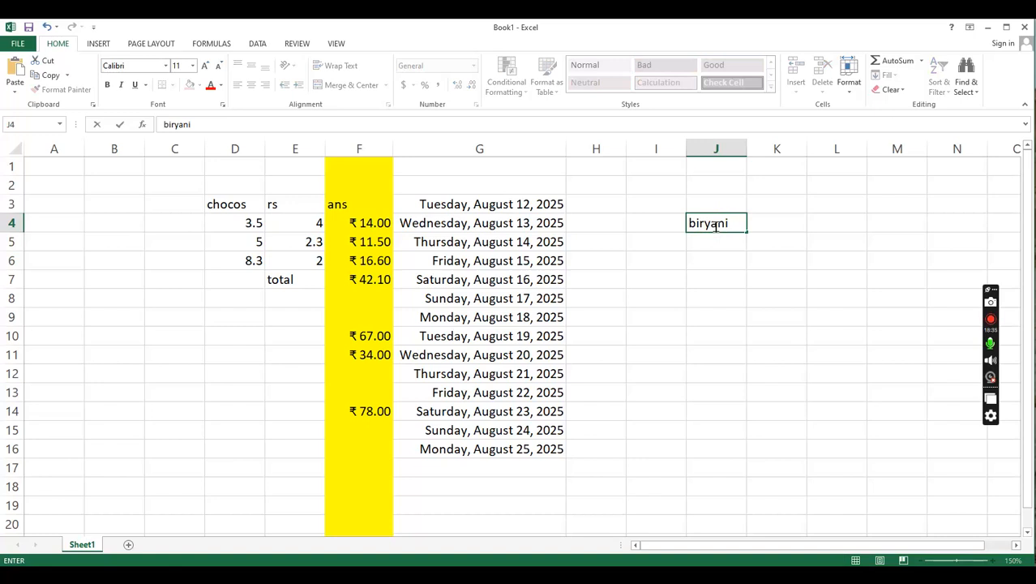
key("Return")
key("Left")
key("Down")
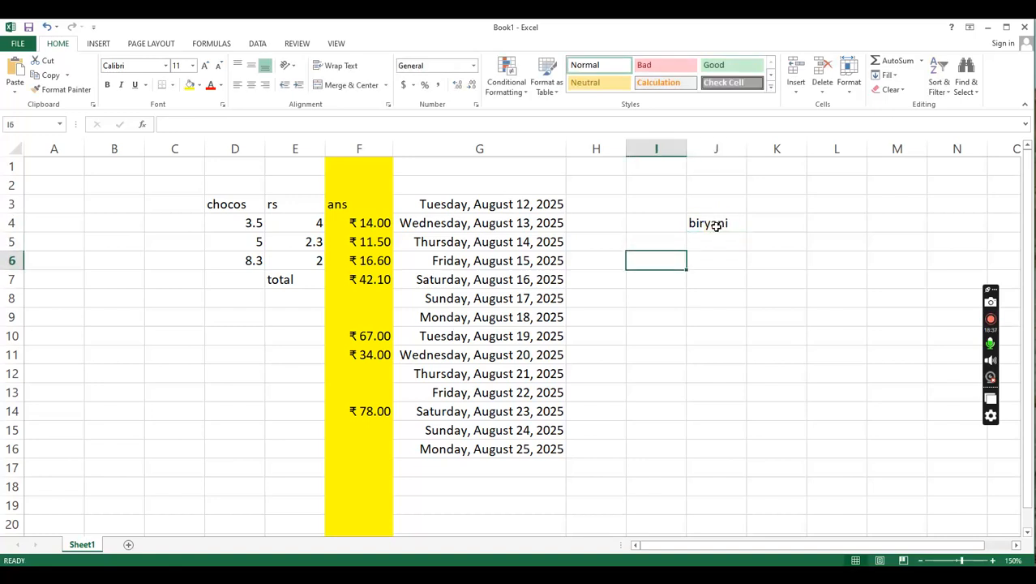
type("c")
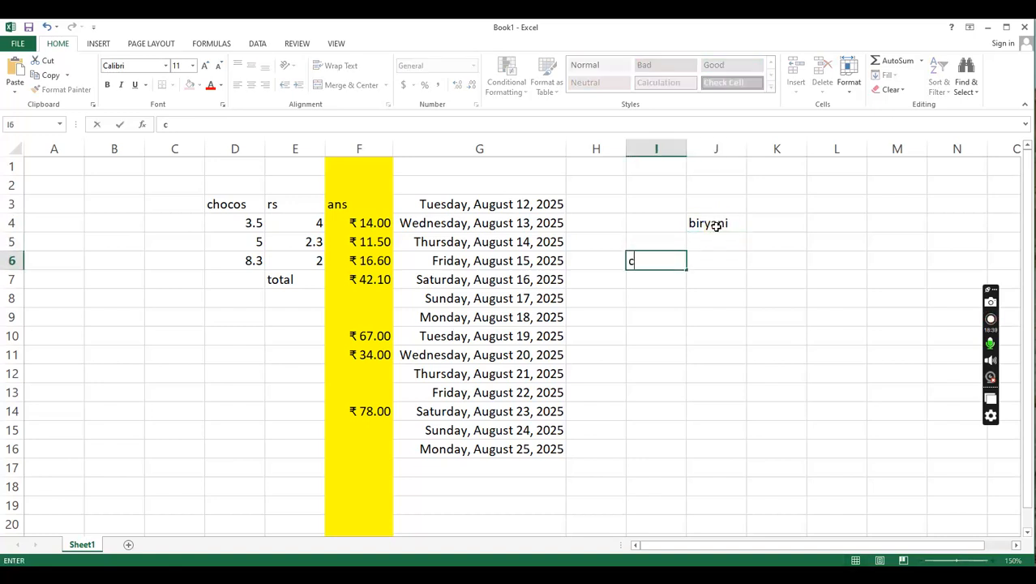
type("hicken")
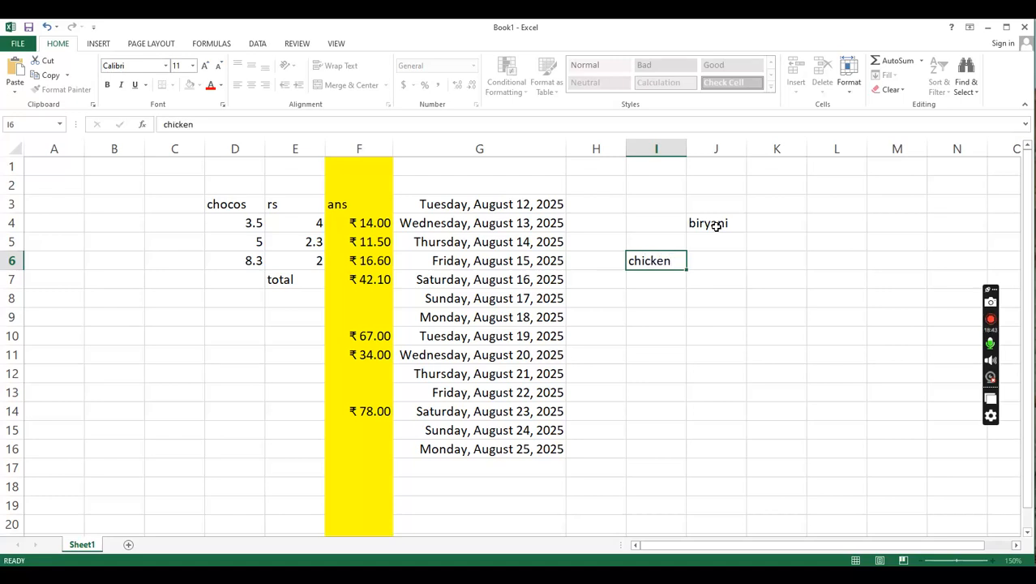
- Enter the column heading weight in cell J5, directly under the biryani title
key("Right")
key("Up")
type("we")
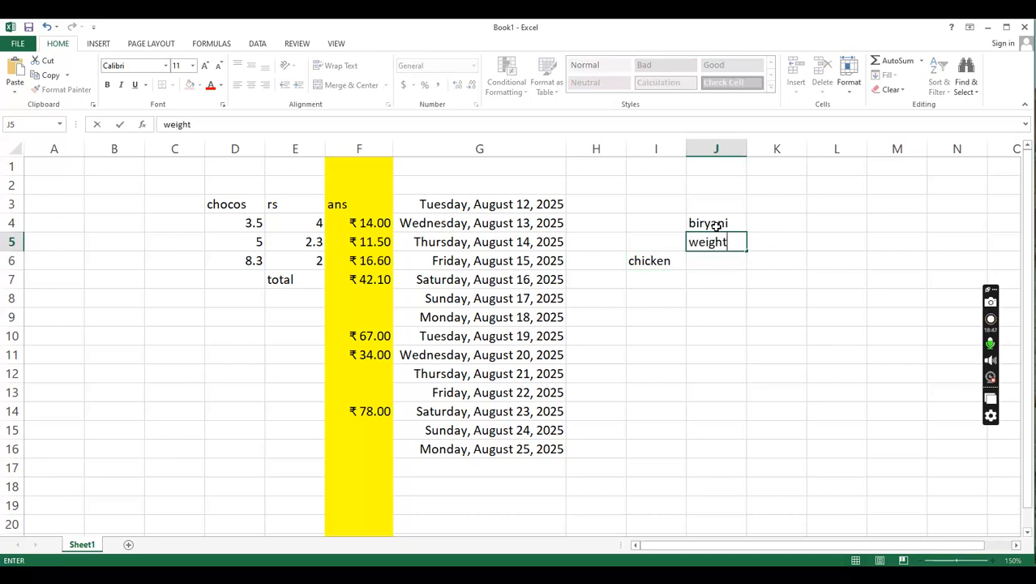
type("ight")
key("Return")
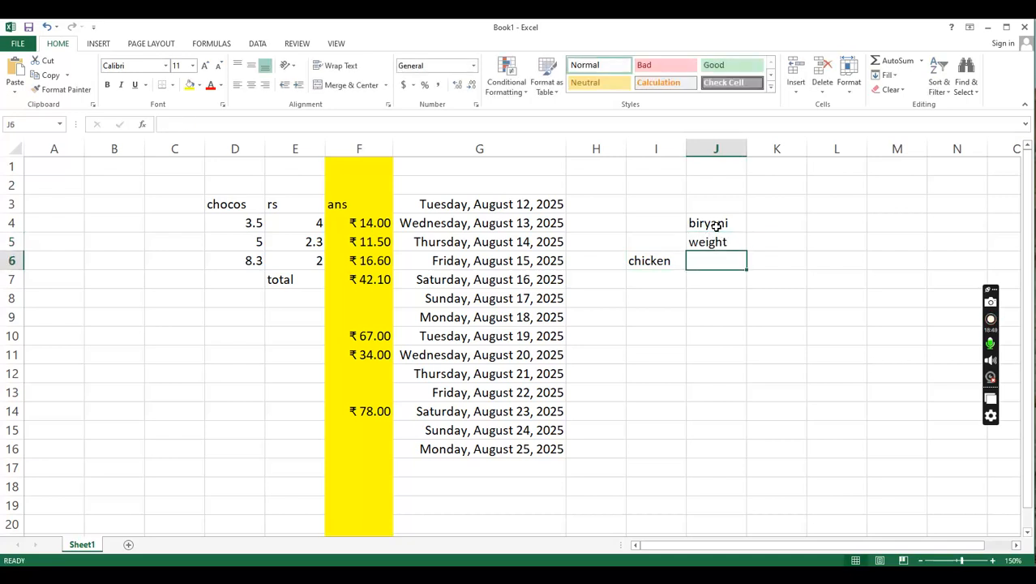
- Enter 30kg as the chicken weight in cell J6
type("50")
key("BackSpace")
key("BackSpace")
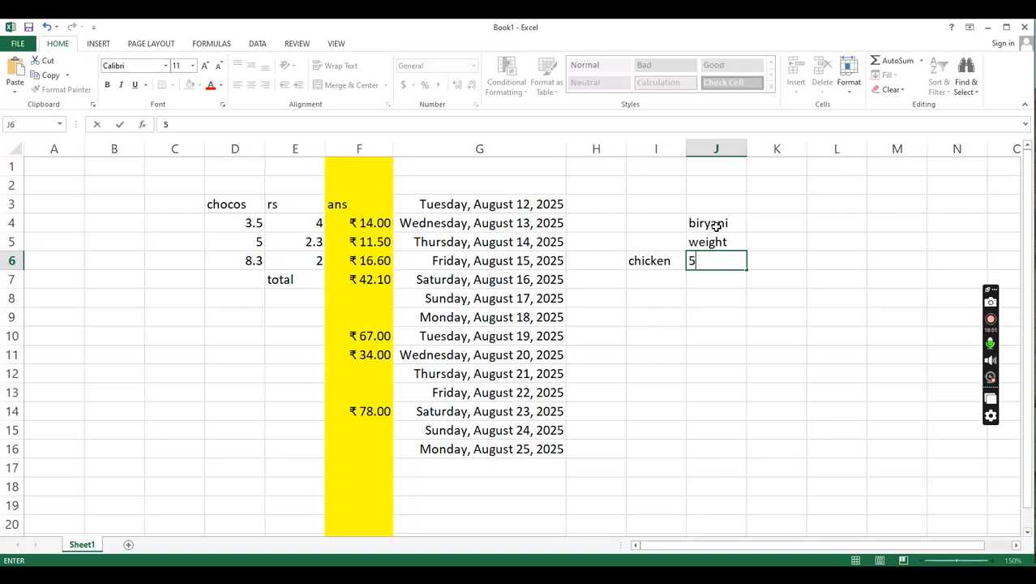
type("30kg")
key("Return")
key("Up")
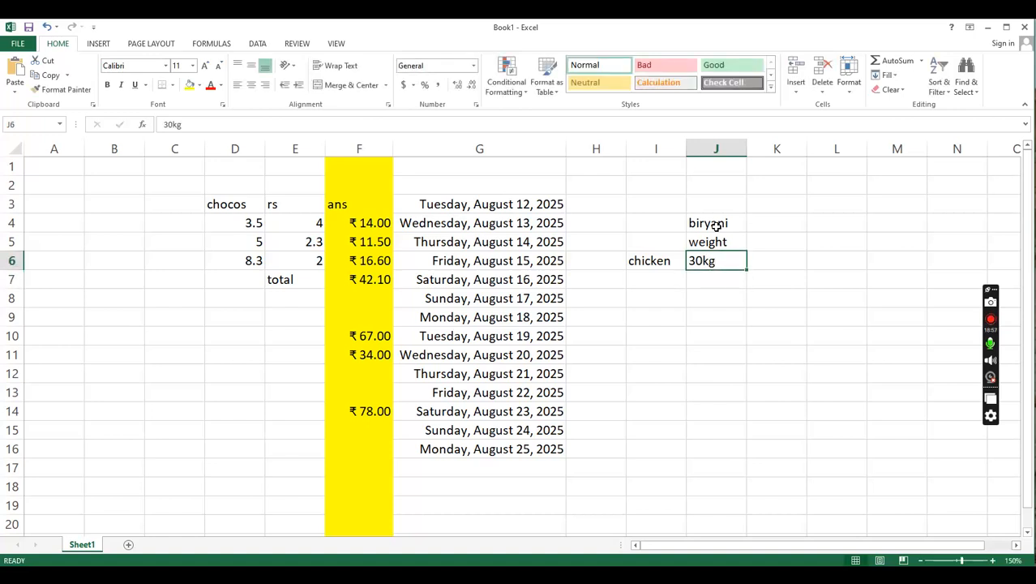
- Remove the kg unit from the chicken weight in cell J6 so it holds only the number 30
double_click(733, 266)
key("BackSpace")
key("BackSpace")
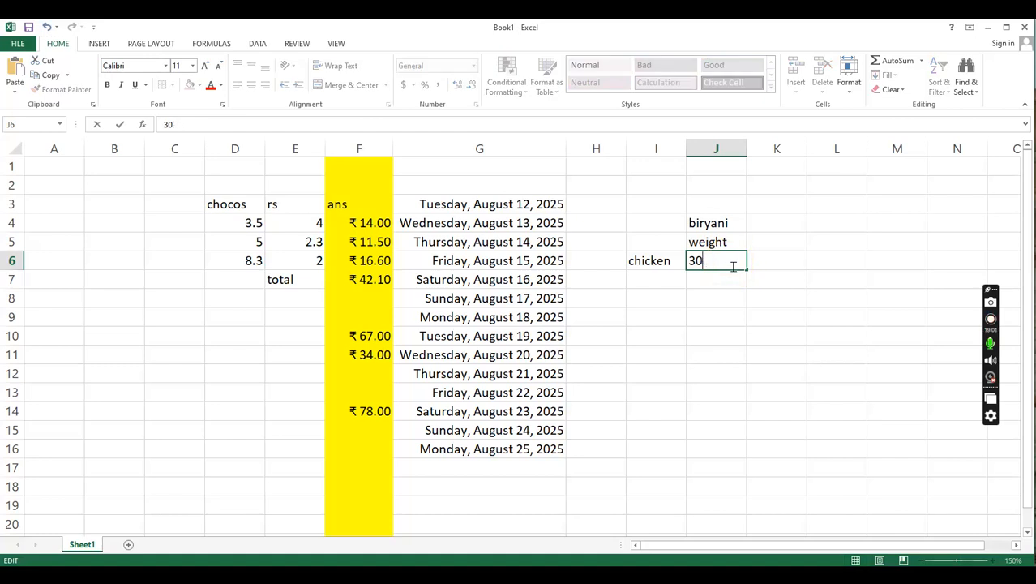
key("Return")
left_click(733, 266)
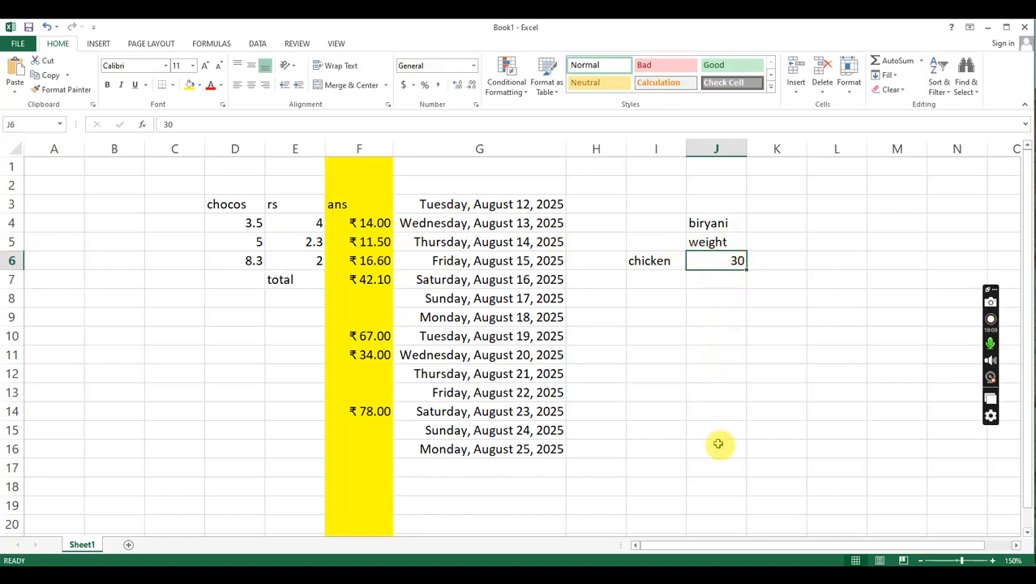
- Add a rice row below chicken, with rice in cell I7 and a weight of 25 in J7
left_click(735, 242)
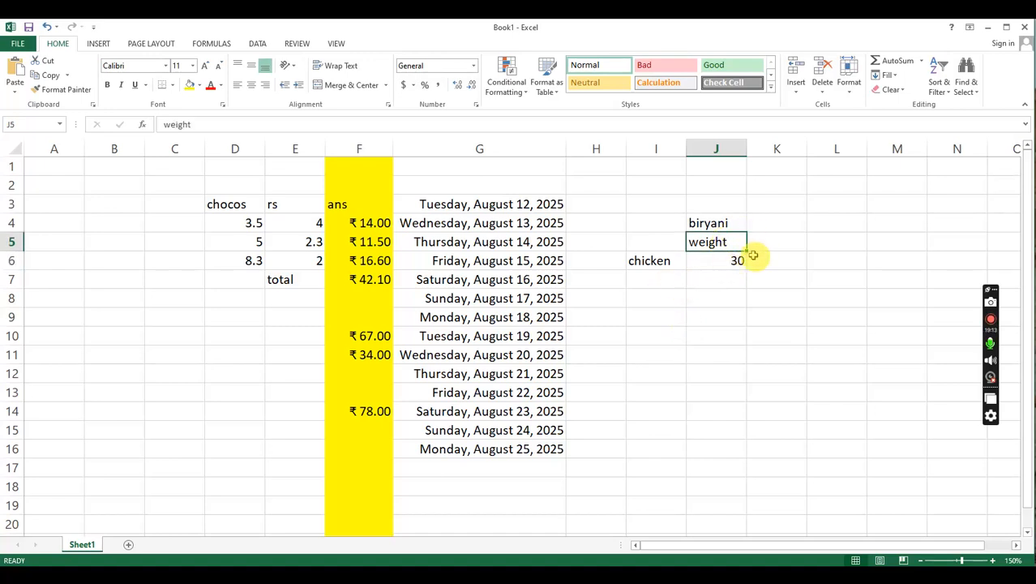
left_click(656, 284)
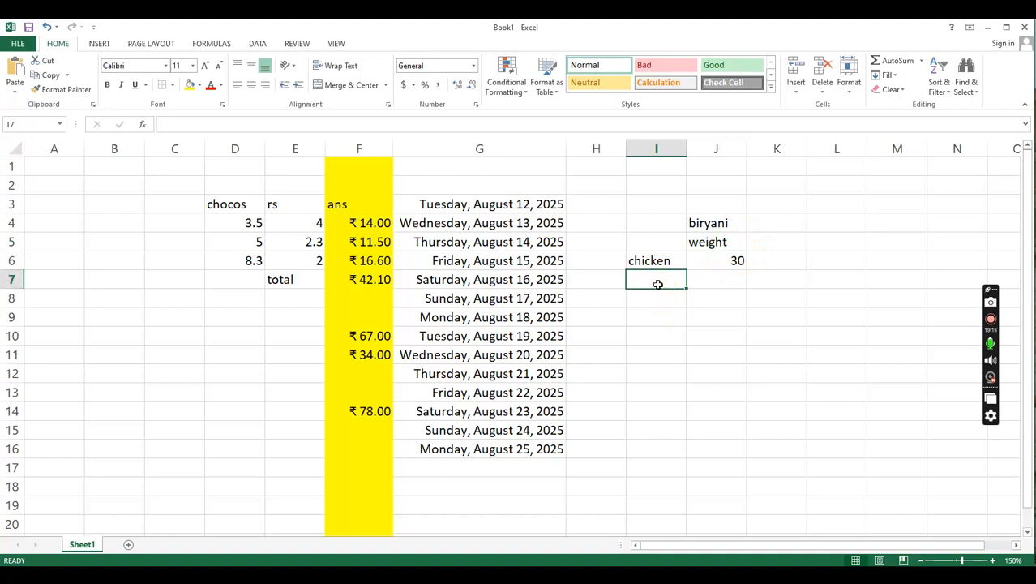
type("rice")
key("Tab")
type("2")
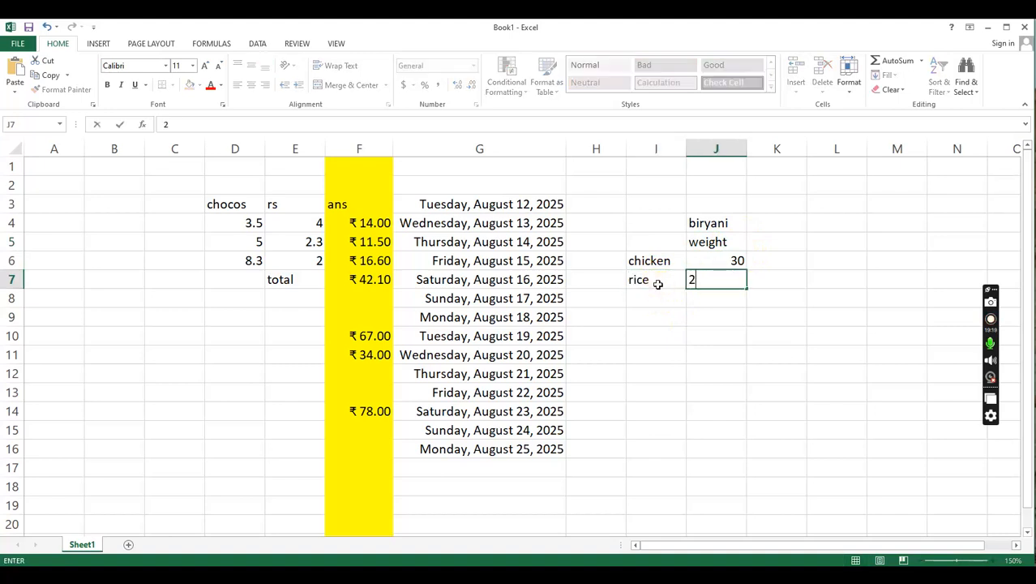
type("5")
key("Down")
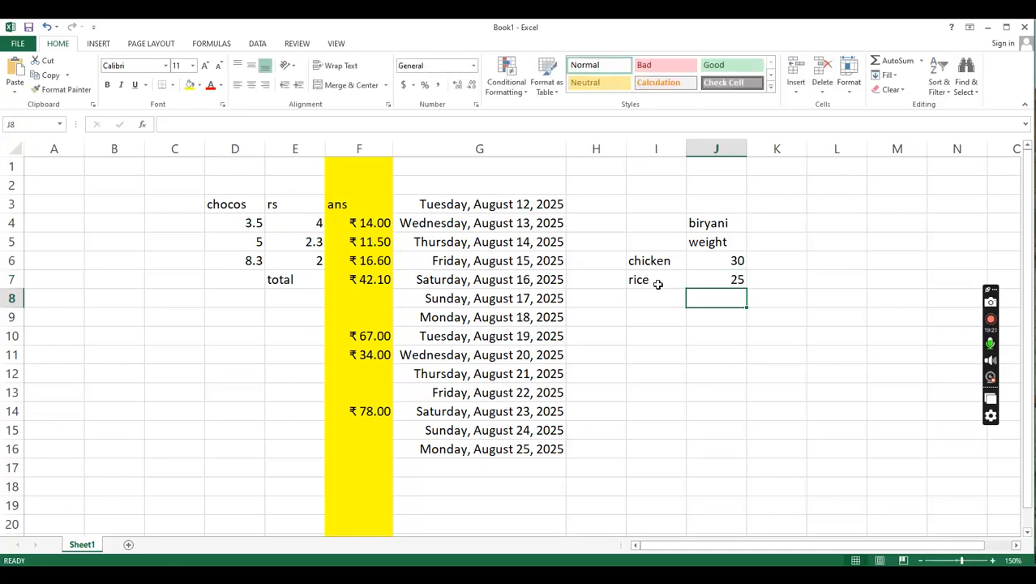
- Add an oil row below rice, with oil in cell I8 and a weight of 5 in J8
key("Left")
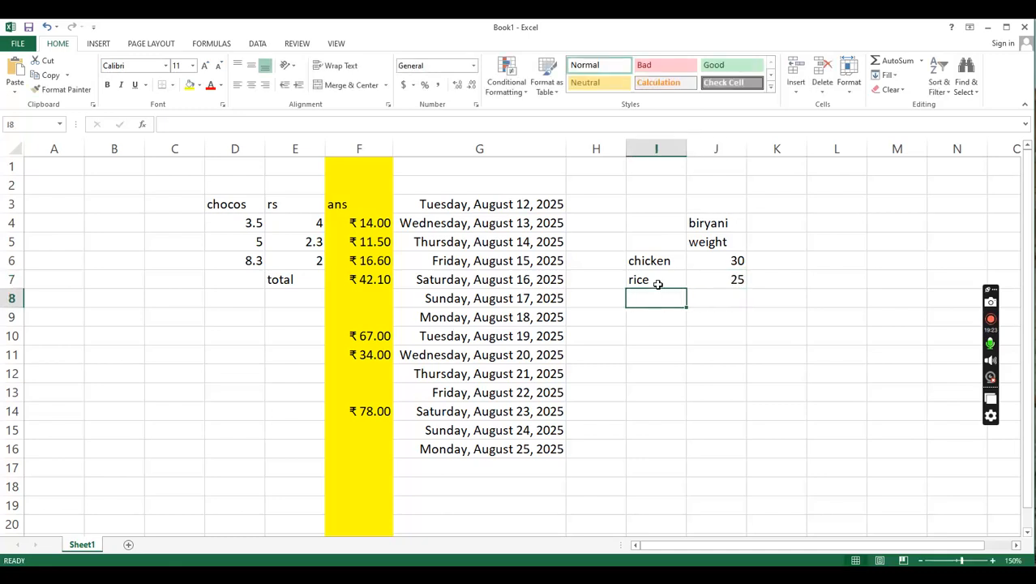
type("o")
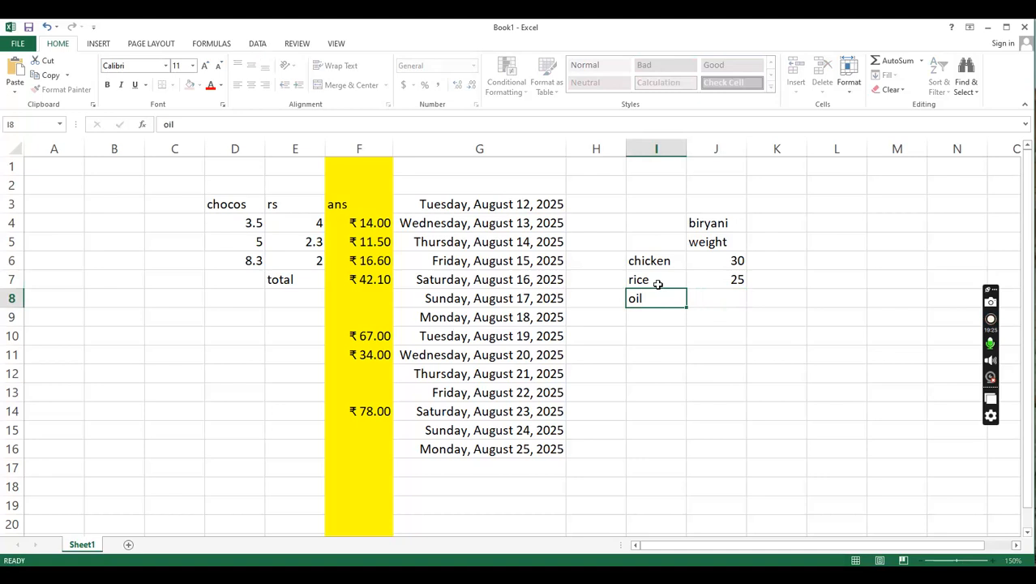
type("il")
key("Tab")
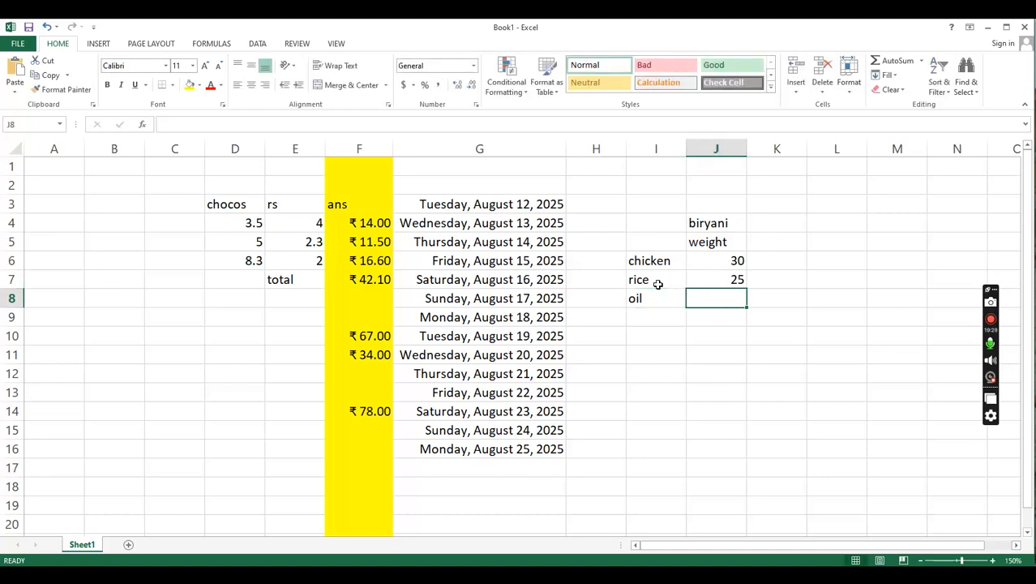
type("3")
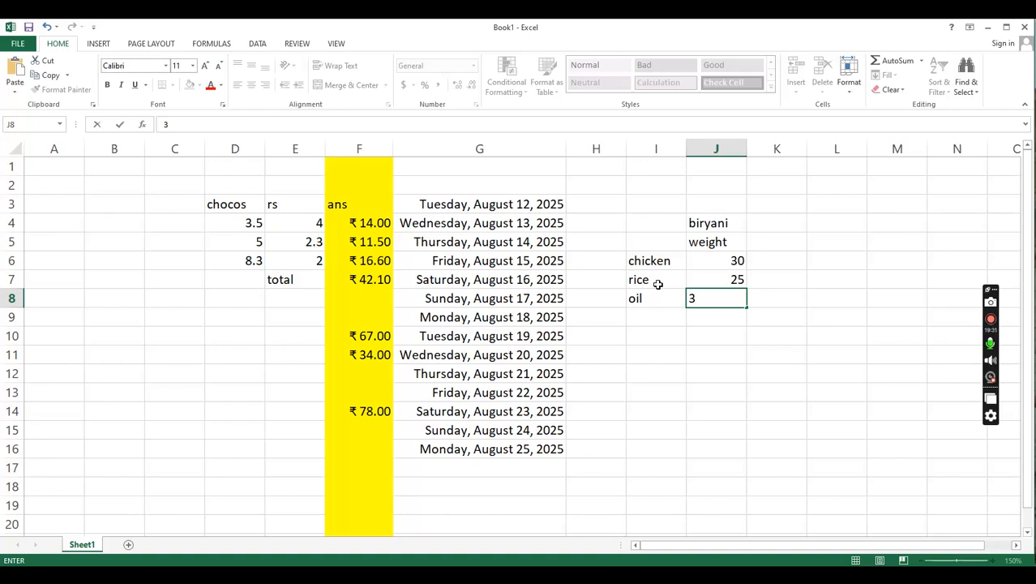
type(".5")
key("Return")
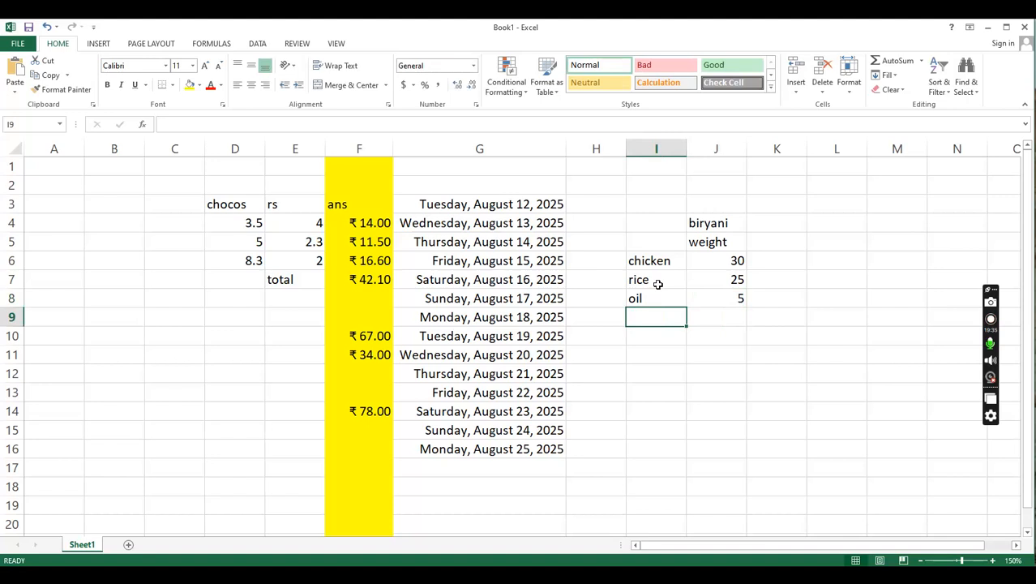
- Add a masala row below oil, with masala in cell I9 and a weight of 0.5 in J9
type("masala")
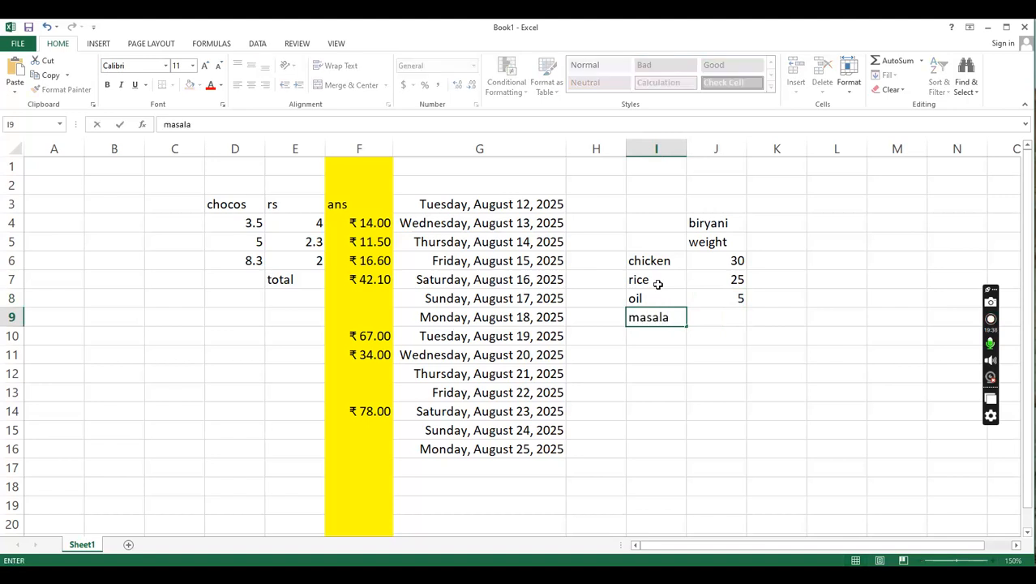
key("Tab")
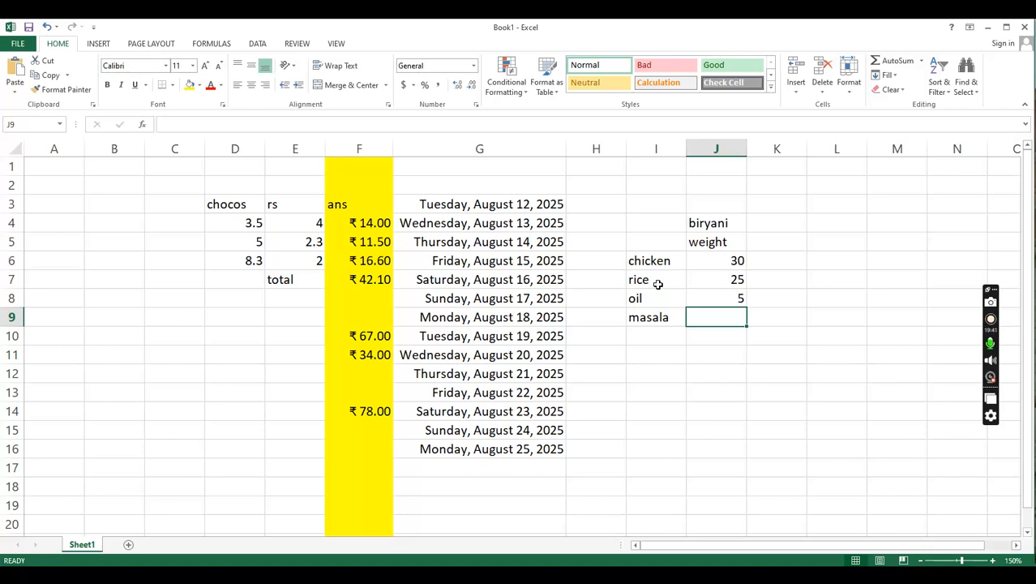
type("0.5")
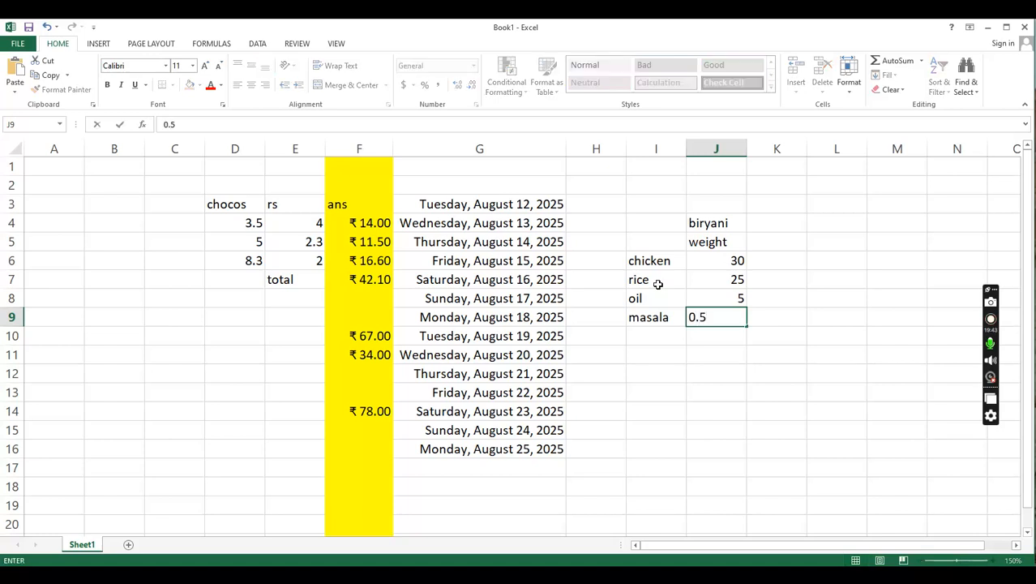
key("Return")
key("Left")
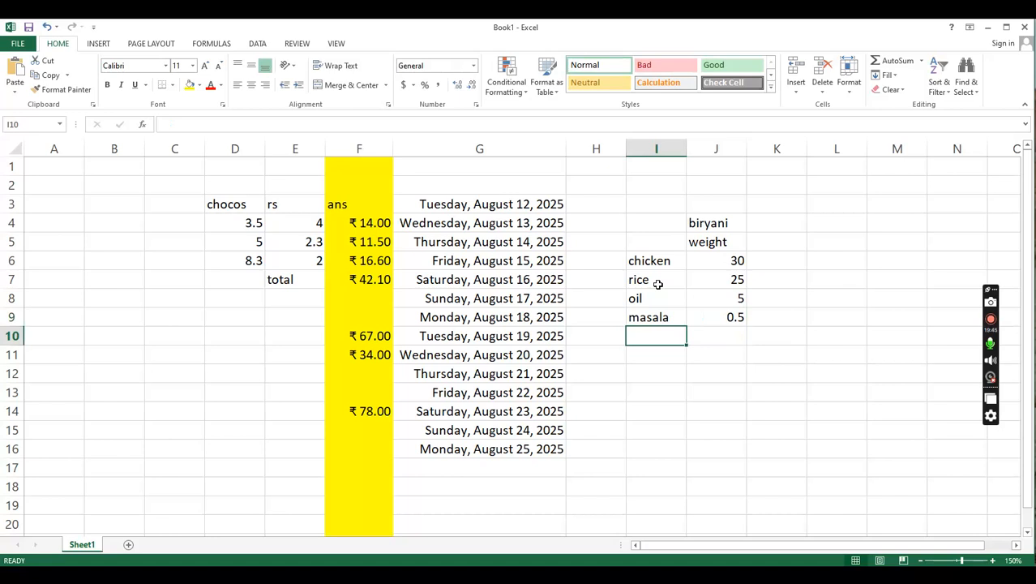
- Add the unit to the weight heading in cell J5 so it reads weight(kg)
double_click(728, 243)
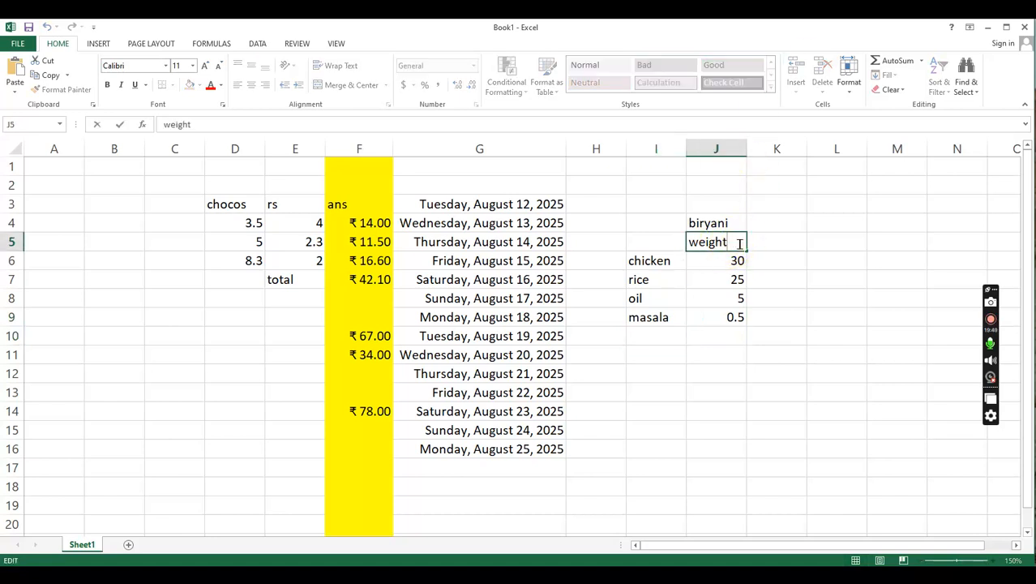
type("(kg)")
key("Return")
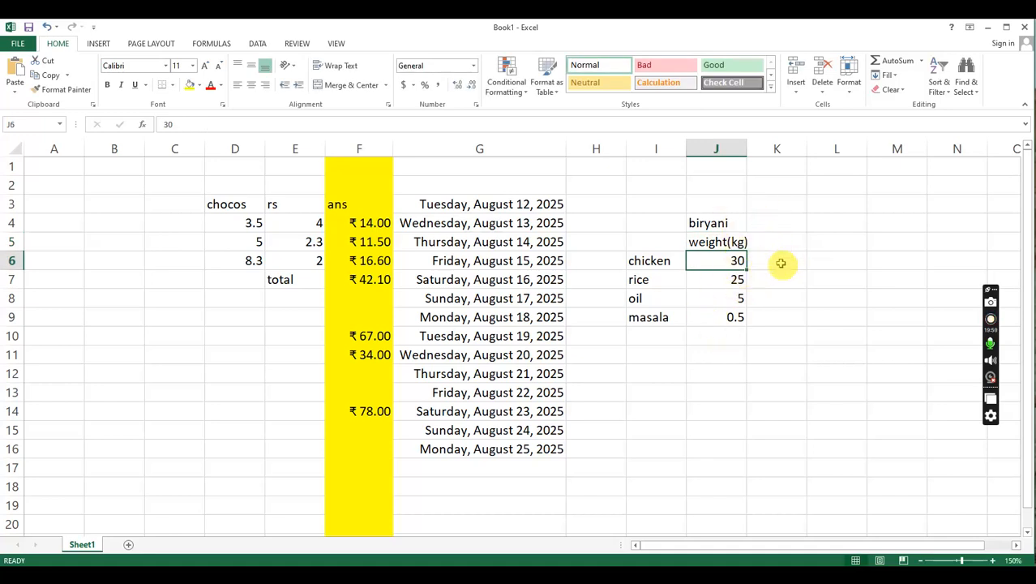
- Add the price heading Rs per kg in cell K5, beside the weight heading
left_click(772, 269)
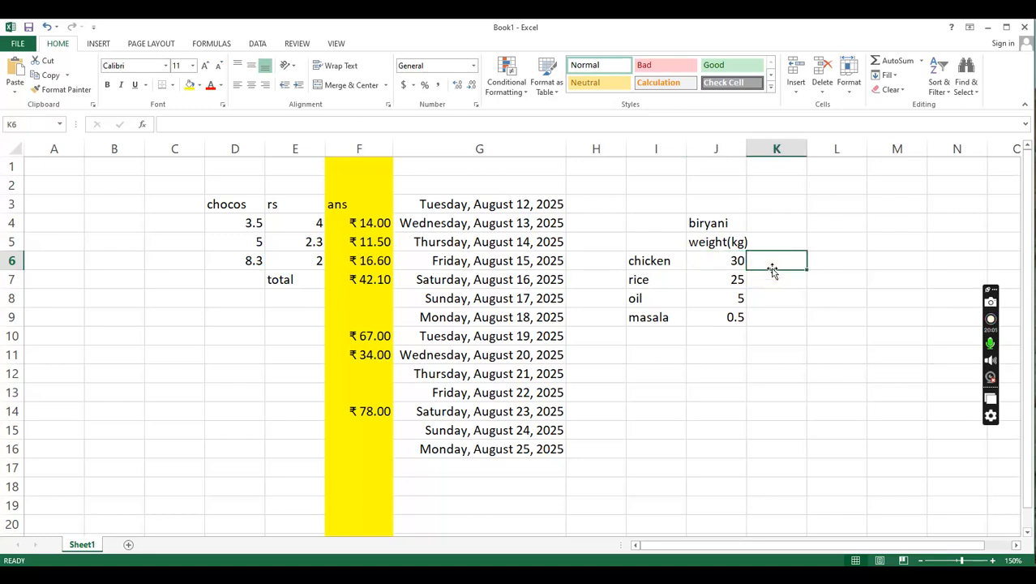
left_click(773, 242)
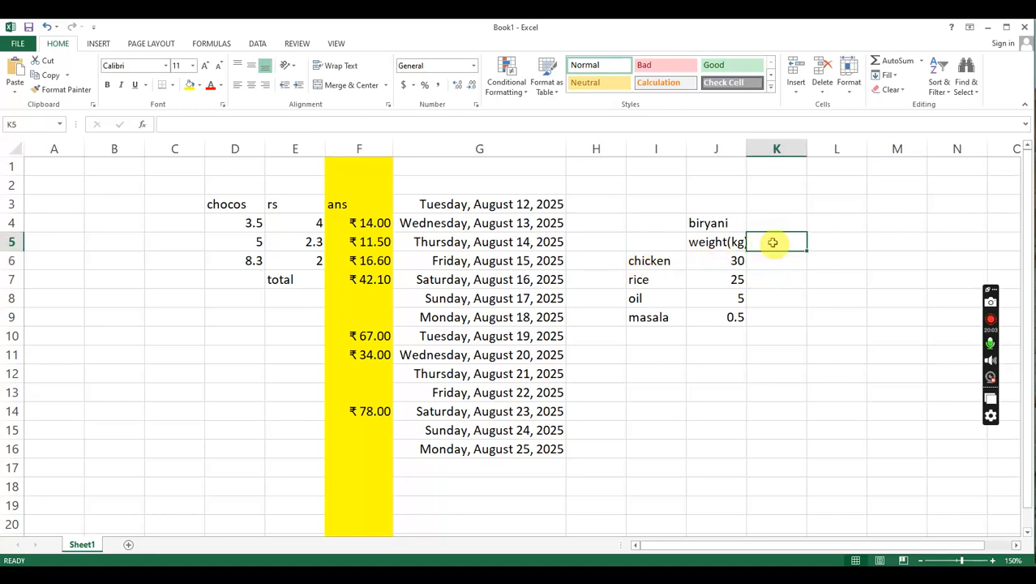
type("per")
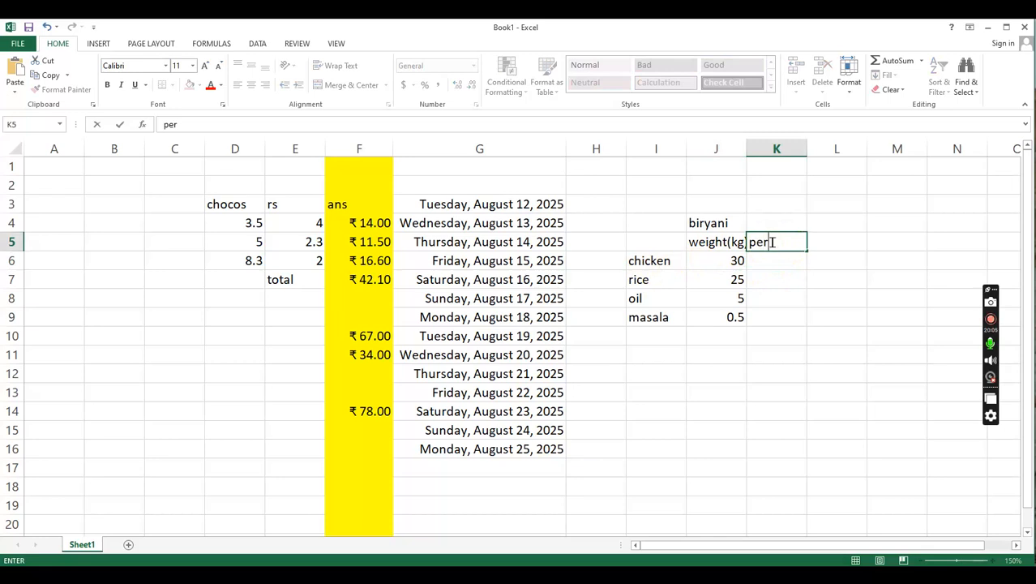
key("BackSpace")
key("BackSpace")
key("BackSpace")
key("BackSpace")
key("BackSpace")
key("BackSpace")
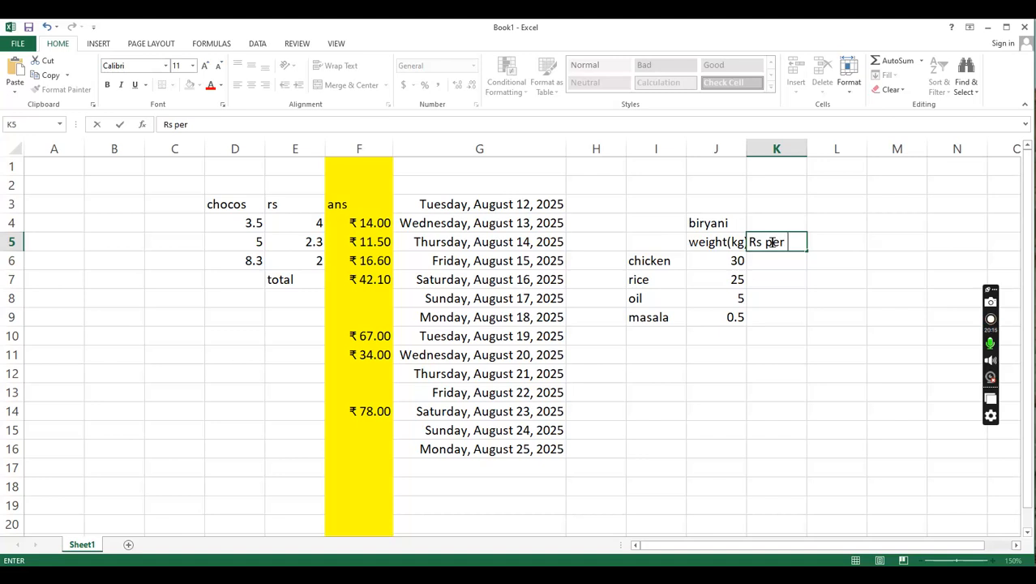
key("Return")
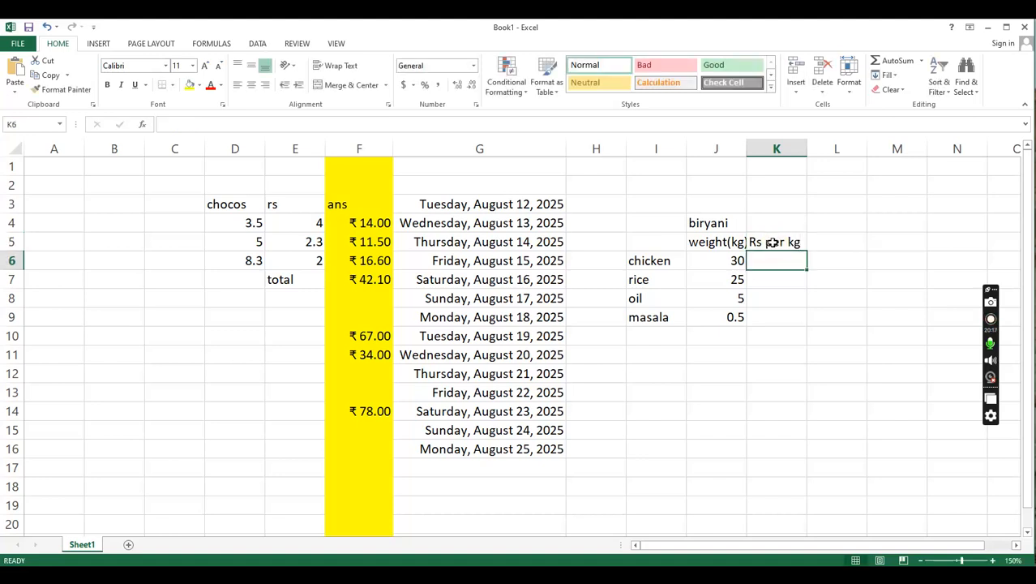
- Enter the per-kg prices in K6 to K9: 250 for chicken, 120 for rice, 150 for oil and 300 for masala
type("250")
key("Return")
type("1")
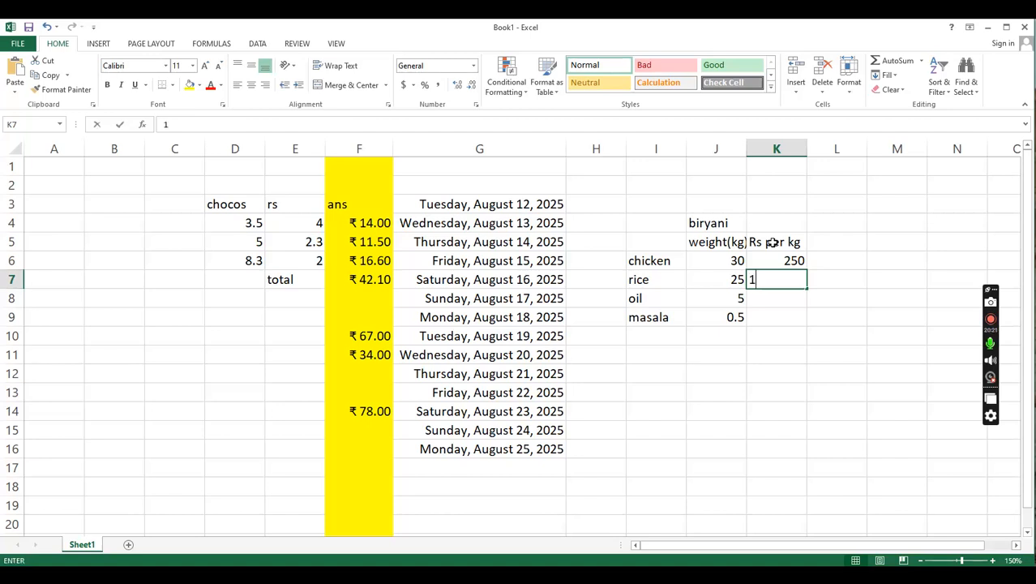
type("20")
key("Return")
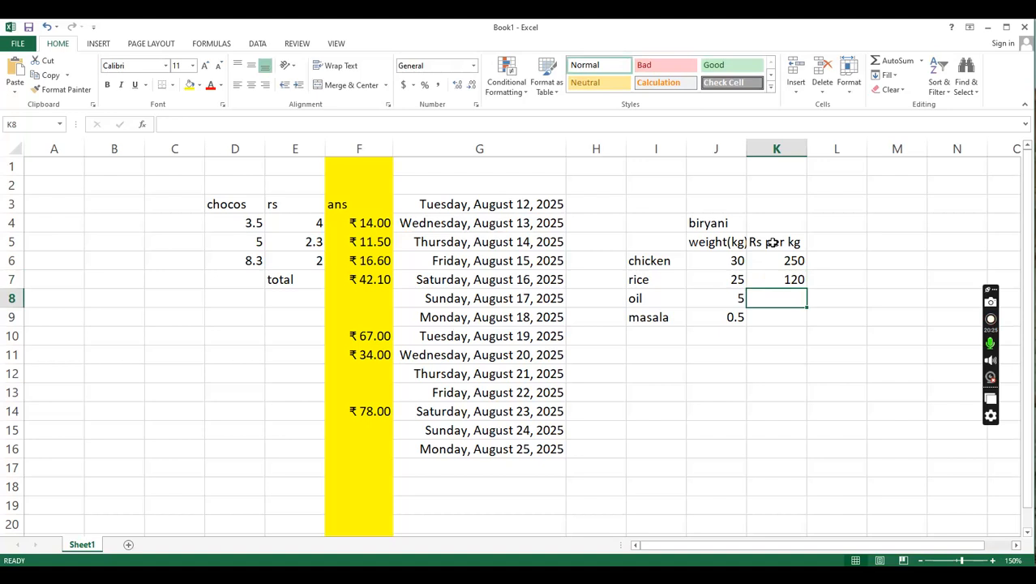
type("150")
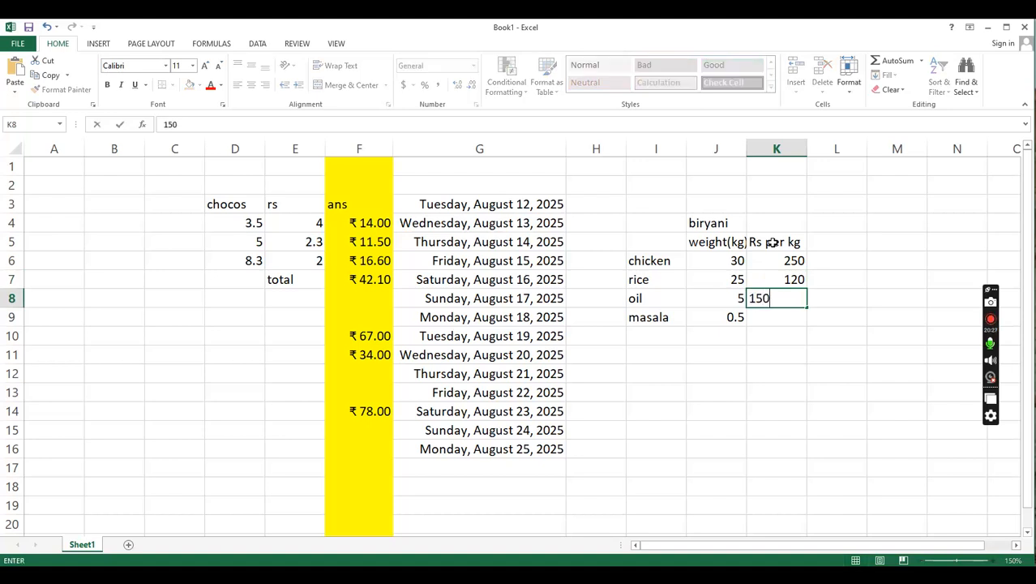
key("Return")
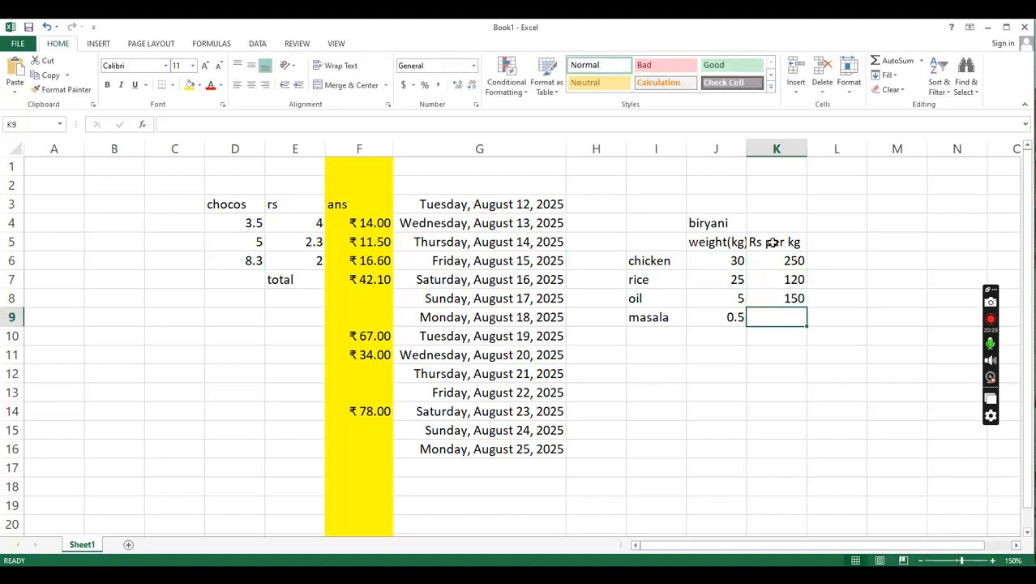
type("3")
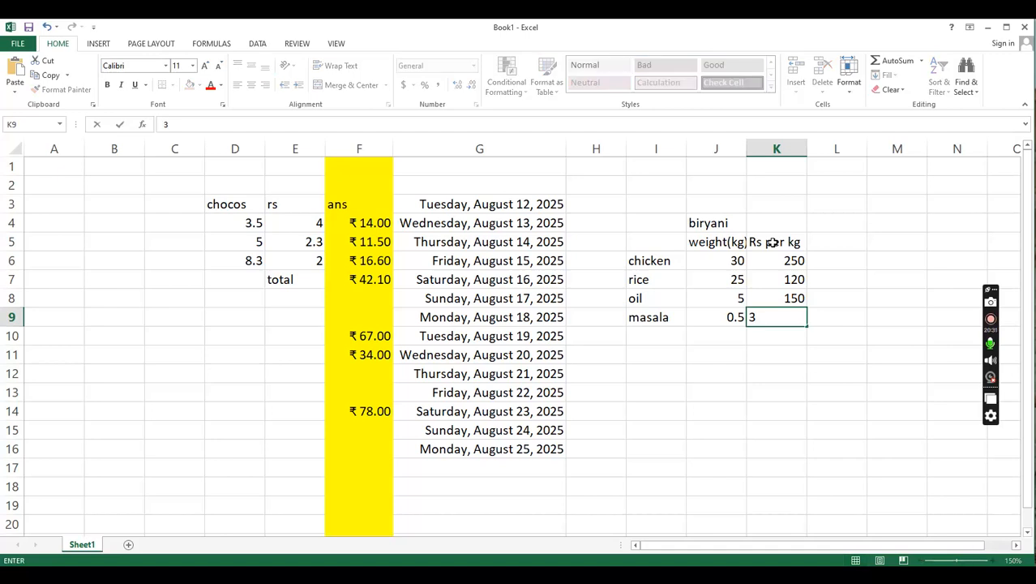
key("Return")
key("Up")
key("Up")
key("Up")
key("Up")
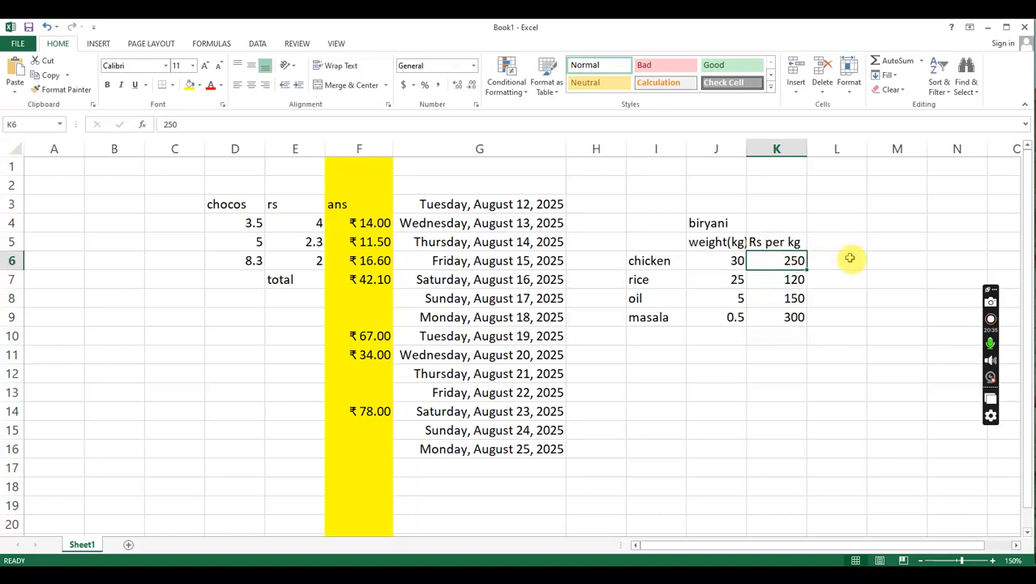
- Add the heading total in cell L5, beside the Rs per kg heading
left_click(828, 245)
type("to")
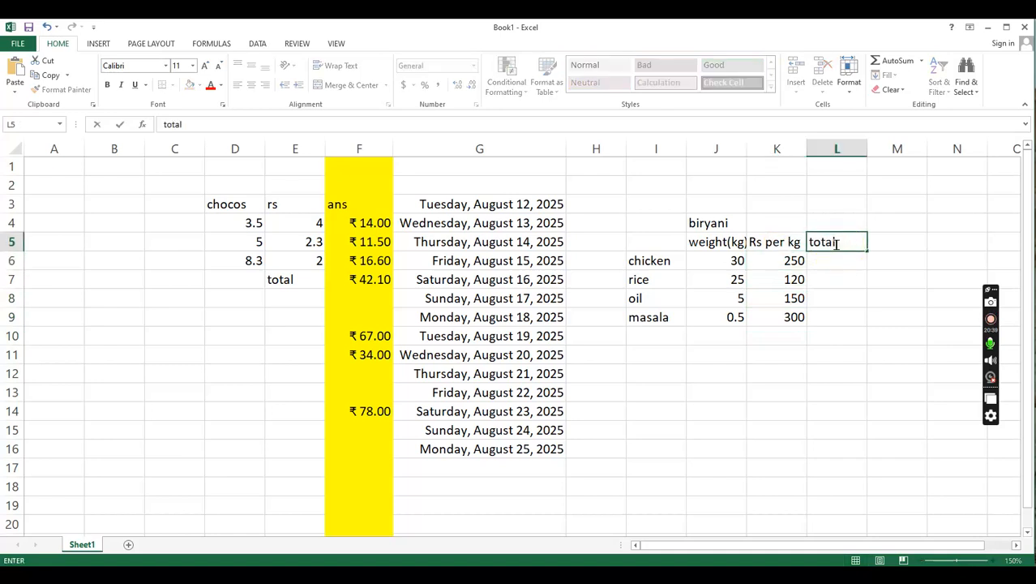
type("tal")
key("Return")
key("Left")
key("Up")
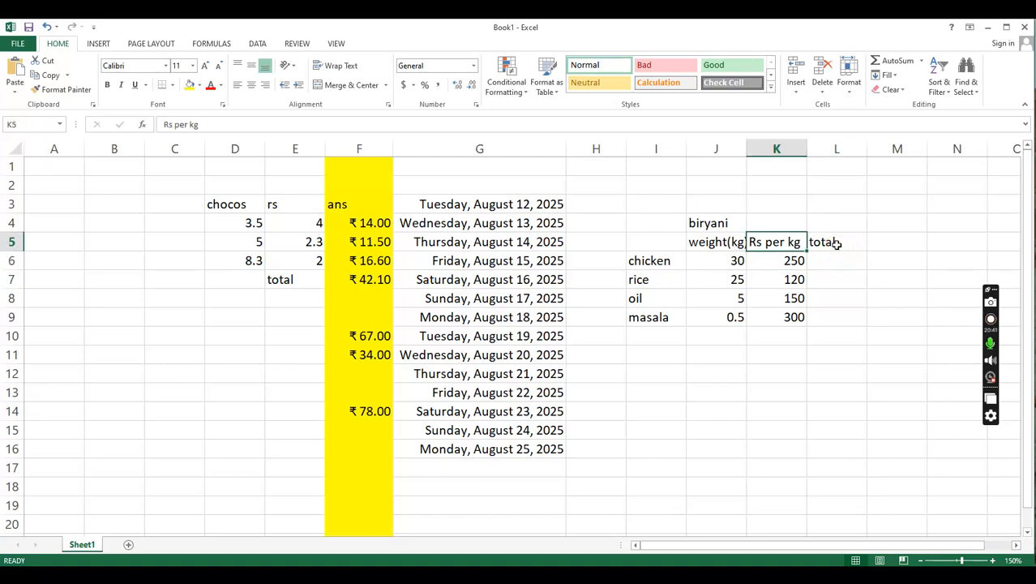
key("Down")
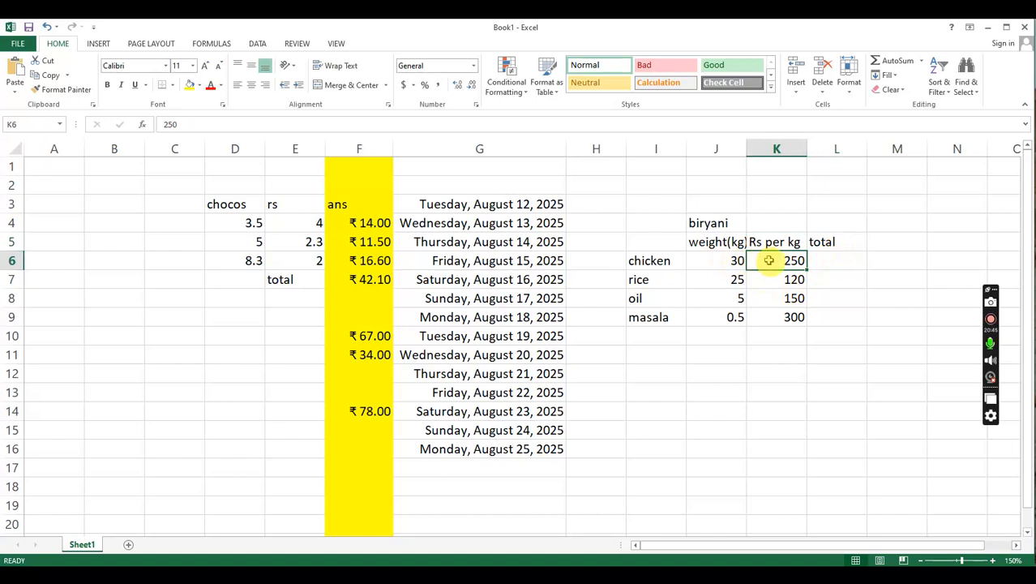
- Calculate the chicken total in L6 with the formula =J6*K6 and fill it down through the masala row in L9
left_click(825, 261)
type("=")
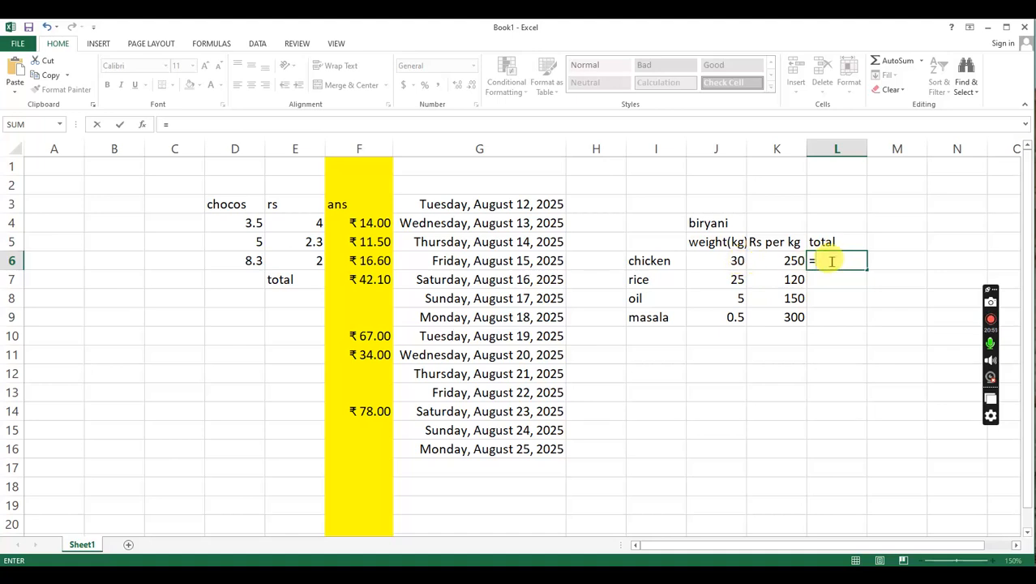
left_click(722, 266)
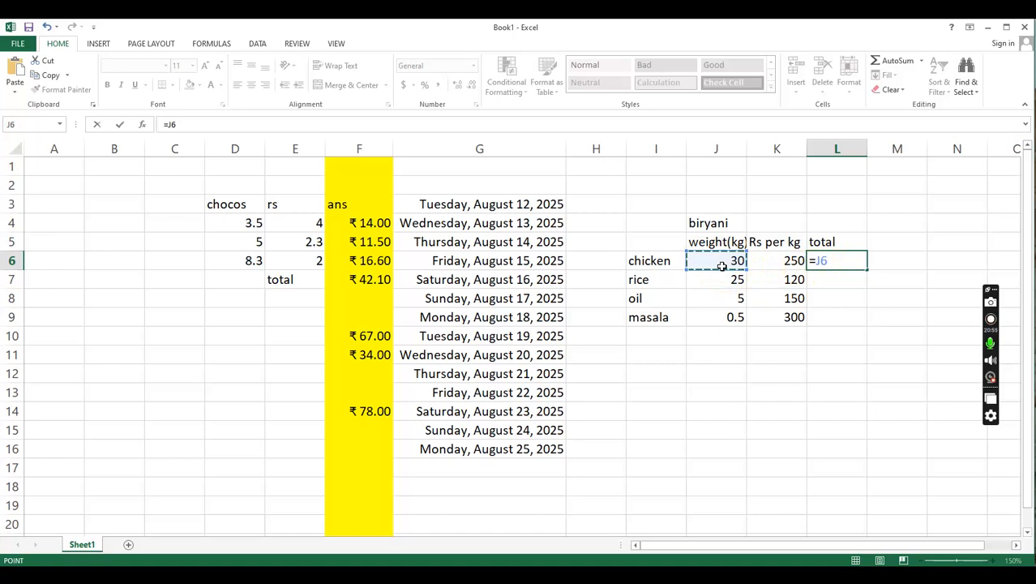
type("*")
left_click(793, 261)
key("Return")
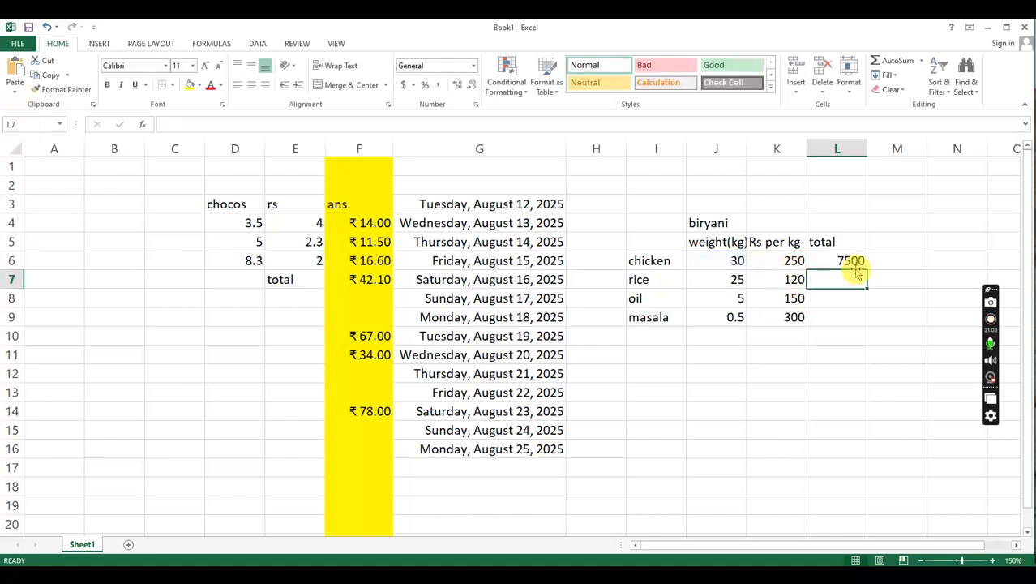
left_click(835, 261)
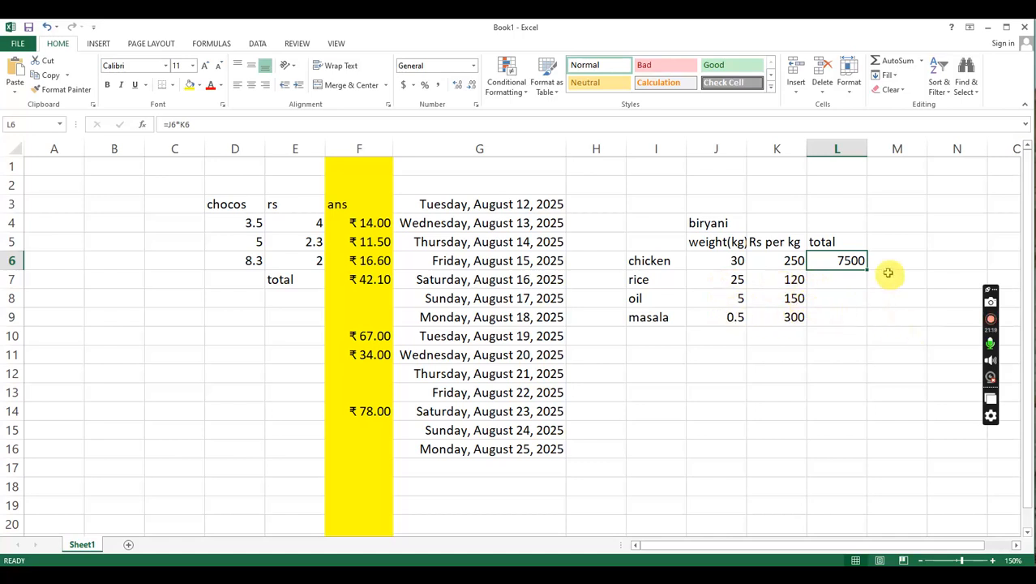
left_click_drag(868, 272, 867, 326)
- Add the label grand total in cell K10, below the masala price
left_click(774, 341)
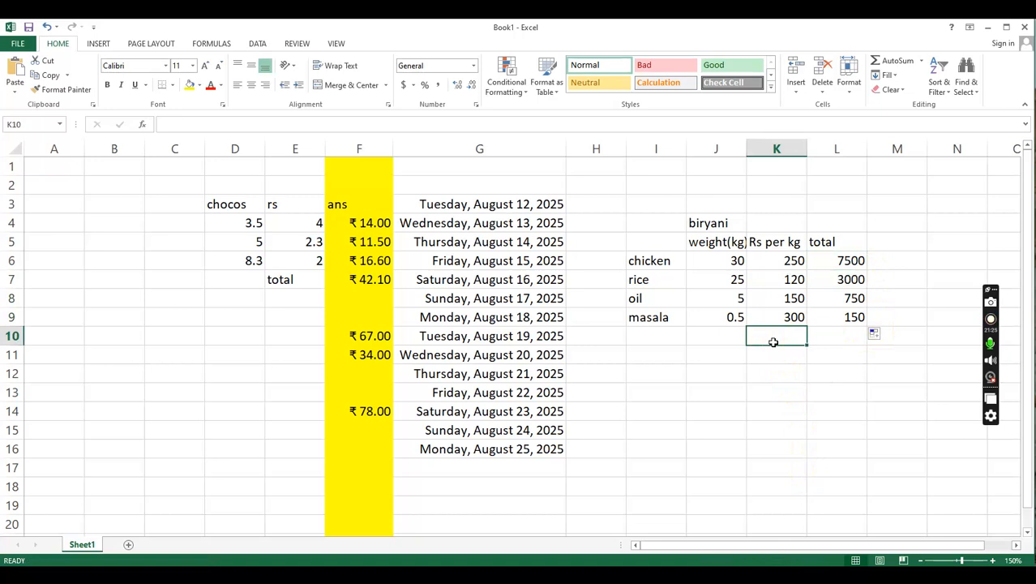
type("grand total")
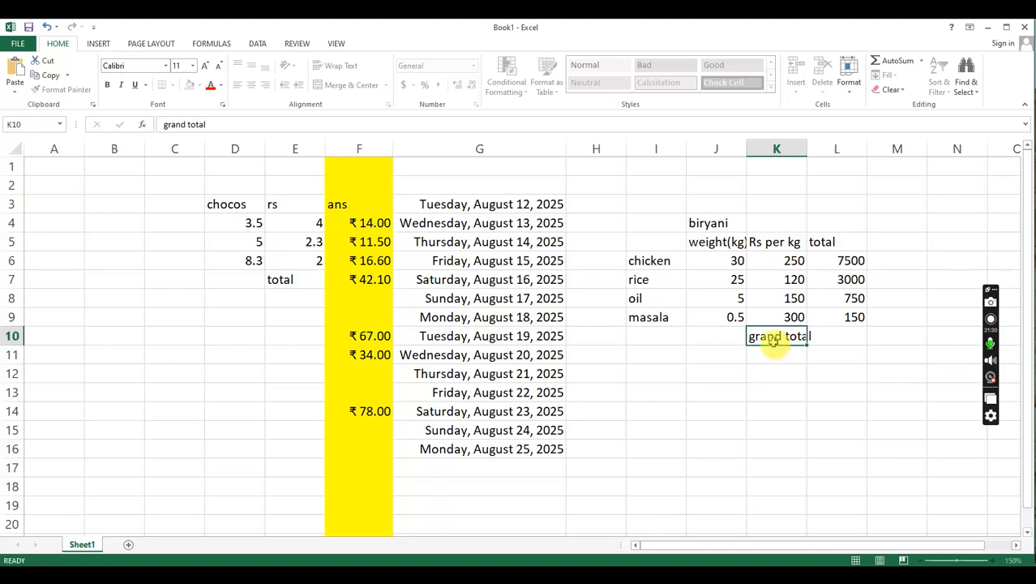
key("Tab")
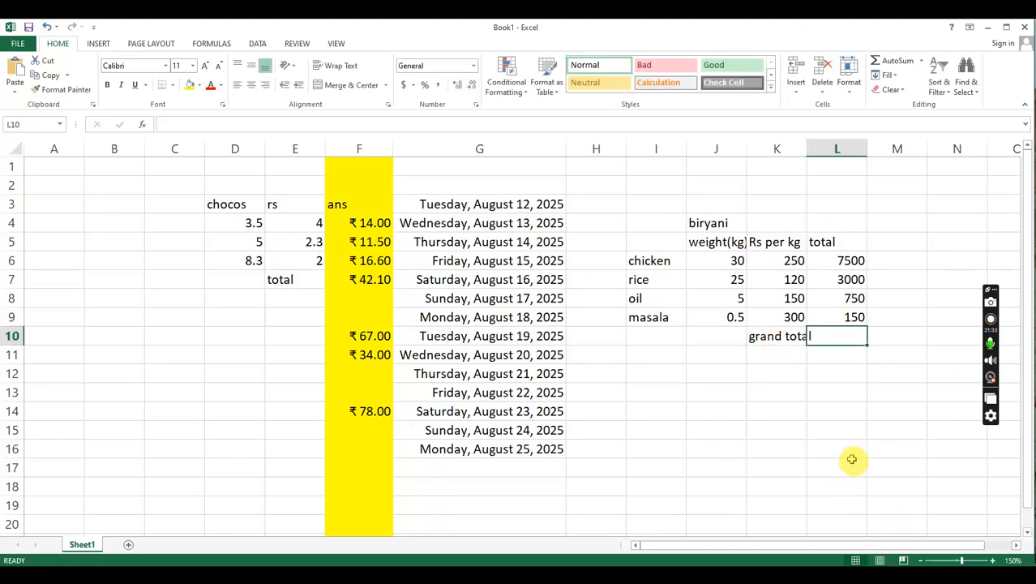
double_click(832, 337)
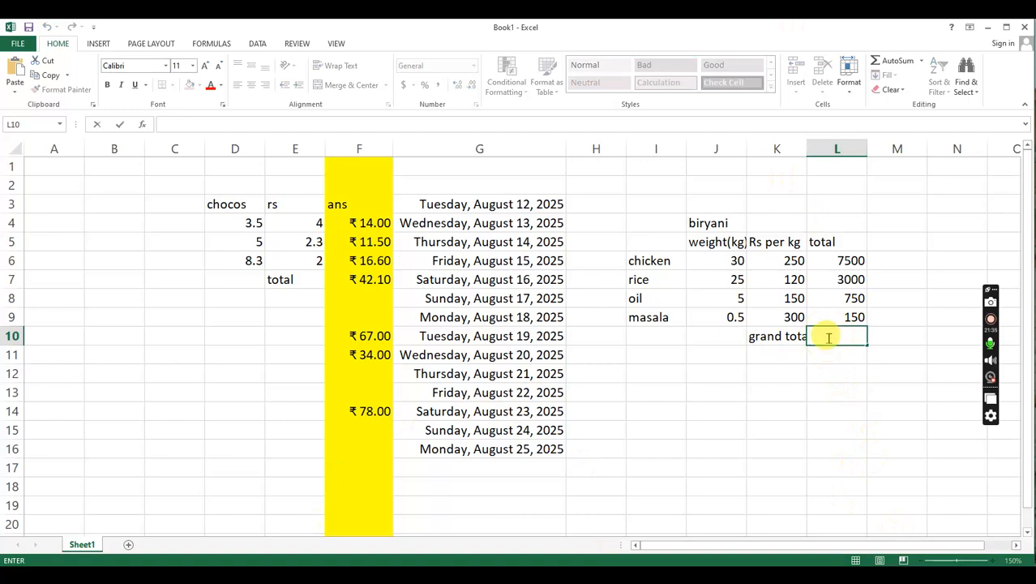
- Set the masala price per kg in cell K9 to 800
left_click(793, 318)
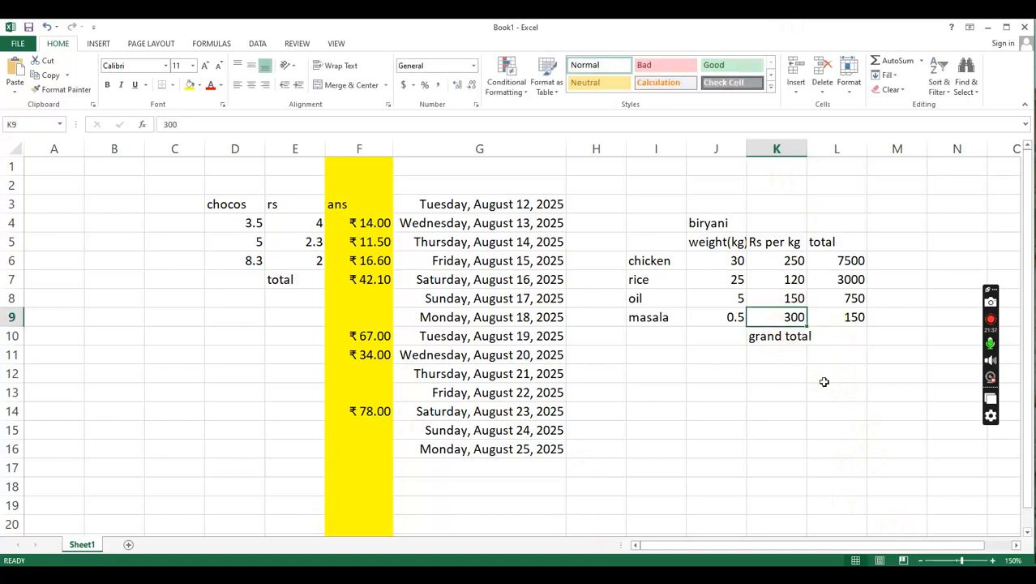
type("800")
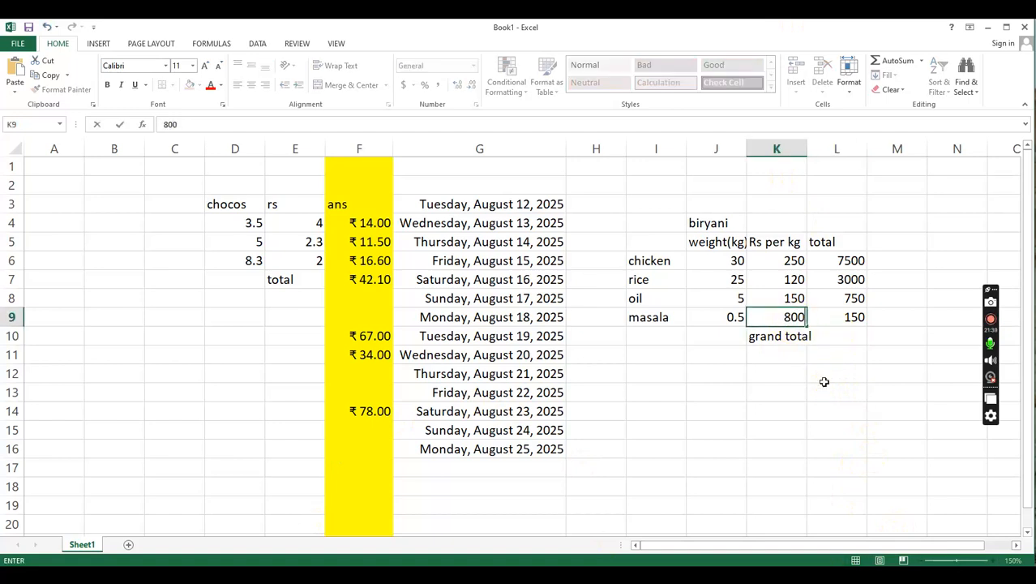
key("Return")
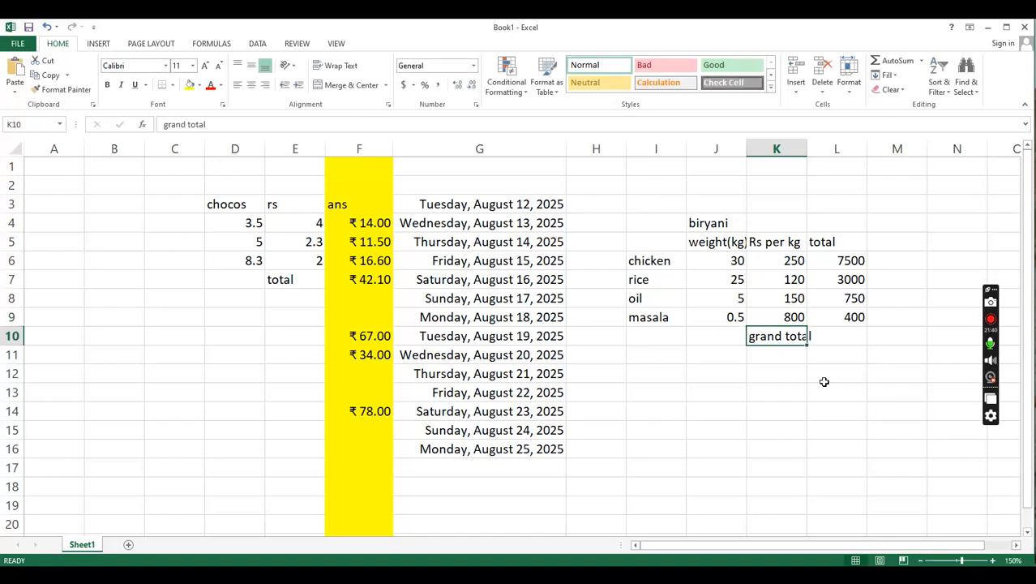
- Widen column K to fit the grand total label and sum the ingredient totals in L10 with =SUM(L6:L9)
left_click(838, 341)
left_click_drag(807, 148, 816, 149)
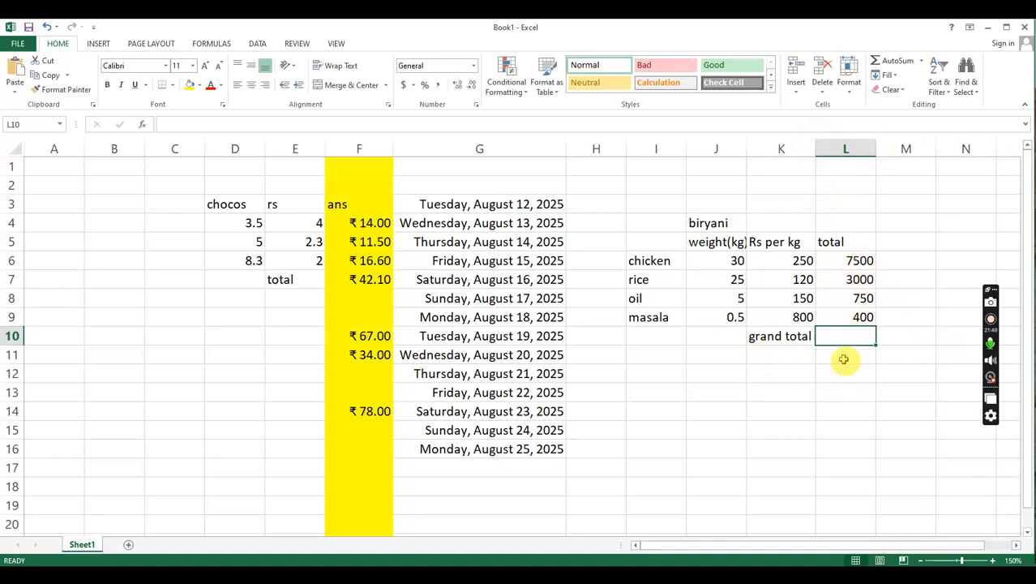
type("=sum")
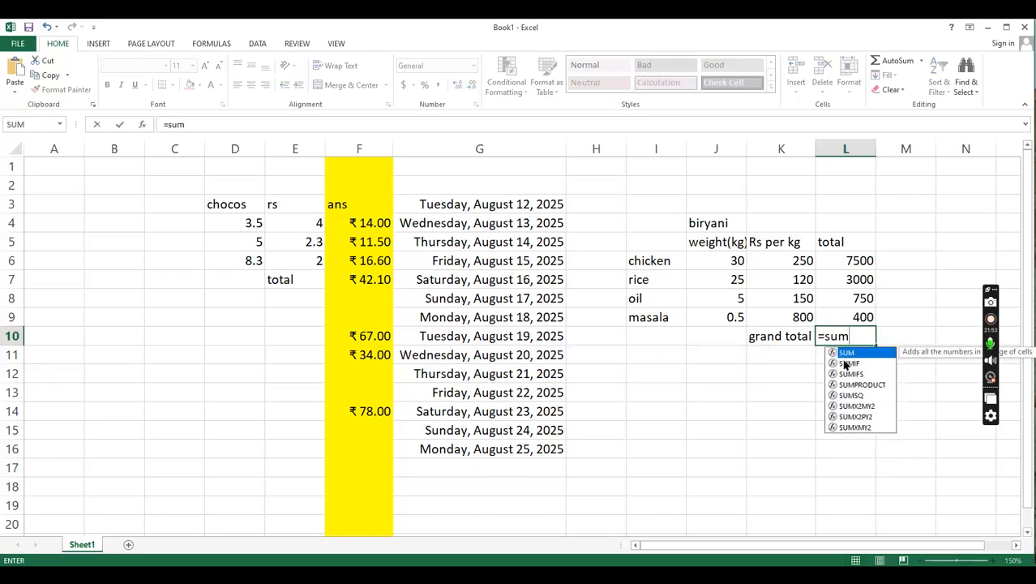
type("(")
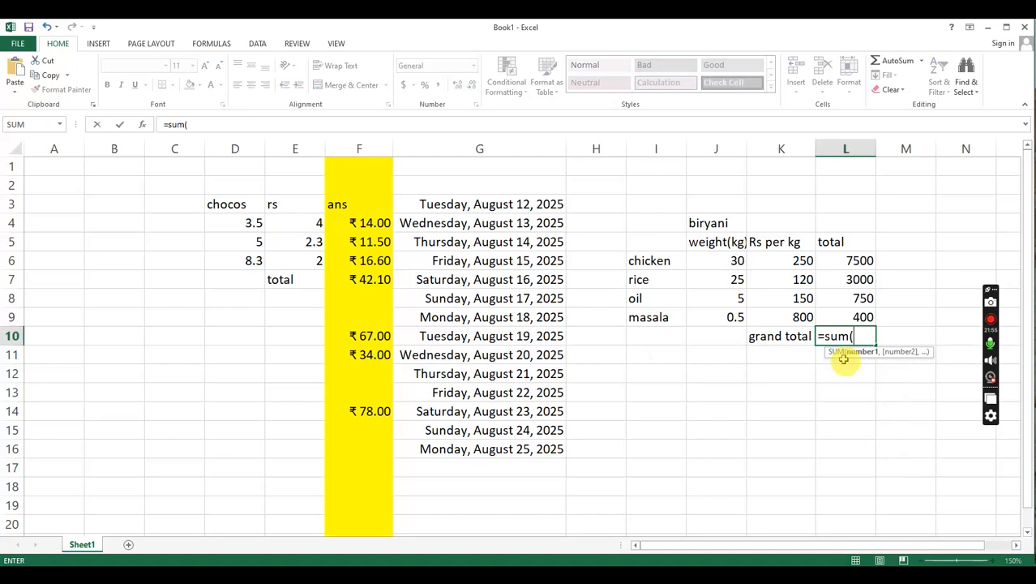
left_click(846, 264)
left_click_drag(846, 264, 863, 317)
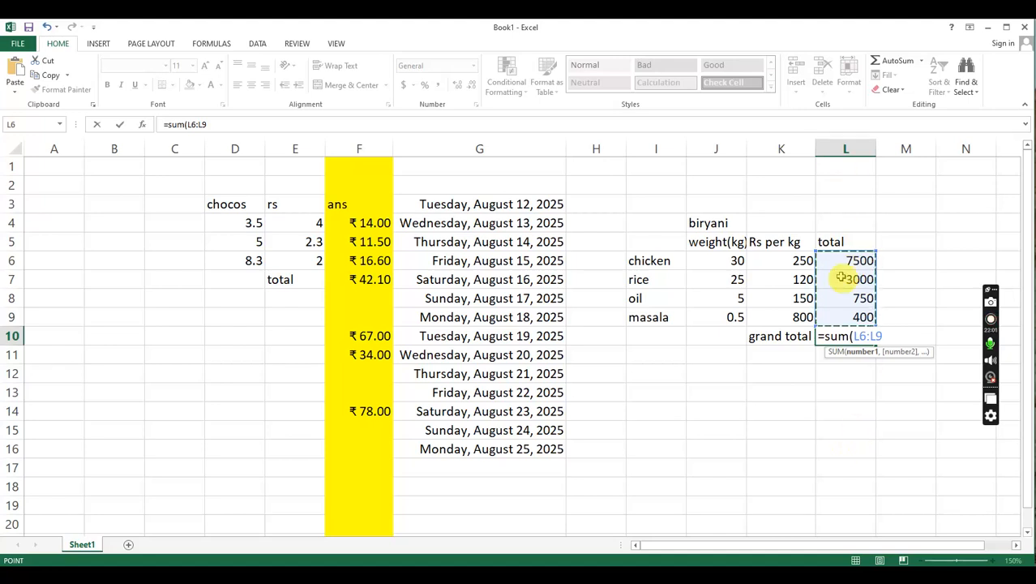
key("Return")
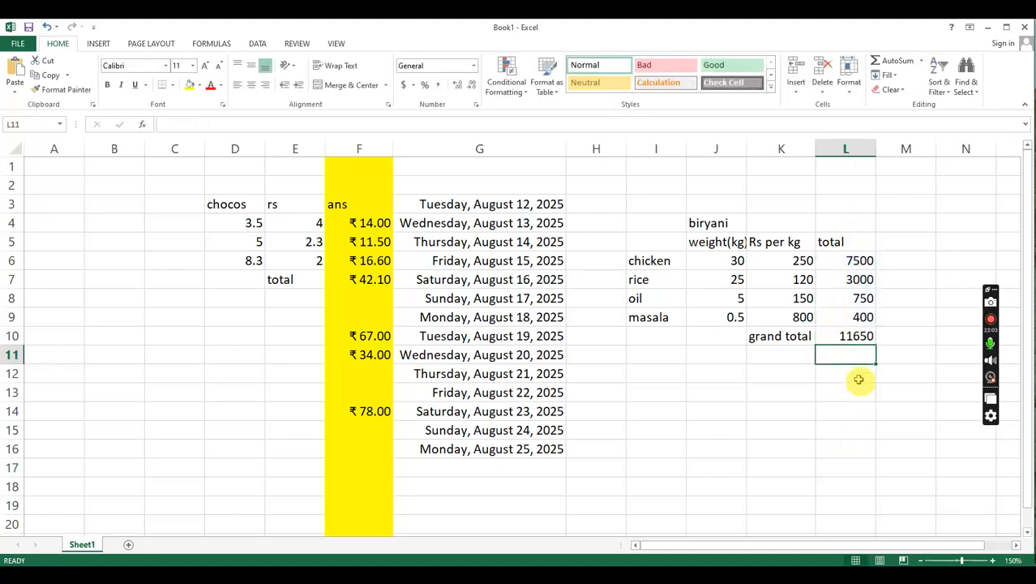
left_click(858, 337)
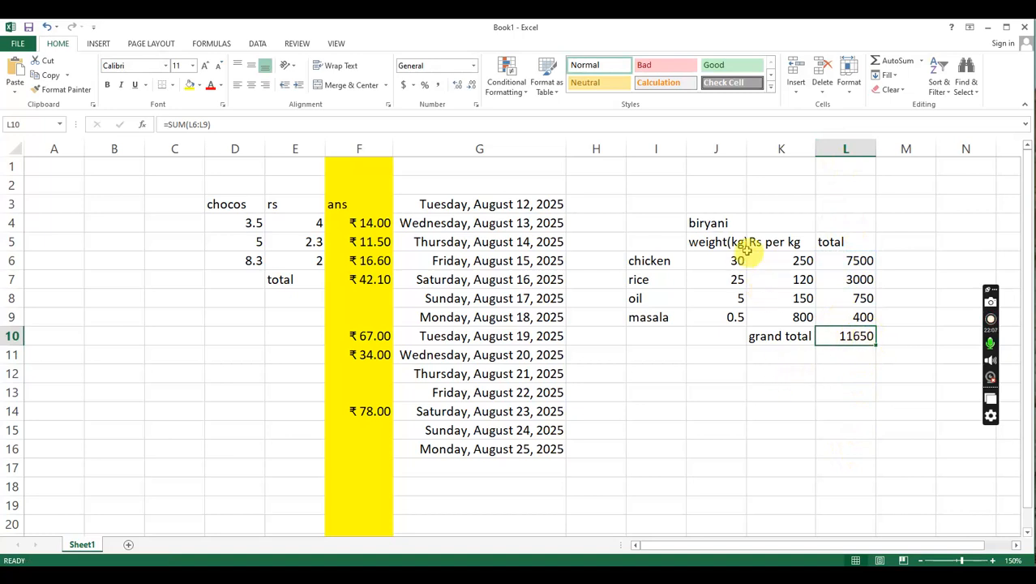
- Add the label per kg in cell K11, below the grand total label
left_click(738, 278)
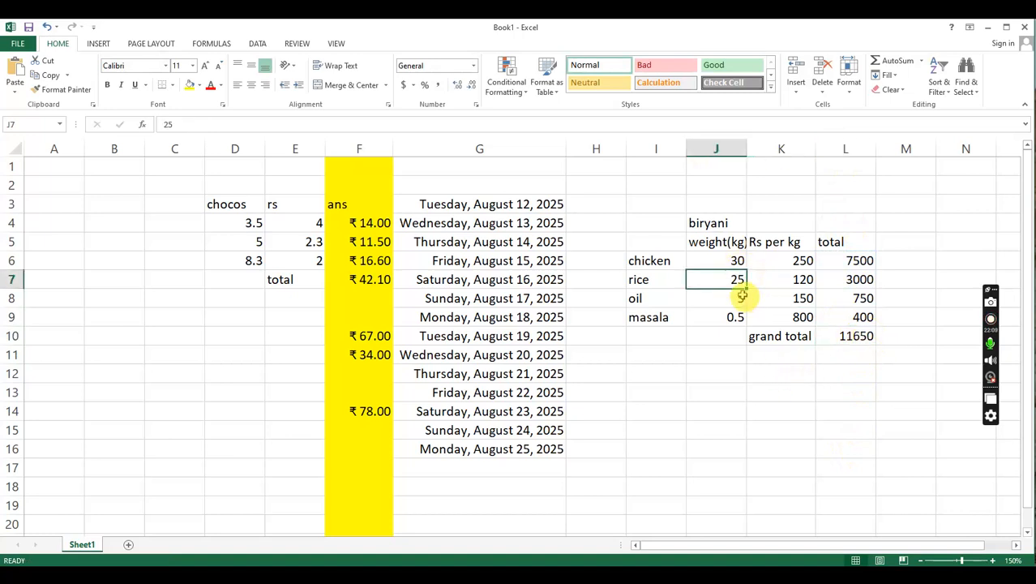
double_click(783, 354)
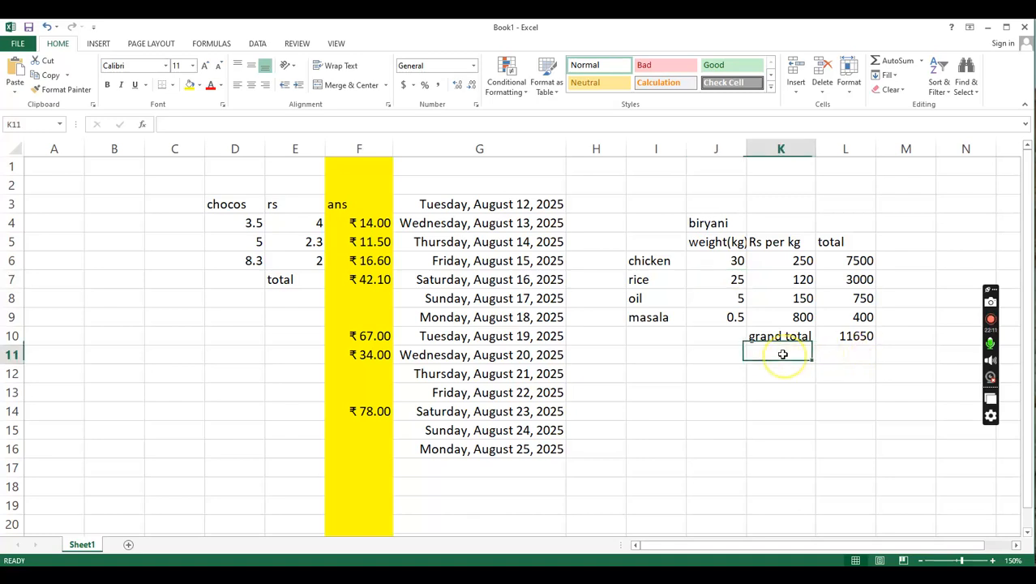
type("per")
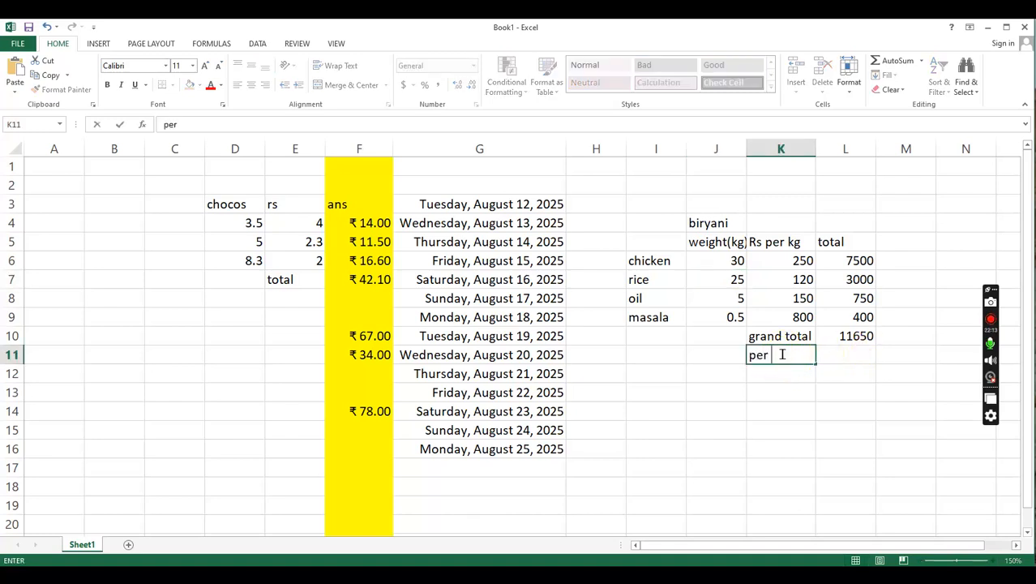
type(" kgt")
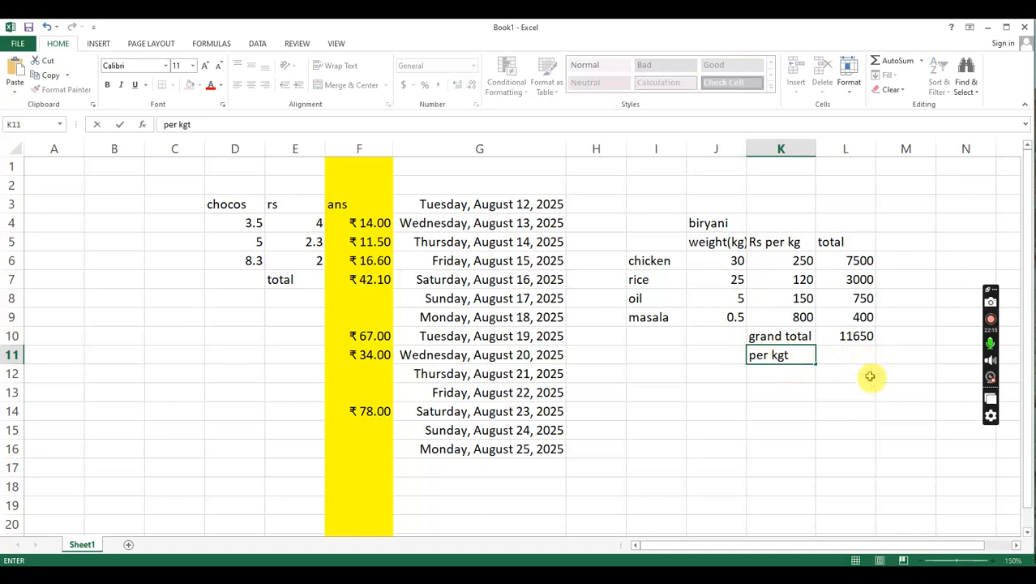
key("BackSpace")
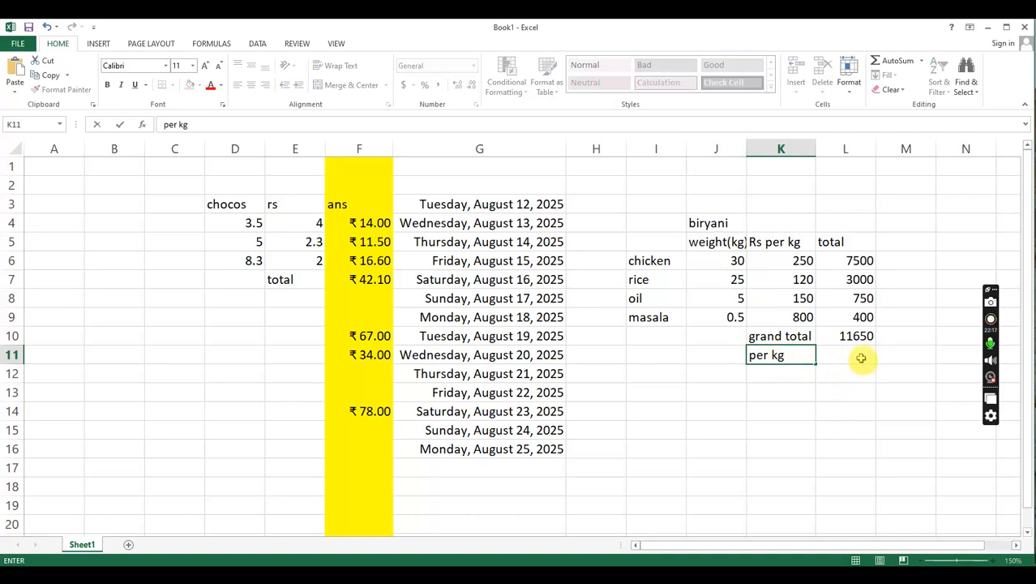
- Calculate the cost per kg in L11 by dividing the grand total by the rice weight with =L10/J7
left_click(860, 355)
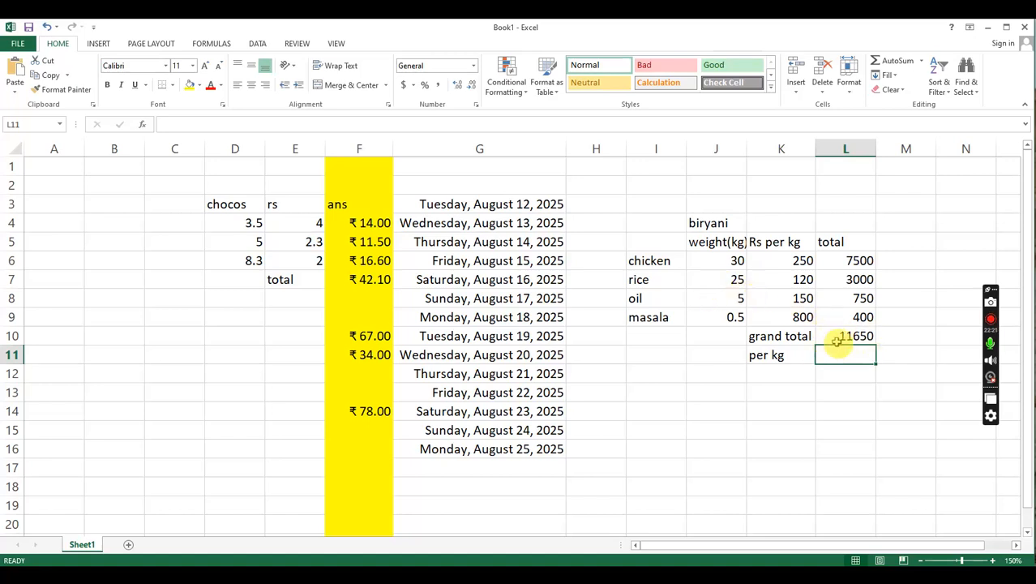
type("=")
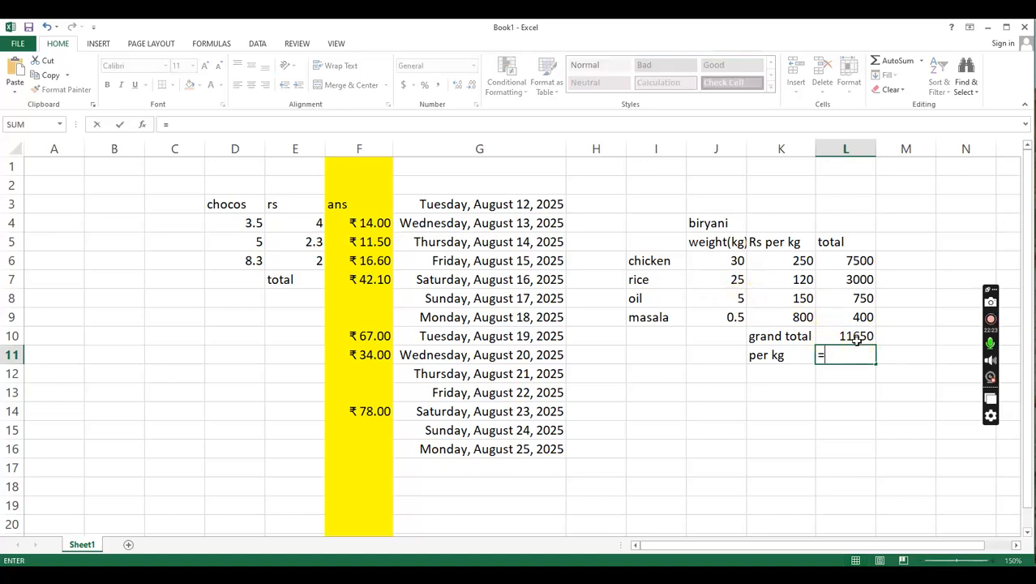
left_click(858, 341)
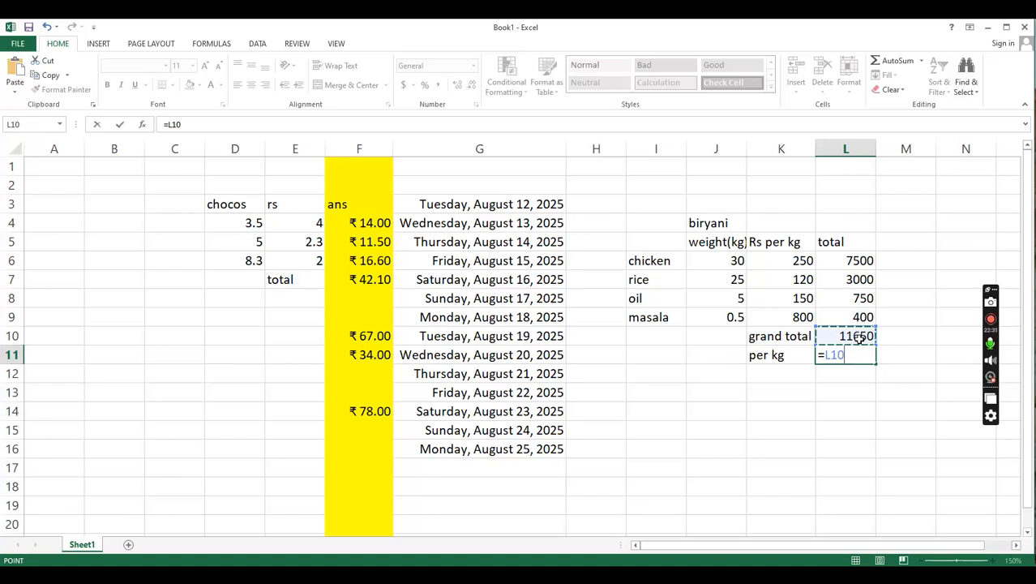
type("?")
key("BackSpace")
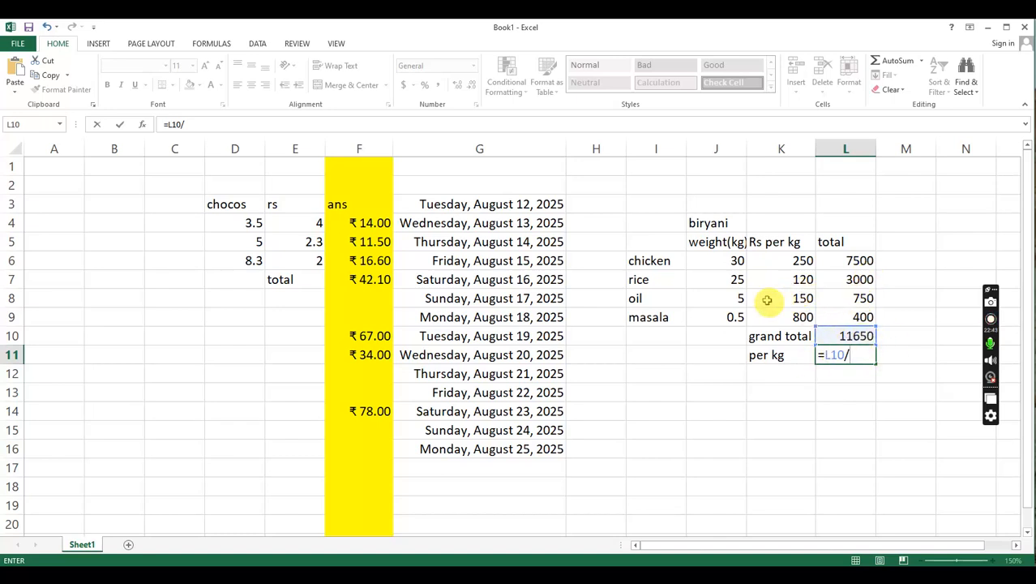
left_click(730, 284)
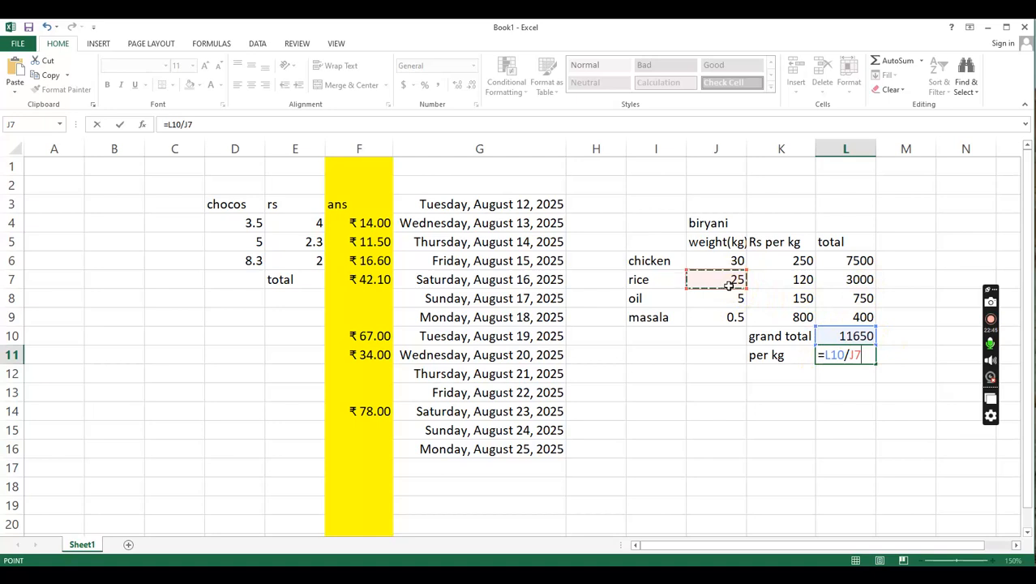
key("Return")
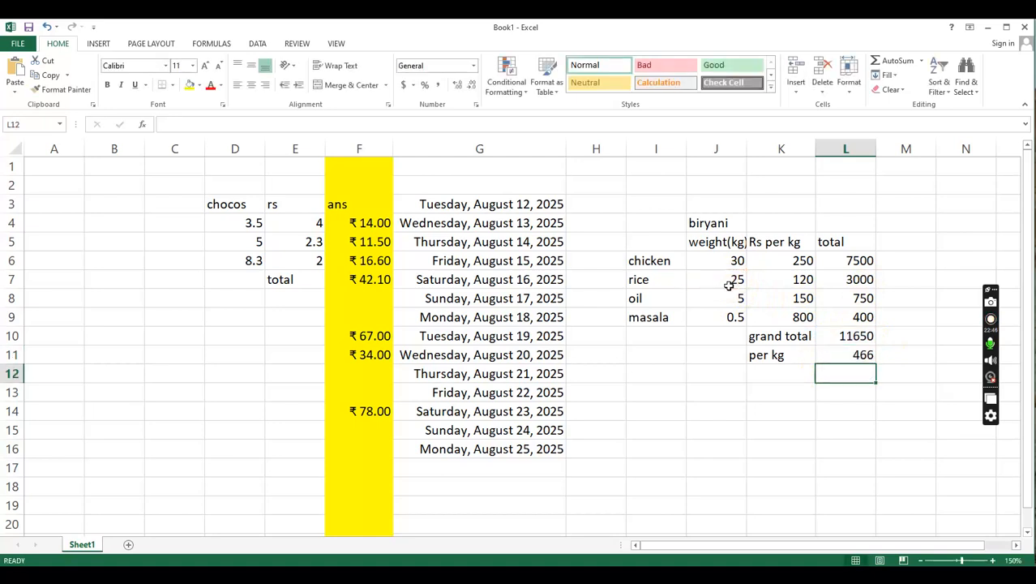
left_click(846, 359)
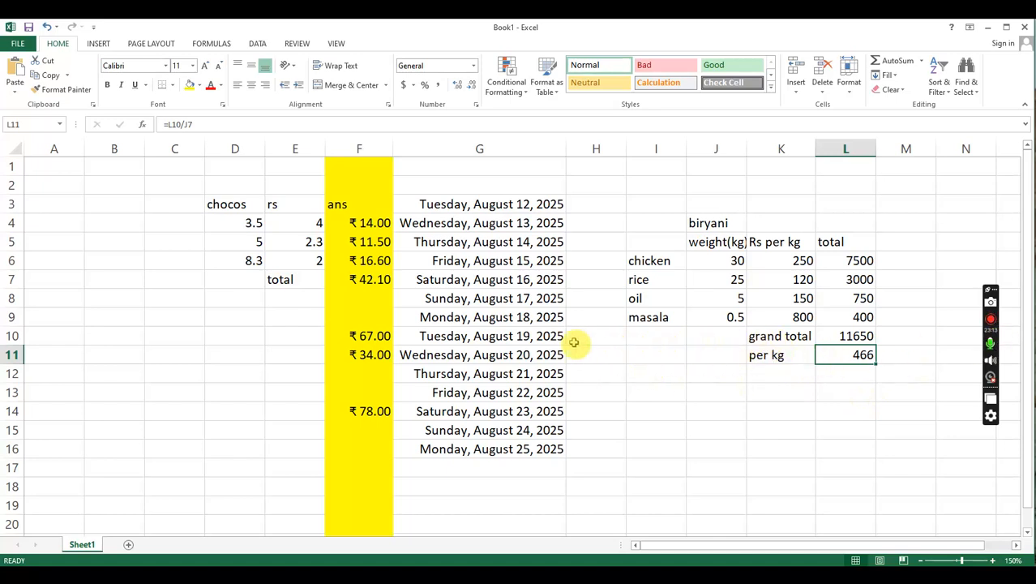
- Insert two blank rows above the grand total row, directly below the masala row
left_click(12, 336)
right_click(14, 336)
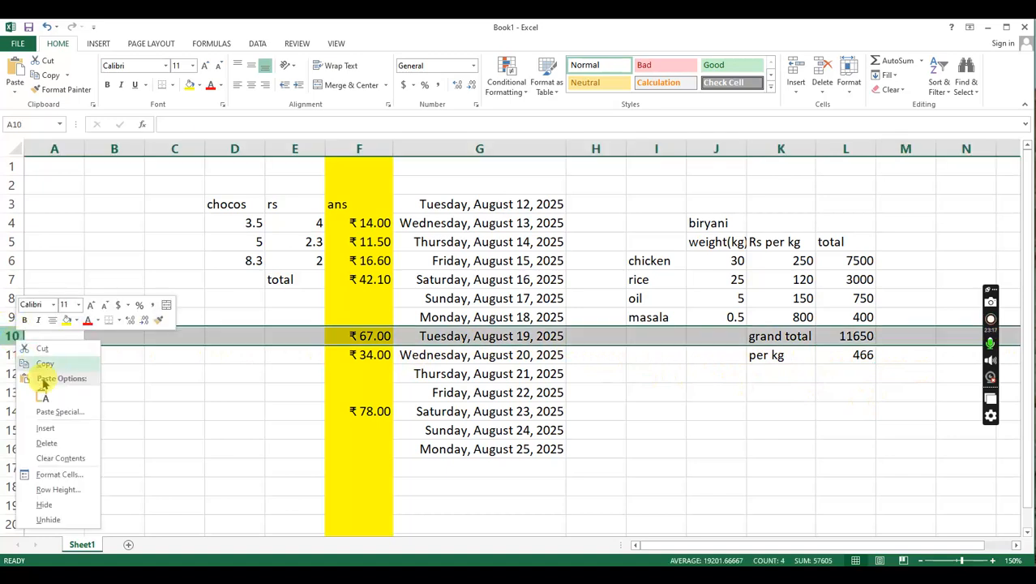
left_click(45, 428)
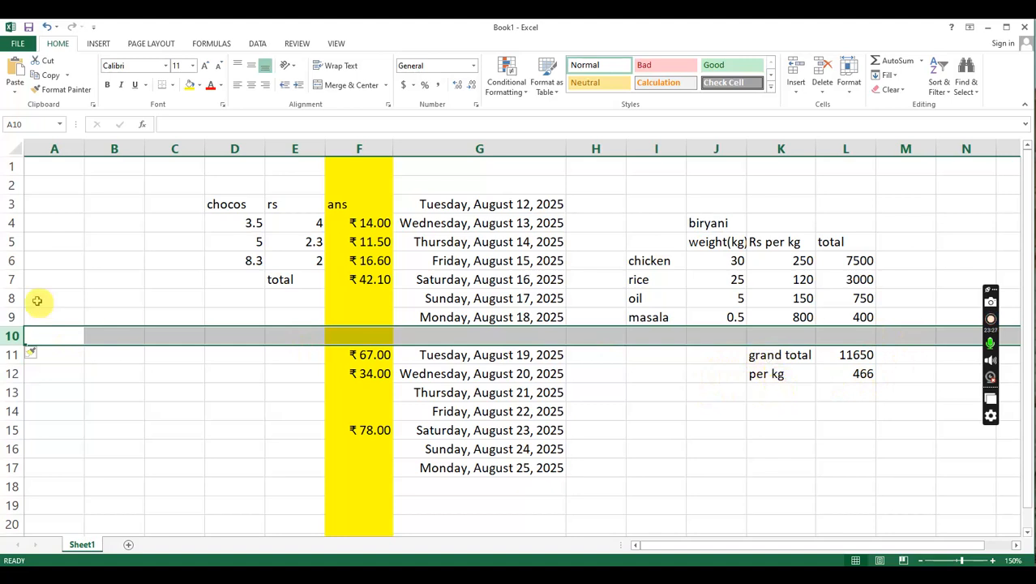
right_click(13, 336)
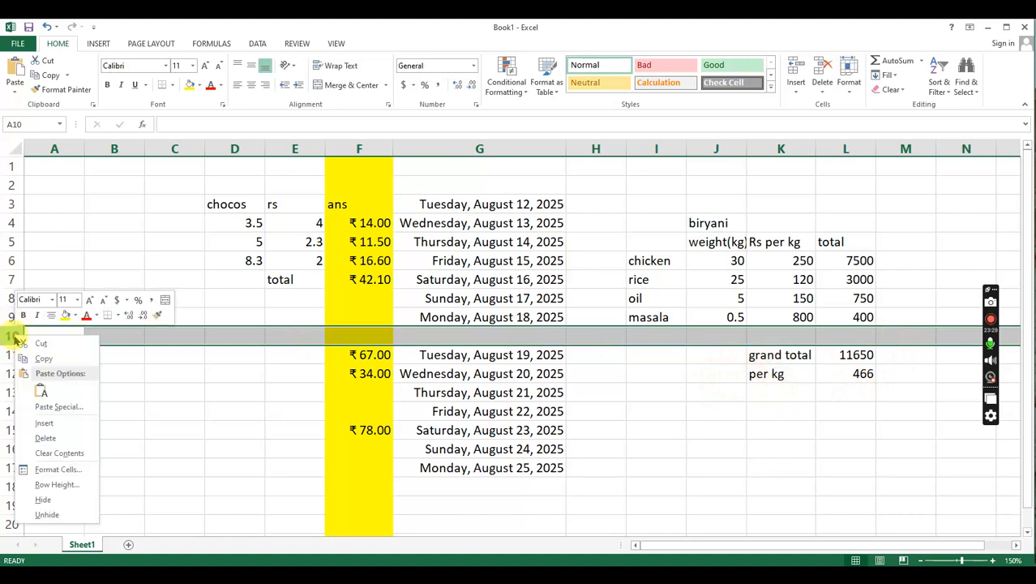
left_click(45, 424)
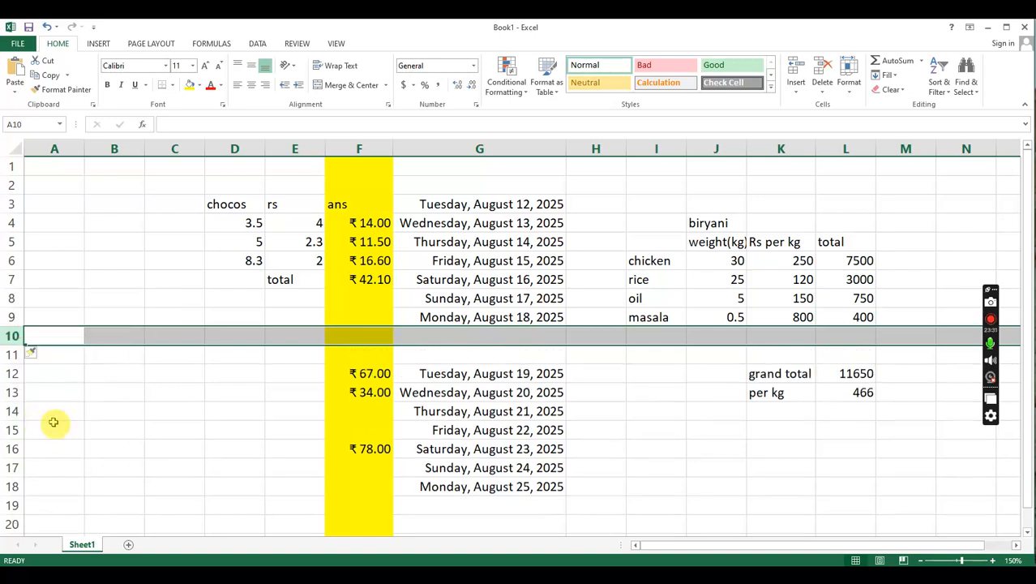
- Fill row 10 below masala with the item gas, quantity 1 and price 950
left_click(661, 337)
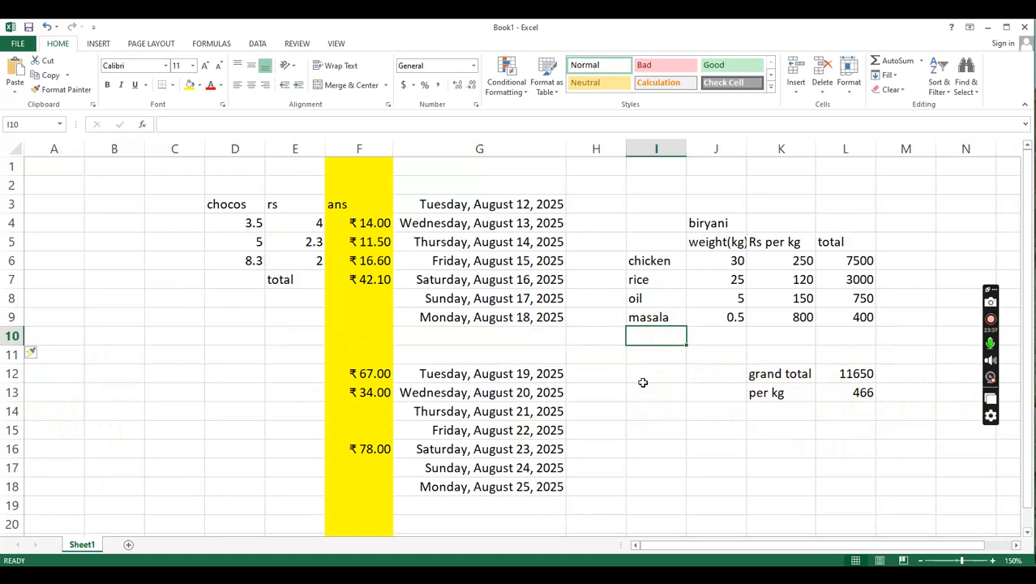
type("gas")
key("Tab")
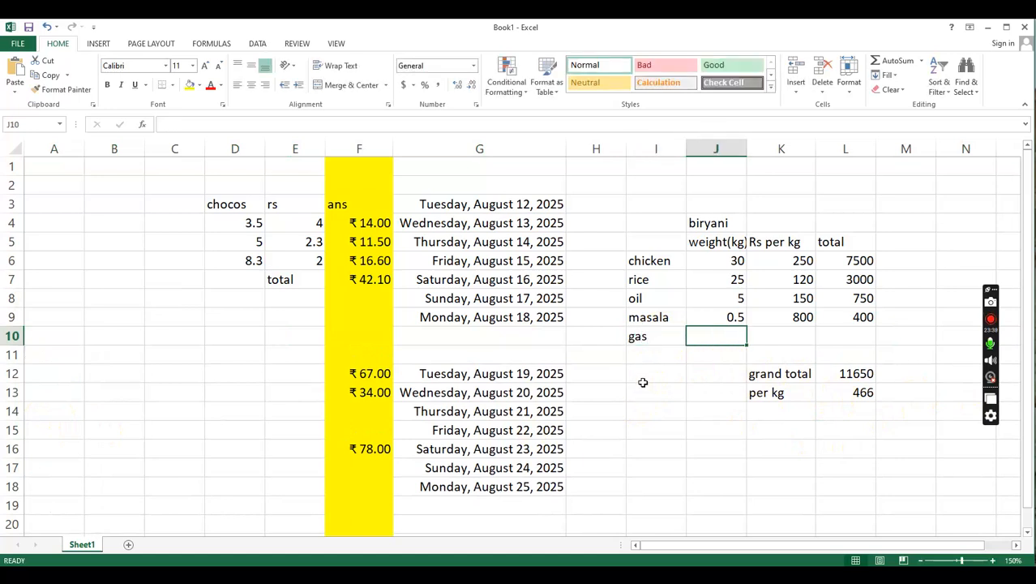
type("1")
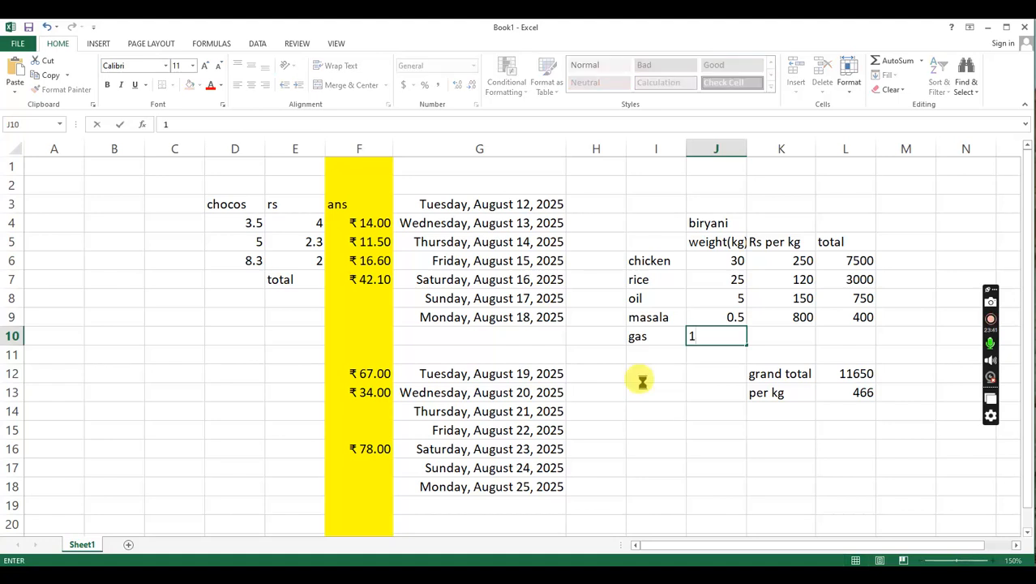
key("Tab")
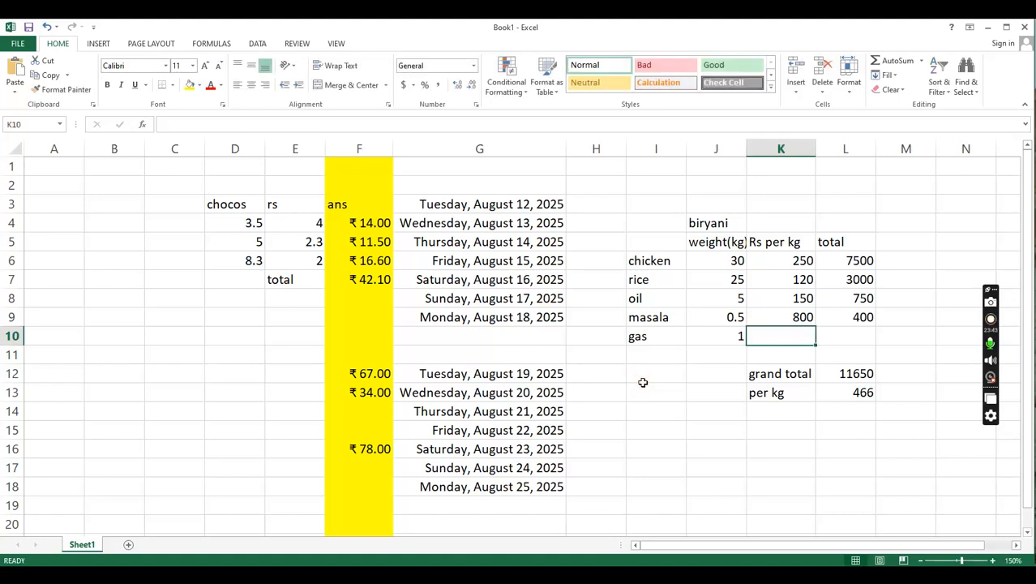
type("9")
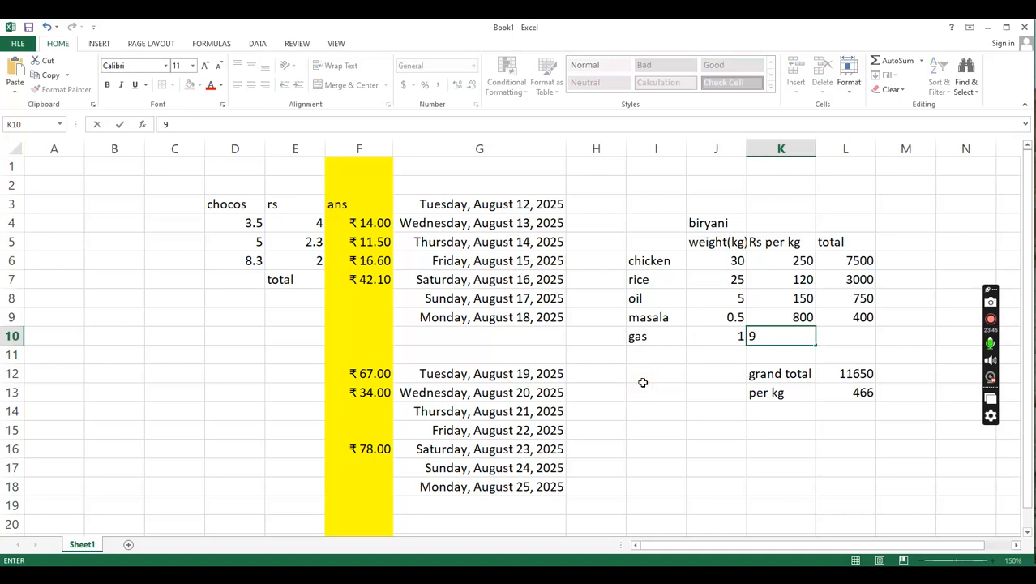
type("50")
key("Tab")
key("Down")
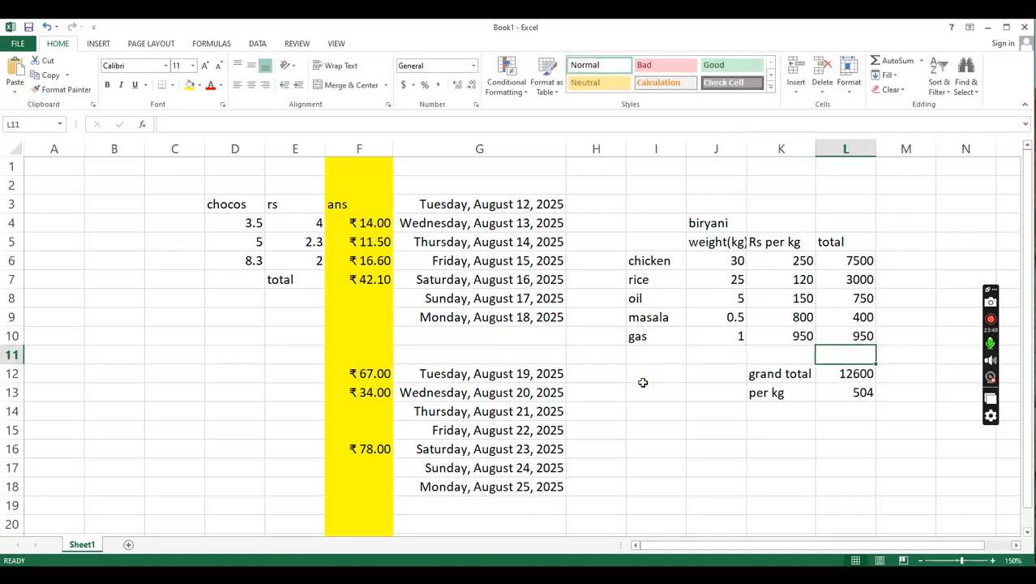
- Fill row 11 below gas with the item labour, quantity 100 and rate 25
key("Up")
key("Left")
key("Left")
key("Left")
key("Down")
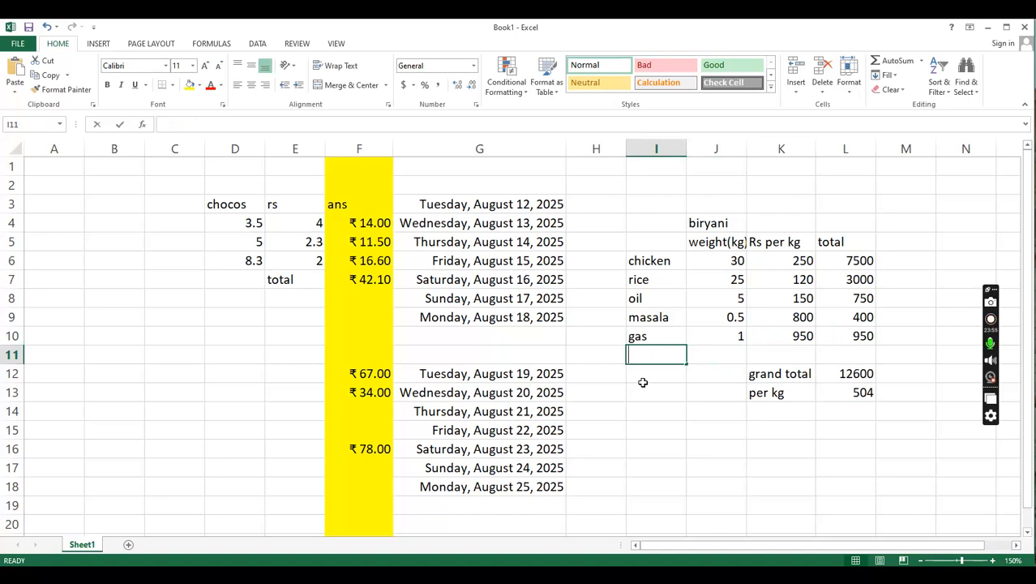
type("labour")
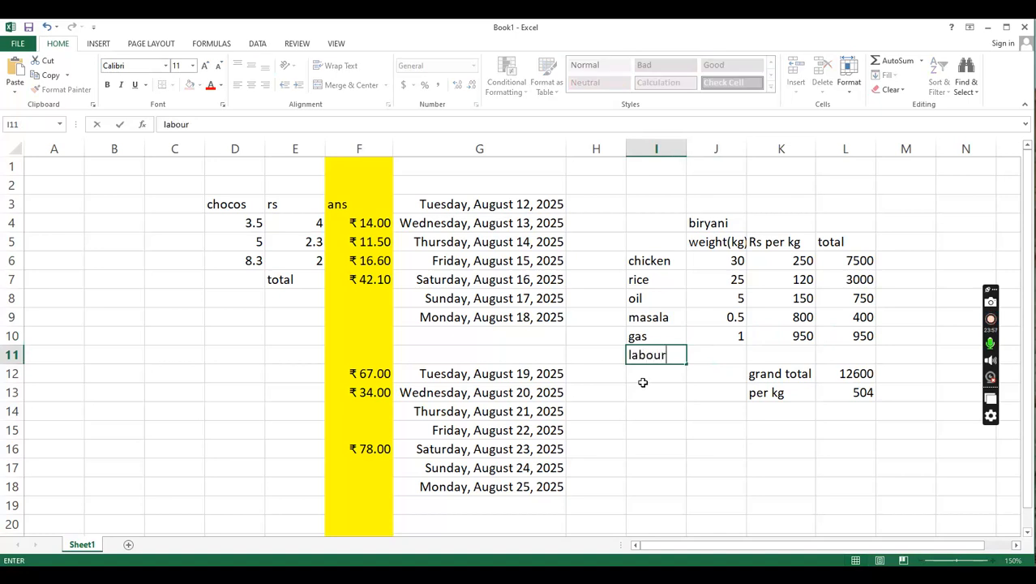
key("Tab")
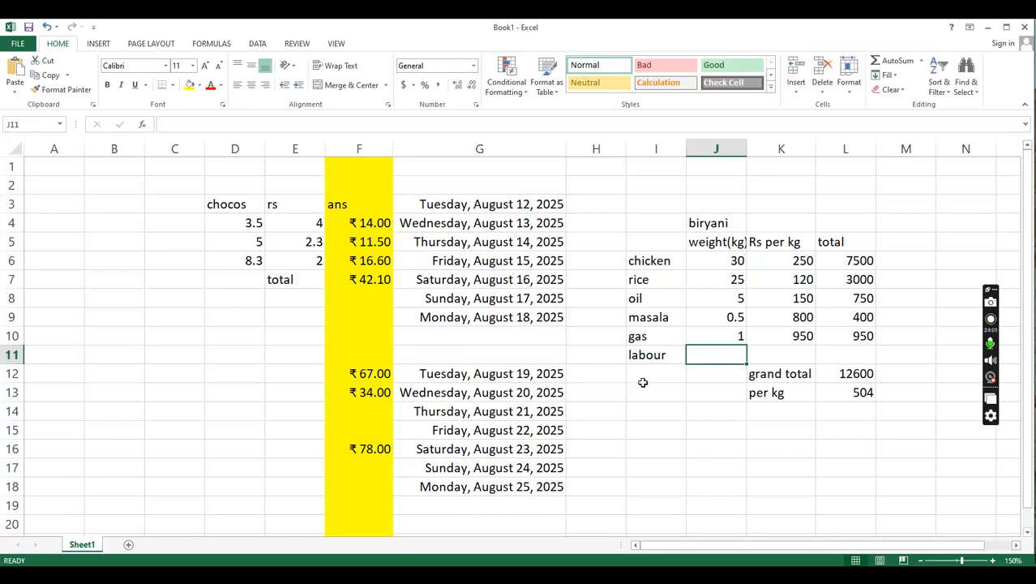
type("100")
key("Tab")
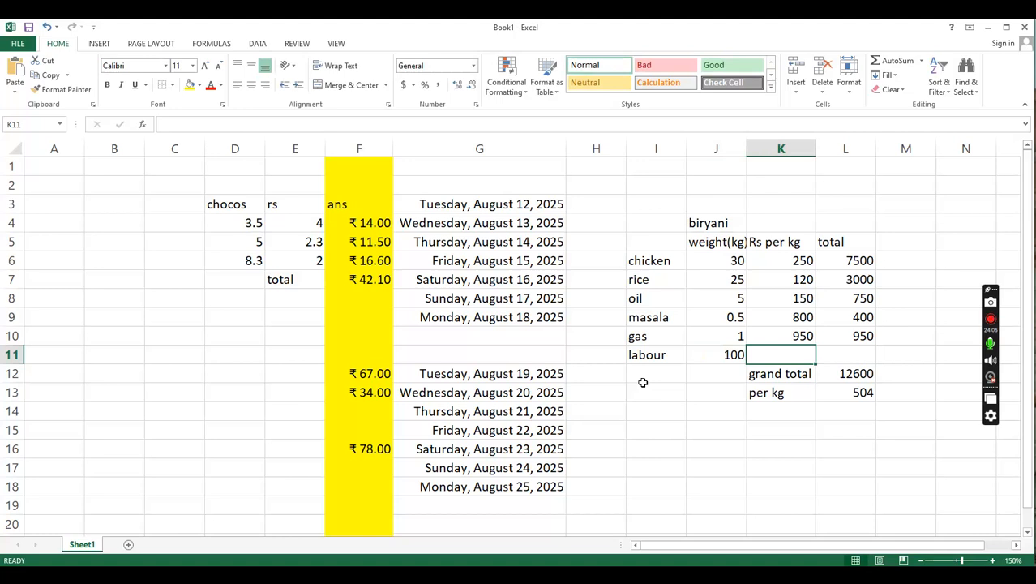
type("25")
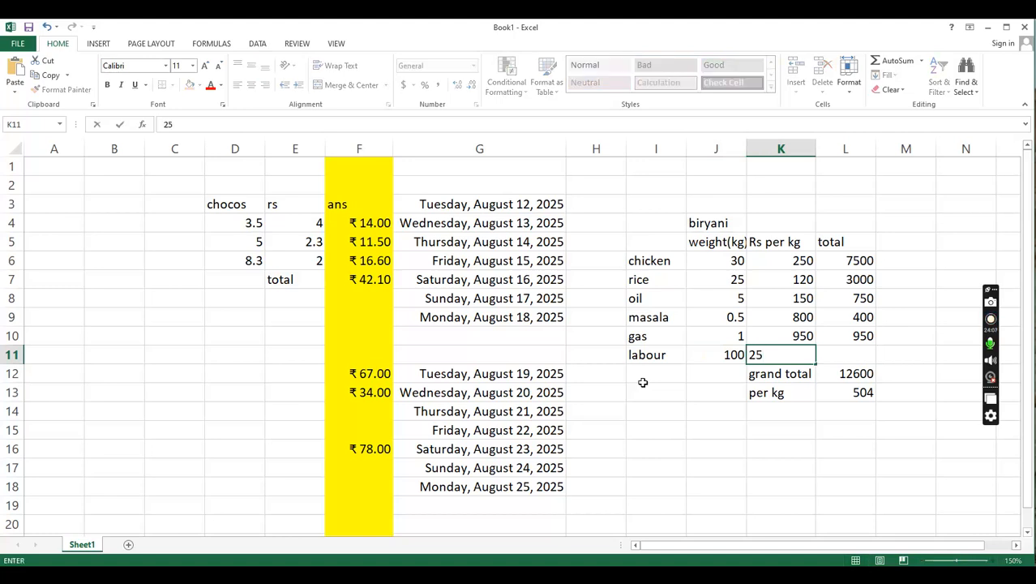
key("Tab")
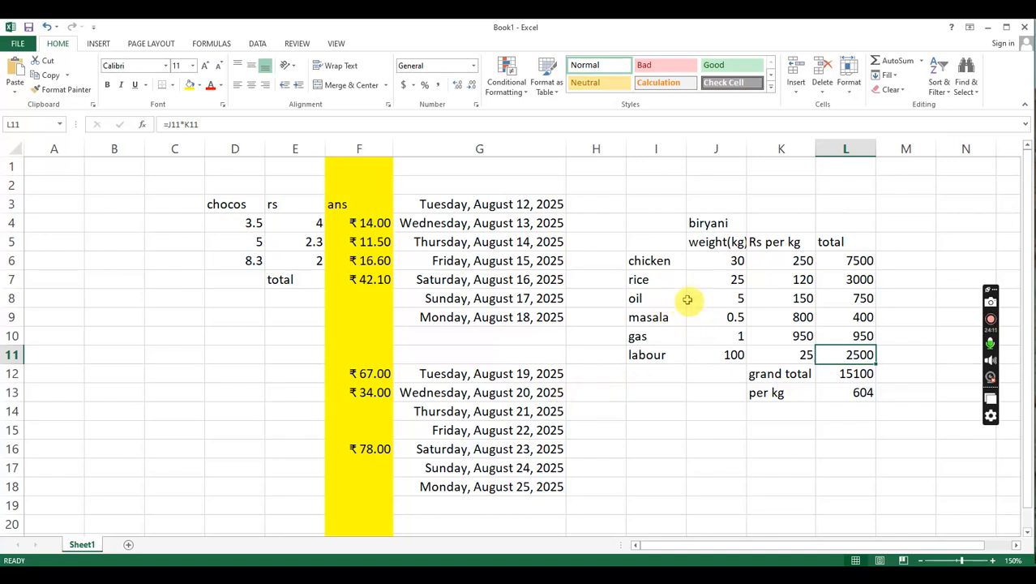
- Check the formulas behind the grand total in L12 and the per kg cost in L13
left_click(852, 375)
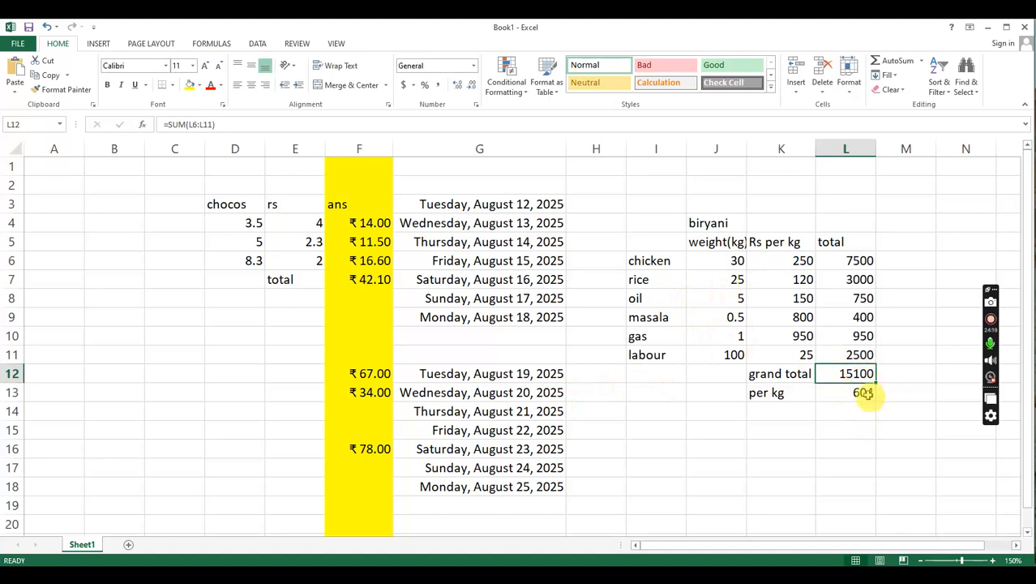
left_click(866, 394)
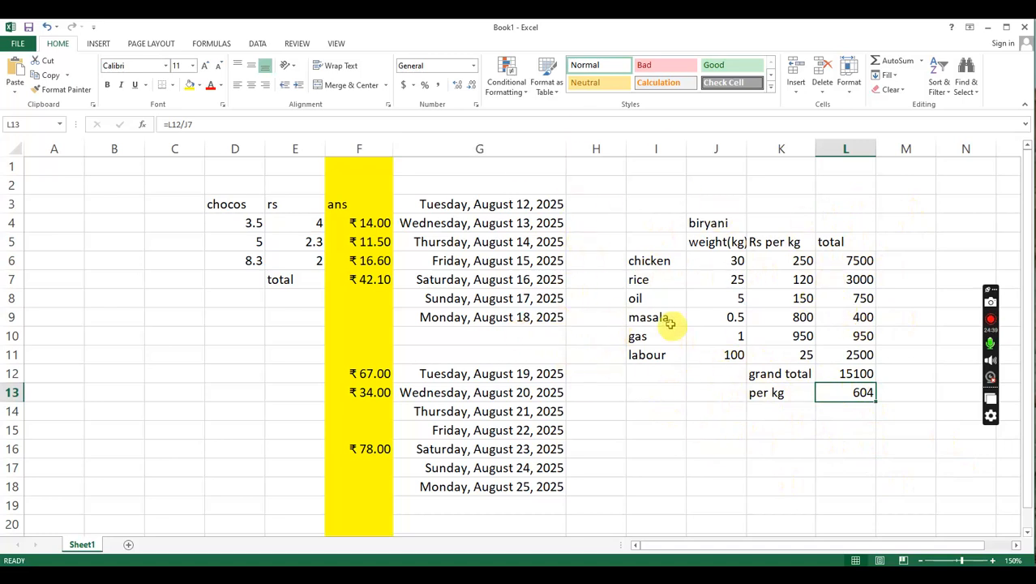
left_click(851, 374)
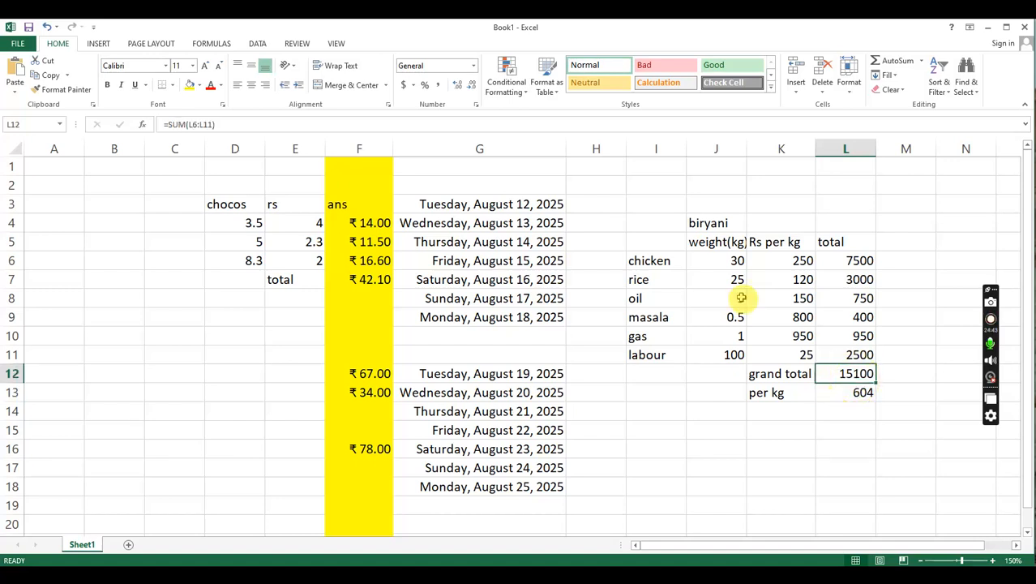
left_click(853, 394)
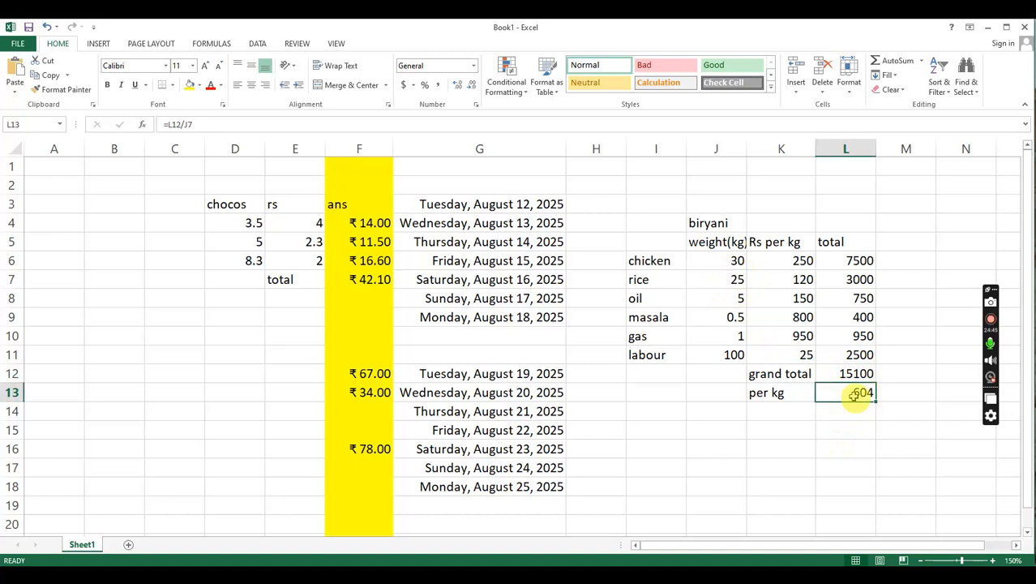